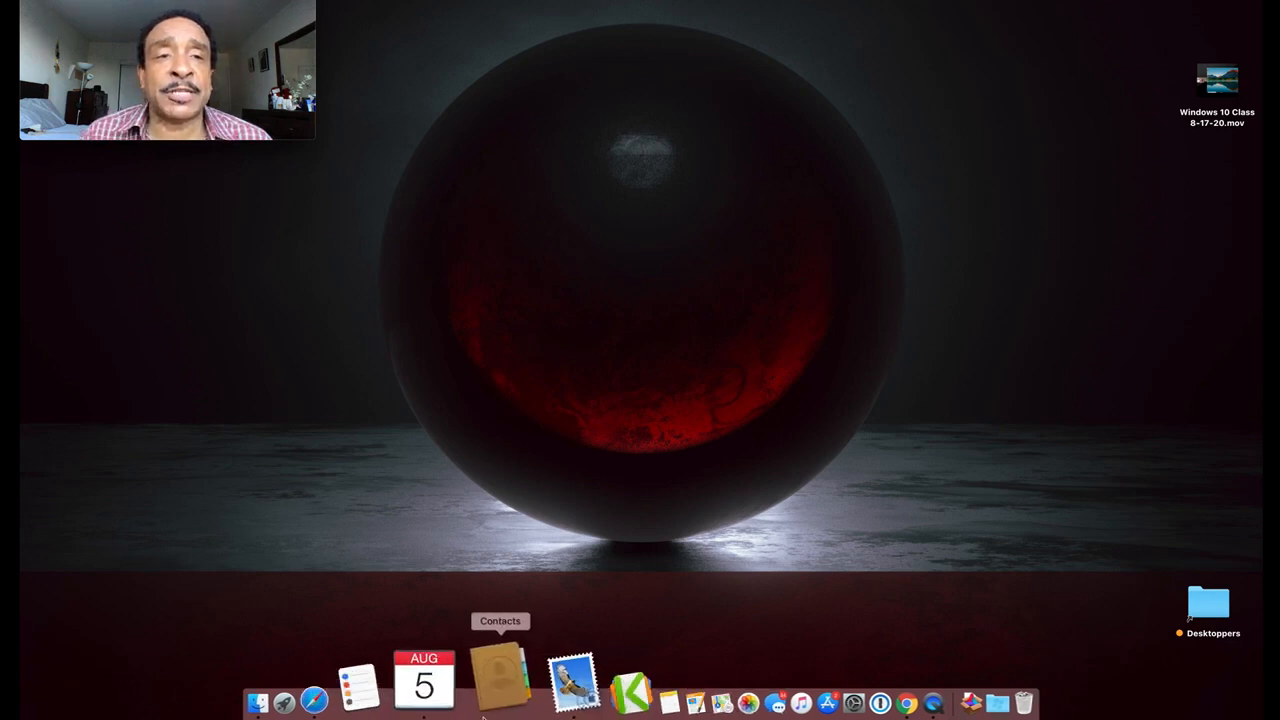
Enlarge the camera preview window, then shrink it back to its original size
mouse_move(294, 110)
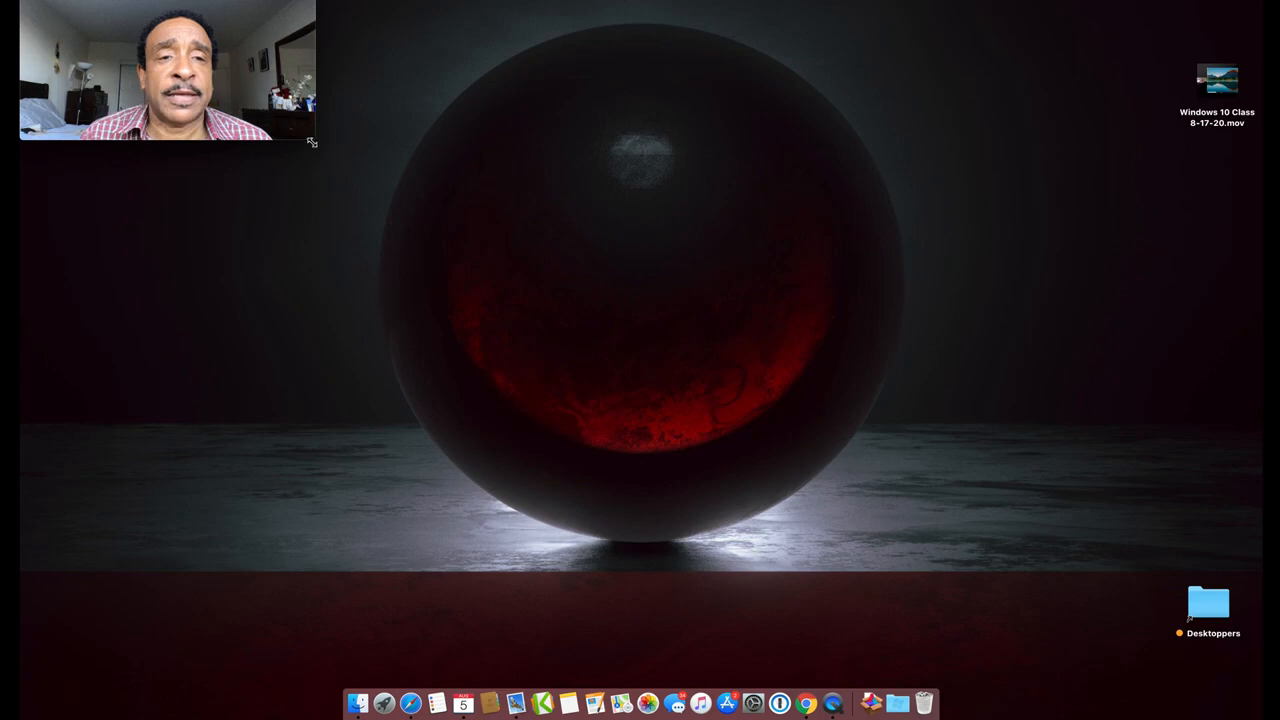
drag(312, 141, 1008, 710)
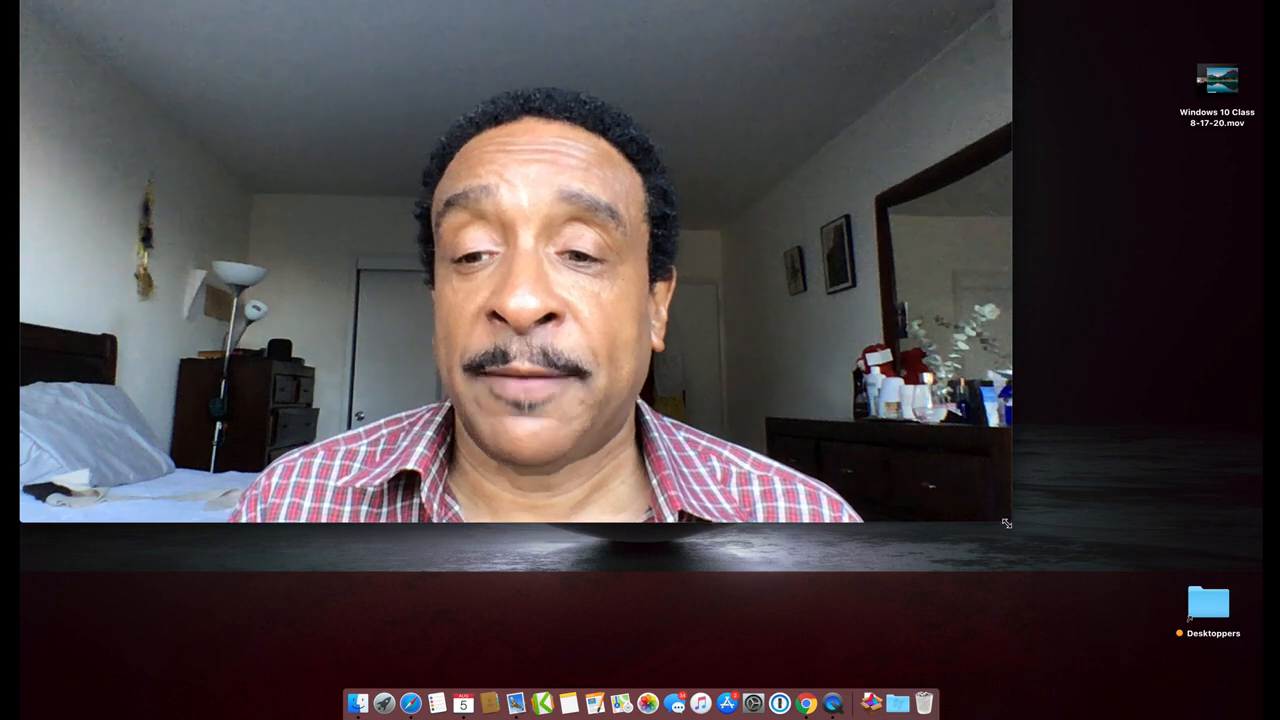
mouse_move(1008, 506)
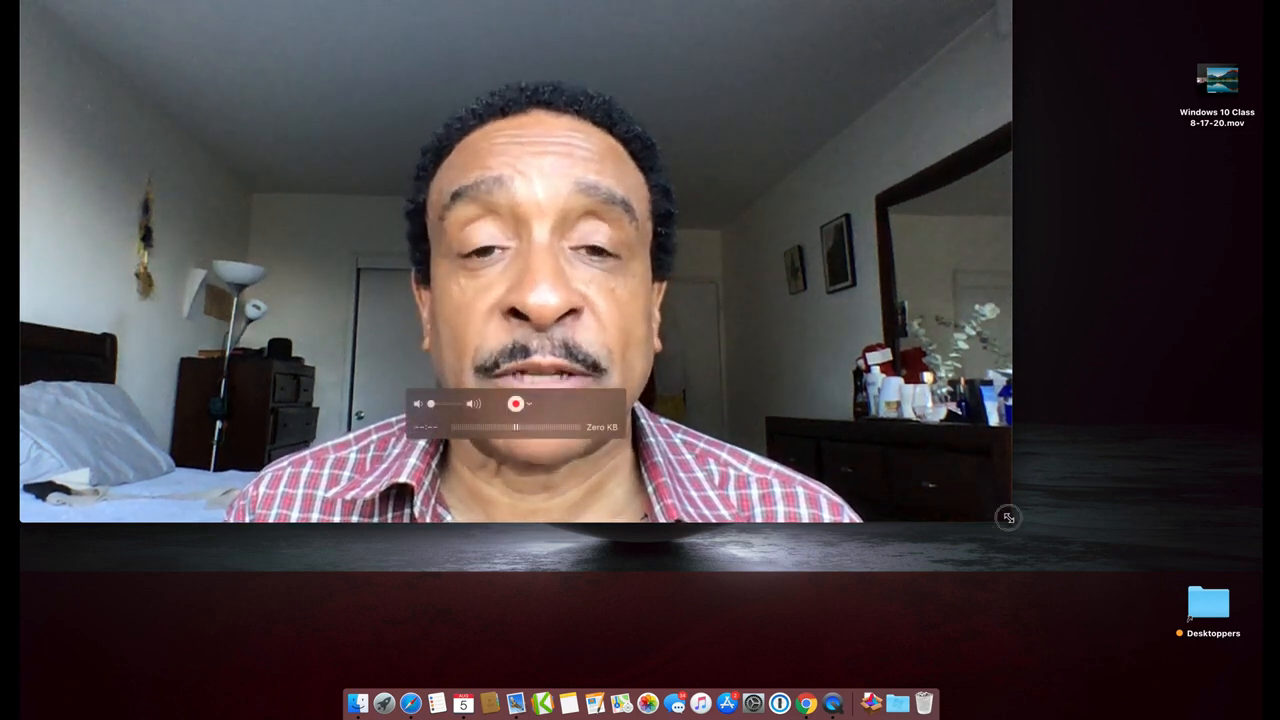
drag(1006, 514, 326, 120)
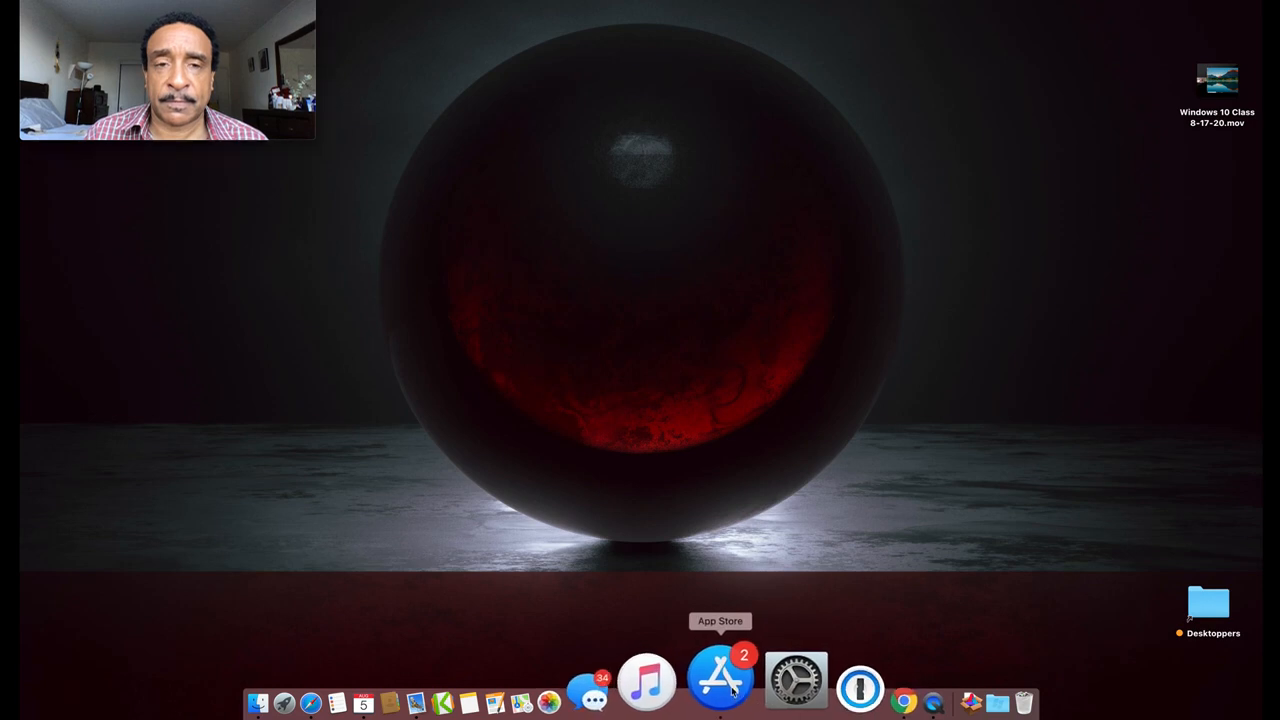
Search the App Store for 'numbers', then close the App Store window
click(733, 690)
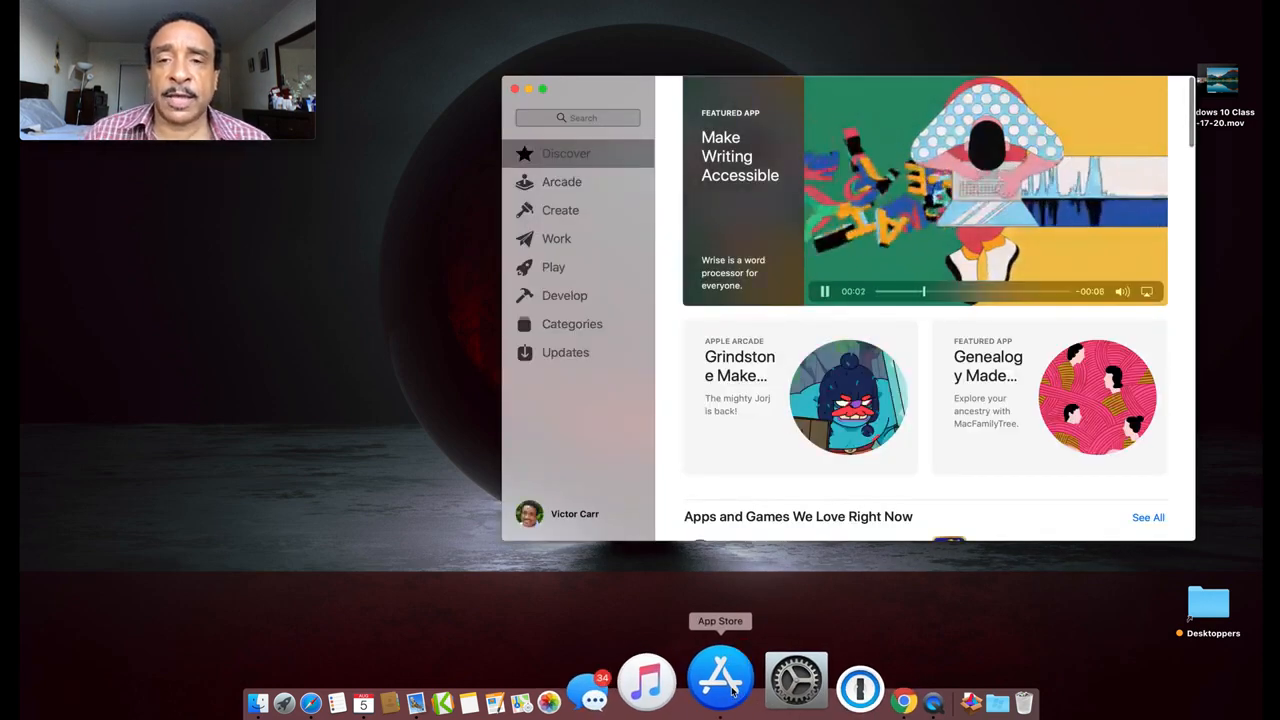
click(583, 120)
text(numbers)
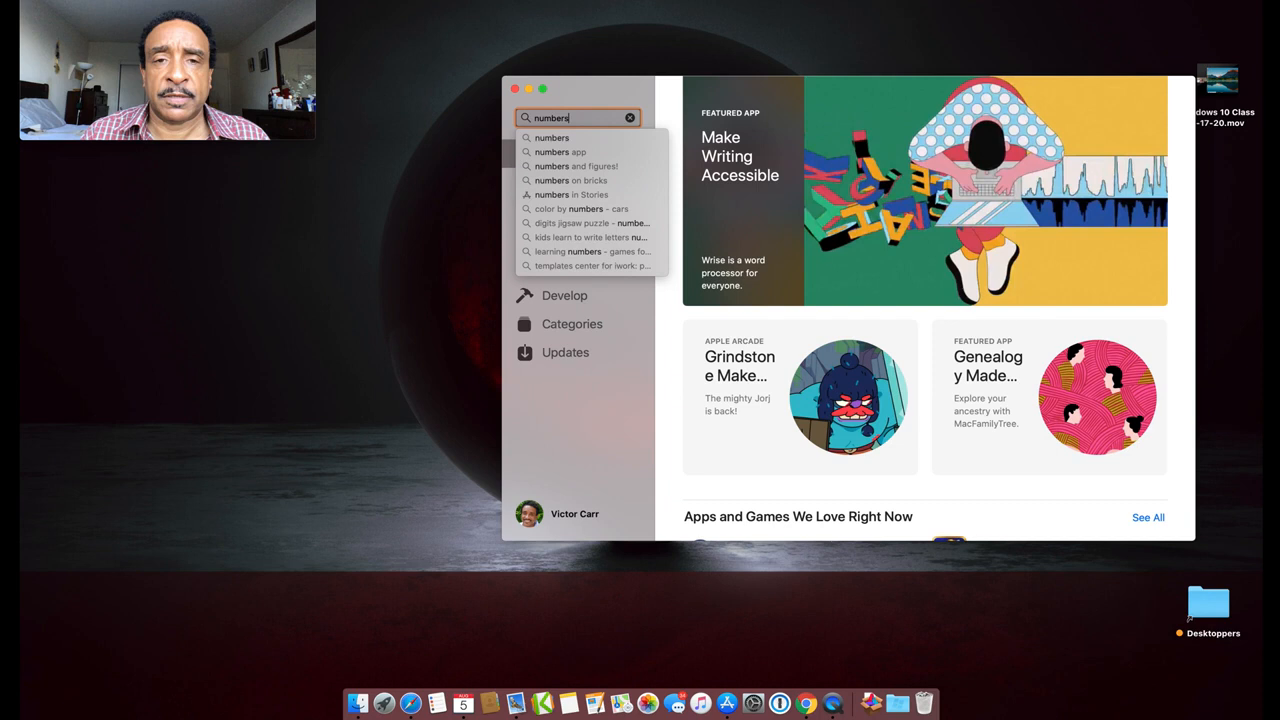
key(Return)
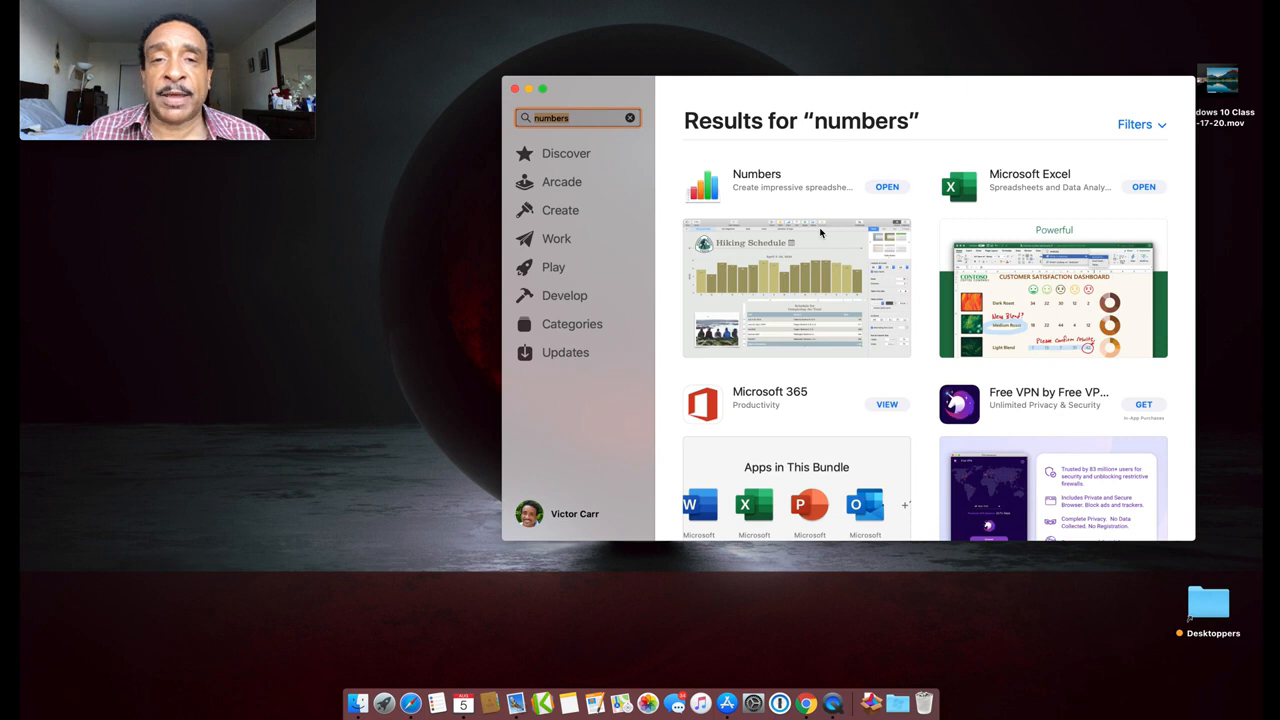
click(515, 89)
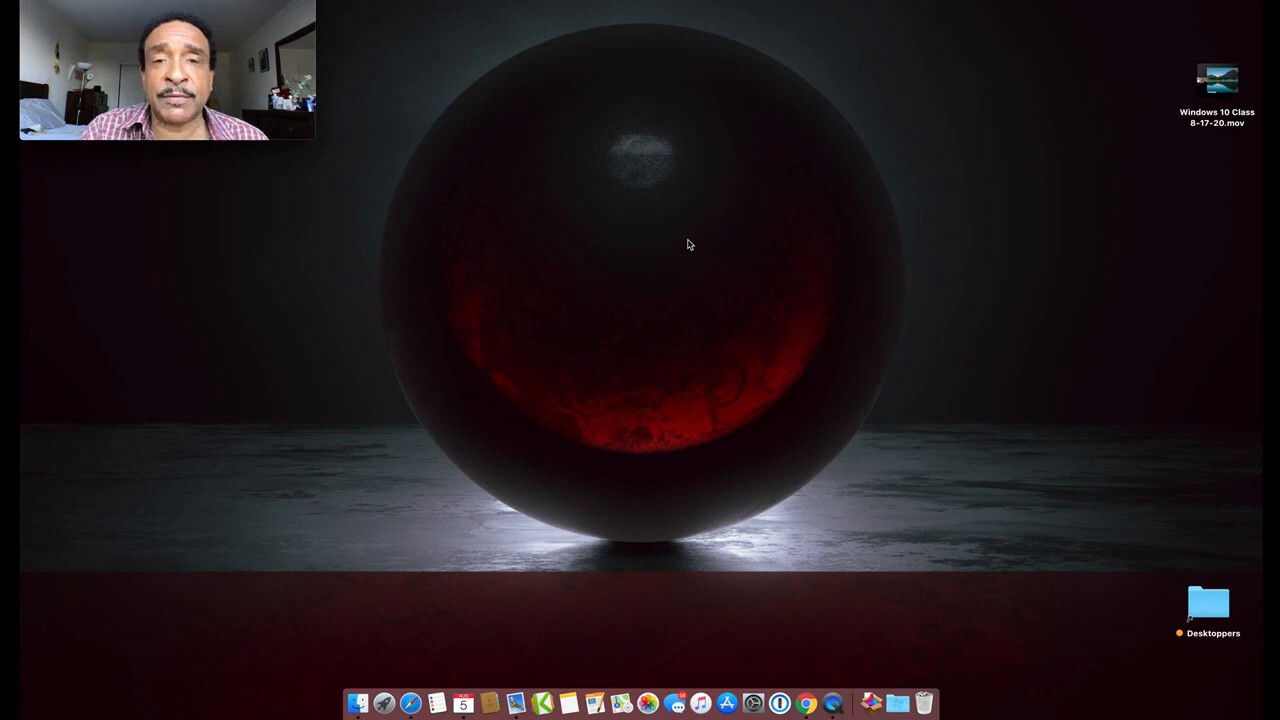
Bring up the Launchpad app grid with F4 and launch Numbers from it
key(F4)
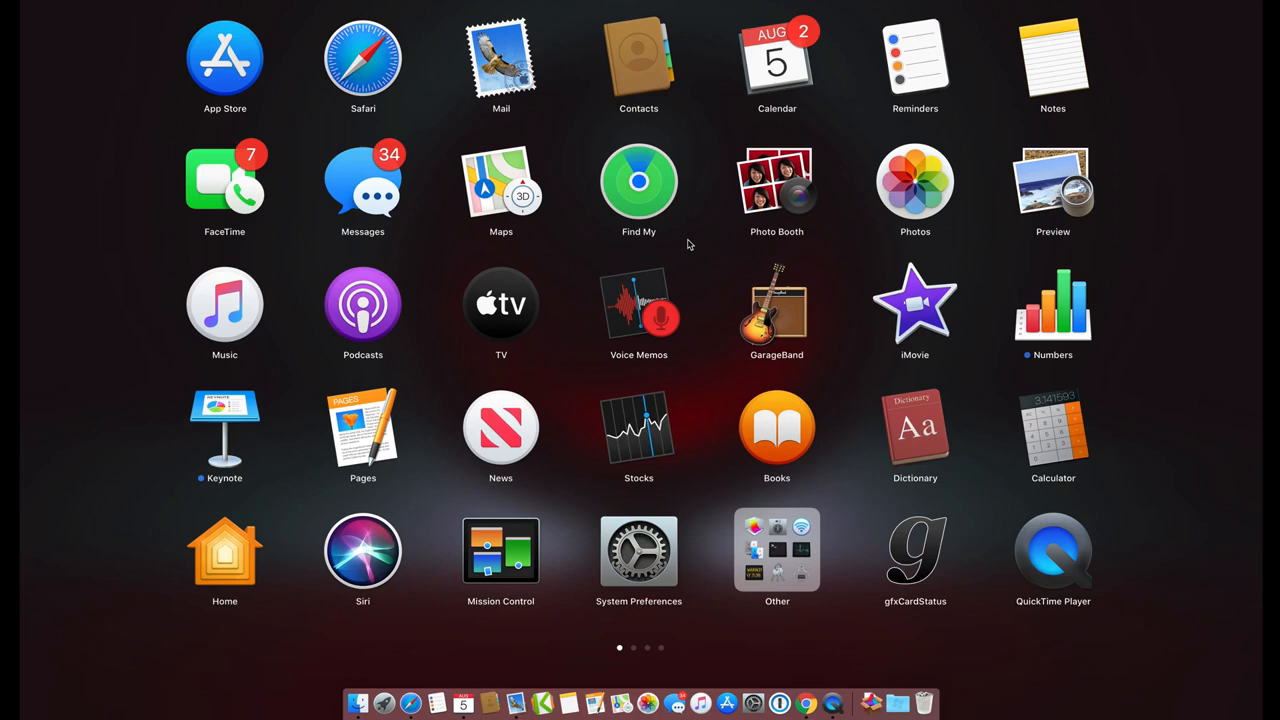
click(1140, 331)
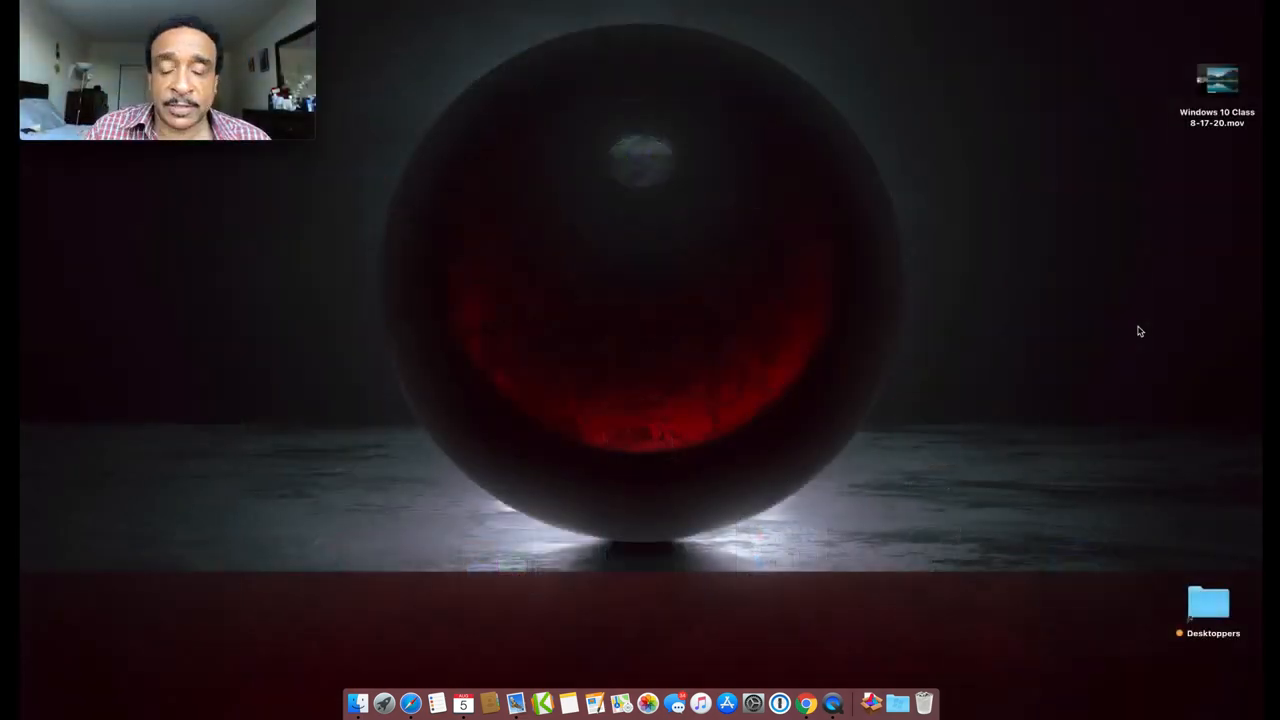
key(F4)
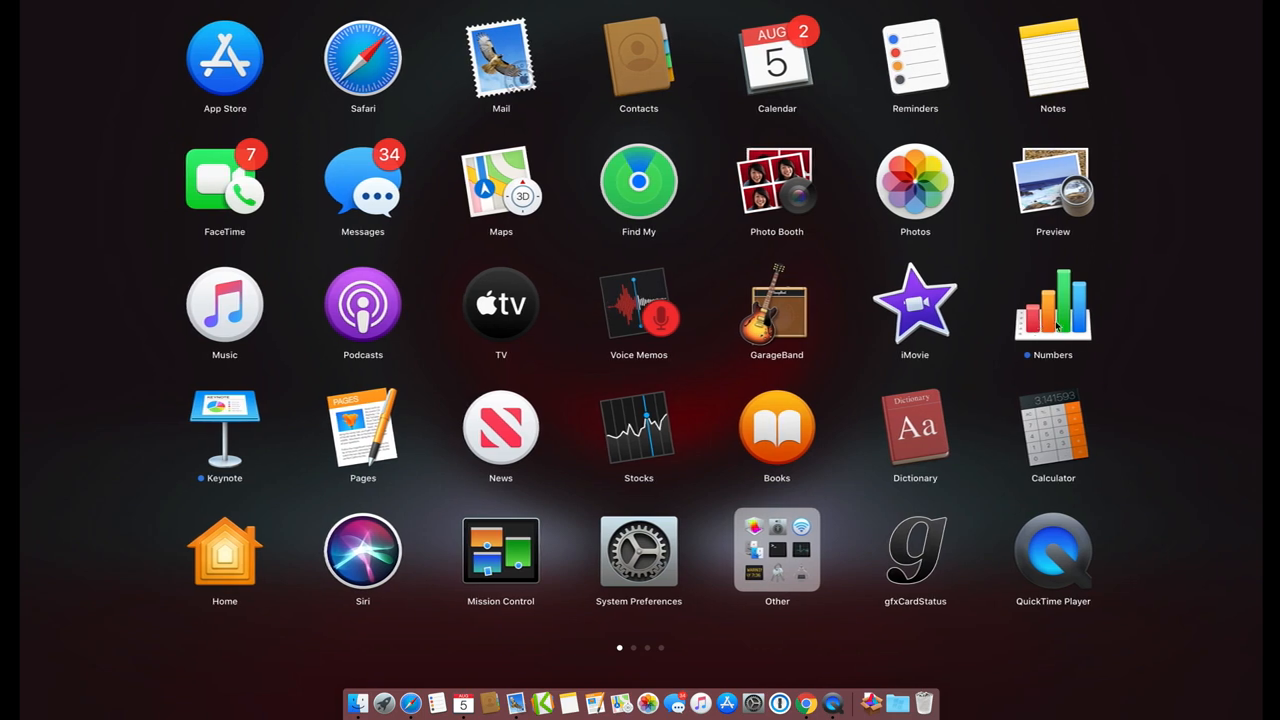
click(1135, 330)
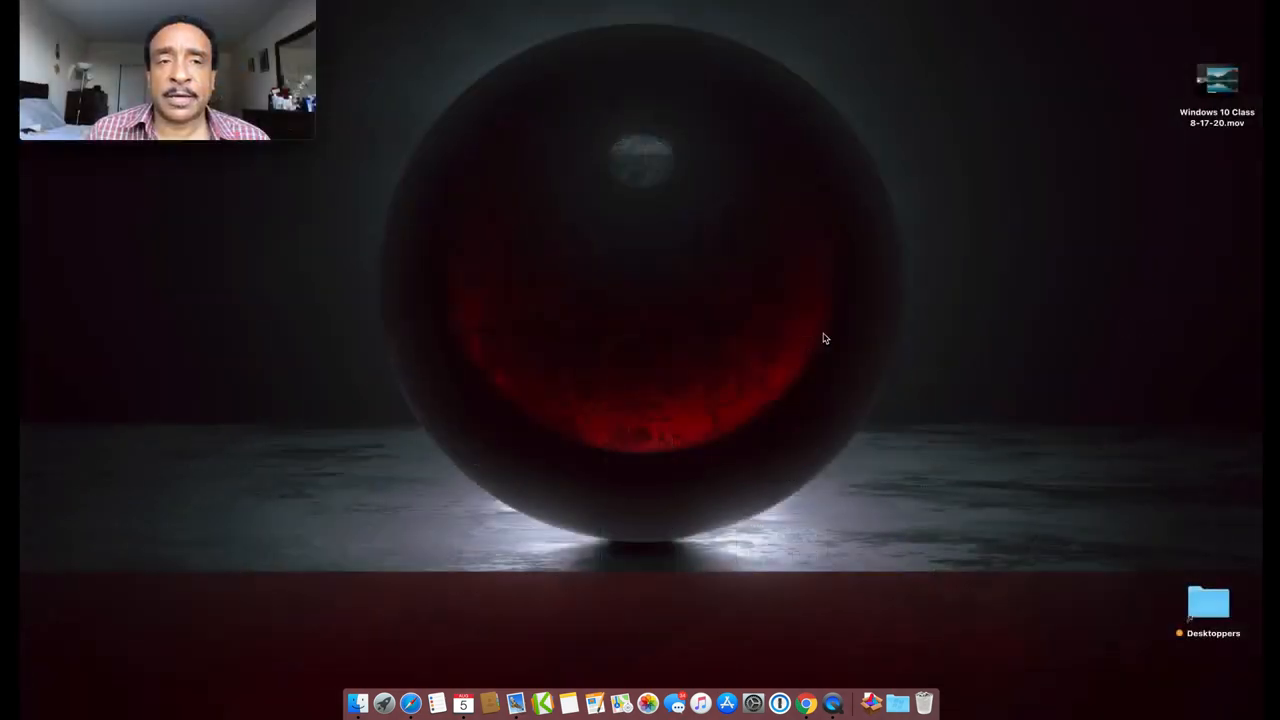
key(F4)
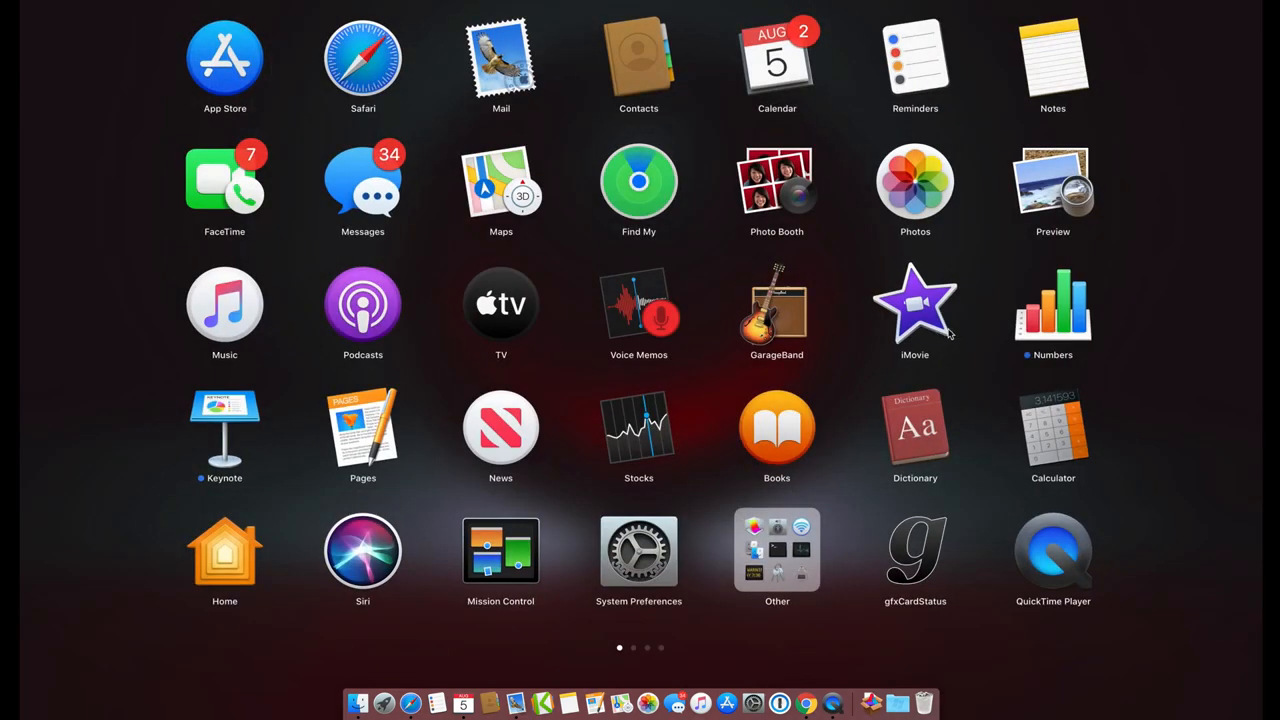
click(1053, 319)
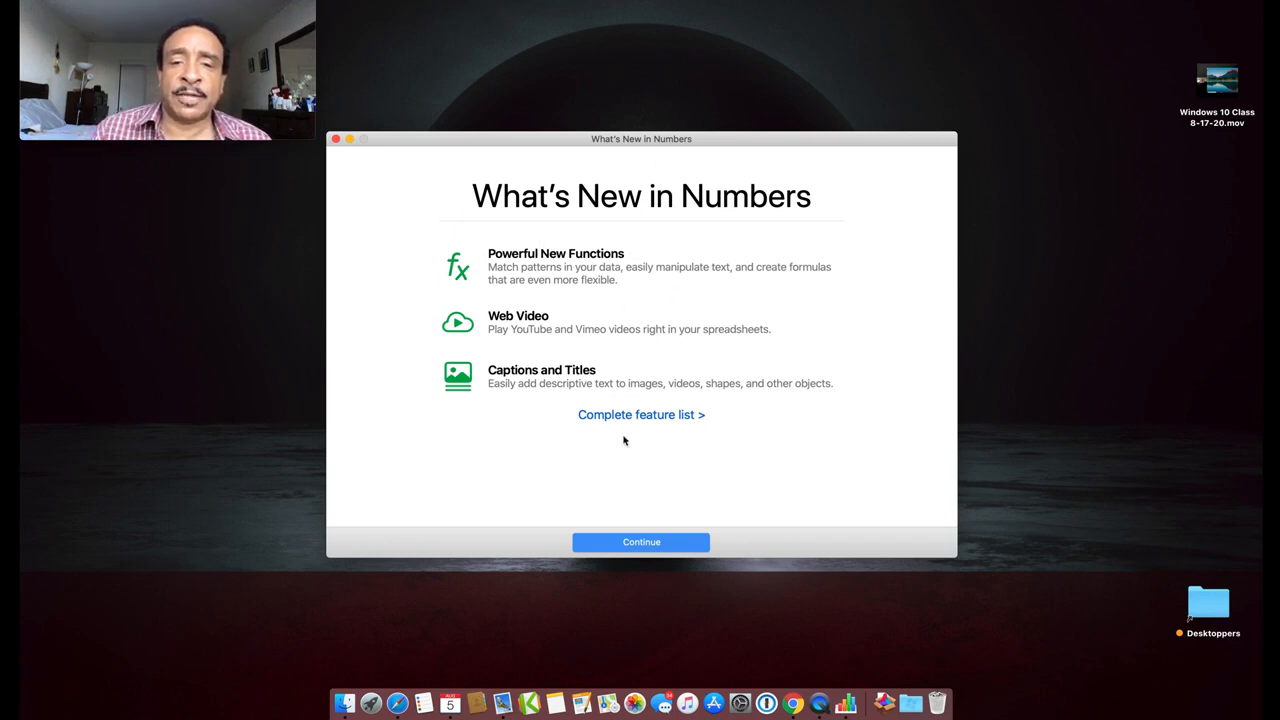
Continue past the What's New screen and choose New Document to reach the template chooser
click(647, 545)
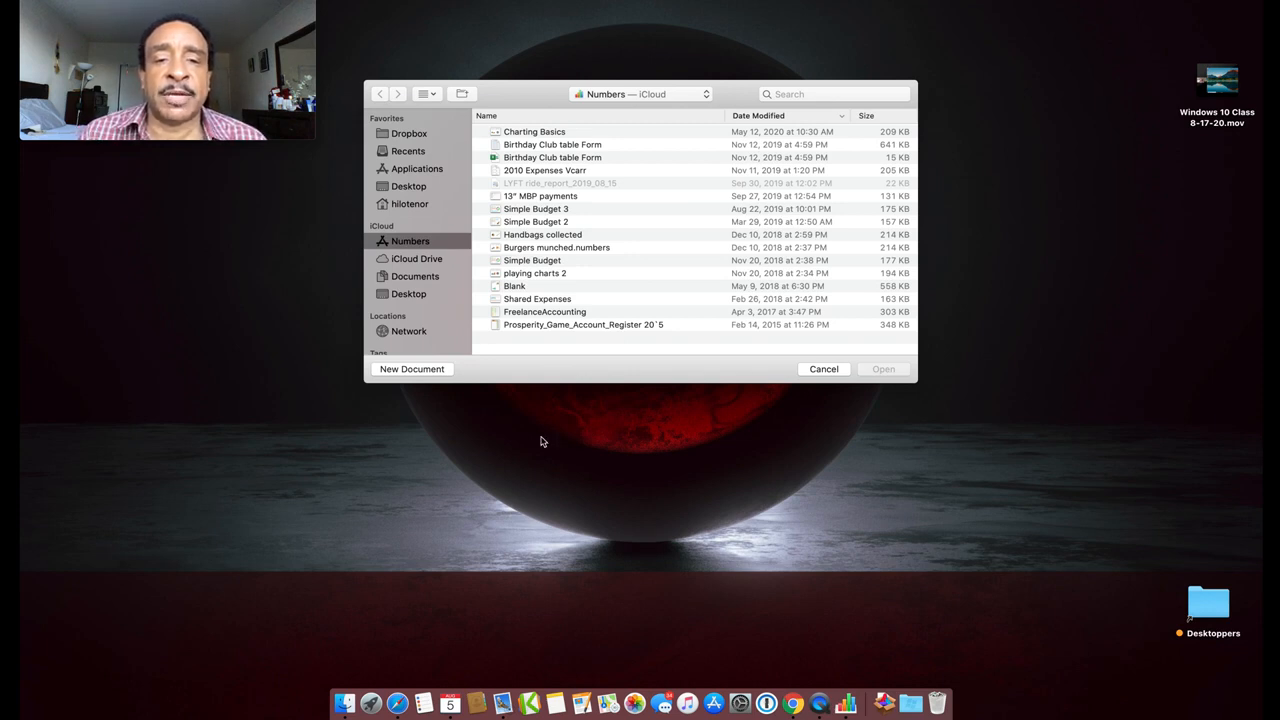
click(412, 369)
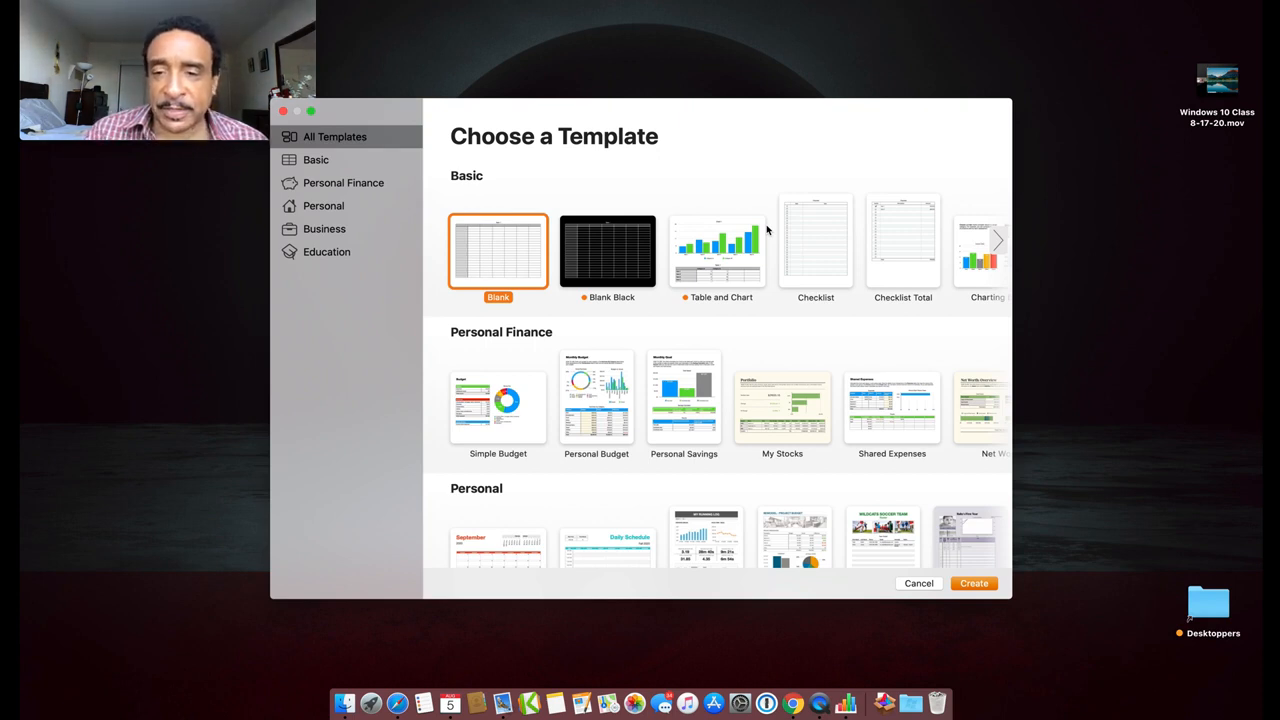
Browse the template gallery and create a Daily Schedule document from the Personal Schedule template
scroll(808, 258, right, 5)
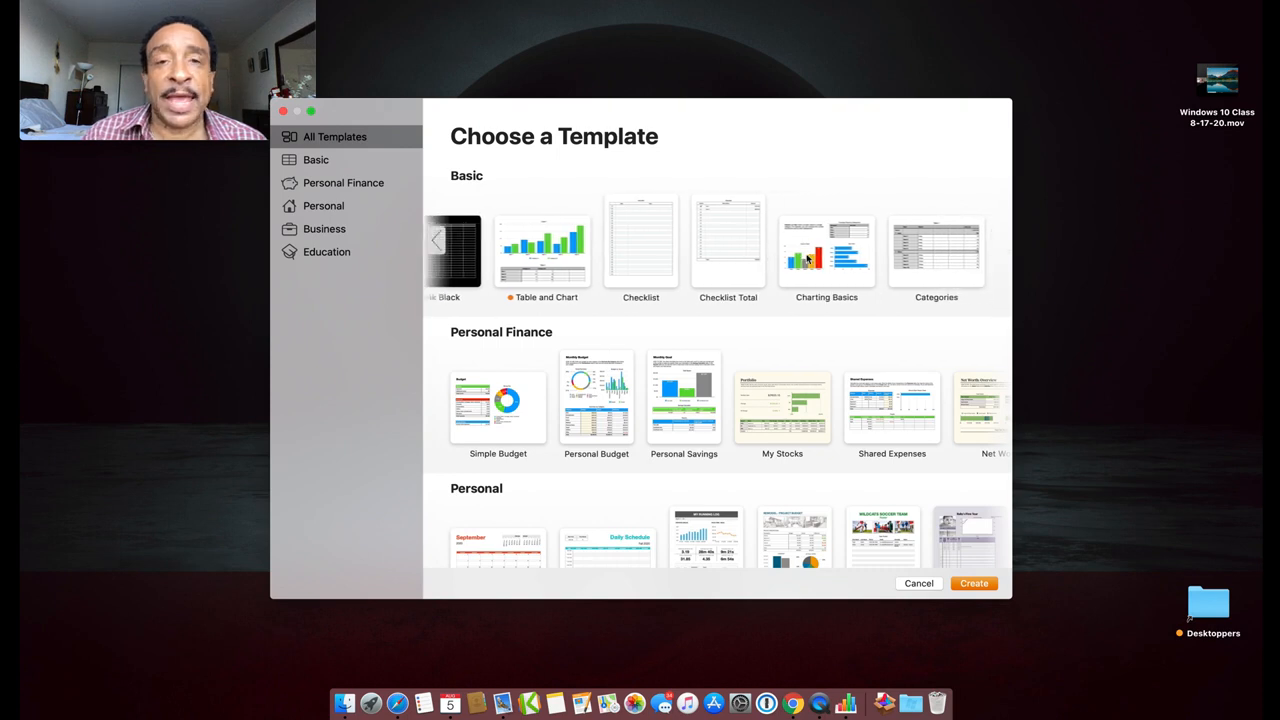
scroll(808, 258, down, 3)
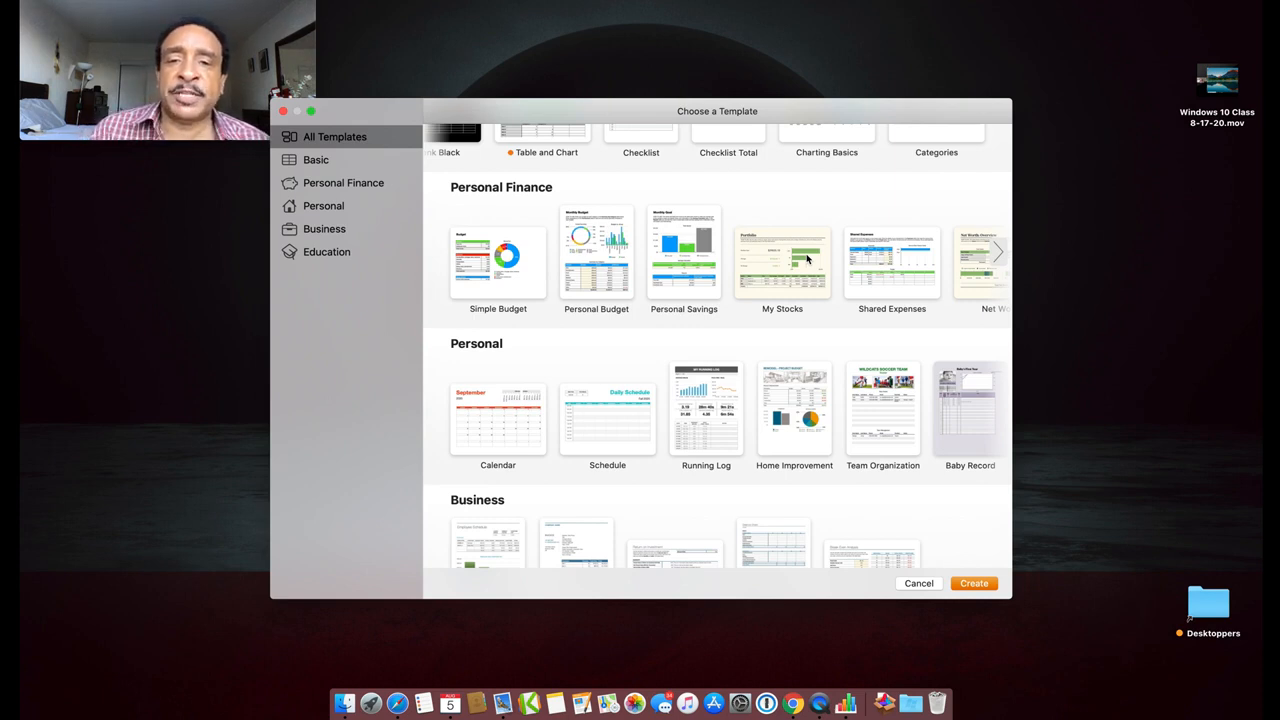
scroll(808, 258, up, 3)
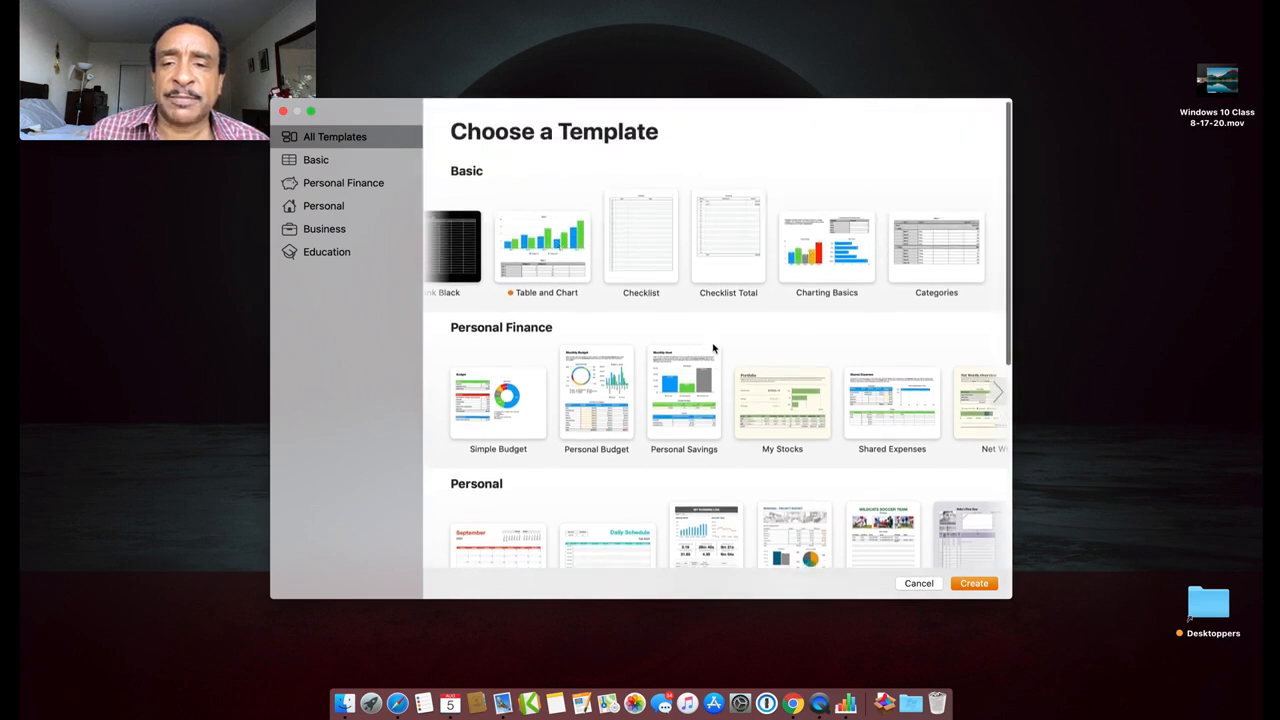
scroll(713, 347, down, 2)
scroll(713, 347, down, 2)
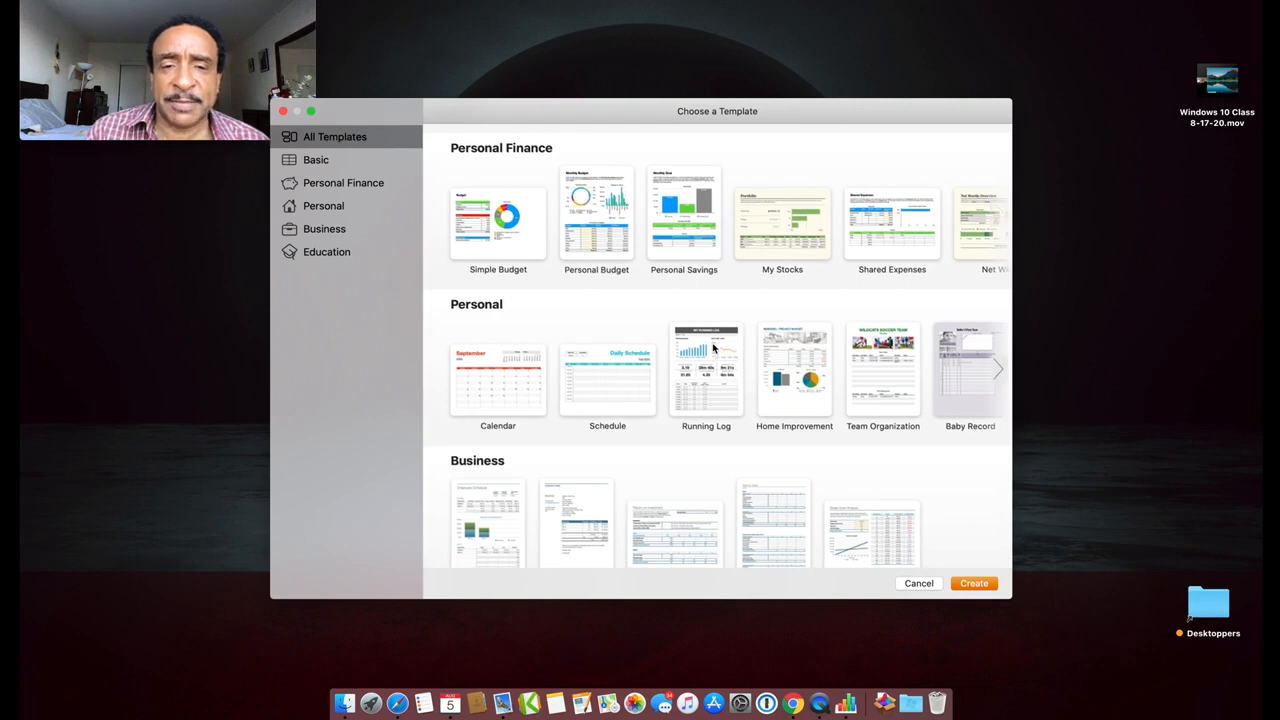
scroll(713, 347, up, 1)
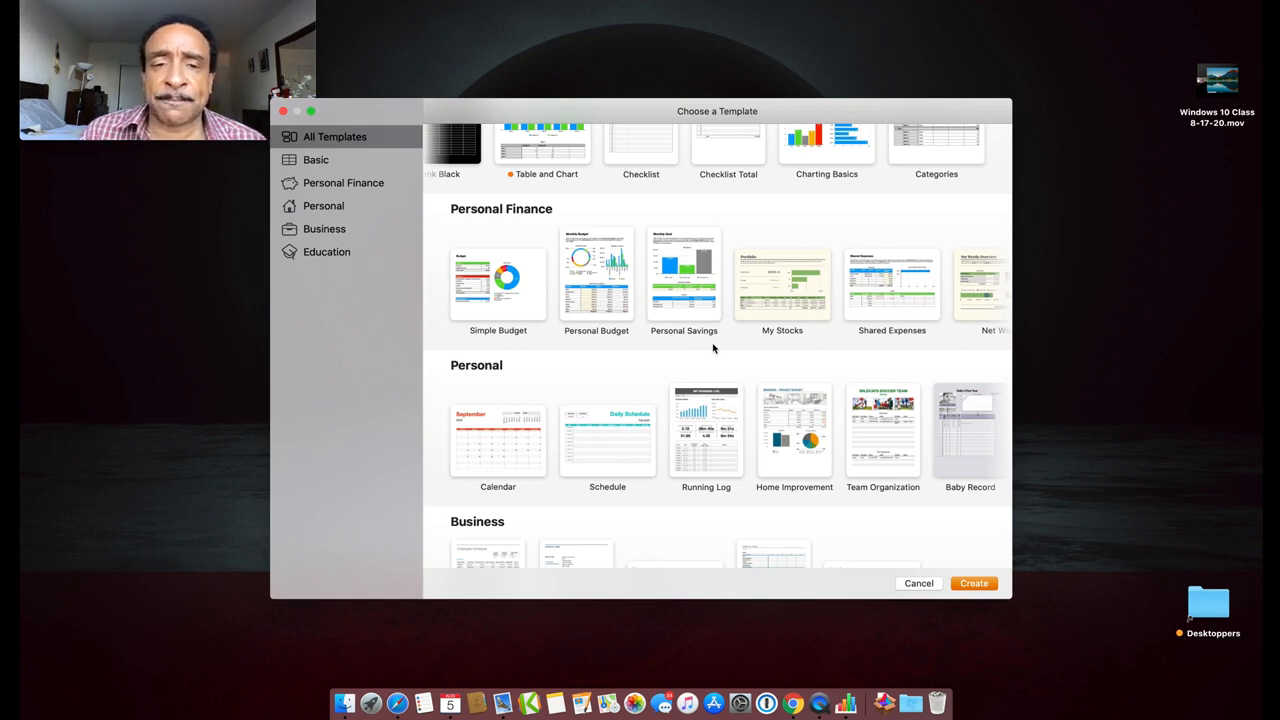
scroll(761, 338, right, 3)
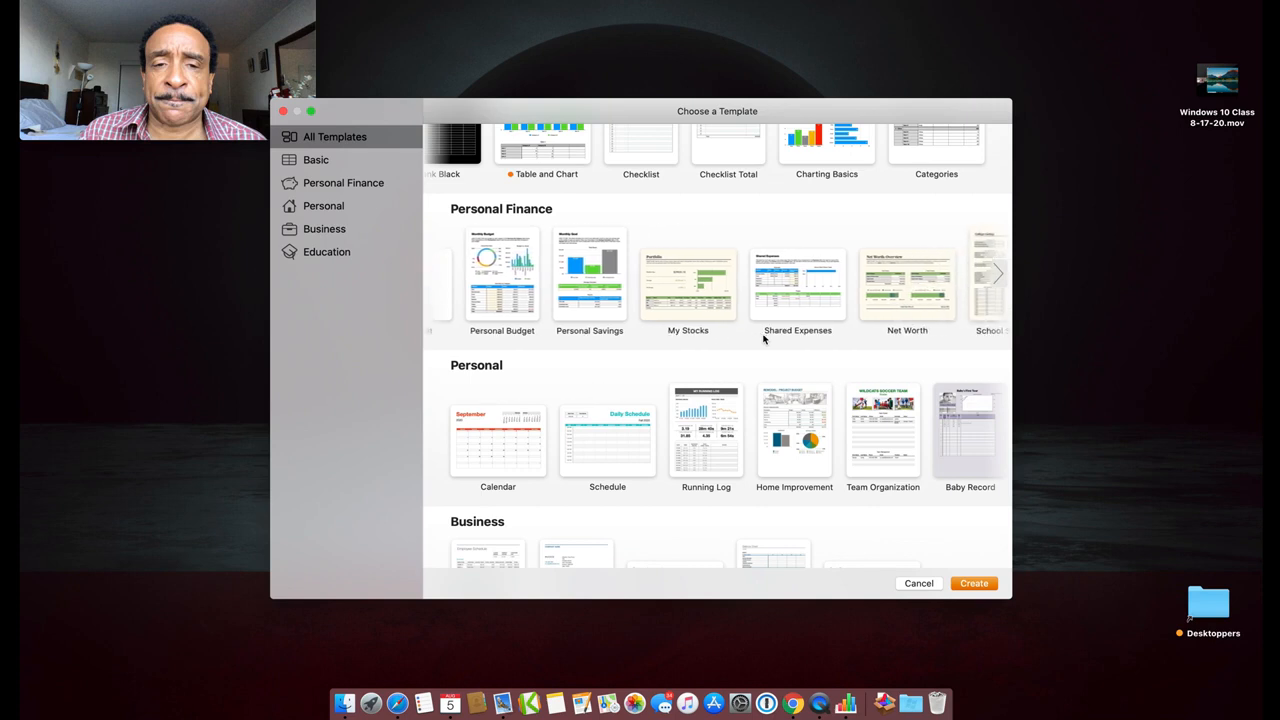
scroll(764, 420, right, 2)
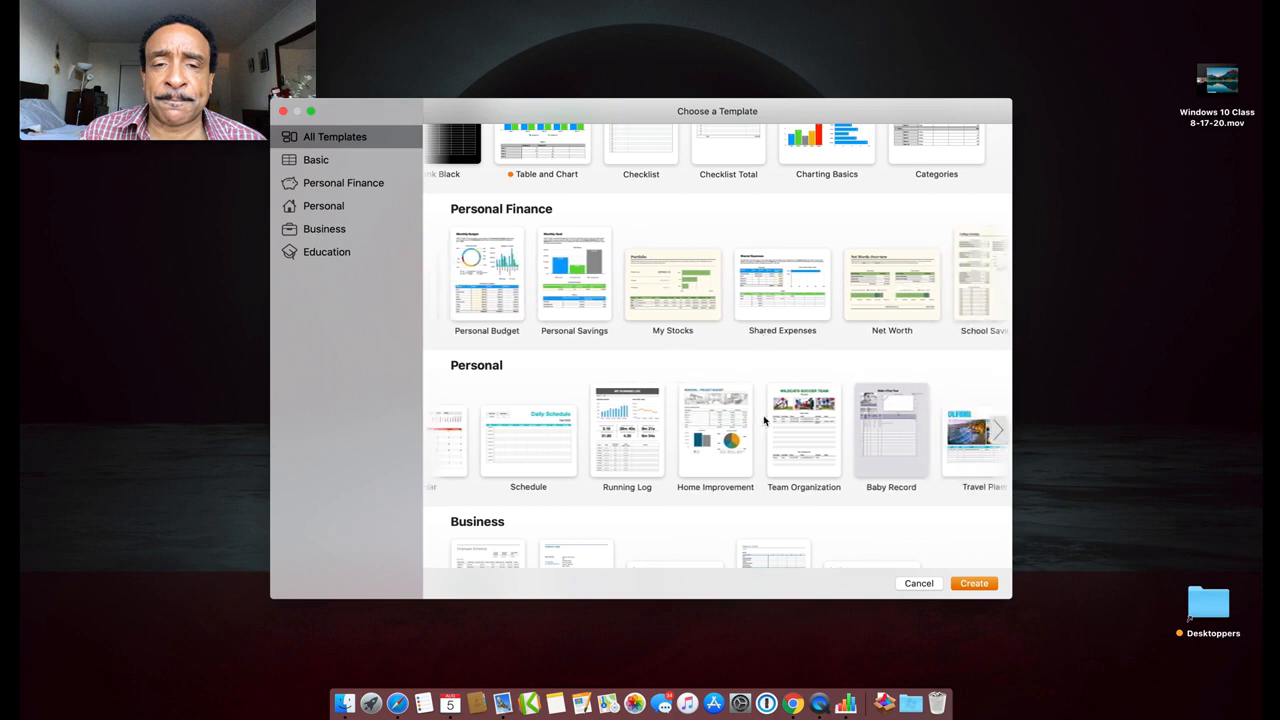
scroll(764, 420, left, 2)
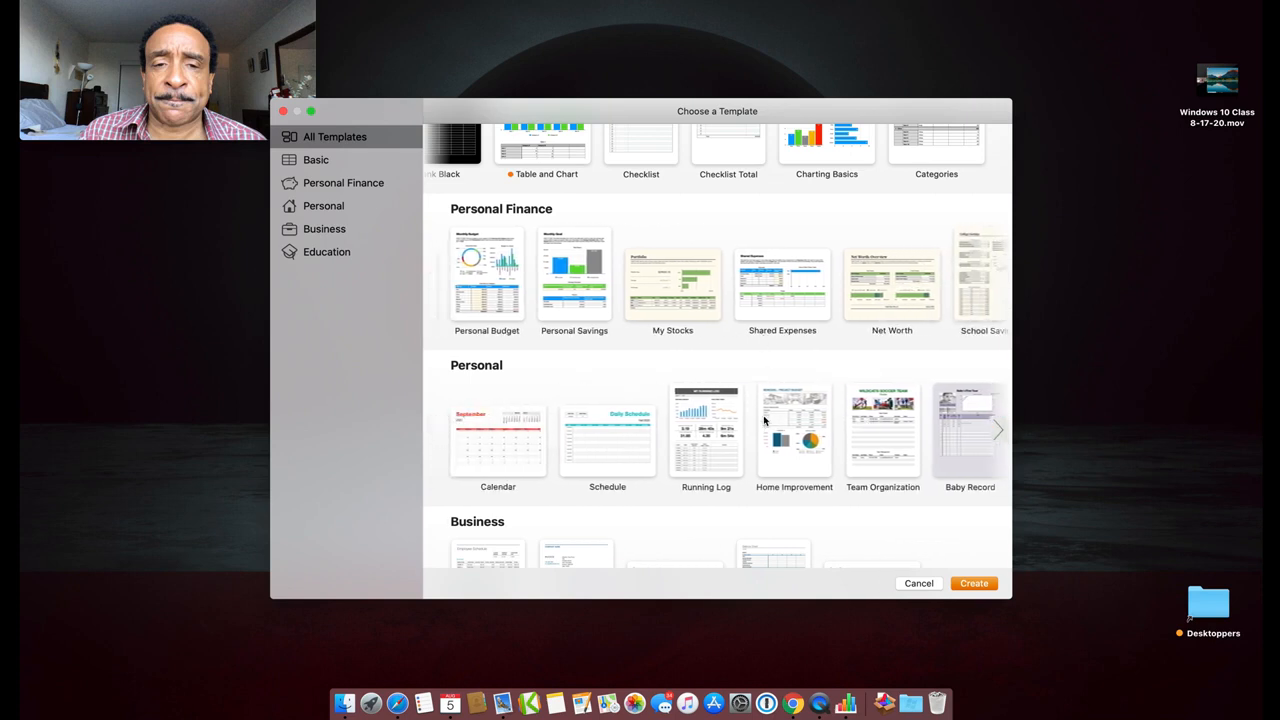
click(607, 438)
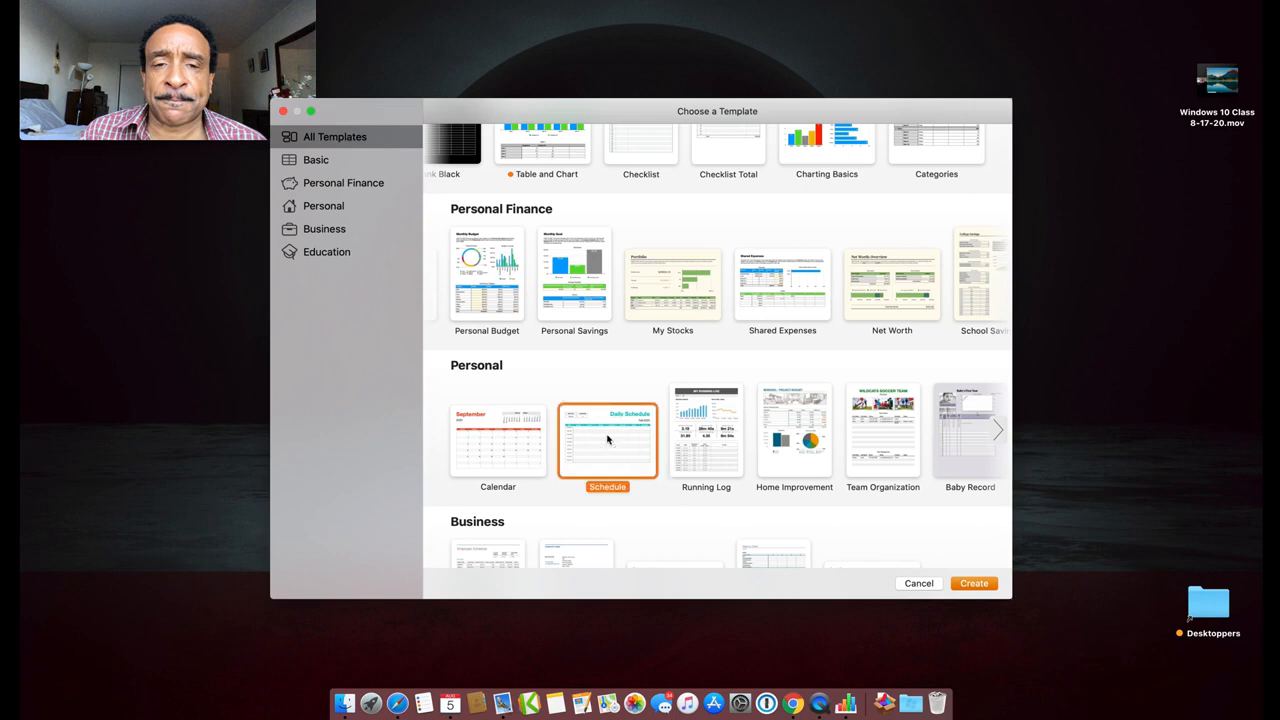
double_click(607, 438)
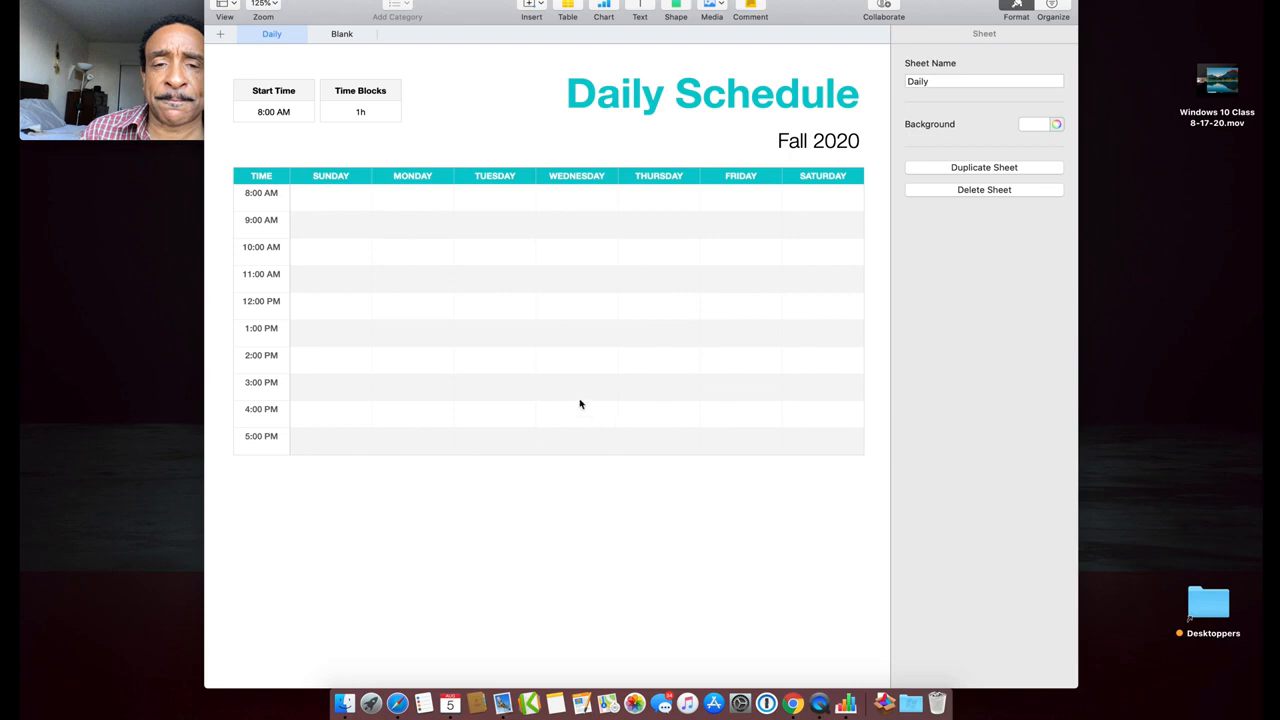
Close the Daily Schedule document and reopen the template chooser from the File menu
key(super+w)
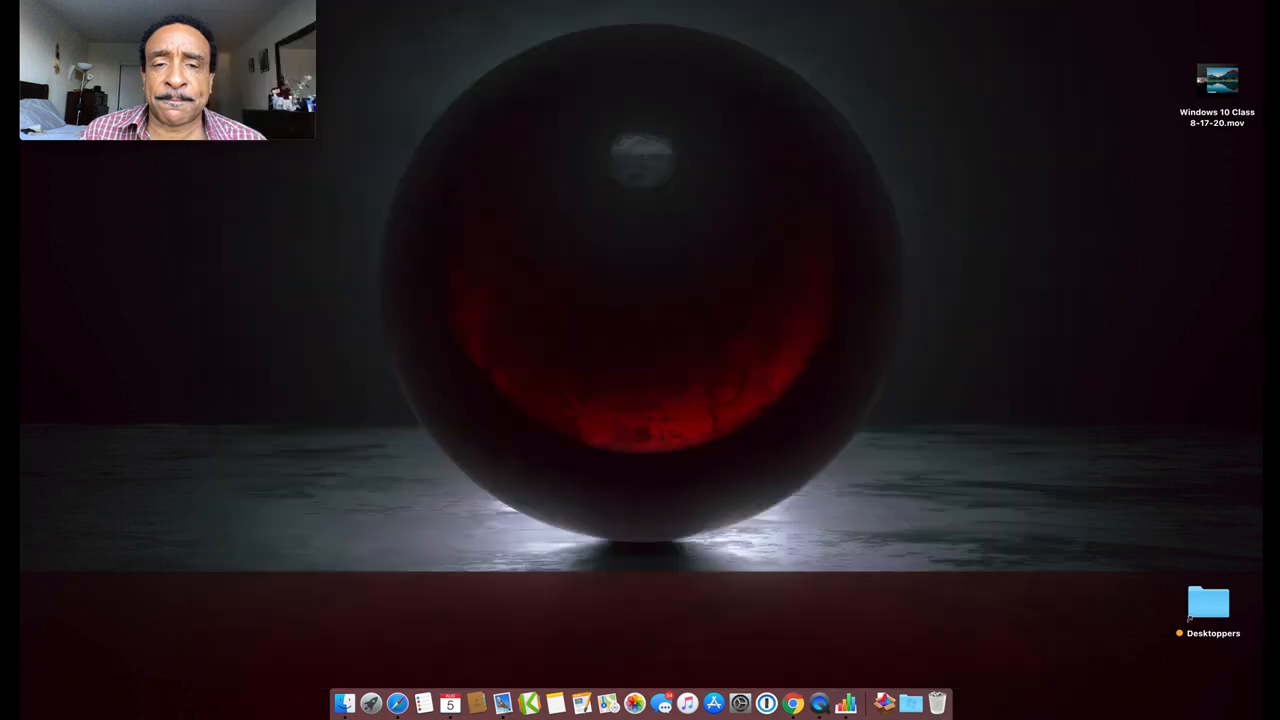
click(118, 0)
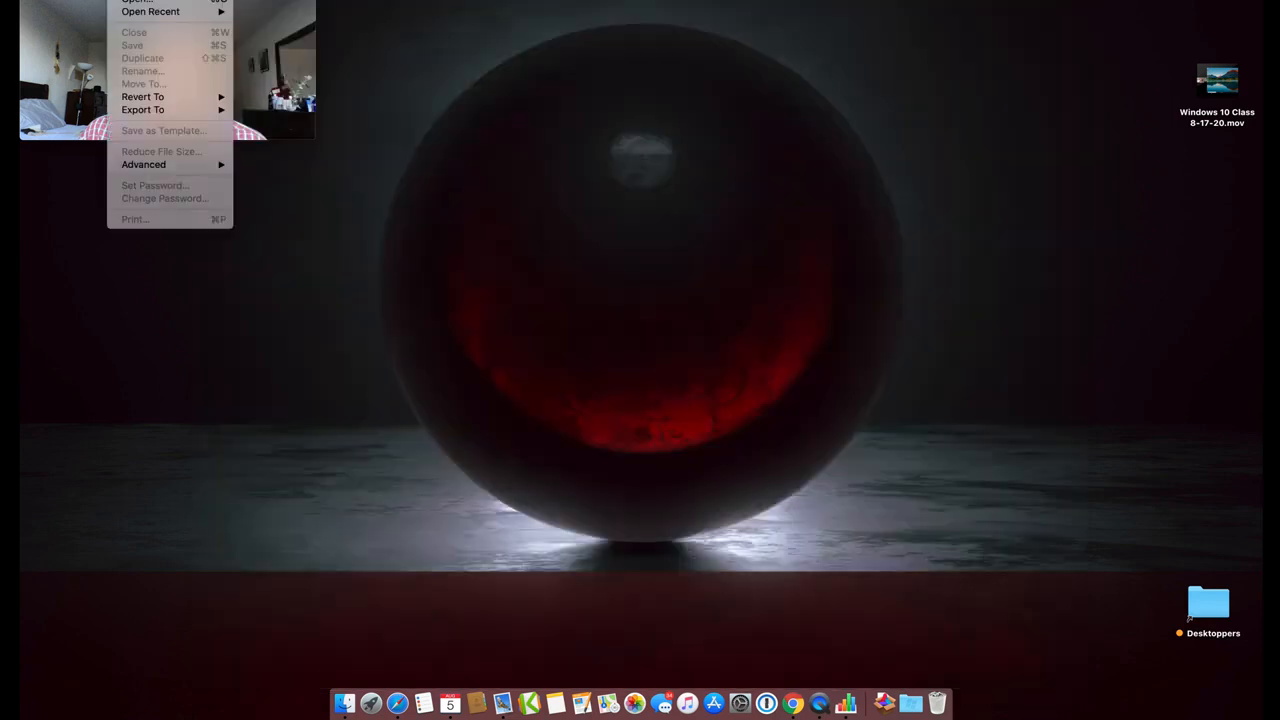
click(134, 0)
Create a new spreadsheet from the Personal Finance Shared Expenses template
scroll(672, 518, down, 4)
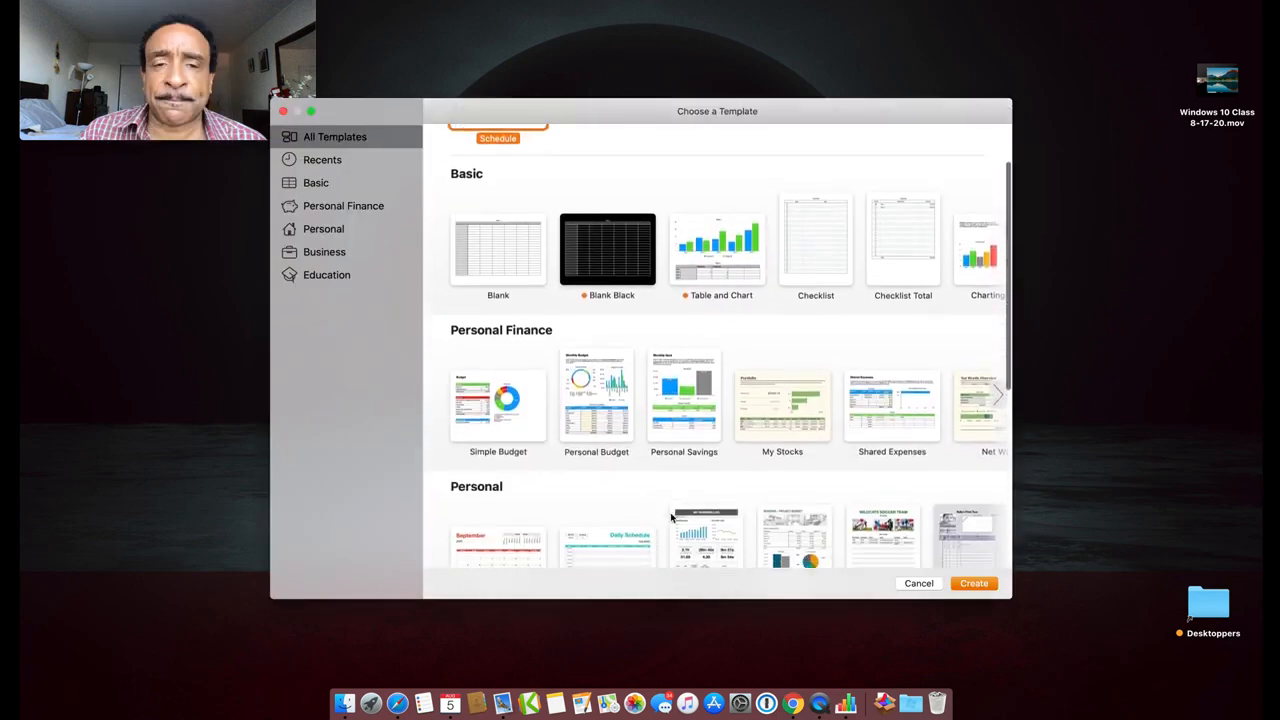
scroll(672, 518, down, 3)
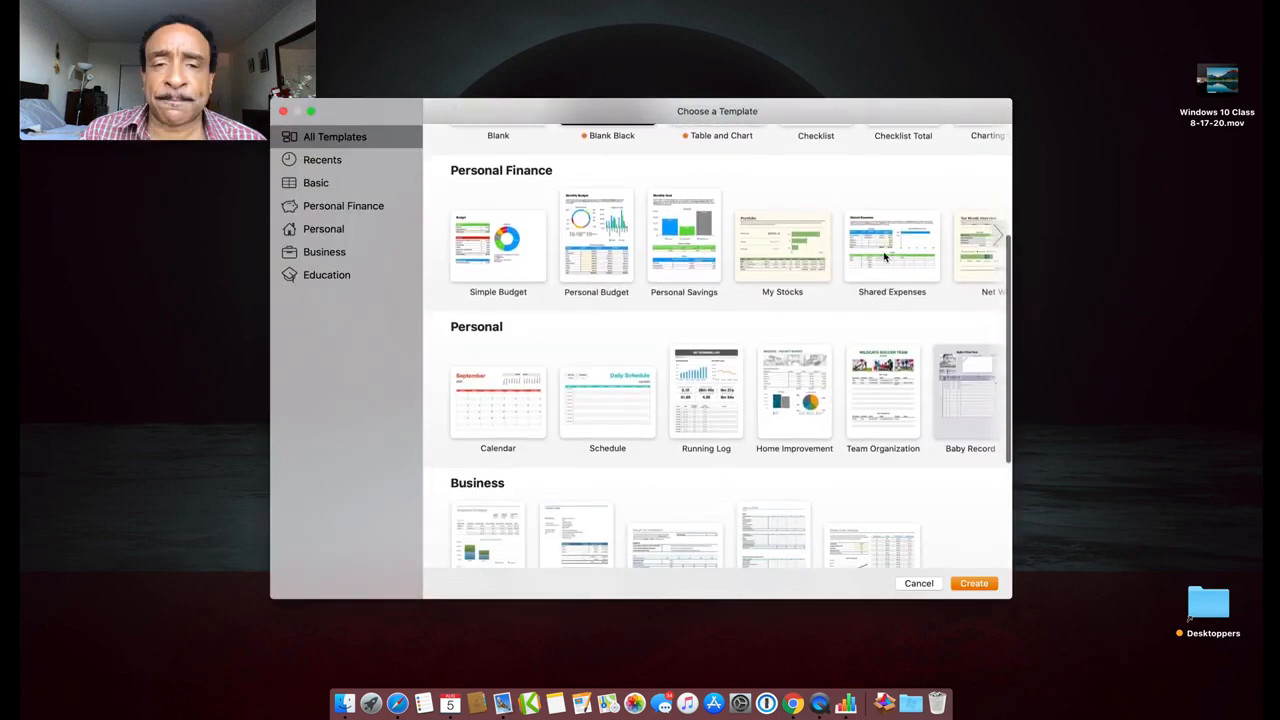
double_click(884, 256)
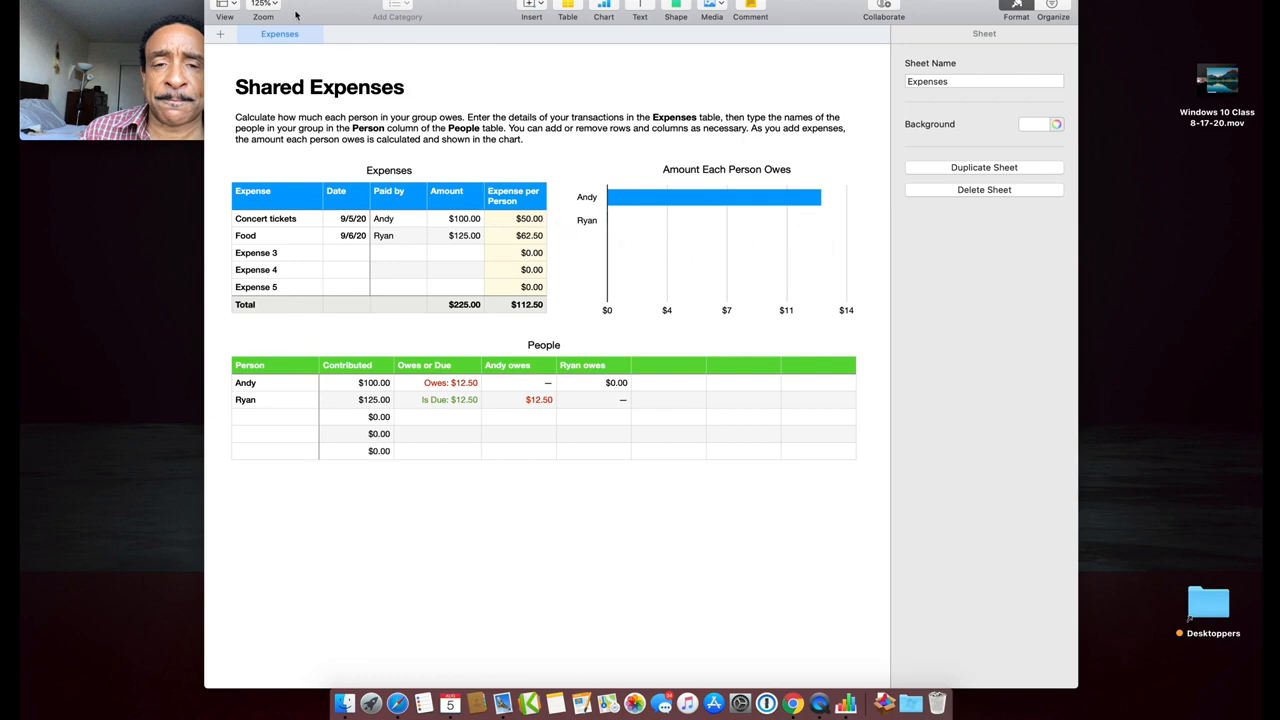
Open the template chooser with File > New and close the Shared Expenses spreadsheet
click(119, 0)
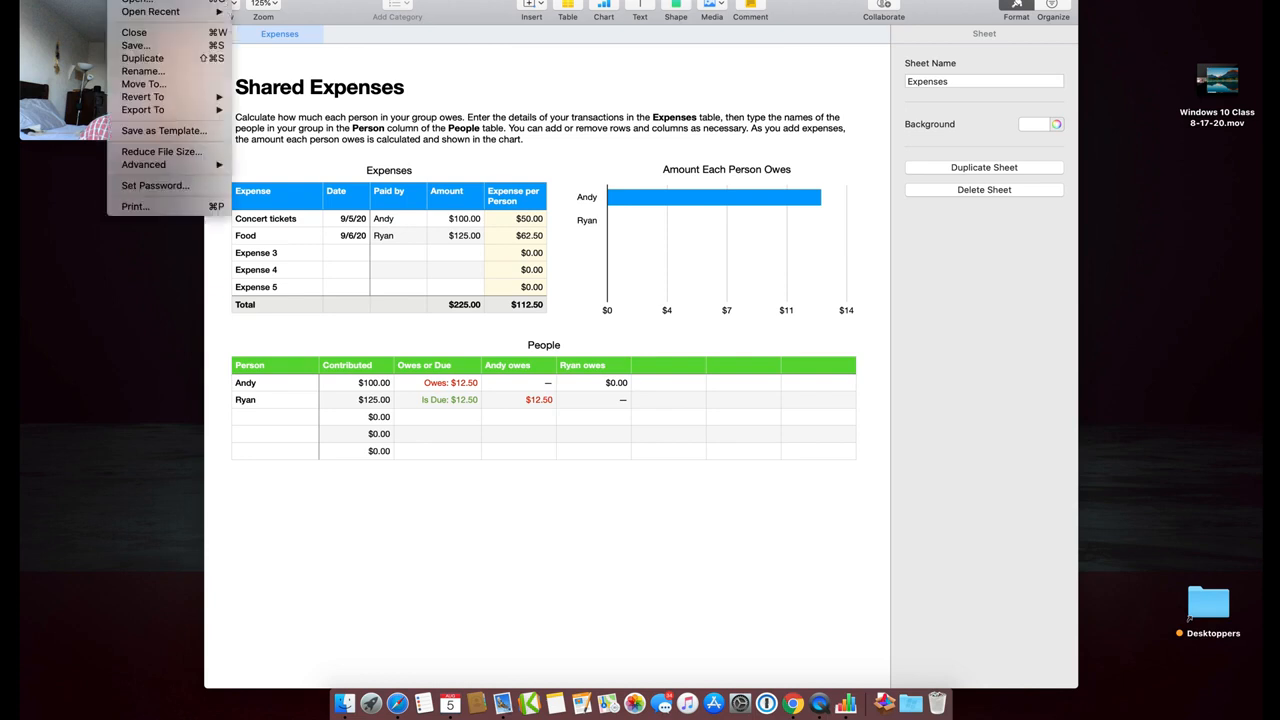
click(135, 0)
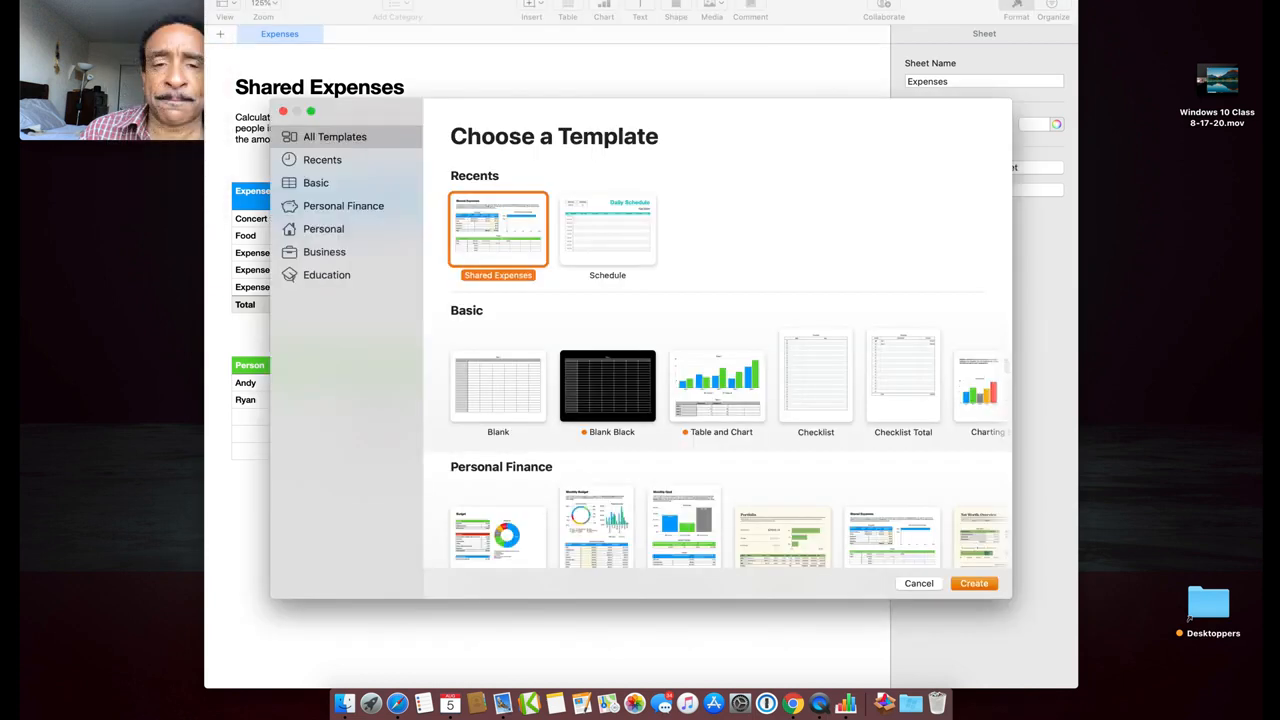
click(217, 0)
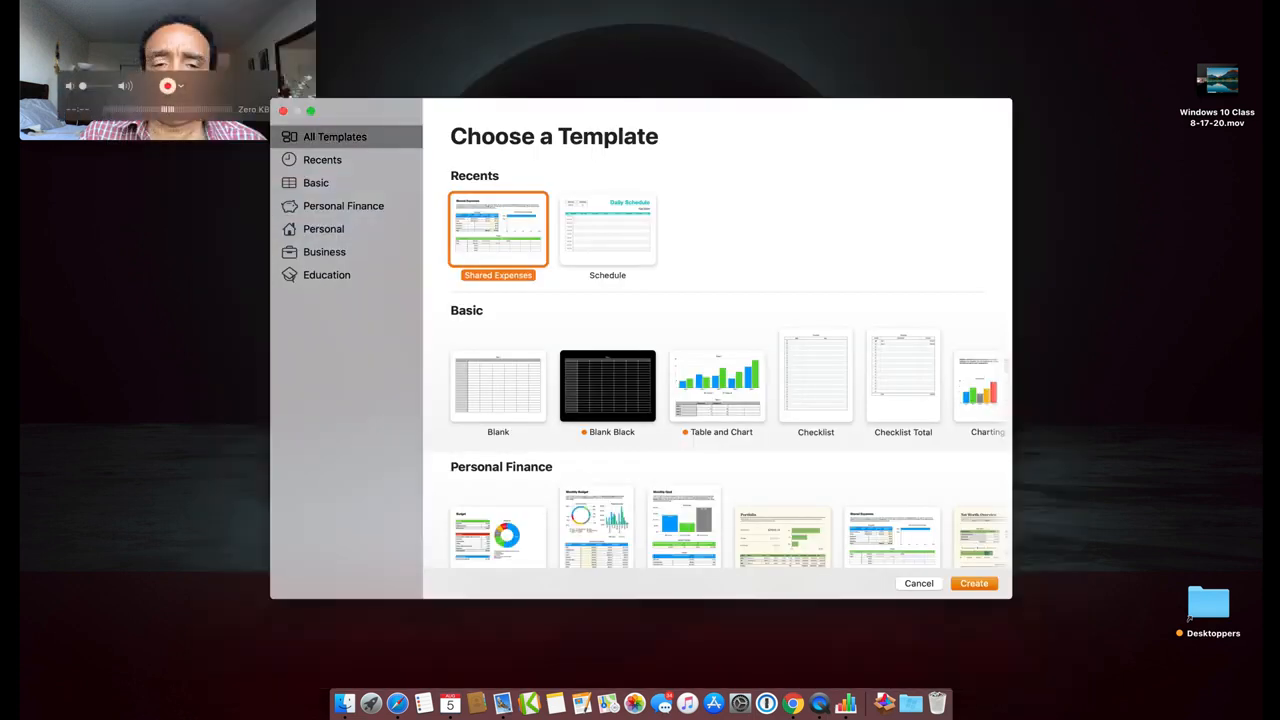
Scroll through the template categories to the Business and Education templates
scroll(826, 432, down, 3)
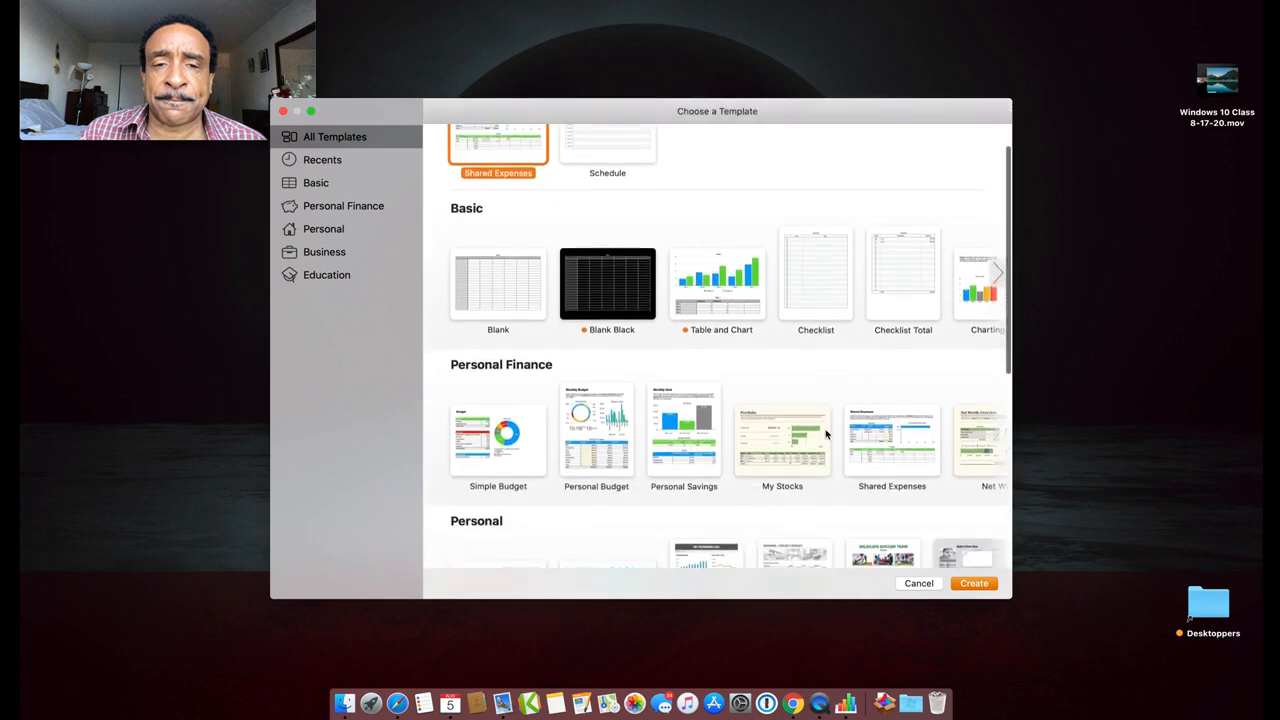
scroll(852, 406, right, 3)
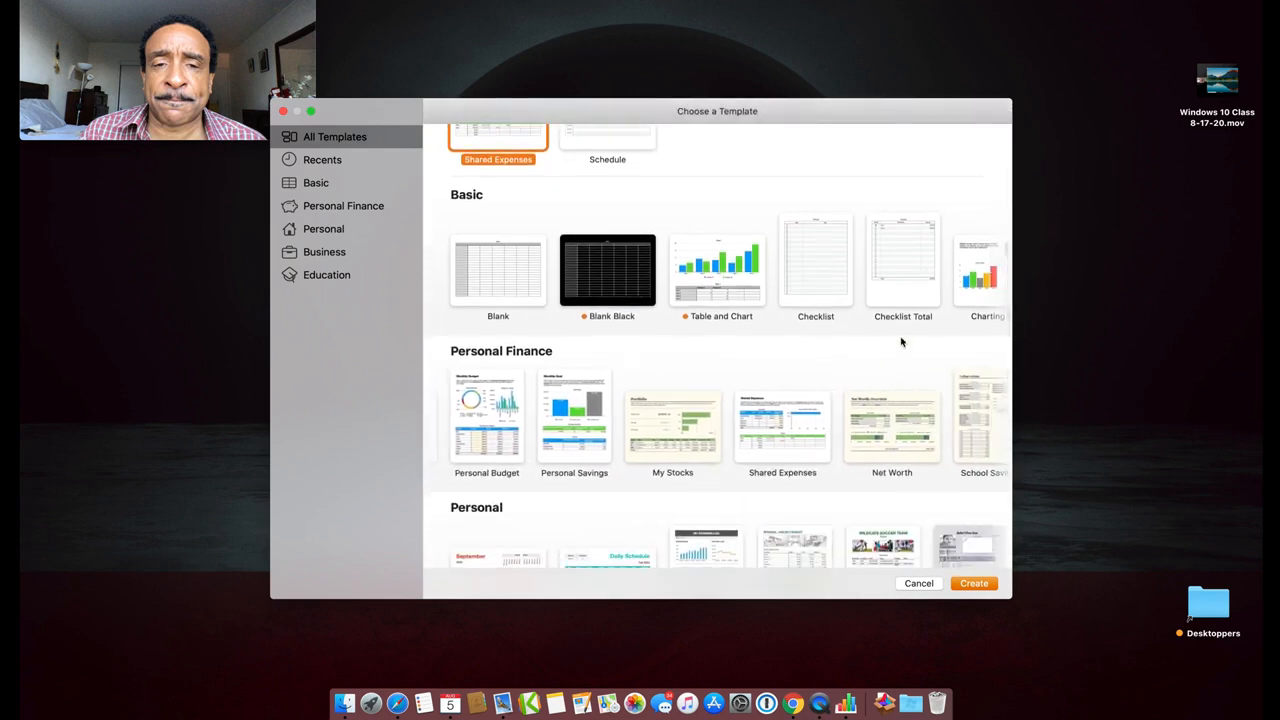
scroll(901, 342, down, 3)
scroll(901, 342, right, 3)
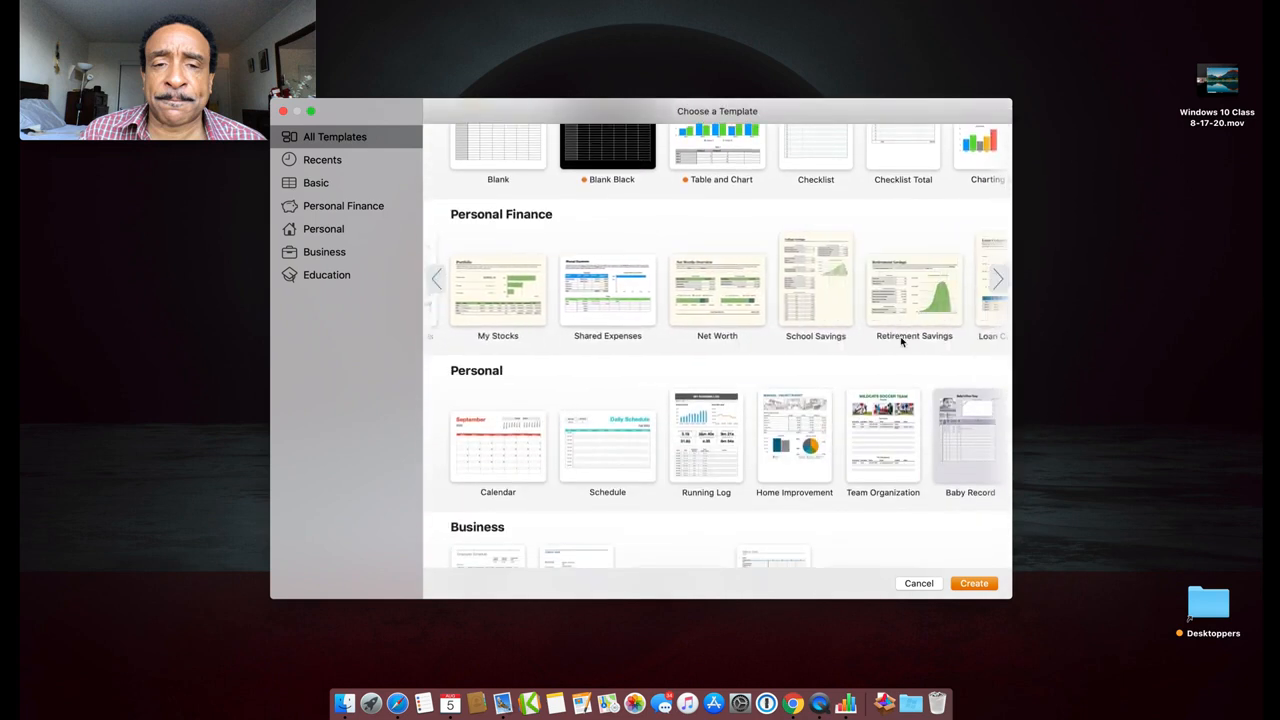
scroll(901, 342, right, 3)
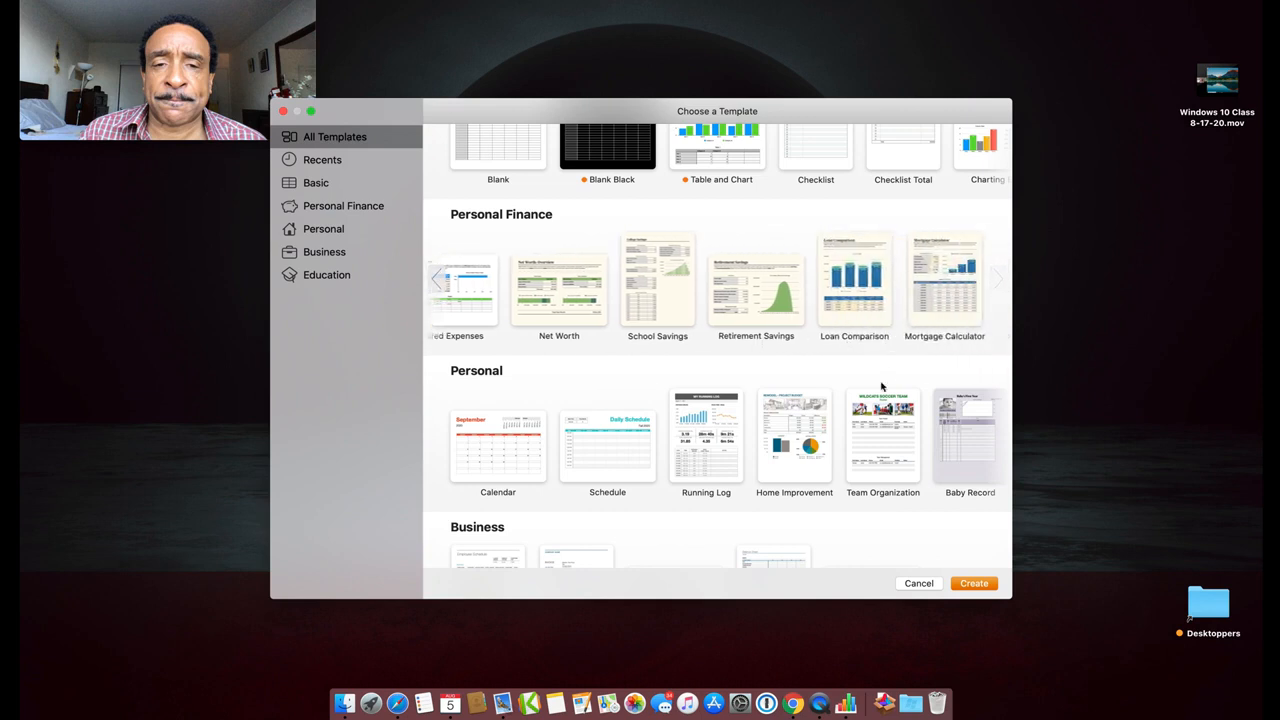
scroll(881, 400, right, 2)
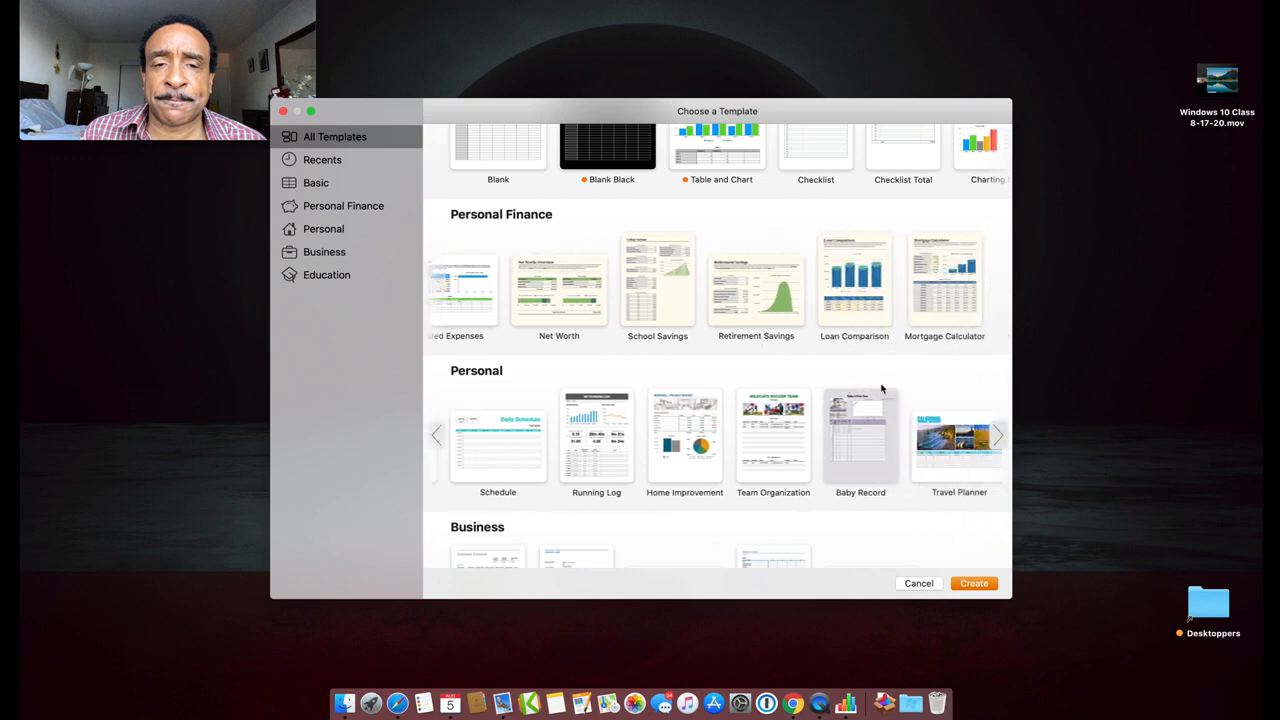
scroll(881, 388, down, 5)
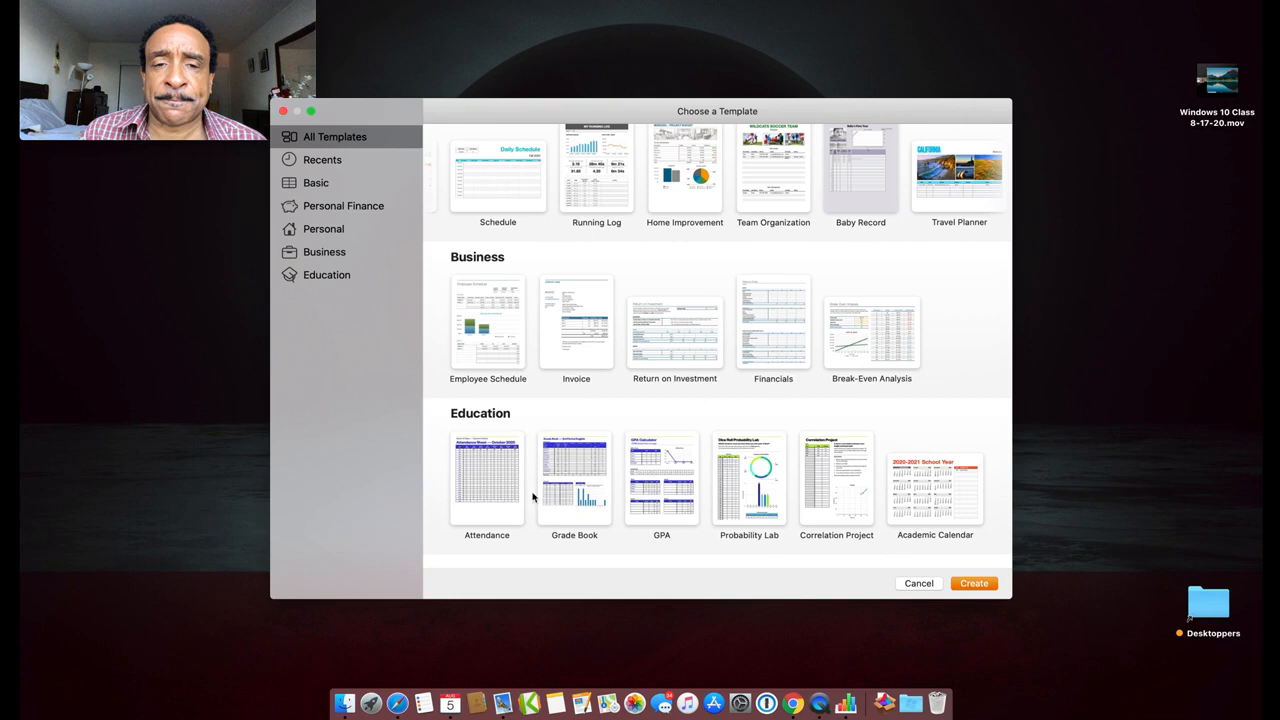
scroll(533, 496, up, 2)
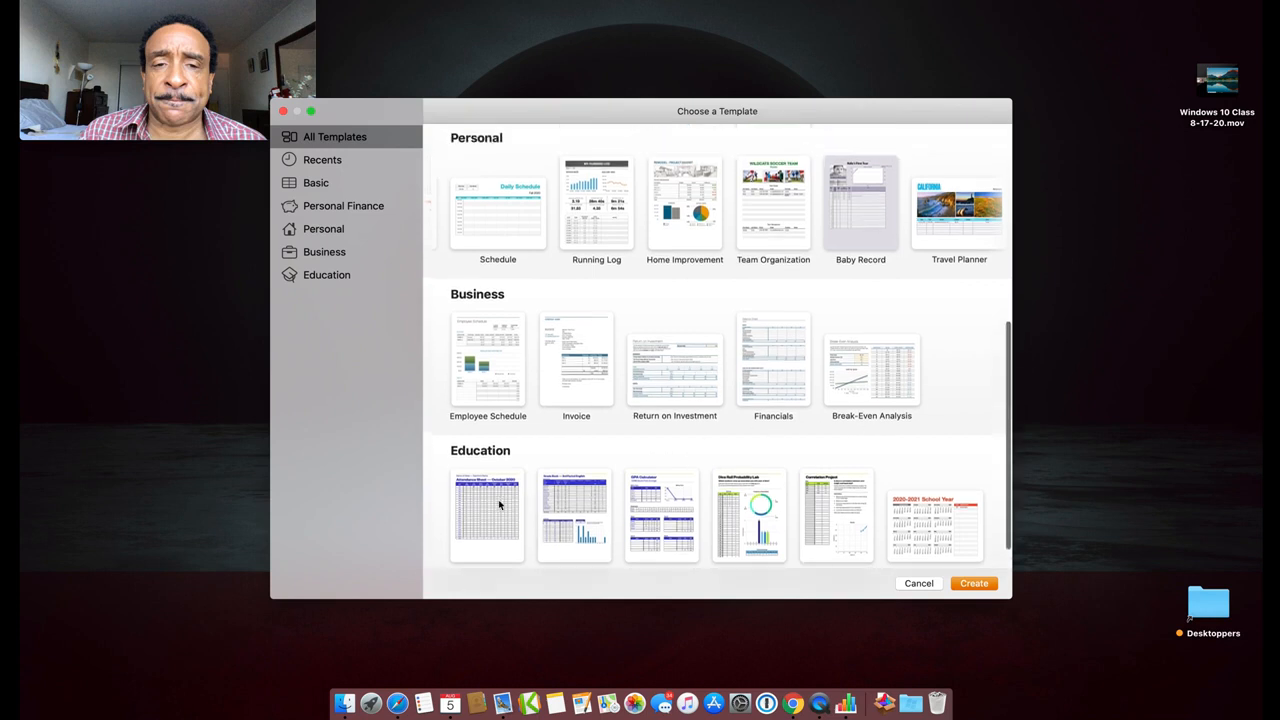
scroll(498, 499, up, 5)
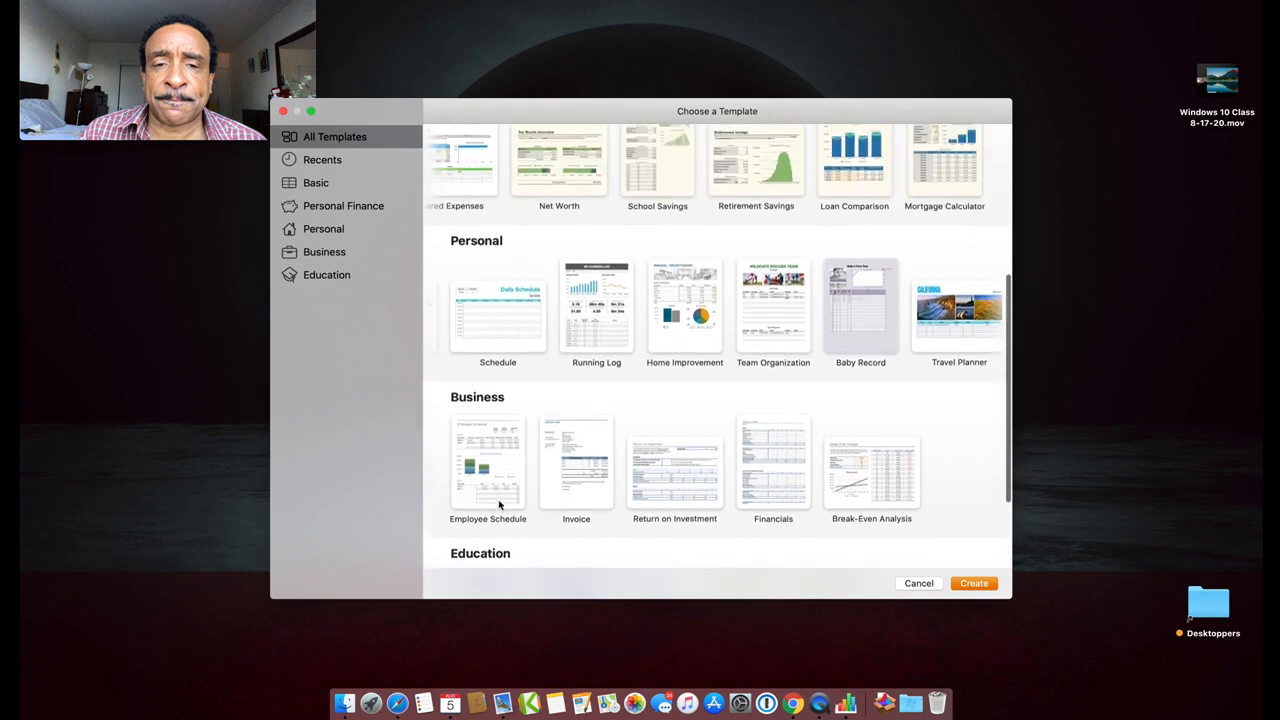
Create a new spreadsheet from the Business Invoice template and shift its window right
click(587, 449)
double_click(587, 449)
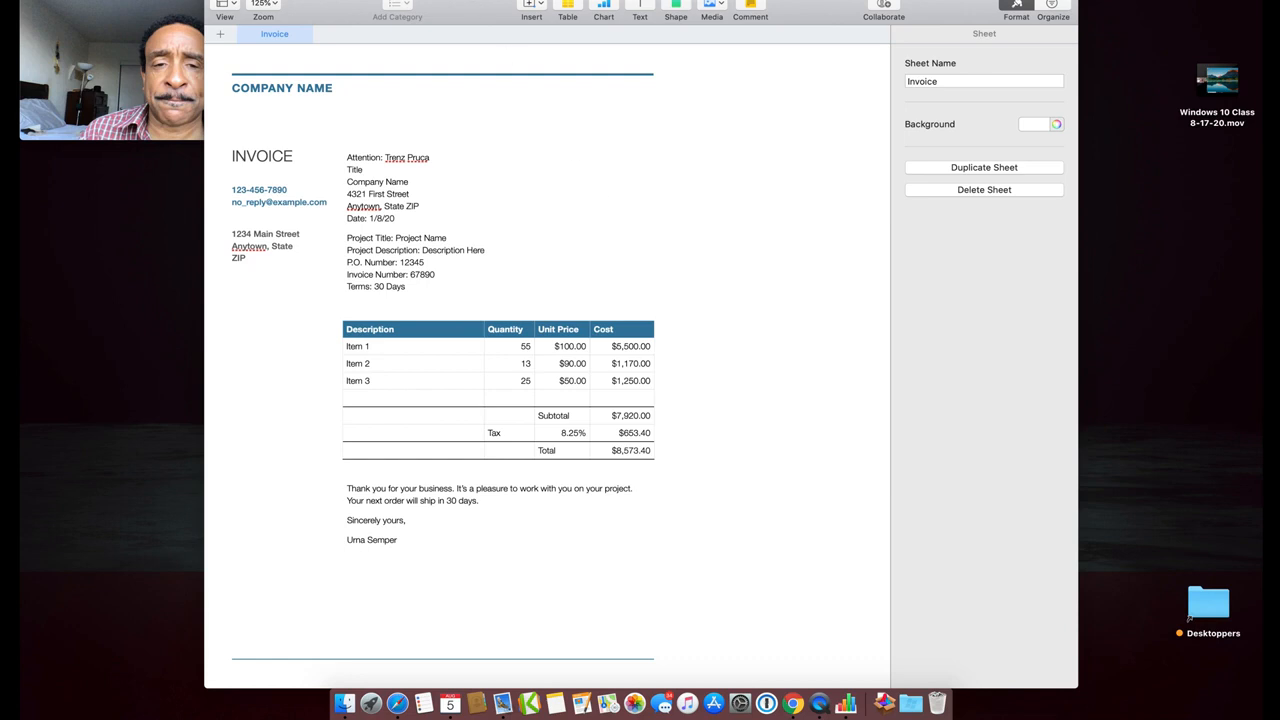
drag(467, 3, 571, 3)
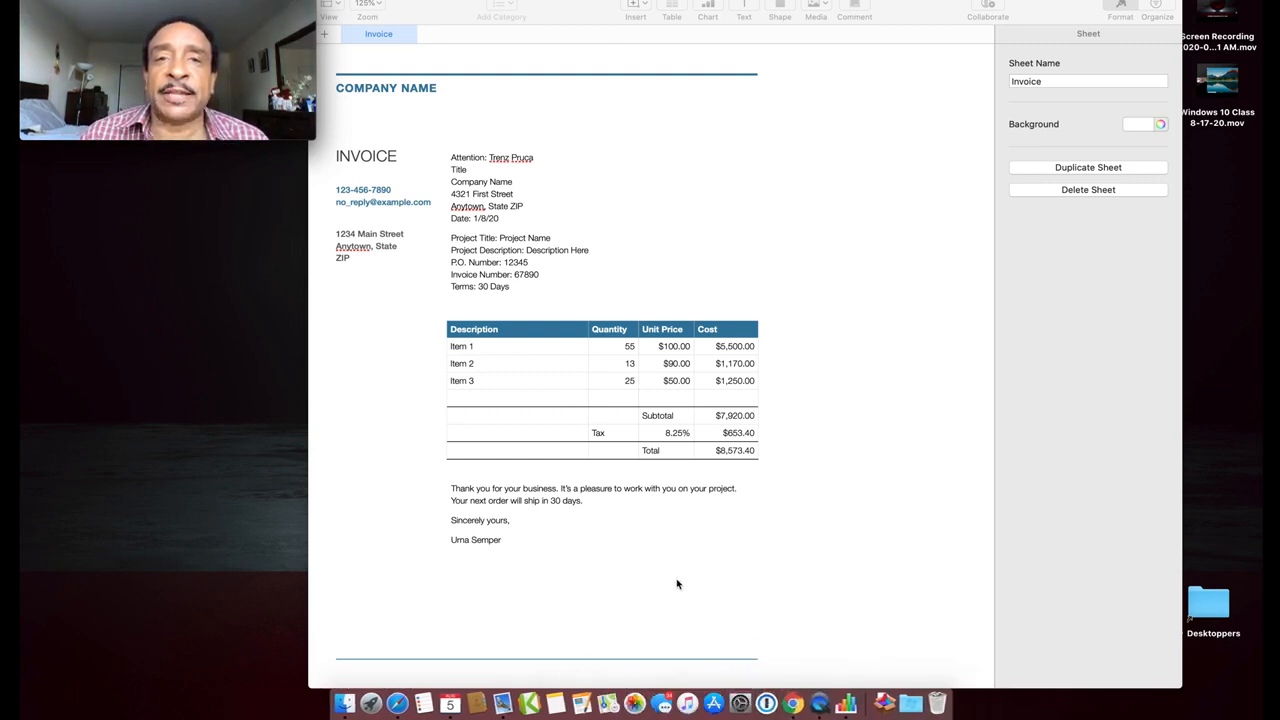
click(576, 5)
drag(576, 5, 600, 1)
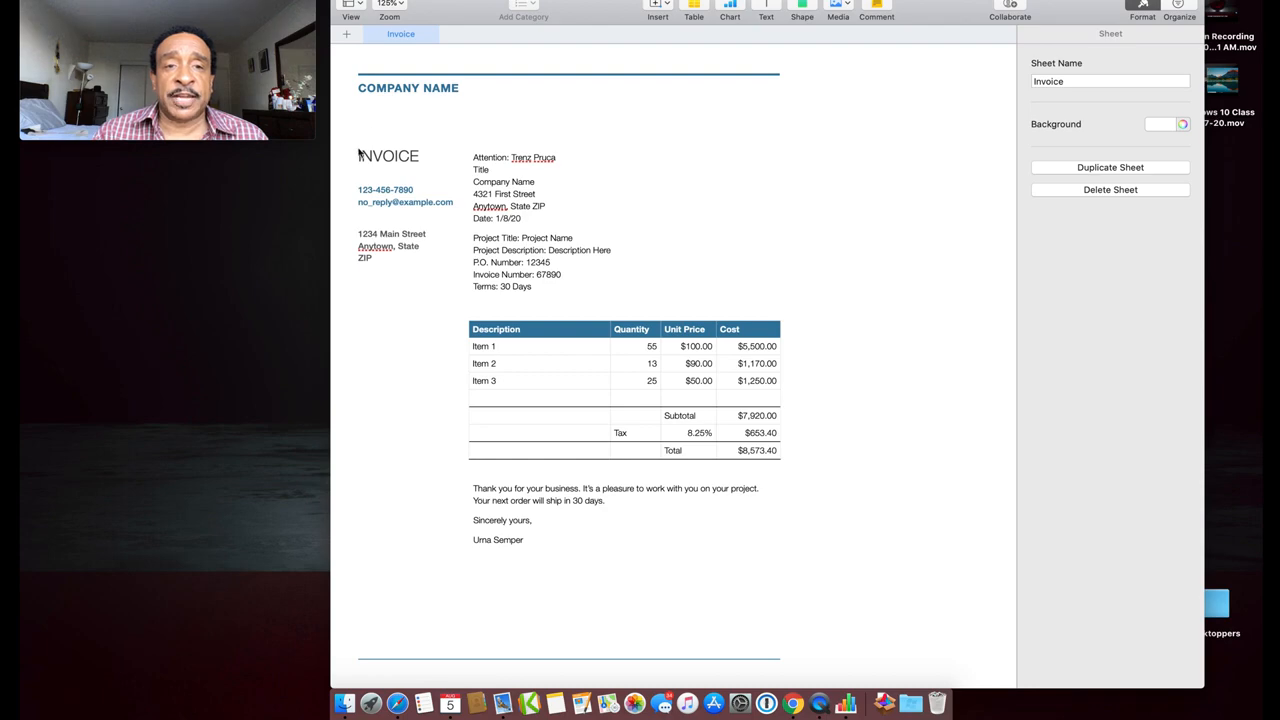
Scroll around the invoice sheet and select the COMPANY NAME heading
scroll(544, 192, up, 5)
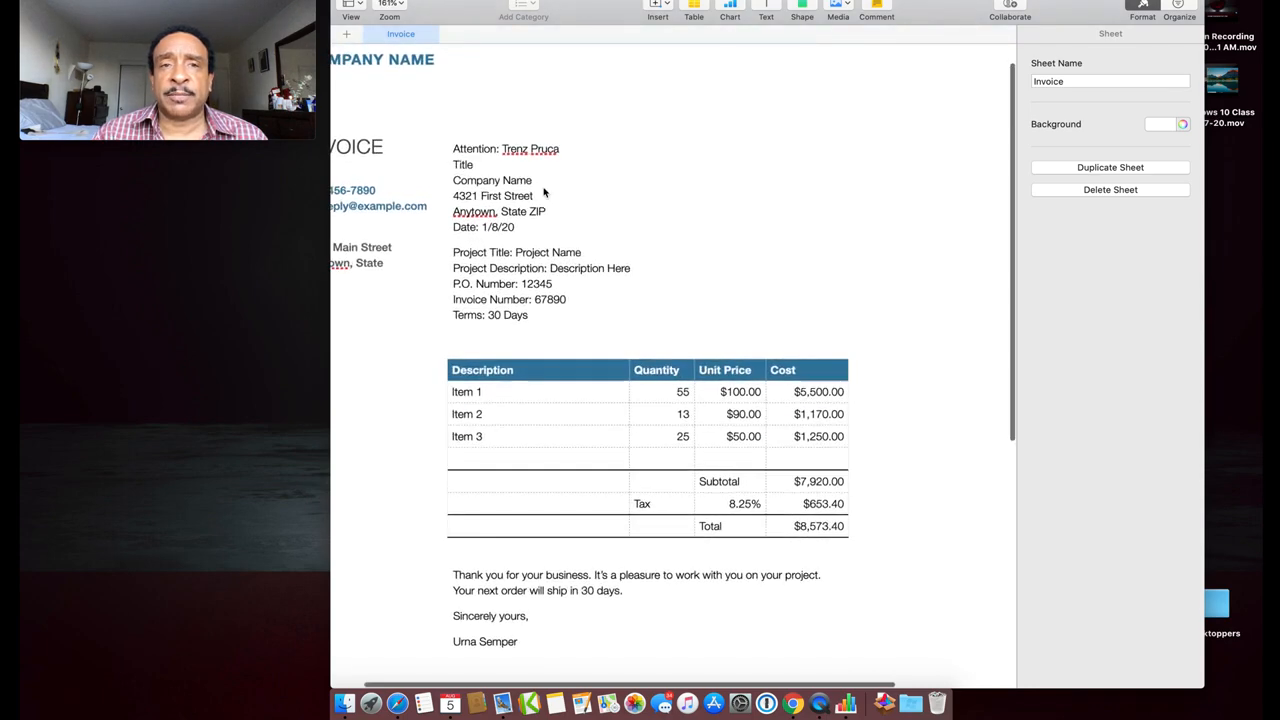
scroll(545, 192, left, 4)
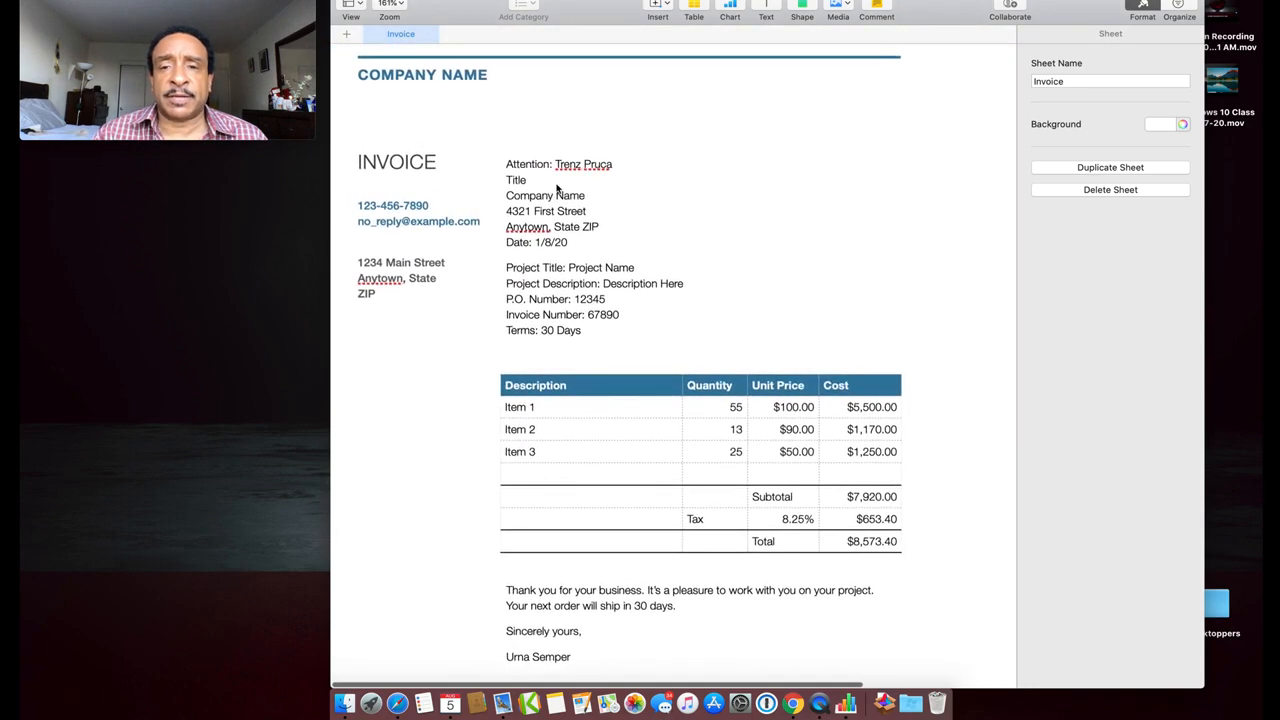
scroll(559, 188, down, 2)
scroll(558, 188, up, 3)
scroll(558, 188, down, 3)
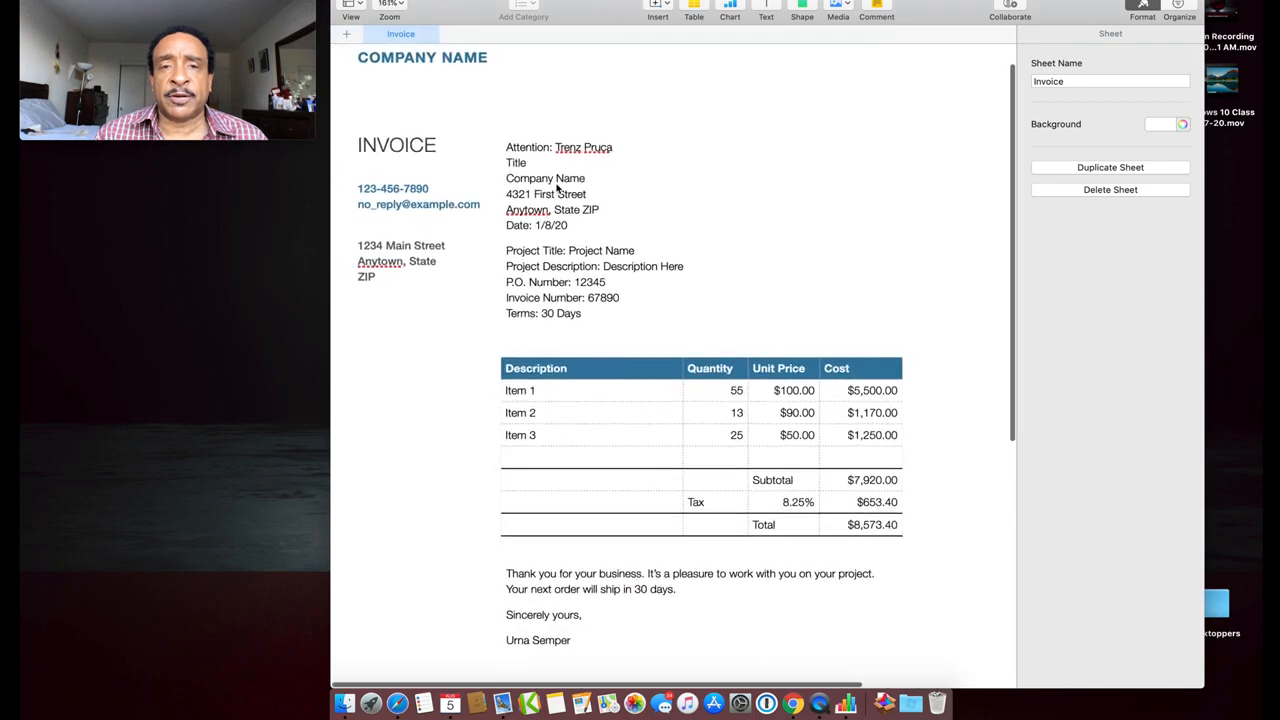
click(395, 65)
Replace the COMPANY NAME heading with the sender's name, rejecting the autocorrect suggestion
click(395, 65)
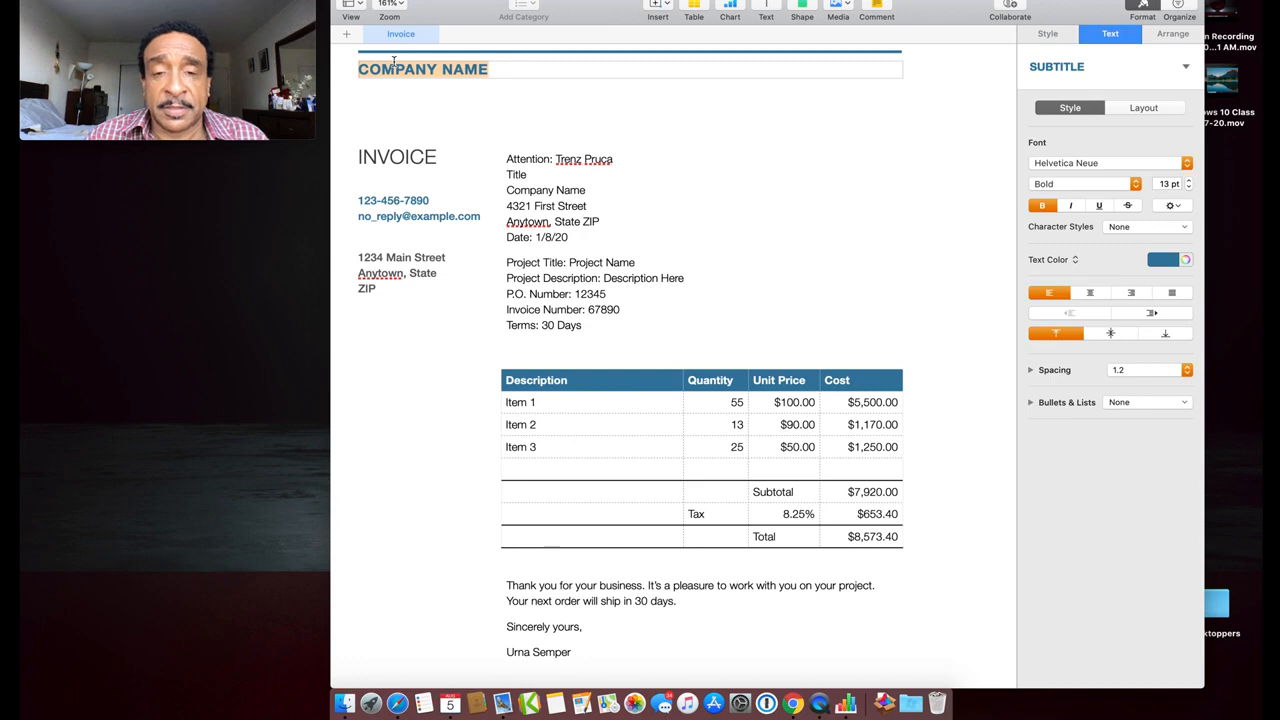
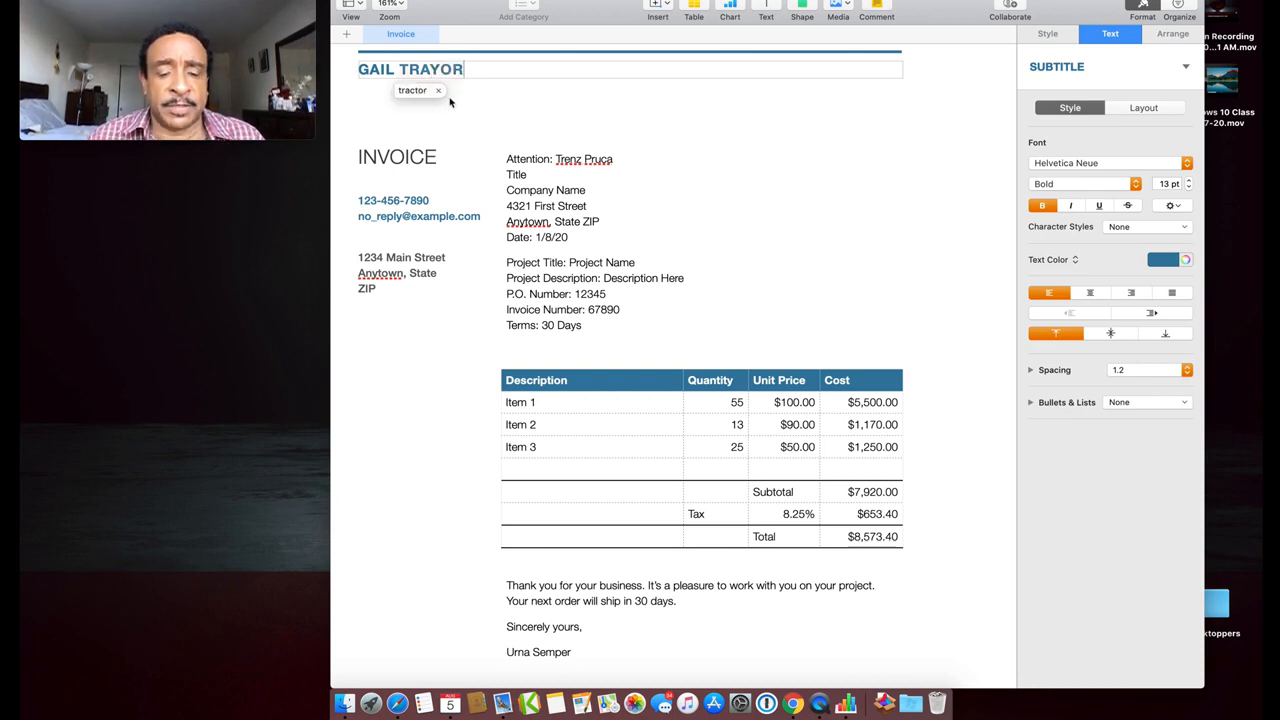
click(438, 90)
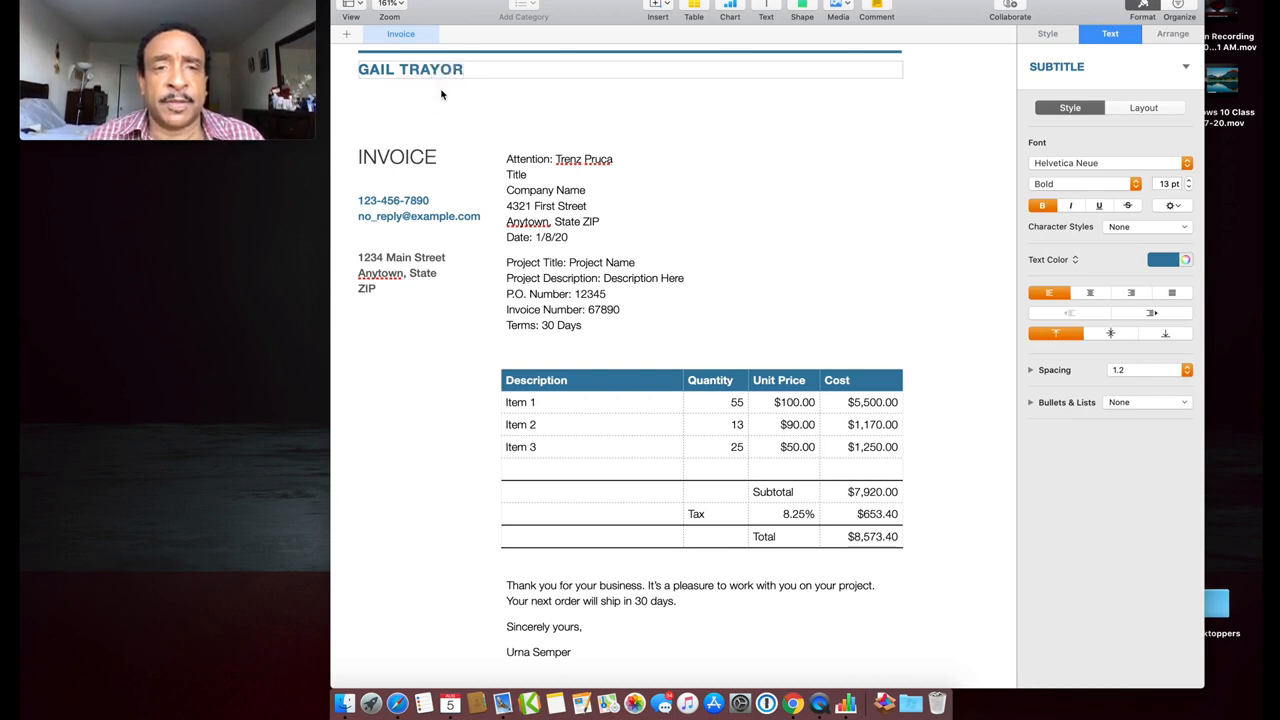
Replace the placeholder recipient in the Attention line with the recipient's full name
click(582, 162)
double_click(581, 160)
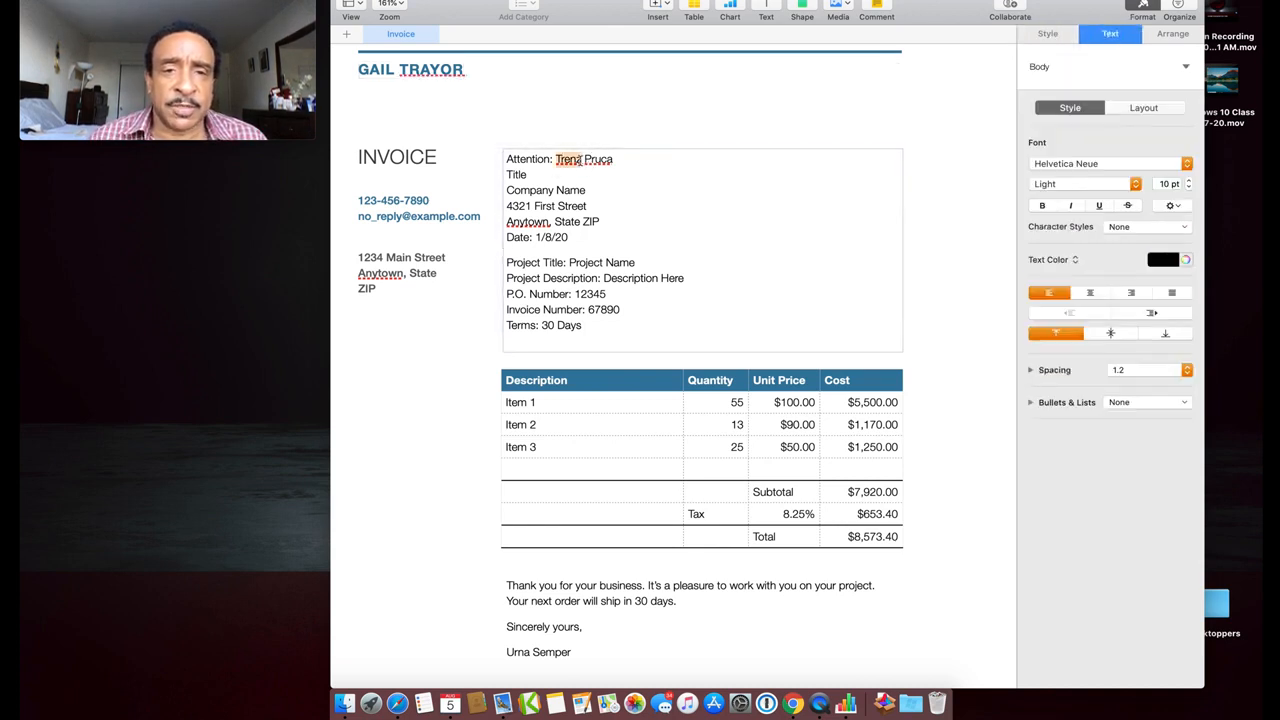
triple_click(581, 160)
click(582, 160)
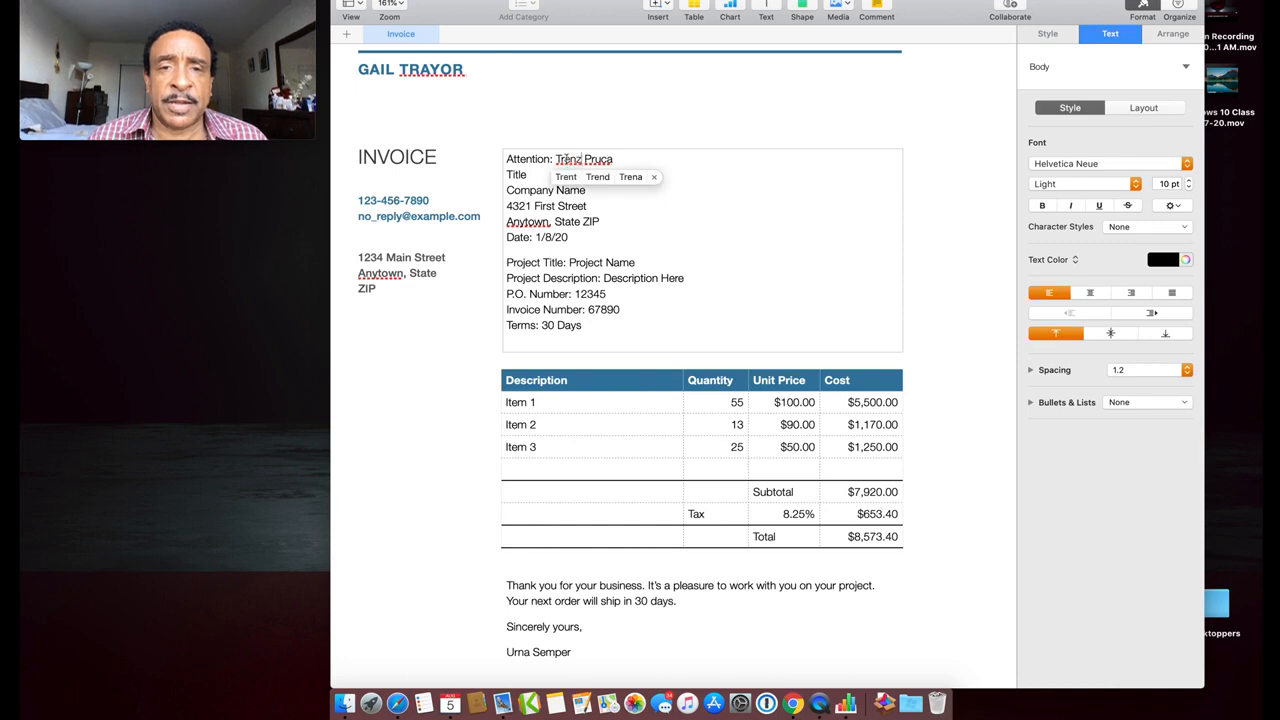
click(556, 160)
double_click(556, 160)
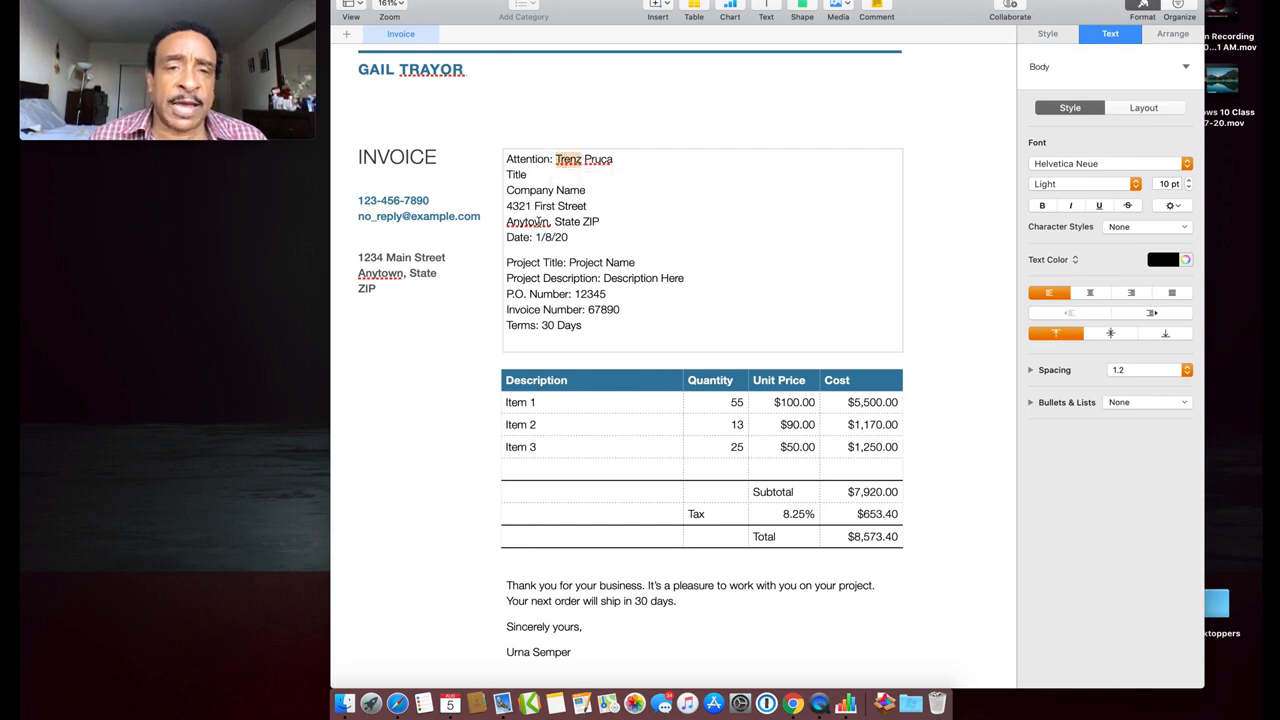
drag(556, 160, 610, 158)
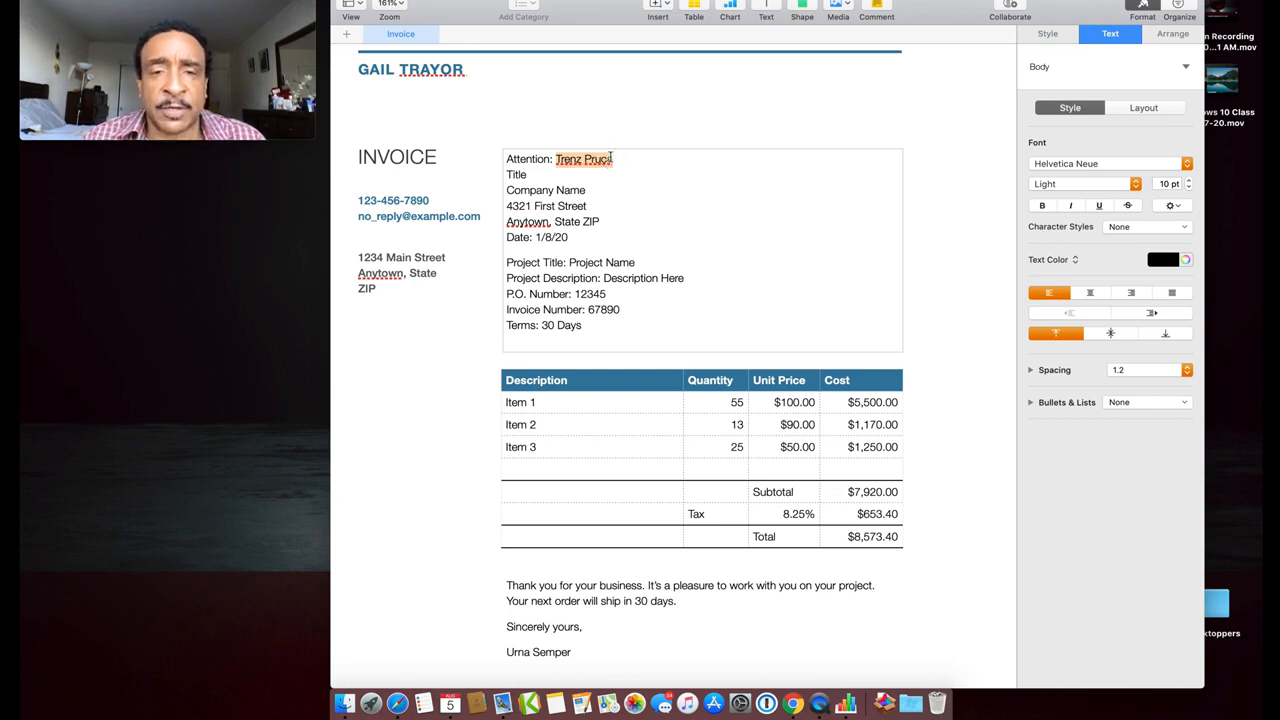
text(Rev. )
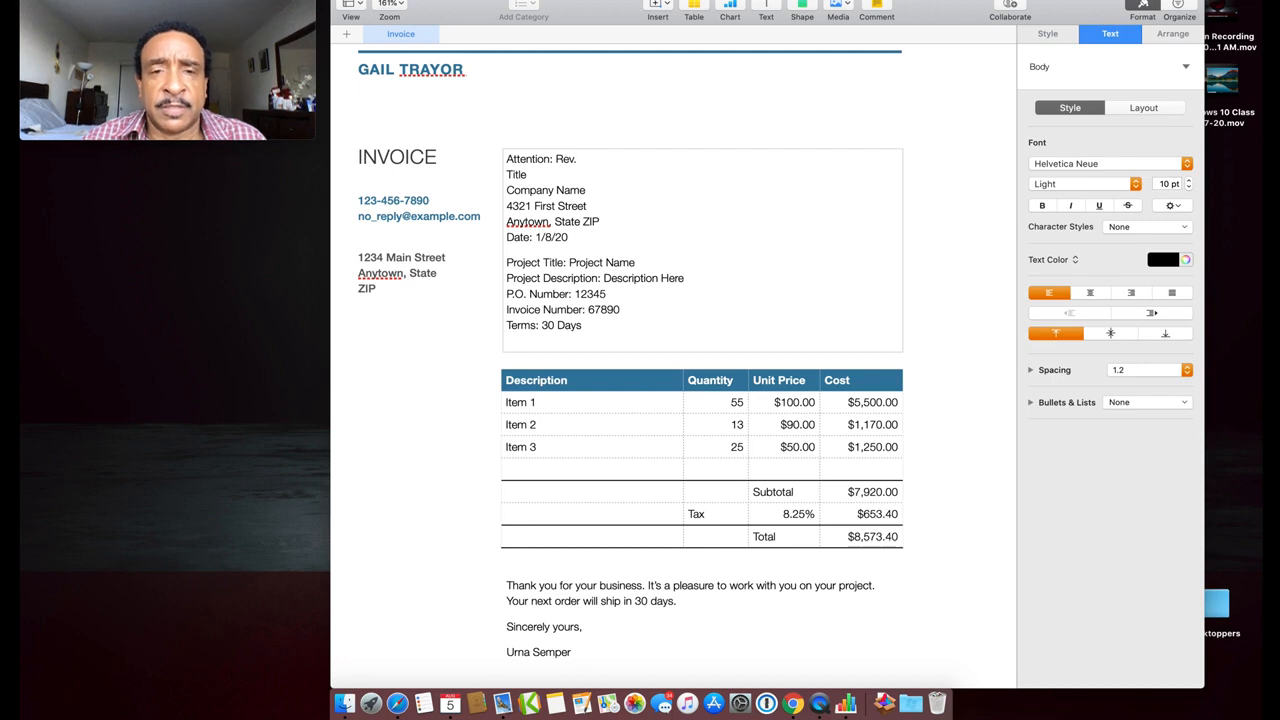
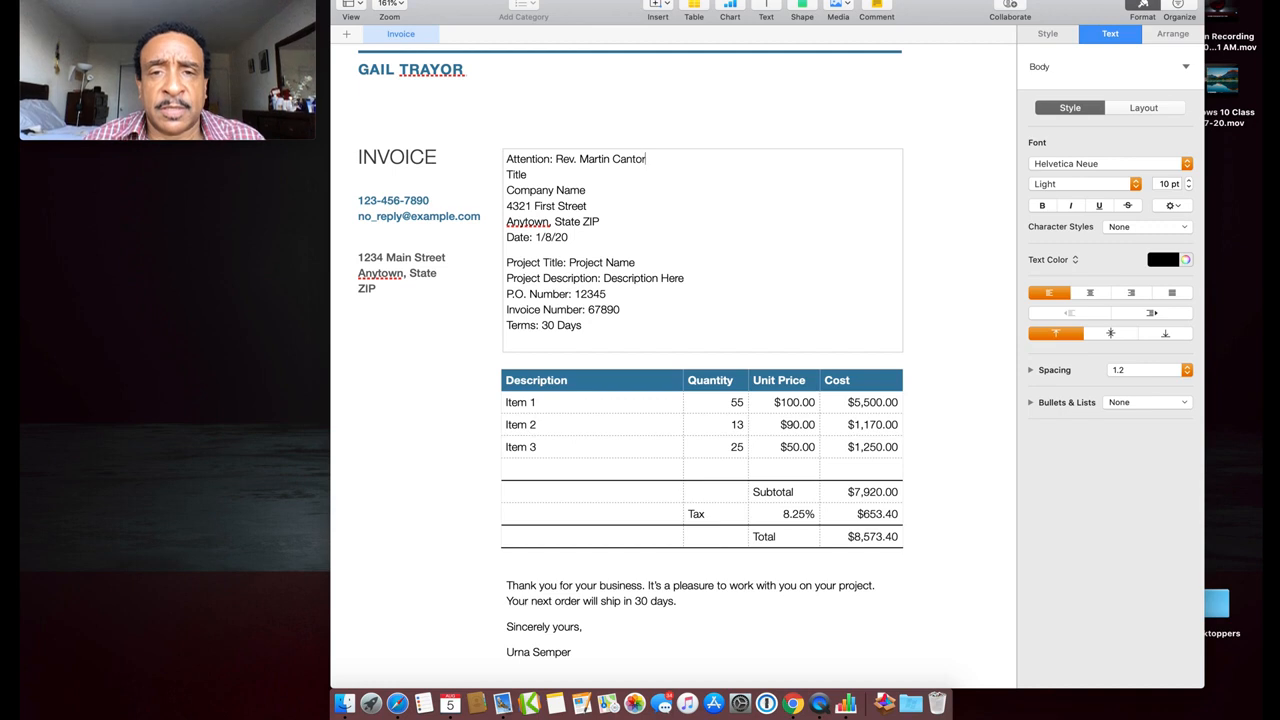
Delete the Title line and change Company Name to 'New Faith Church'
double_click(520, 175)
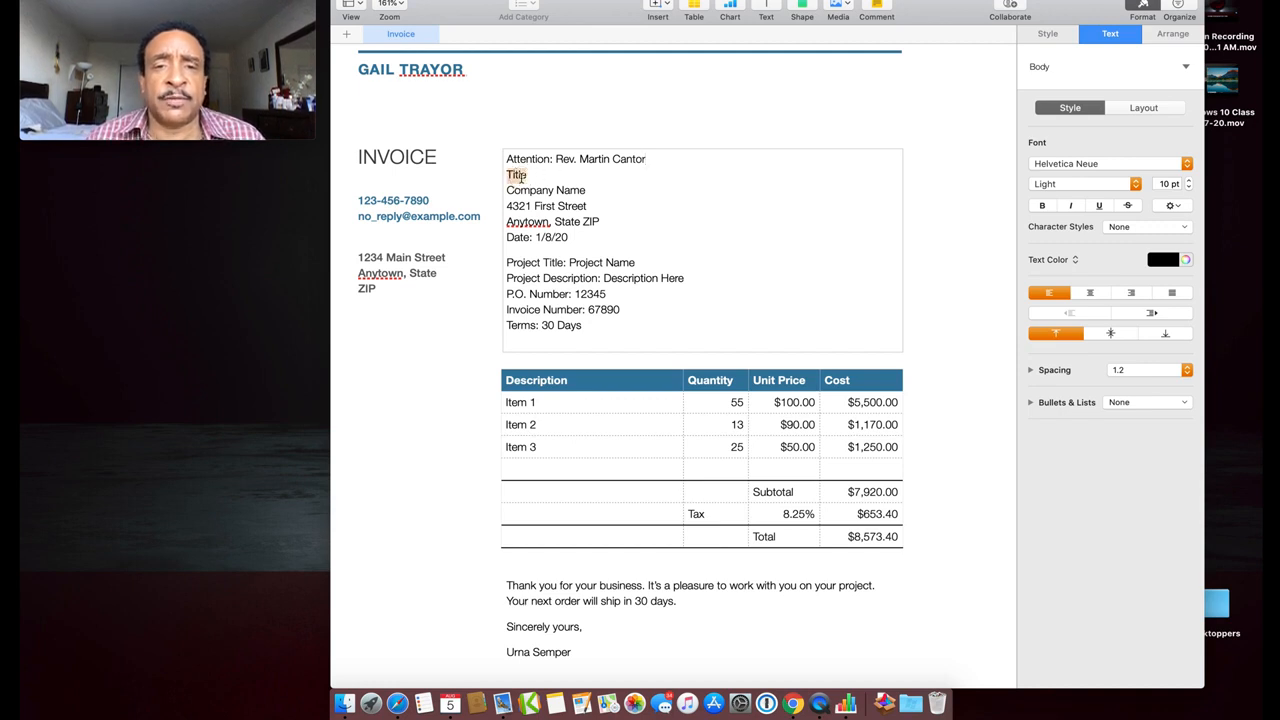
key(BackSpace)
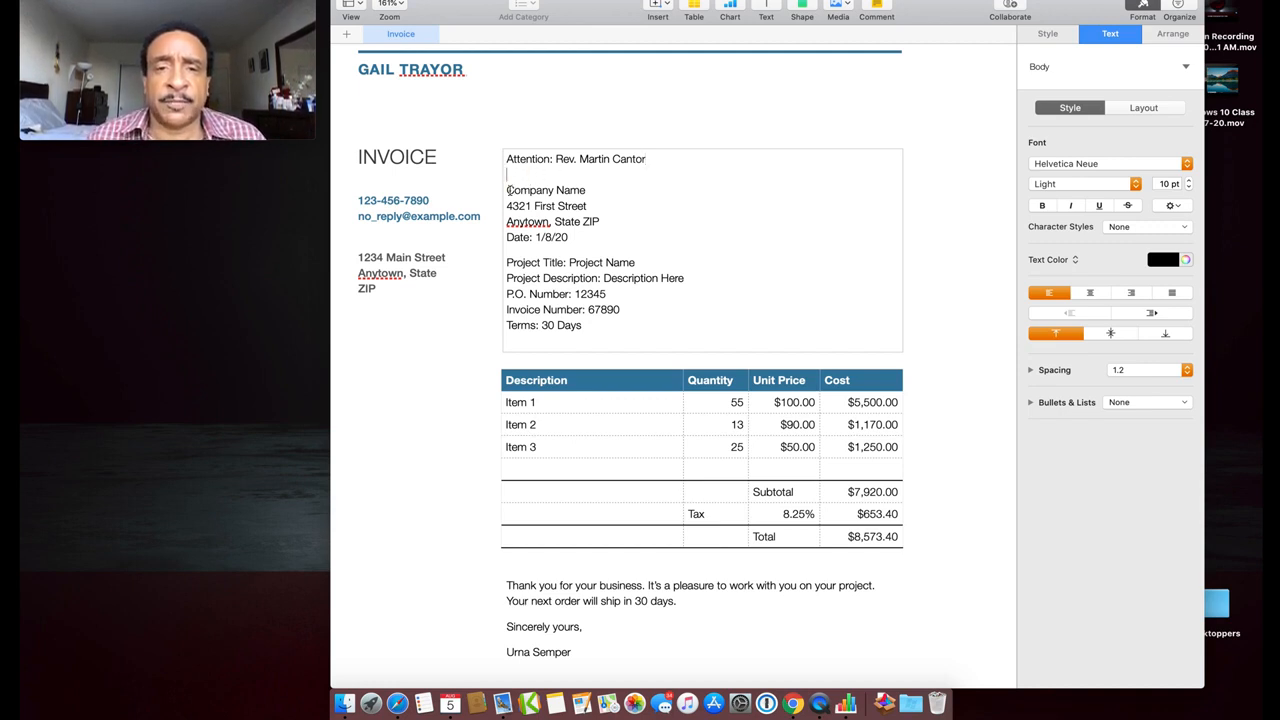
key(BackSpace)
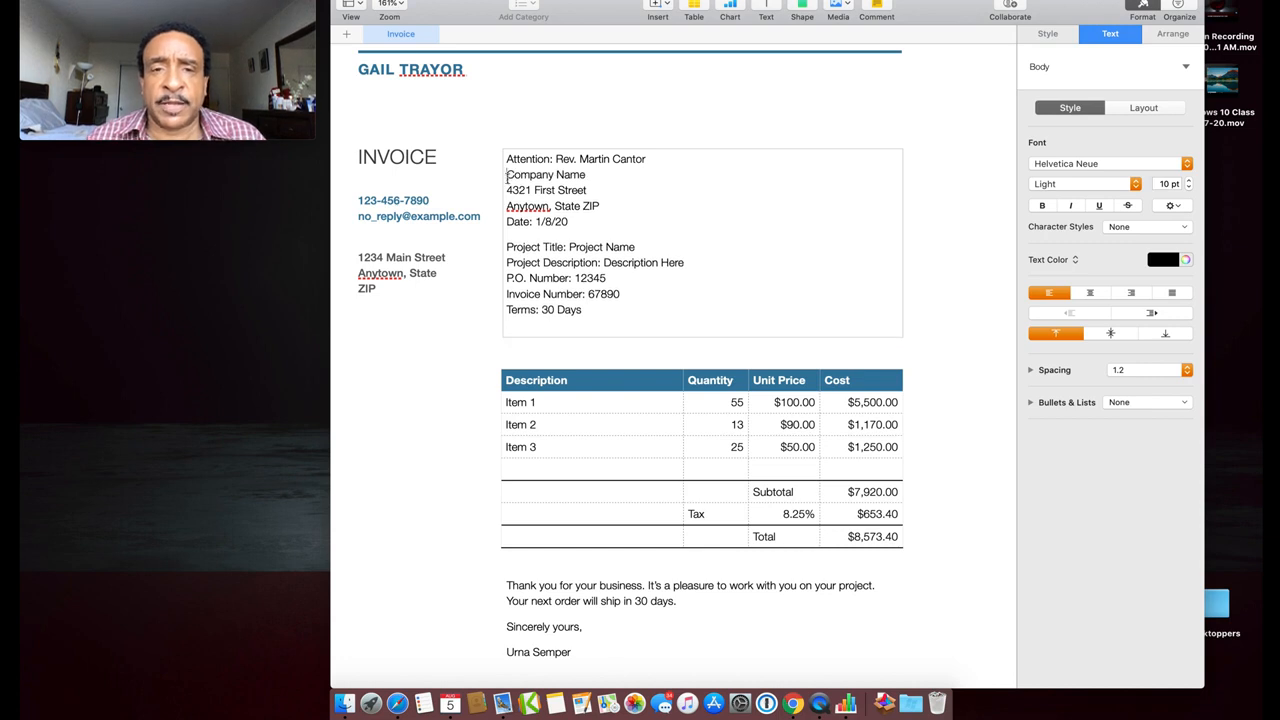
drag(507, 174, 587, 174)
text(N)
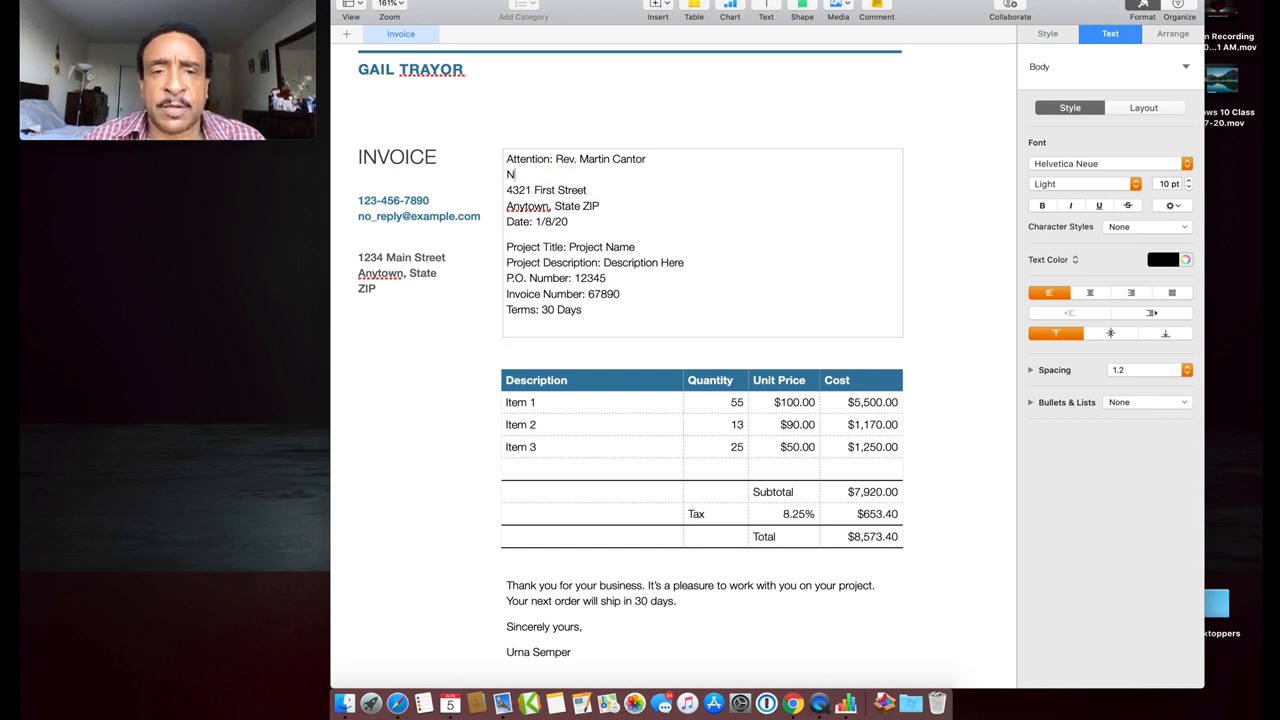
text(ew Faith Cur)
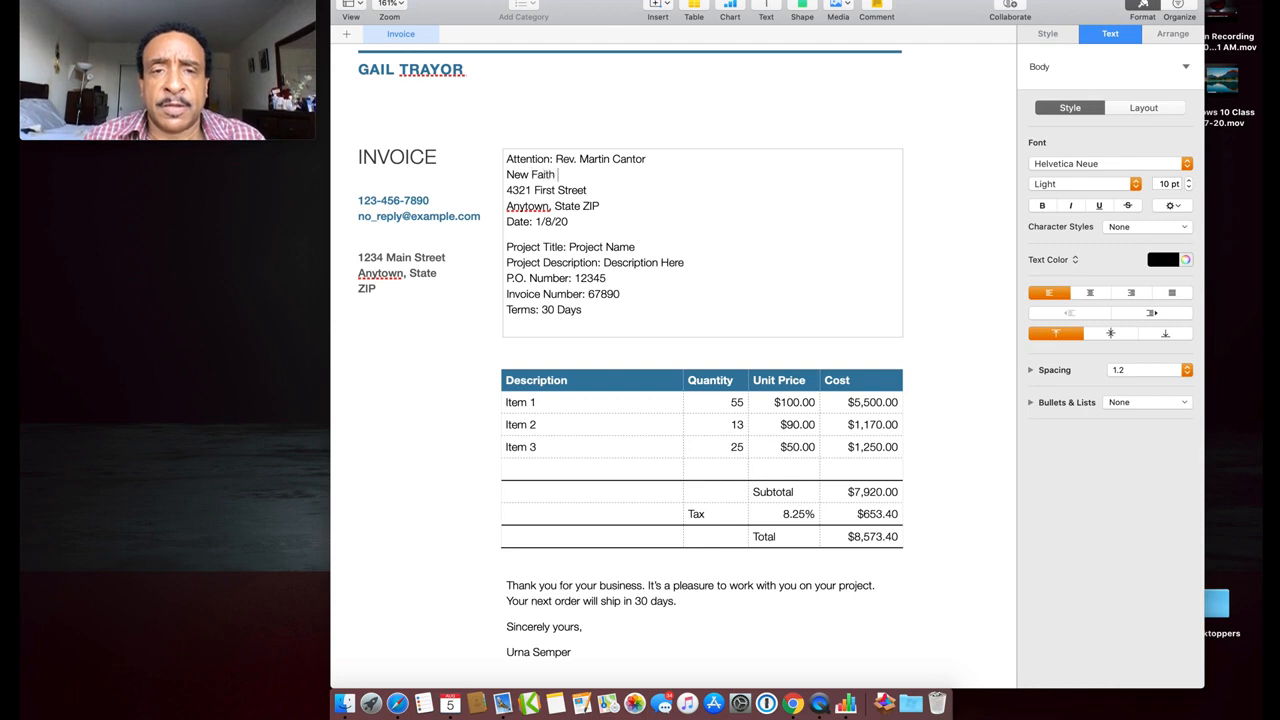
key(BackSpace)
key(BackSpace)
text(h)
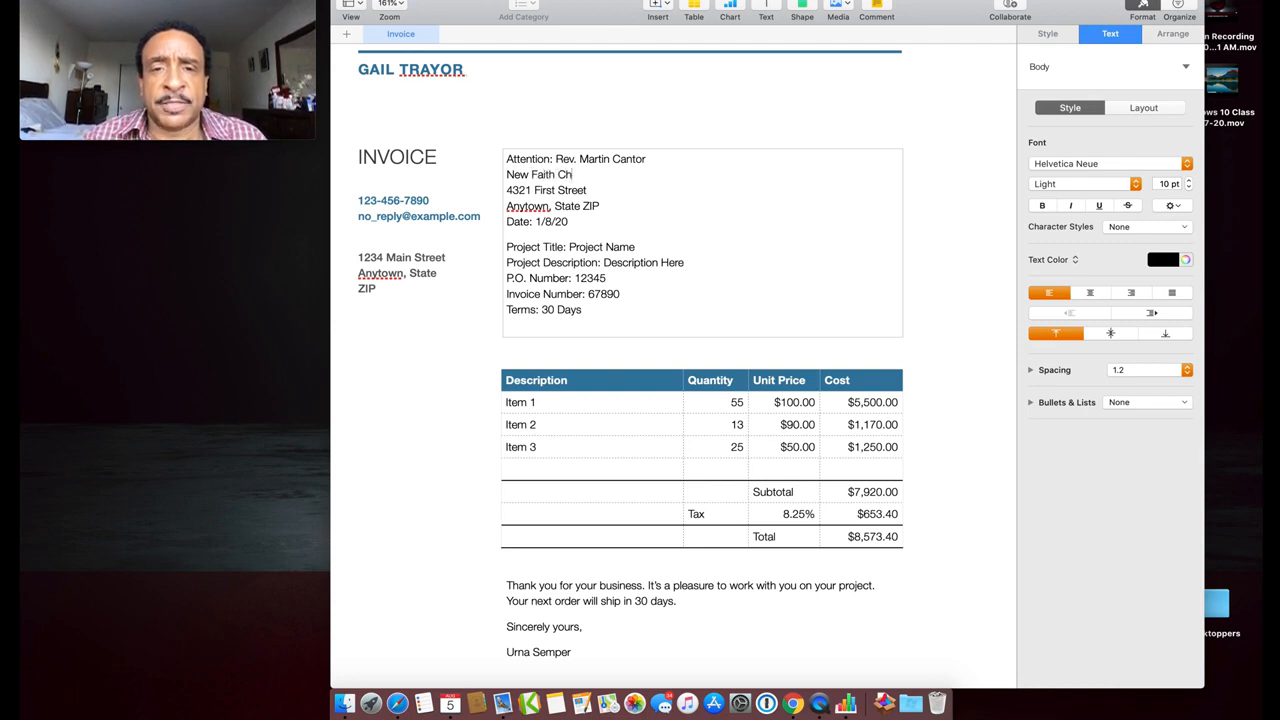
text(urch)
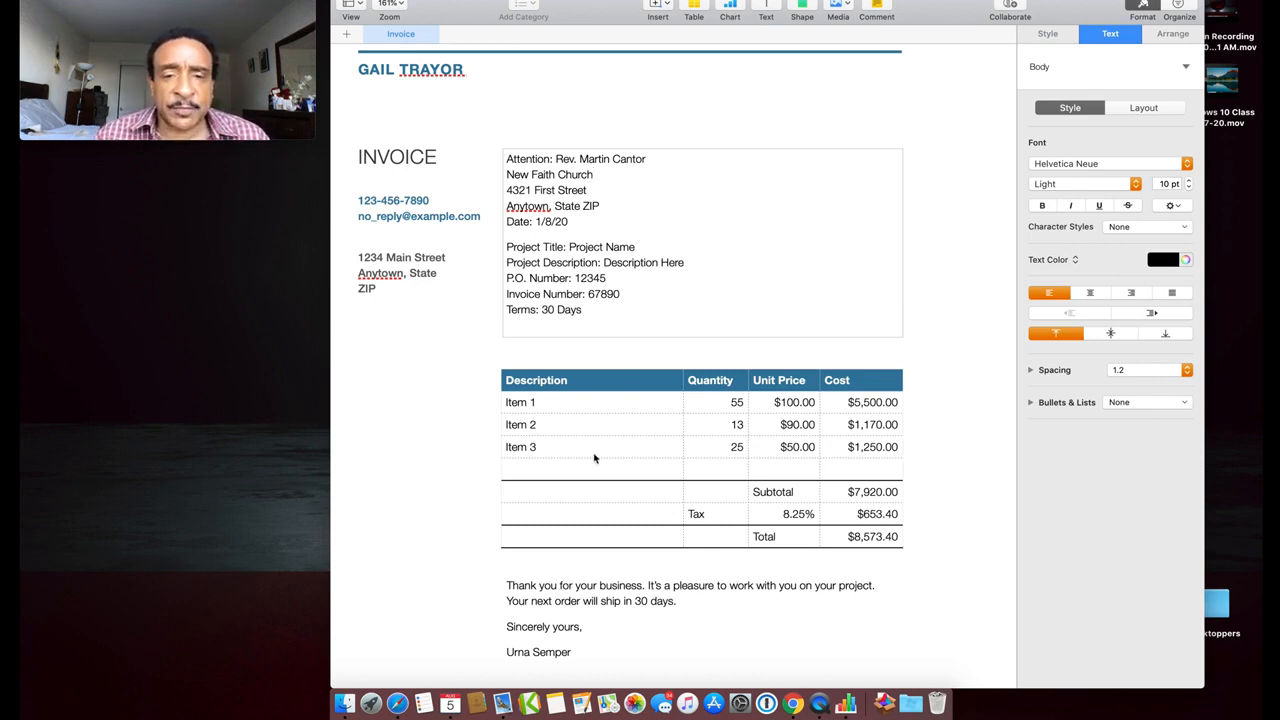
triple_click(530, 402)
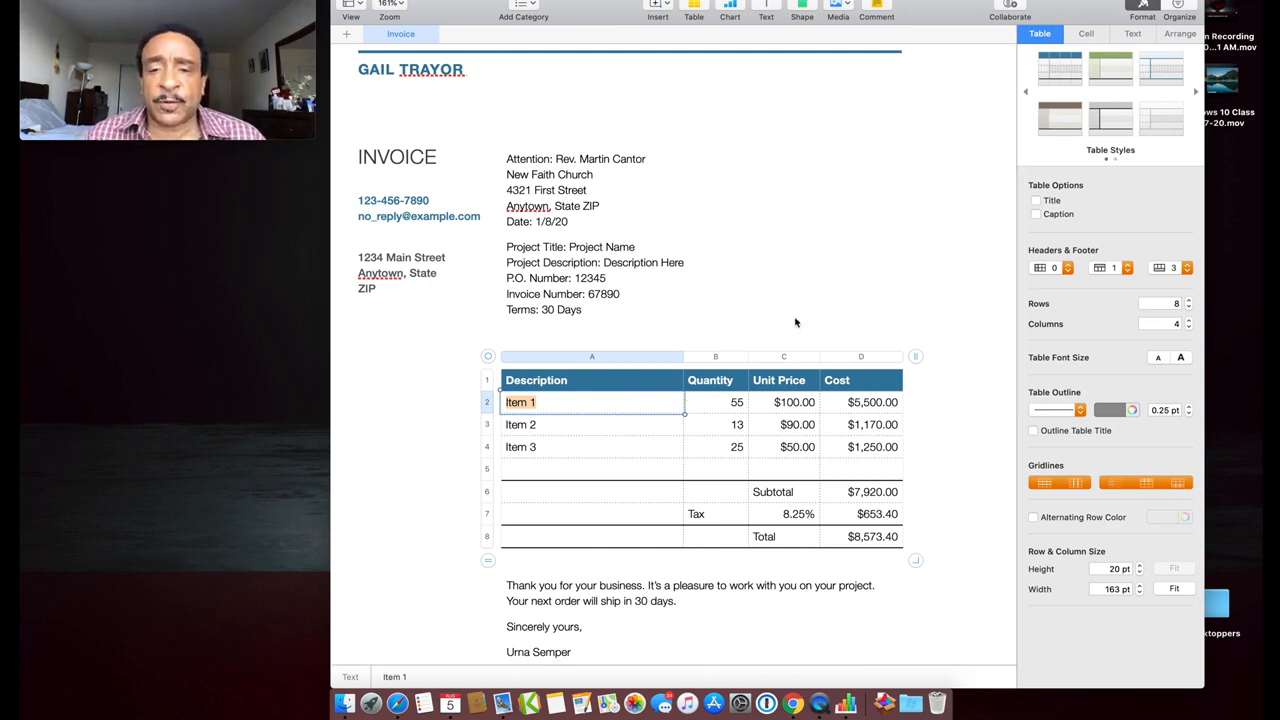
click(755, 322)
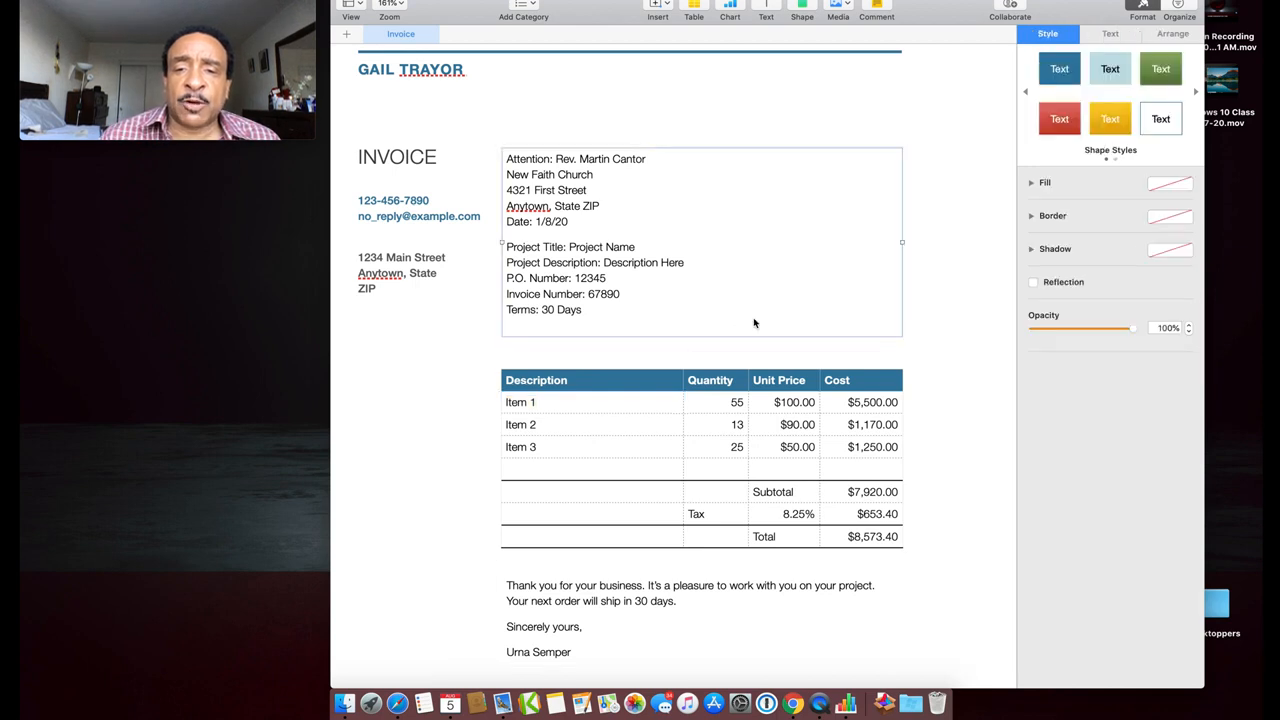
click(718, 374)
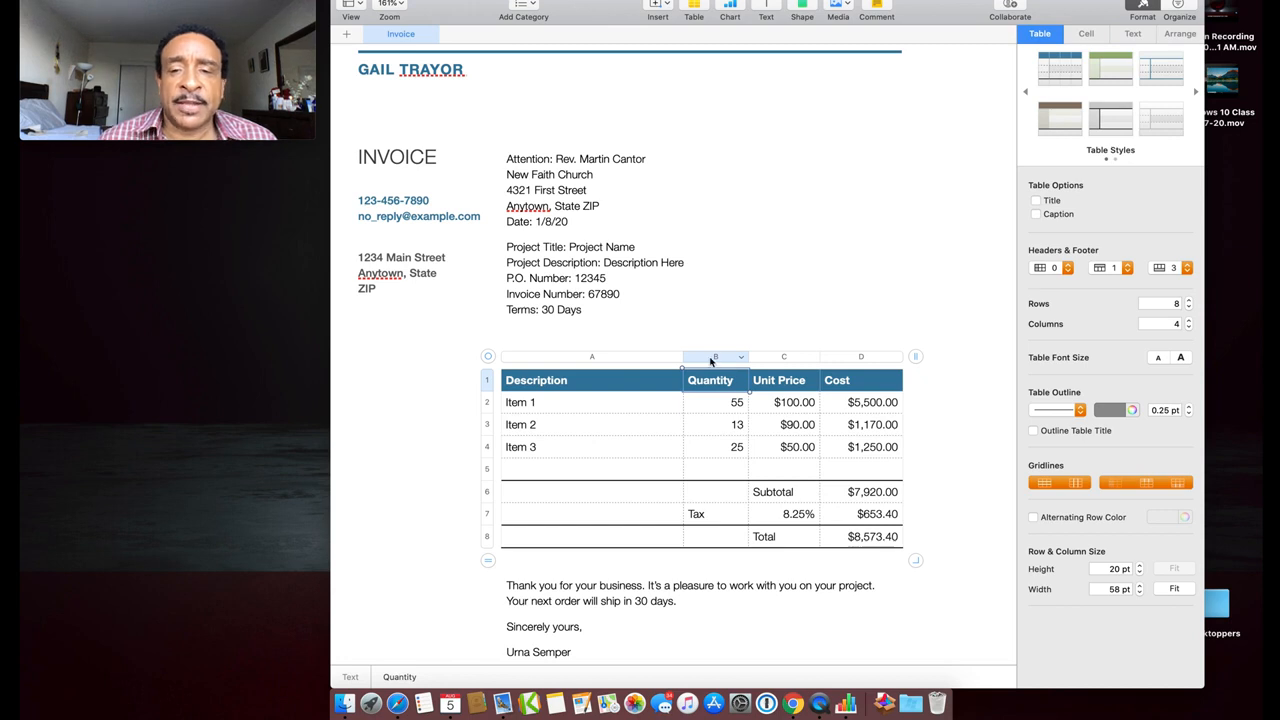
click(714, 357)
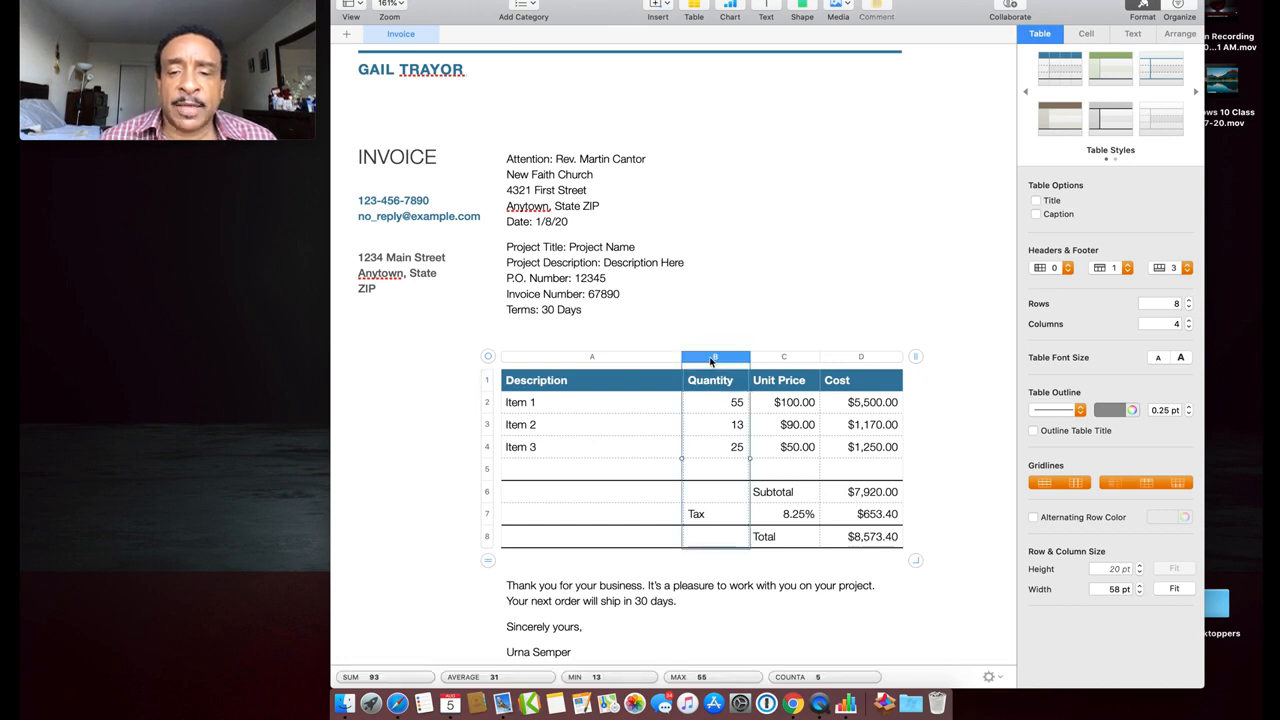
right_click(711, 362)
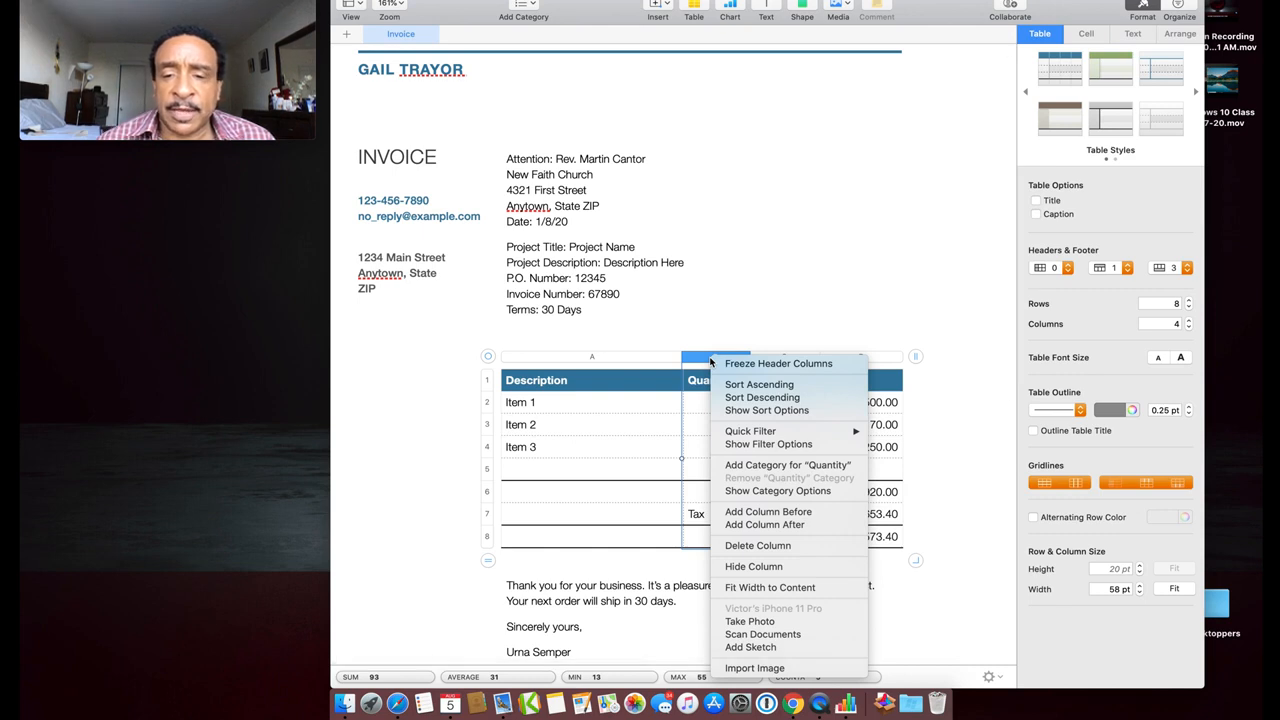
click(747, 545)
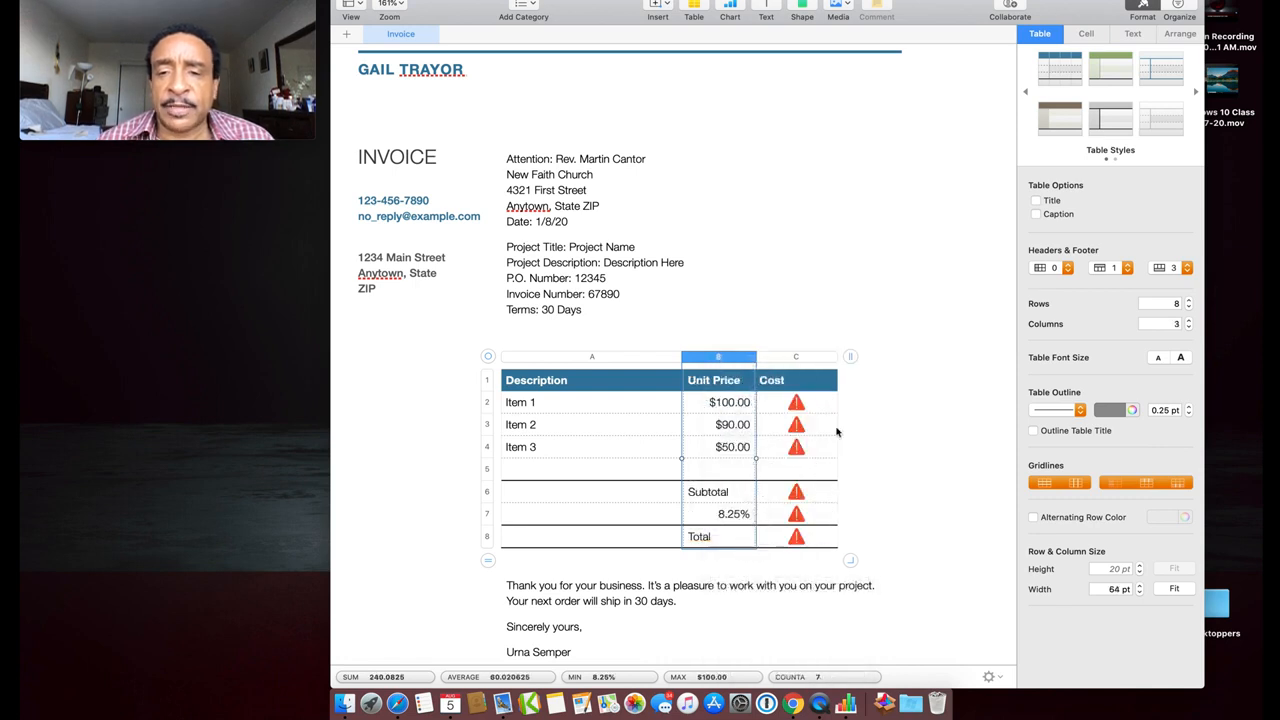
drag(835, 360, 937, 349)
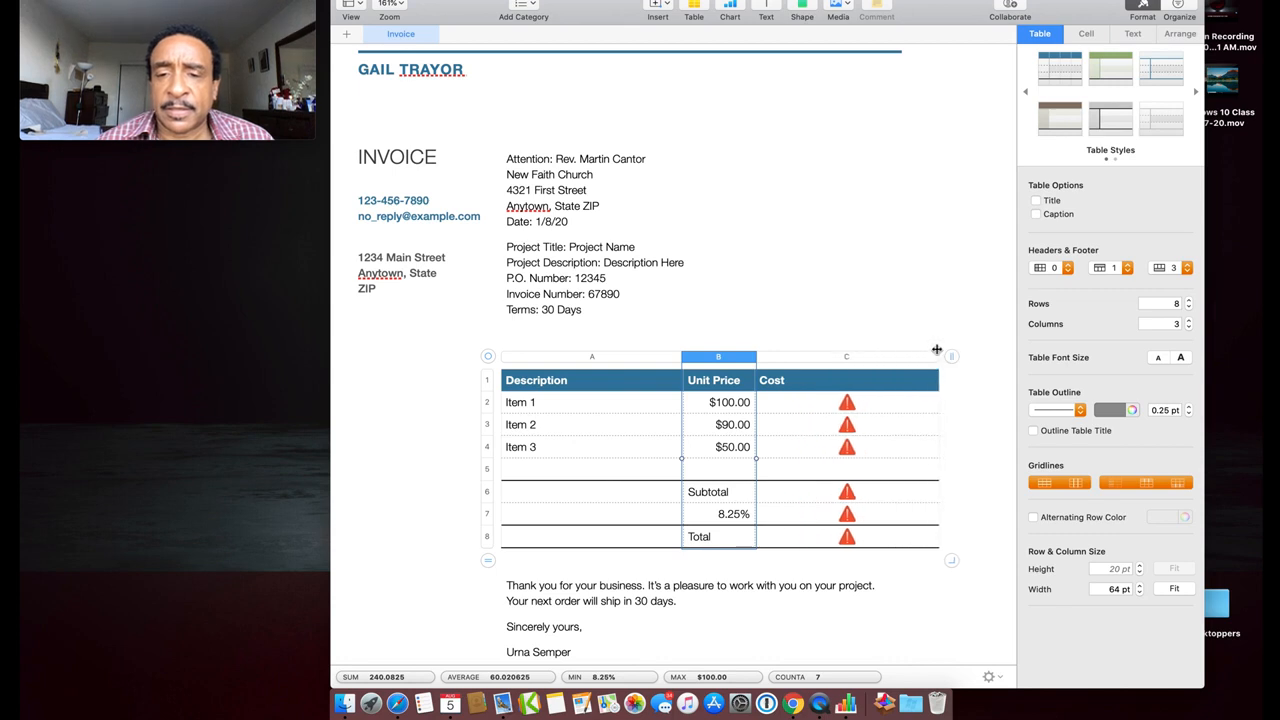
click(723, 403)
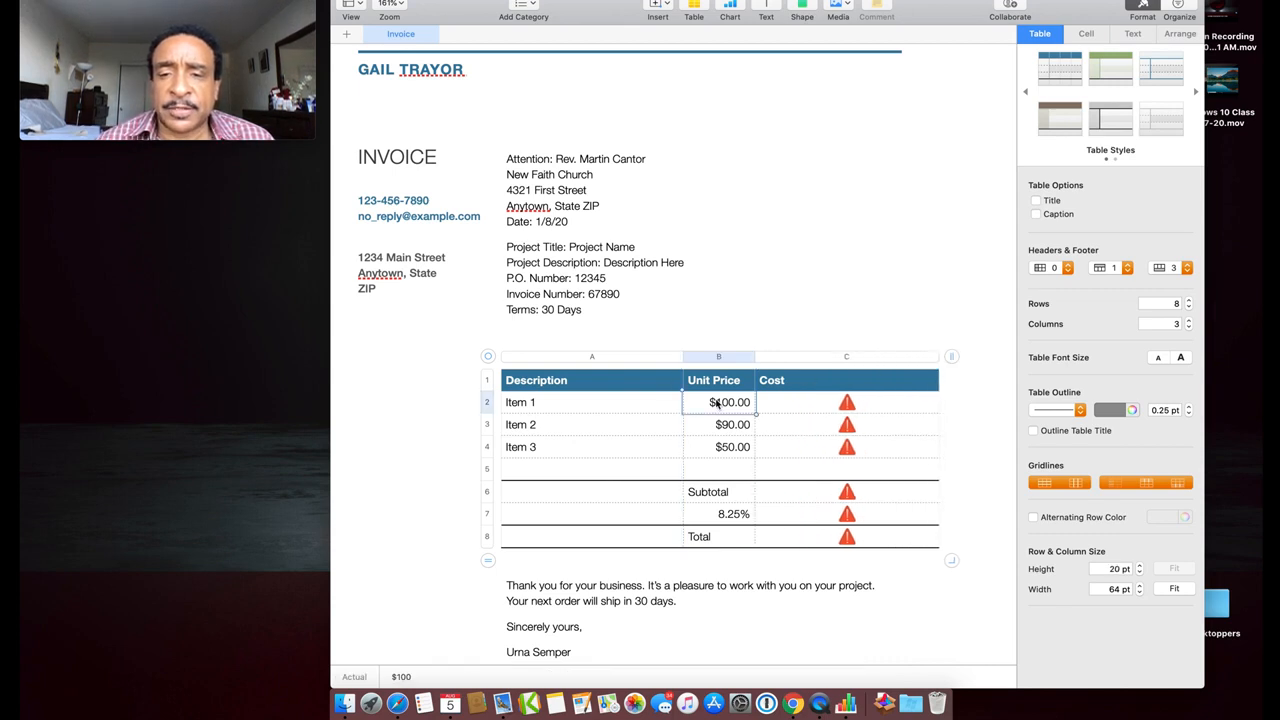
click(725, 403)
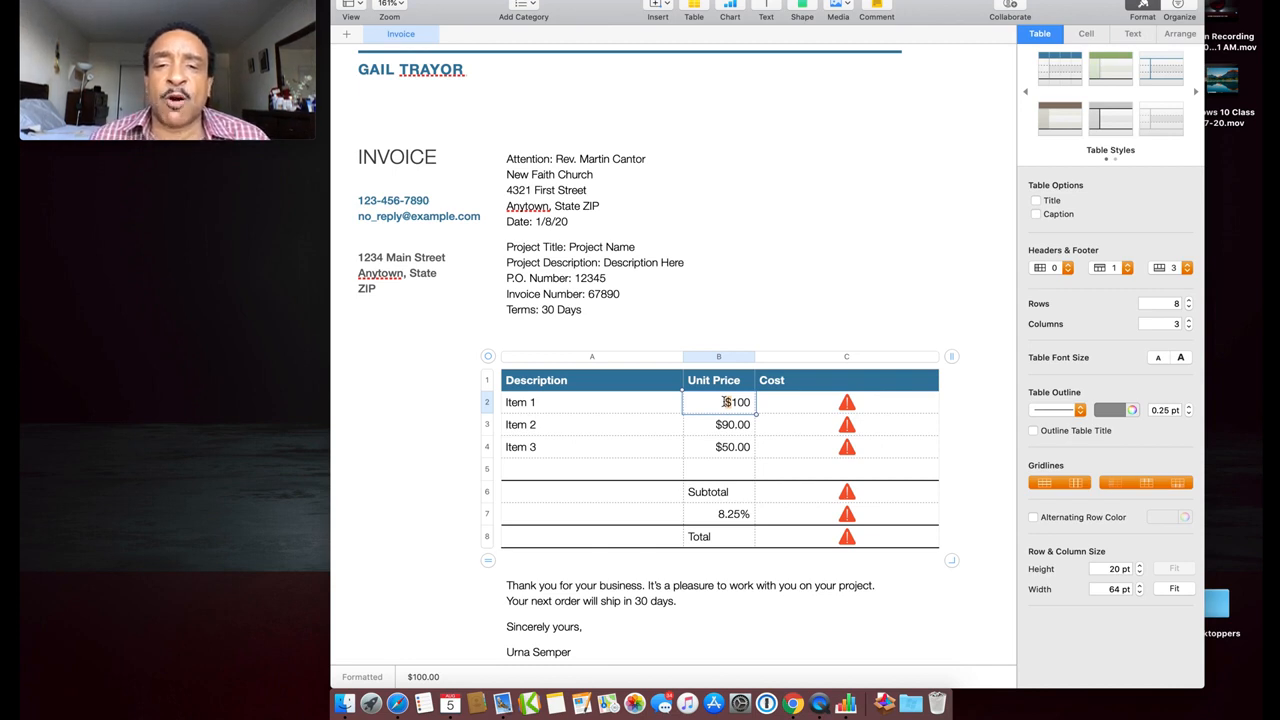
click(812, 403)
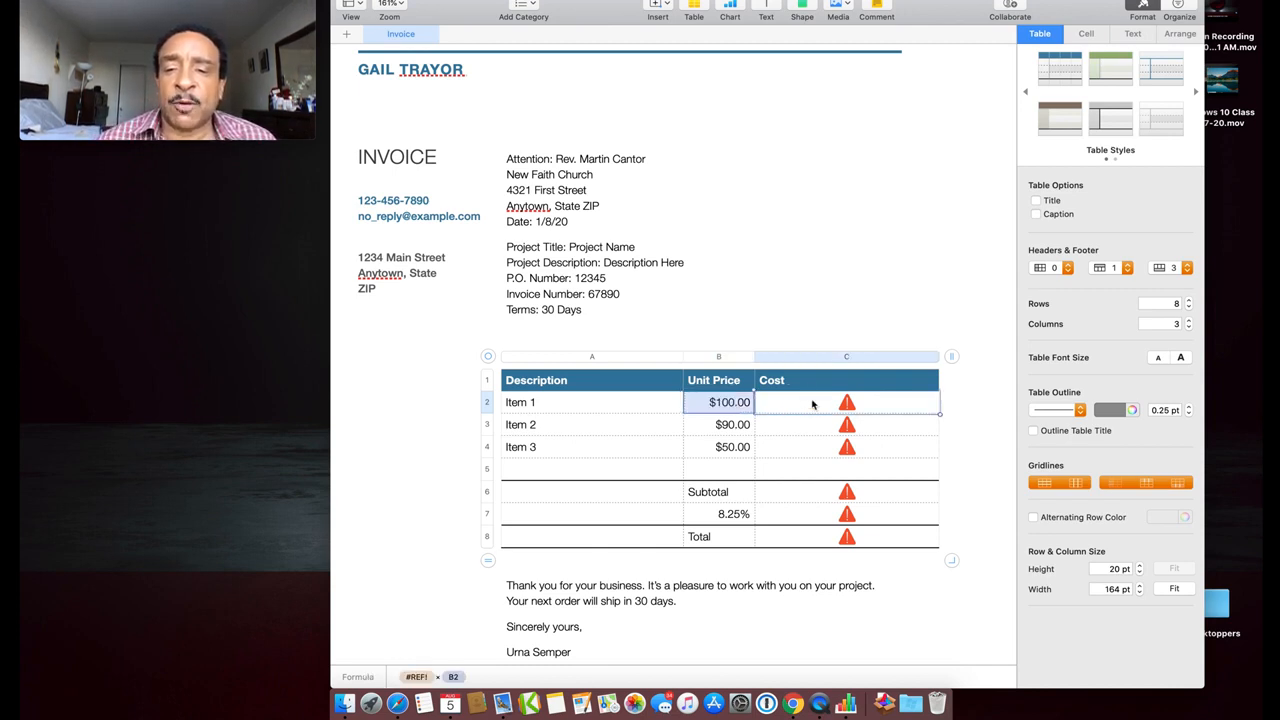
double_click(812, 403)
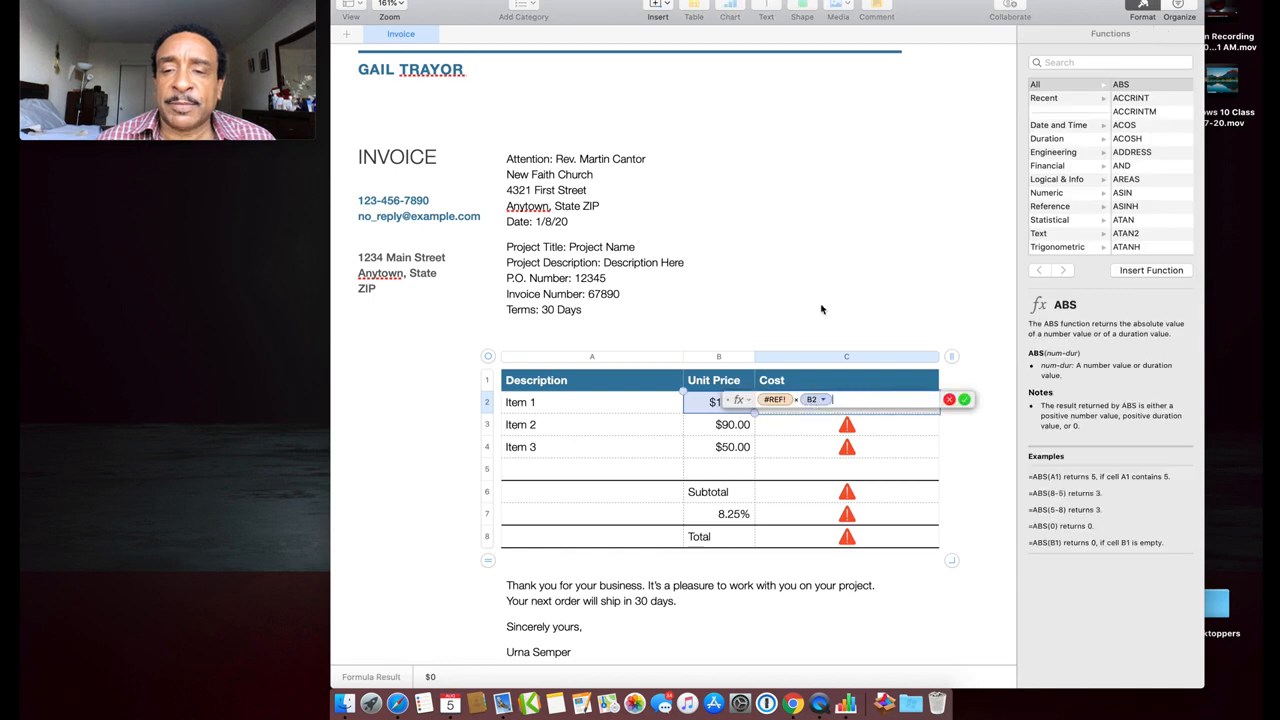
key(Escape)
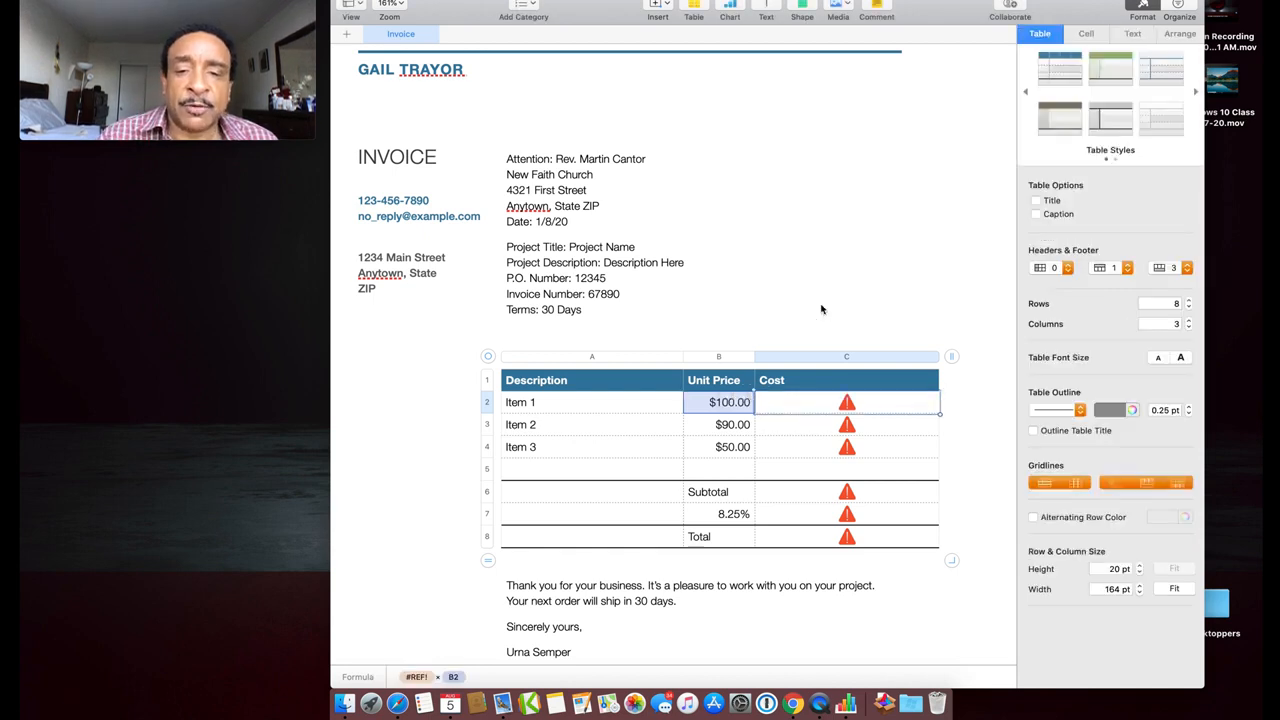
key(super+z)
key(super+z)
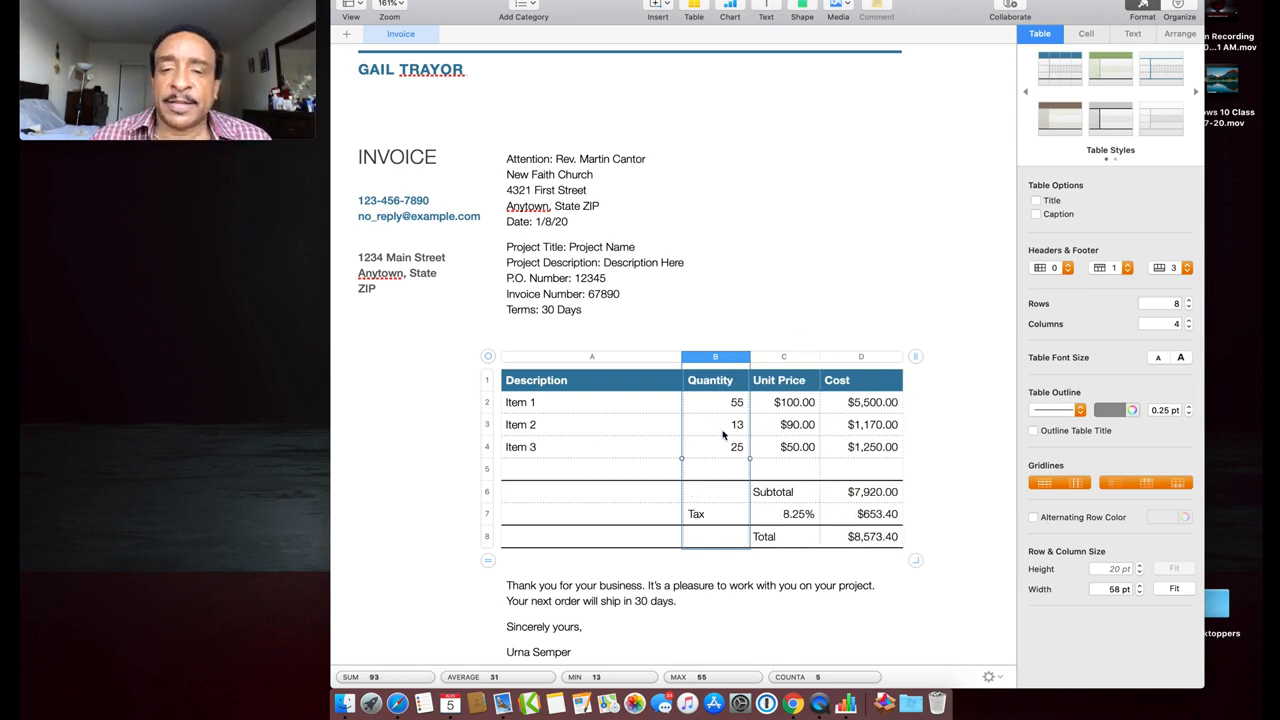
Set the quantities of Item 1, Item 2 and Item 3 to 1
click(735, 401)
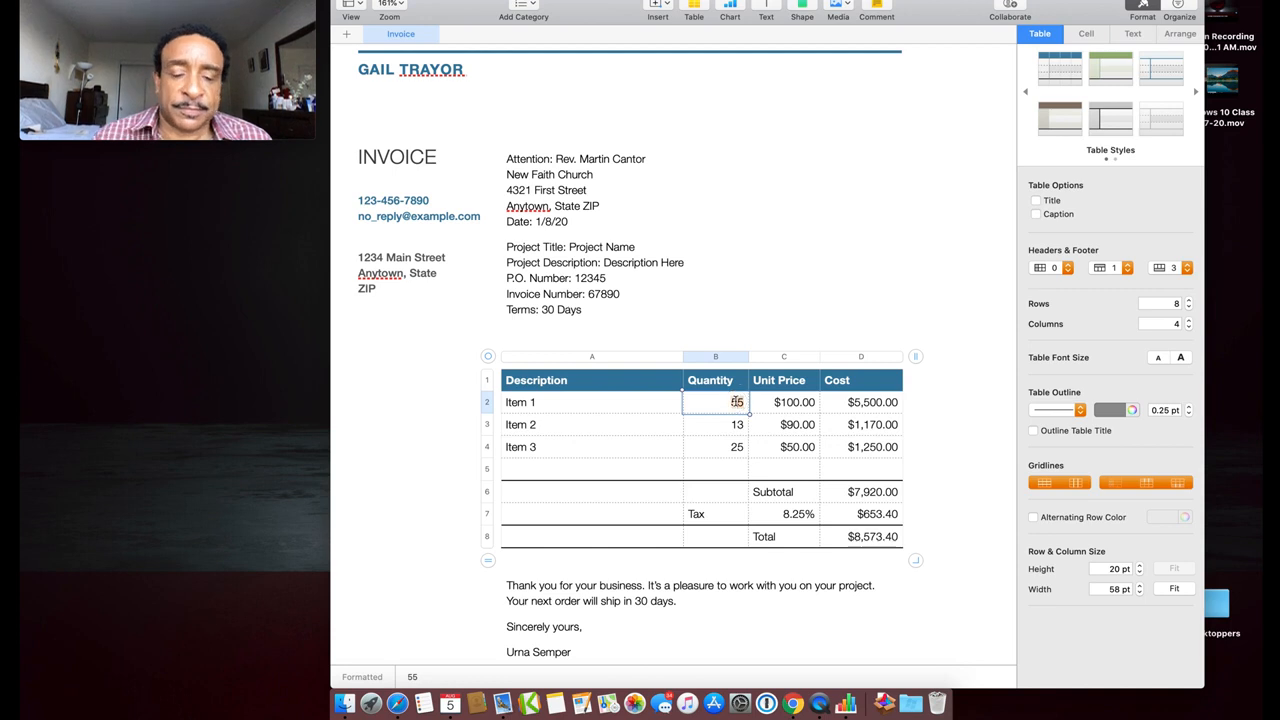
text(1)
click(737, 424)
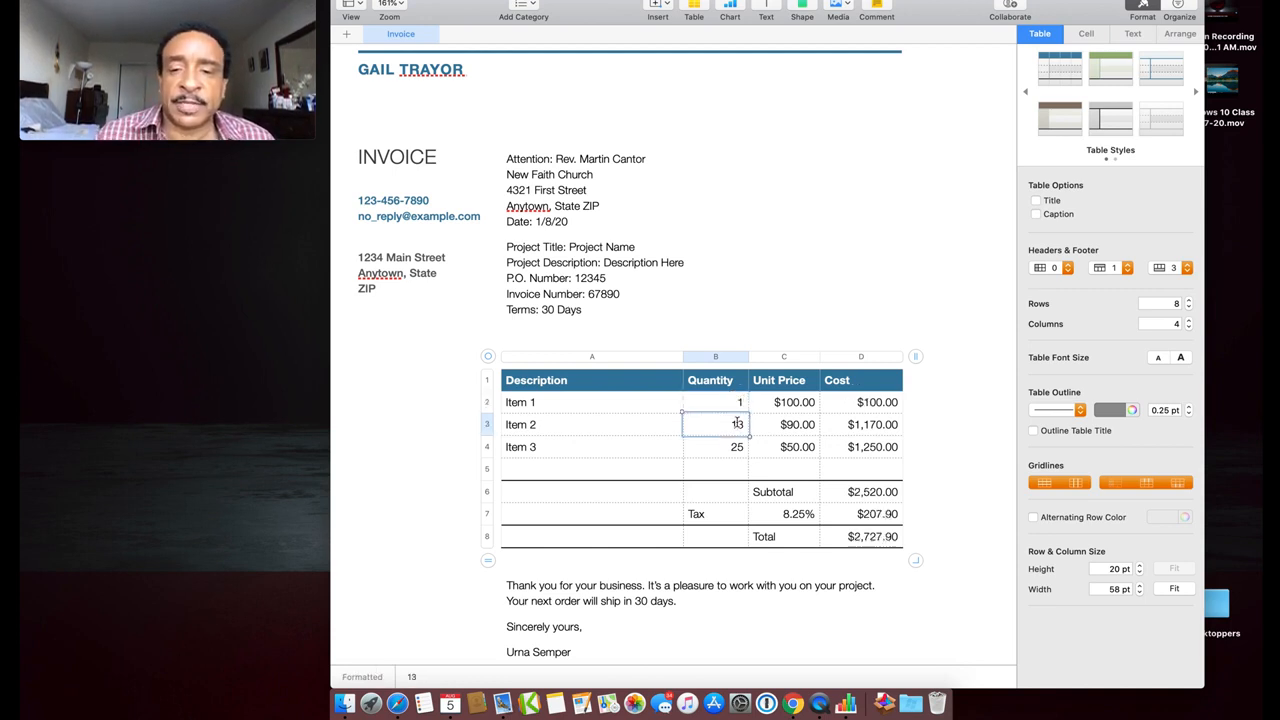
text(1)
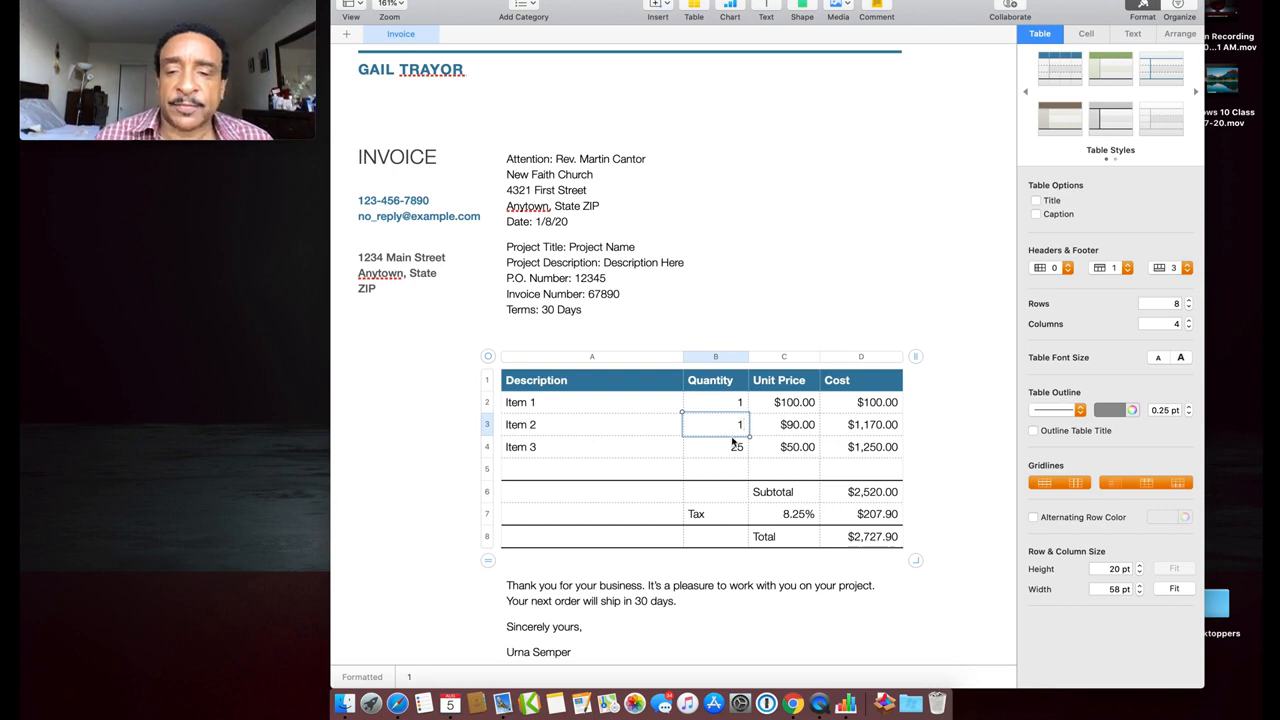
click(737, 447)
text(1)
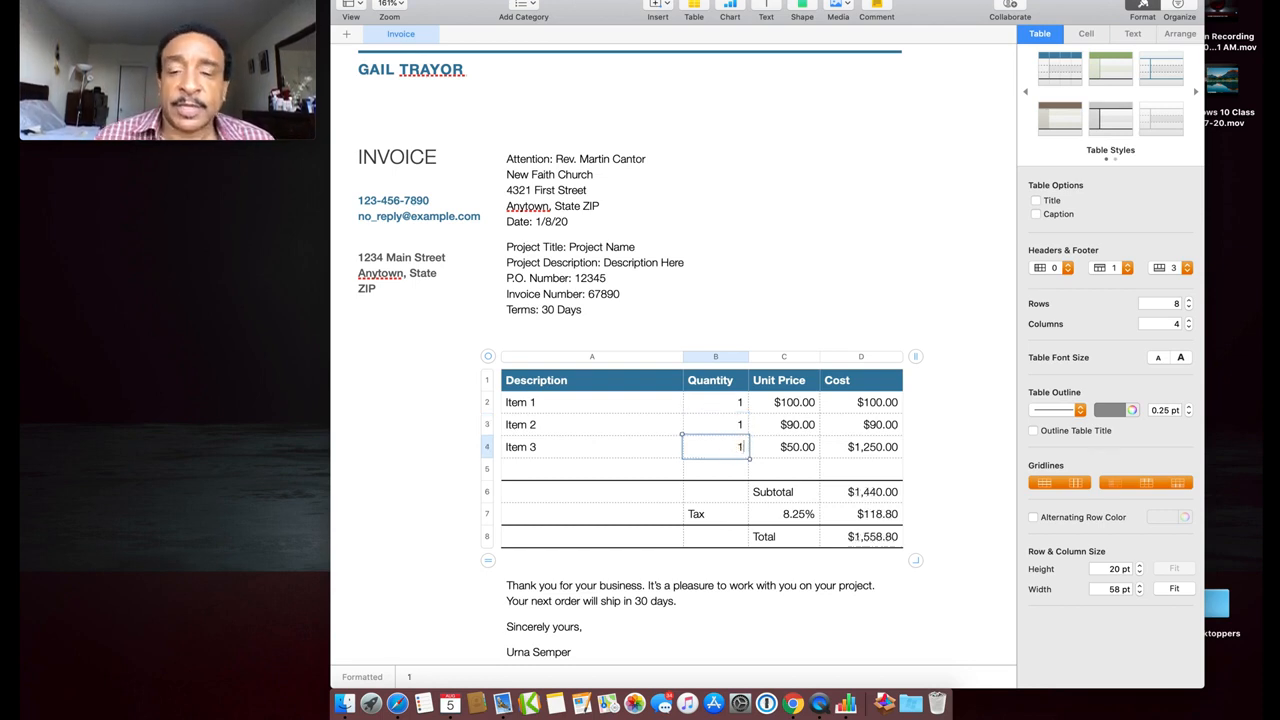
double_click(527, 402)
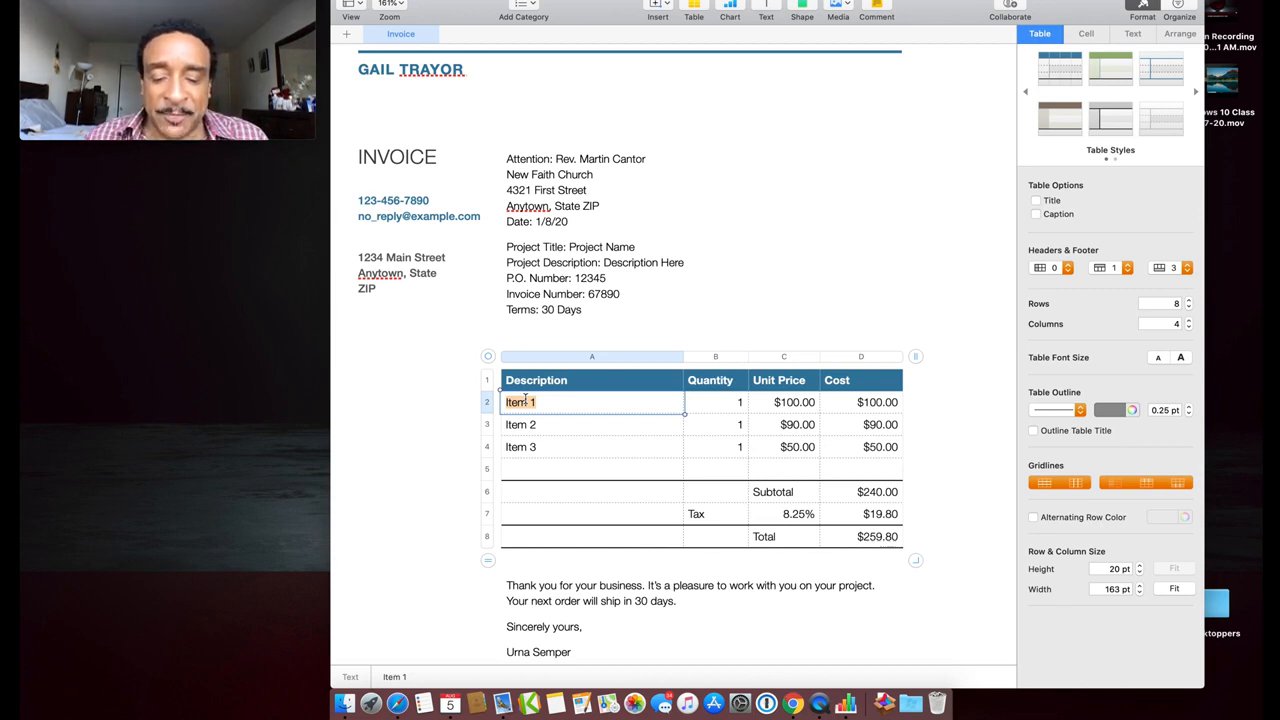
Rename the first item 'Wrote speech' and raise its unit price to $200.00
text(Wro)
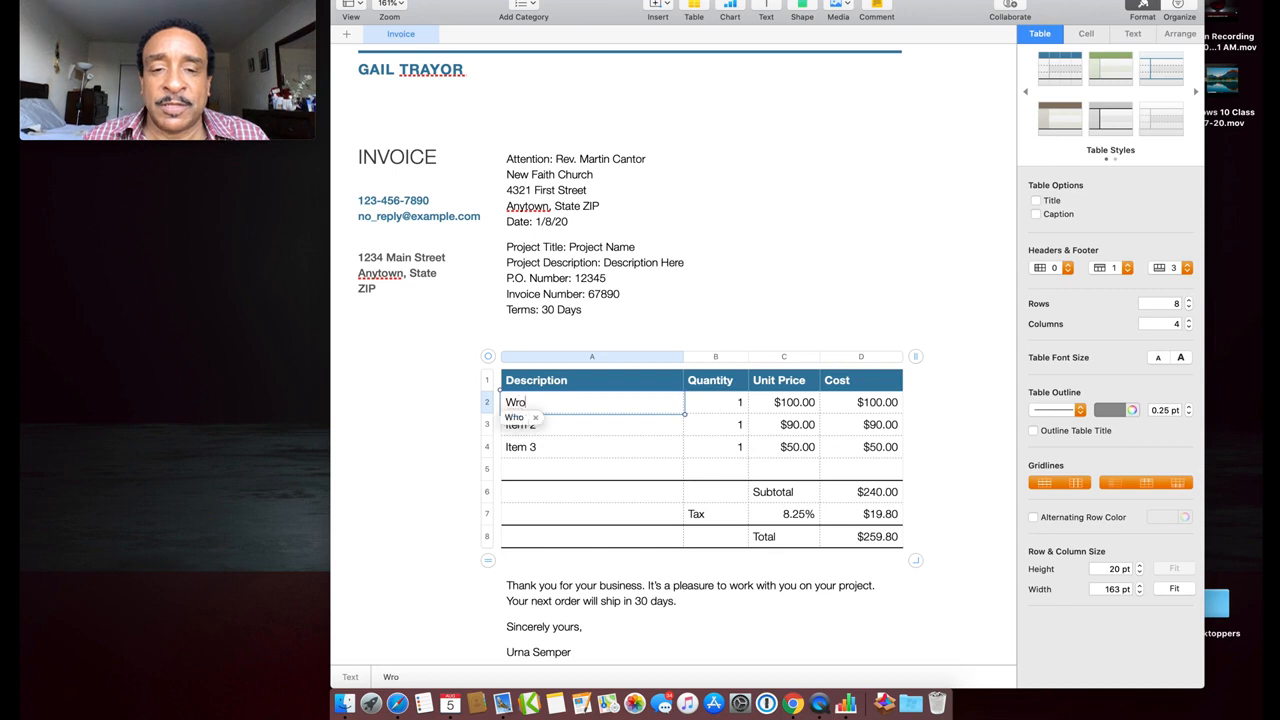
text(te )
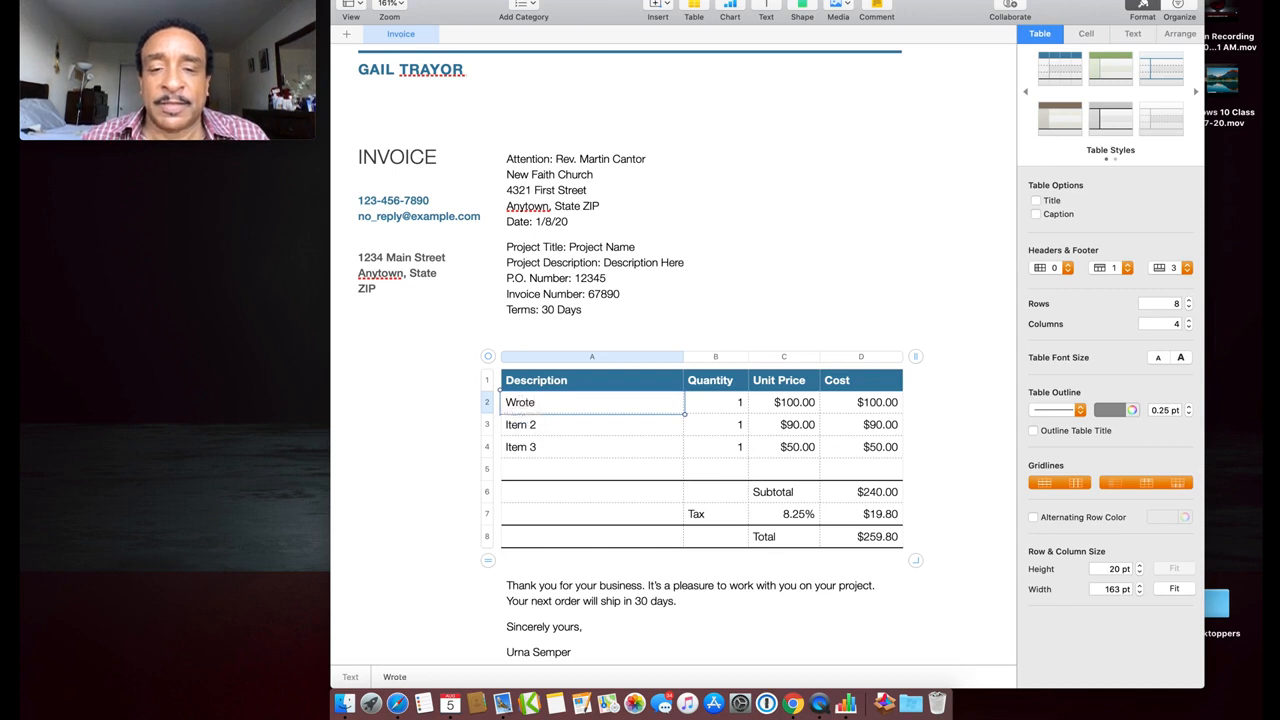
text(speech)
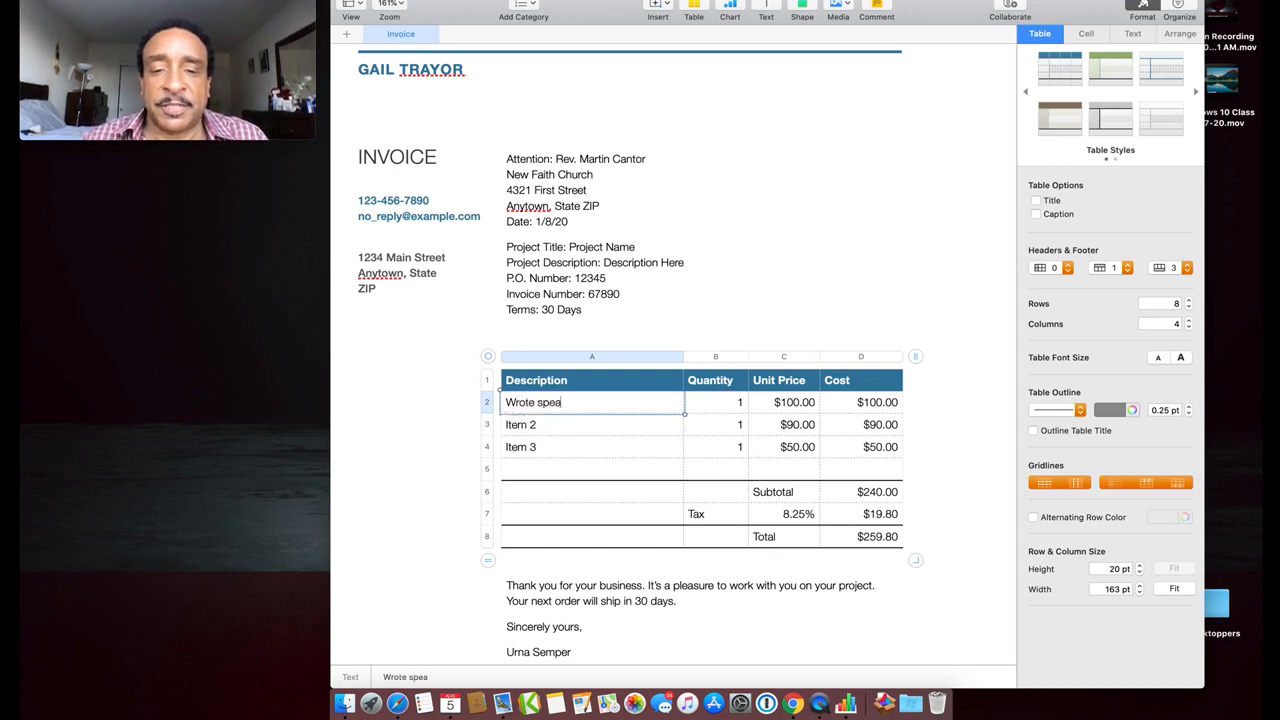
key(Tab)
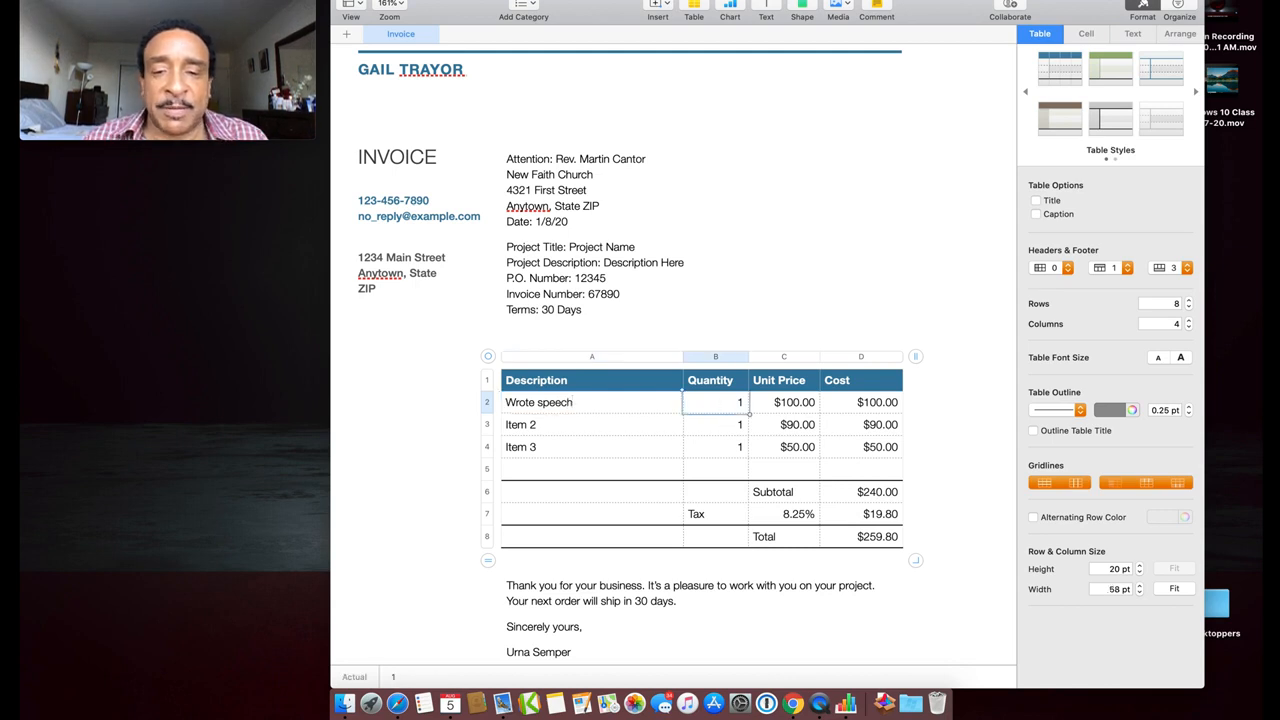
click(793, 408)
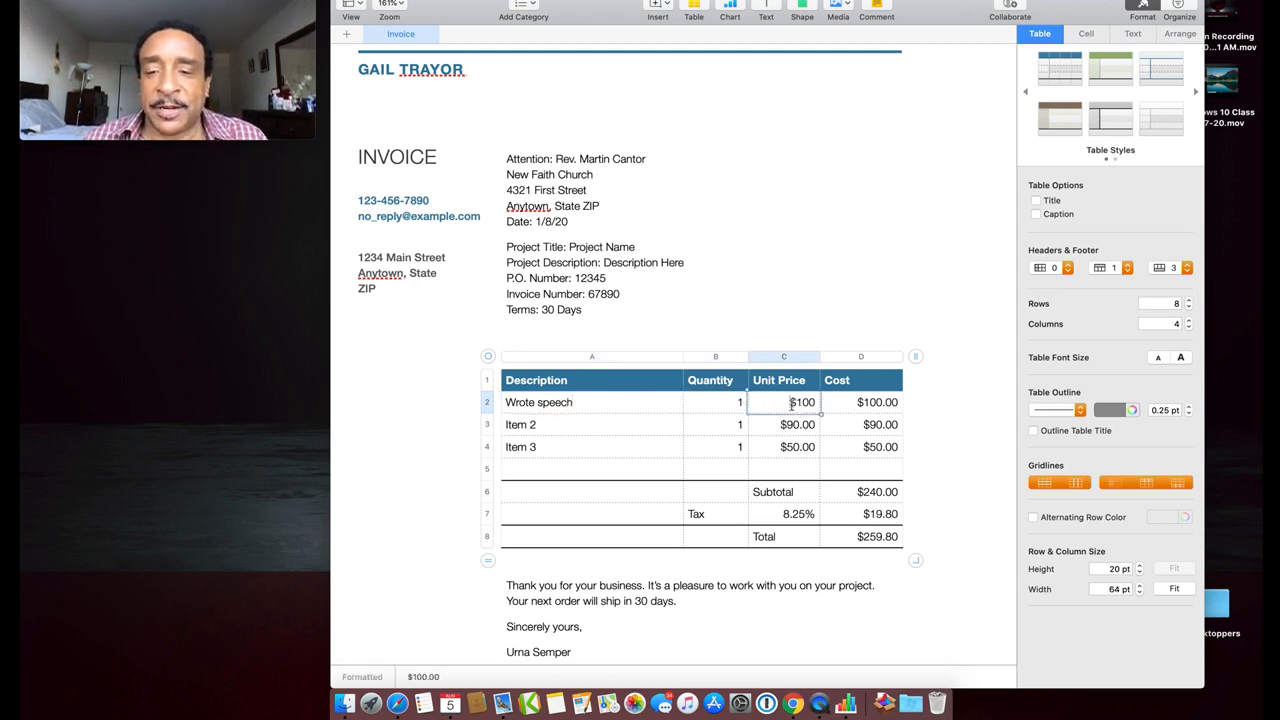
key(BackSpace)
text(2)
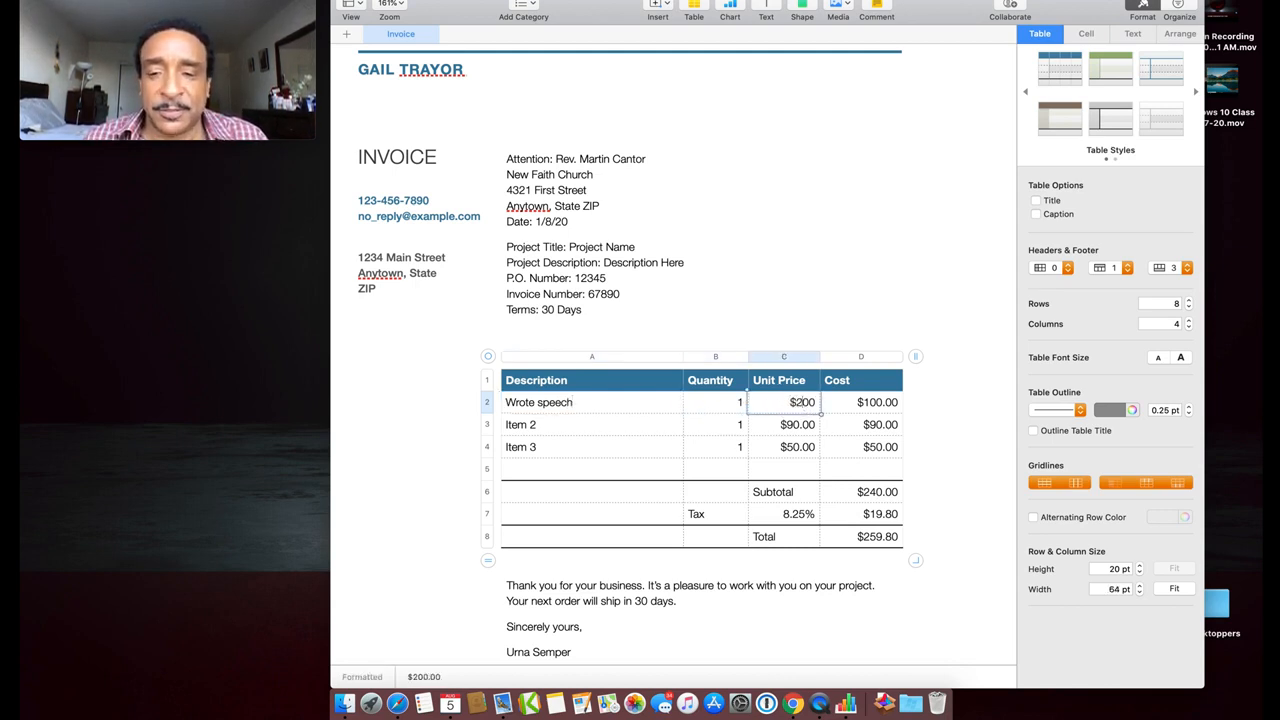
click(648, 450)
click(555, 433)
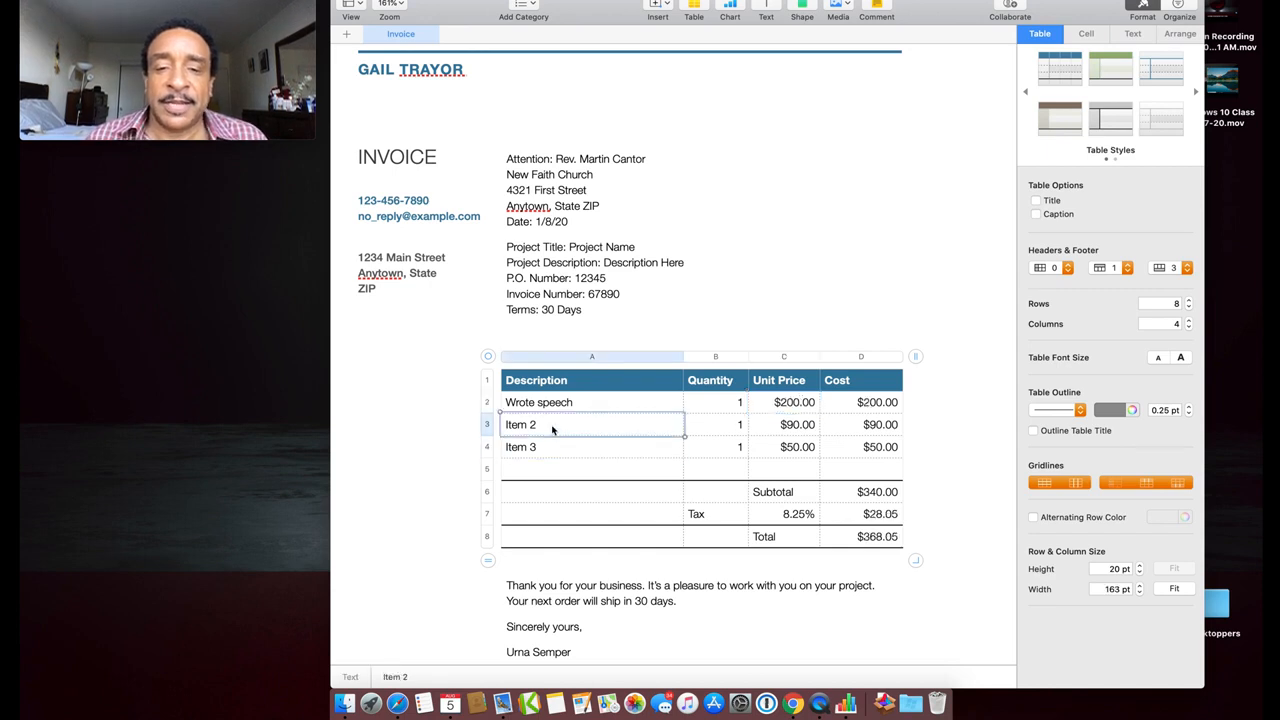
Delete the Item 2 and Item 3 rows, leaving only the Wrote speech line
click(489, 426)
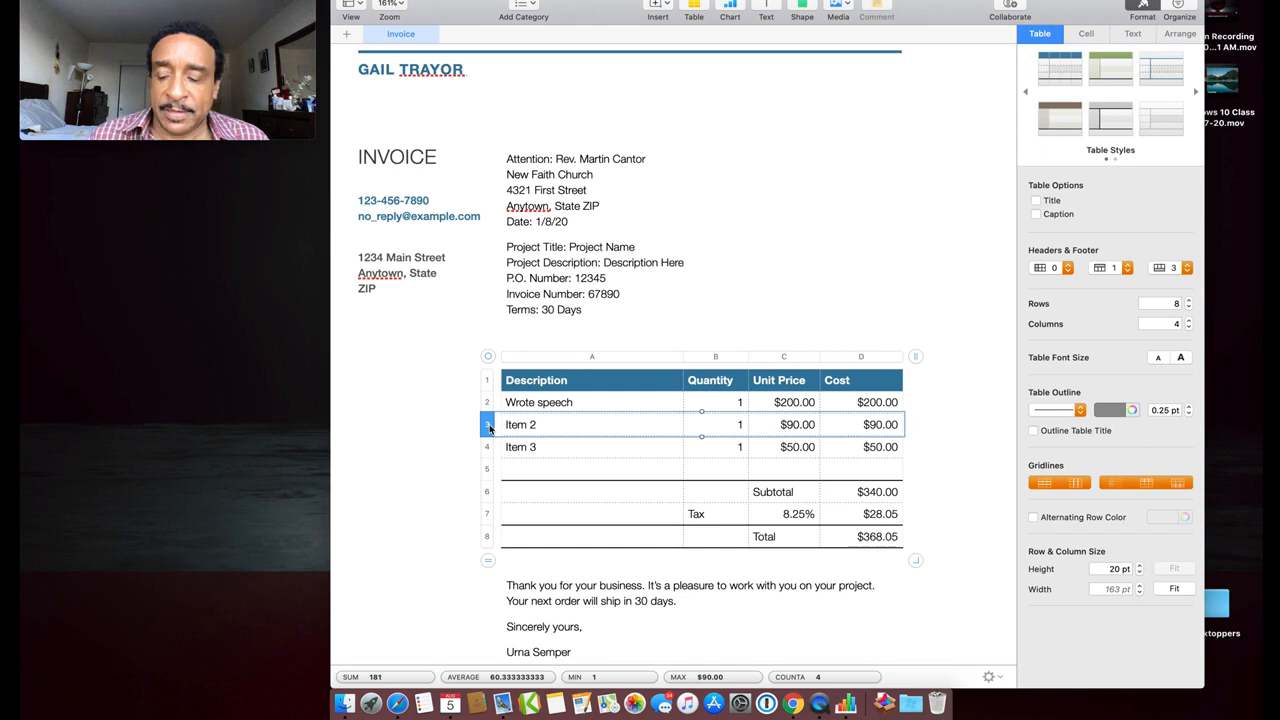
right_click(489, 426)
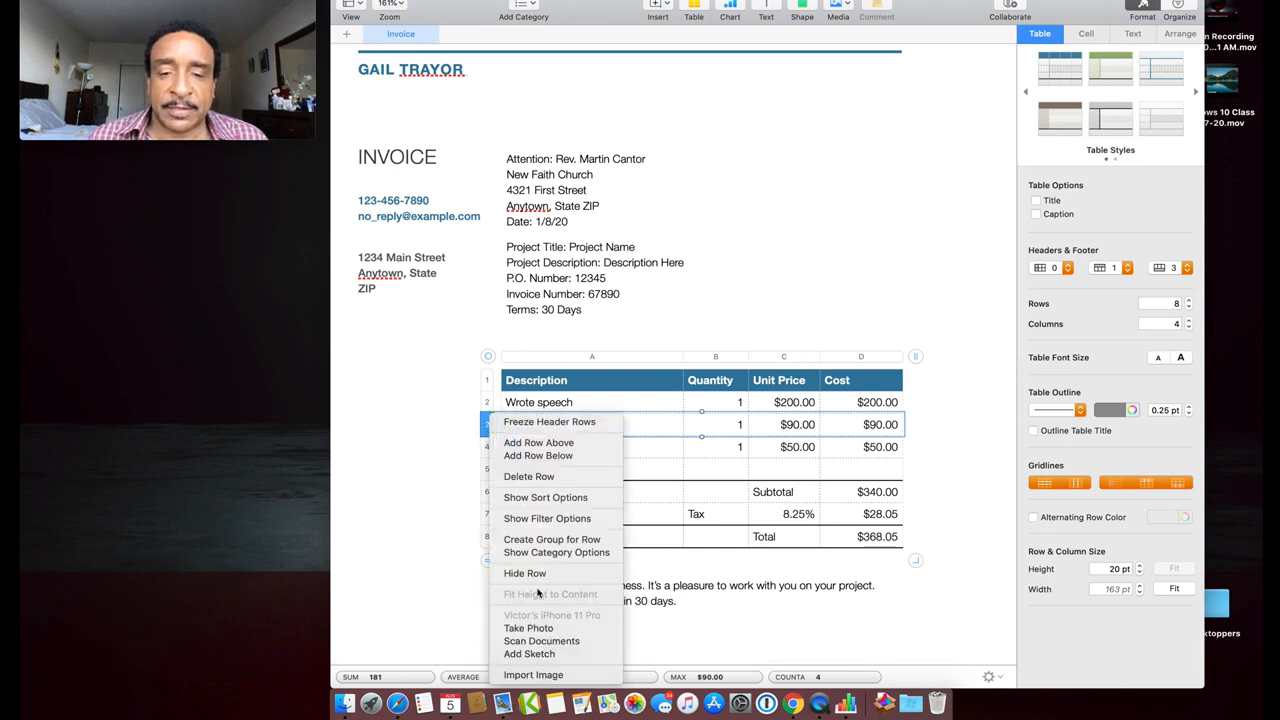
click(546, 481)
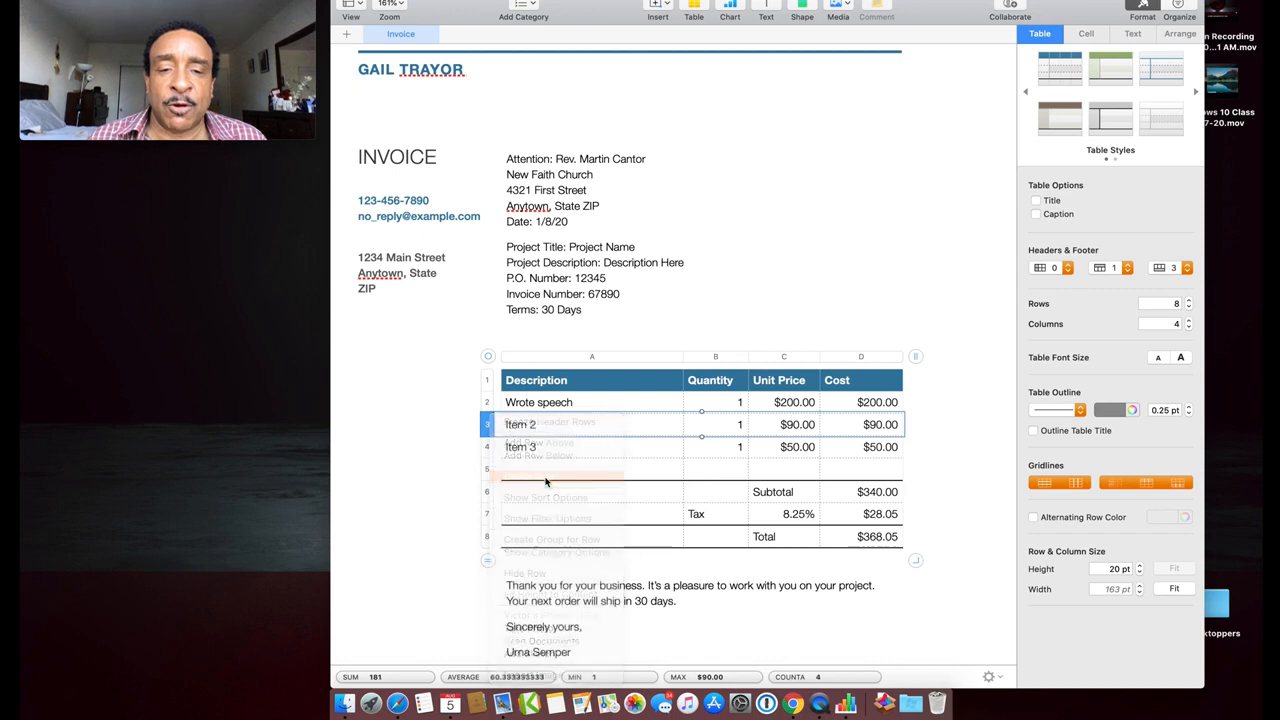
right_click(489, 427)
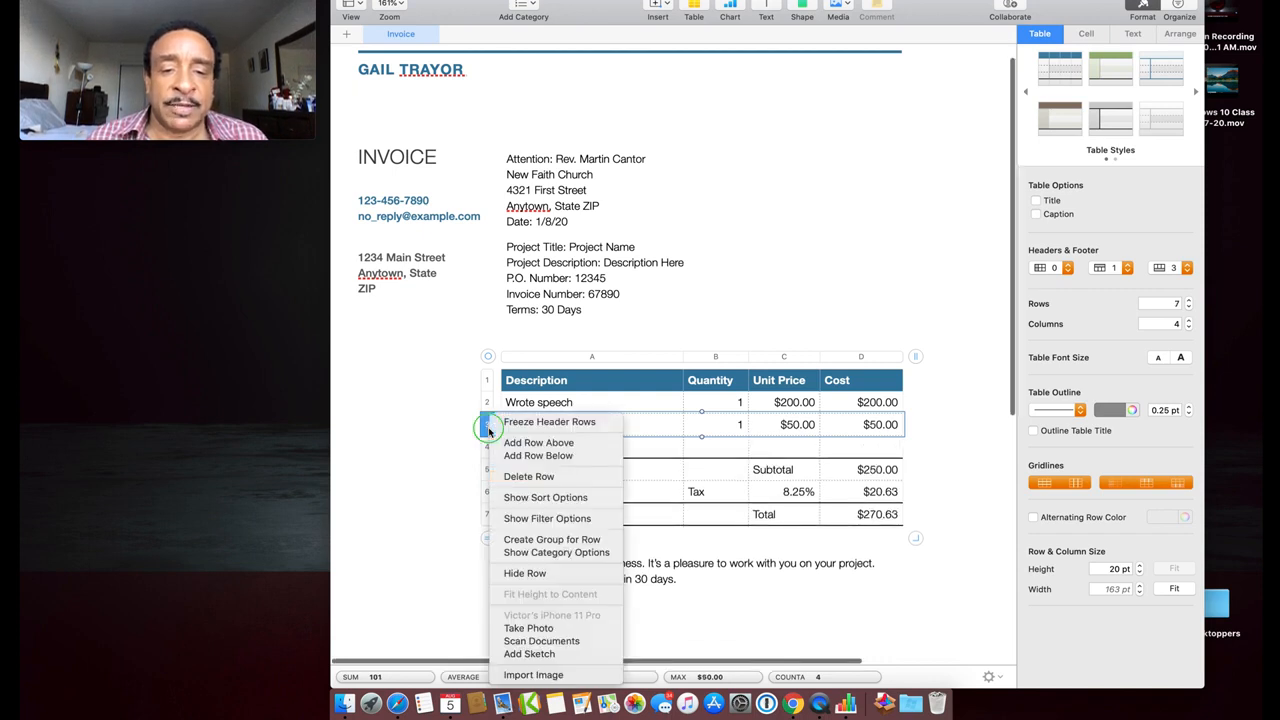
click(533, 481)
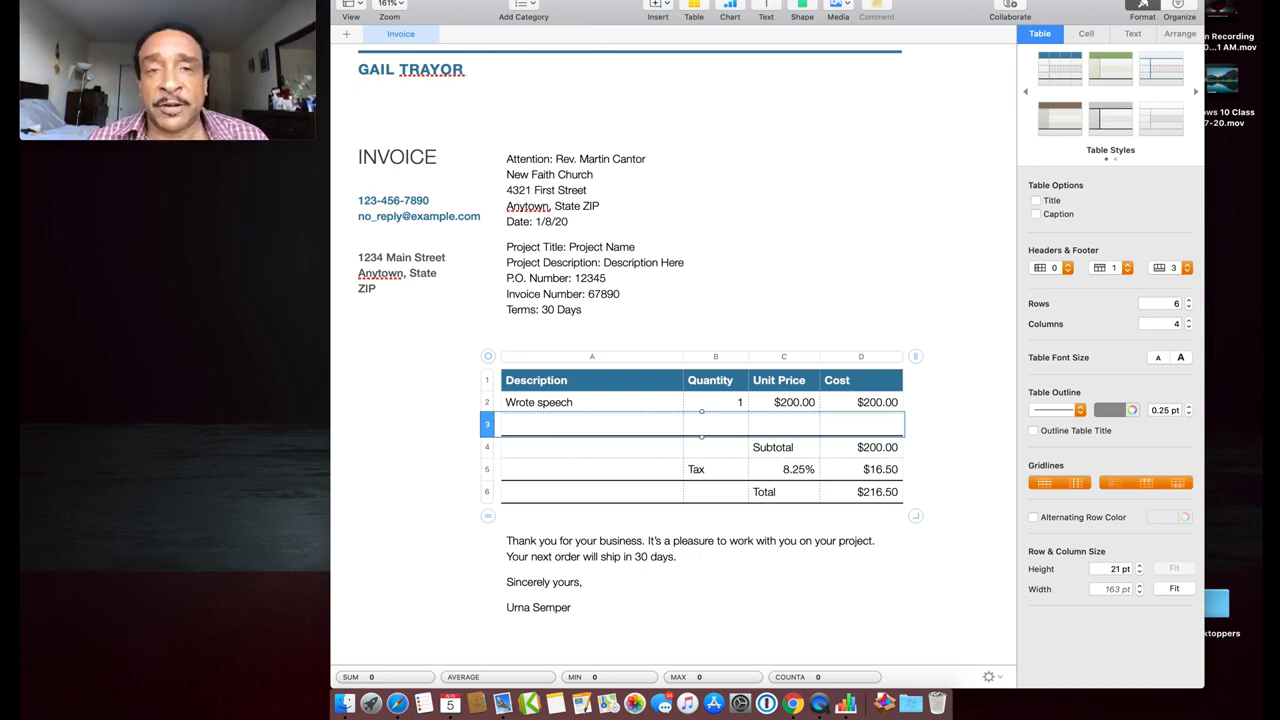
click(438, 0)
Send a copy of the invoice to a new Mail message as a PDF attachment
mouse_move(437, 13)
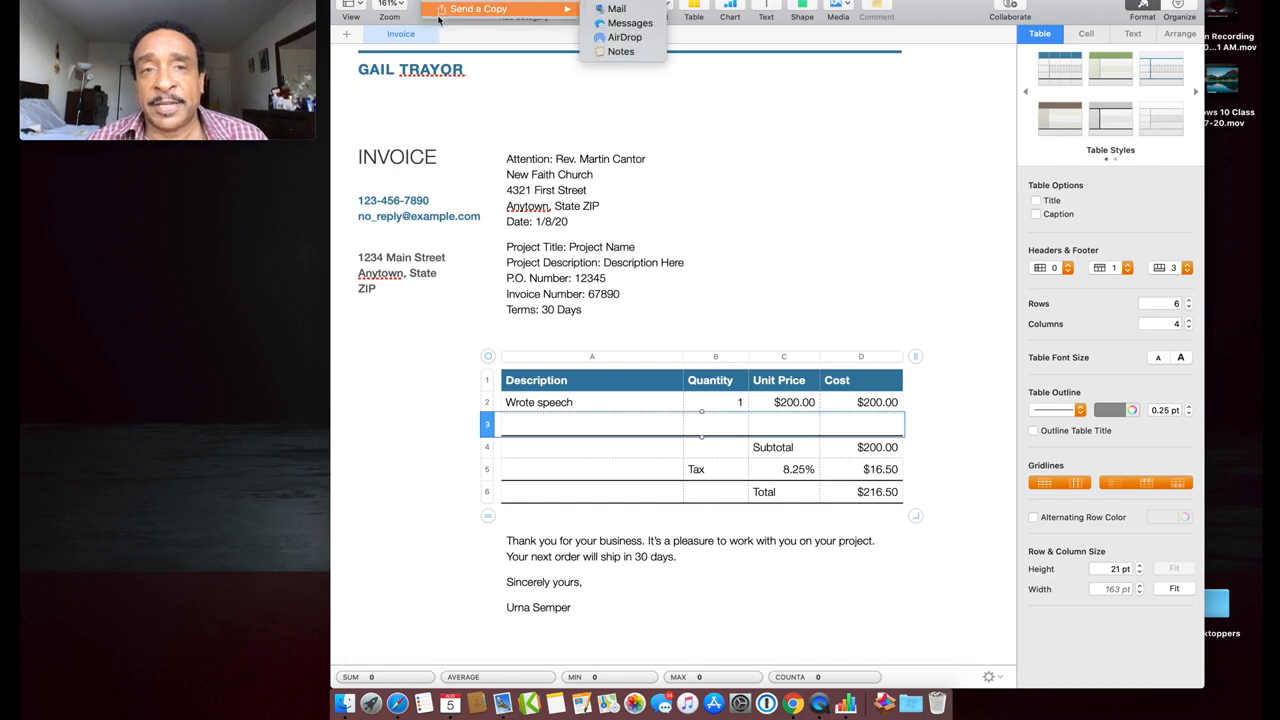
click(600, 9)
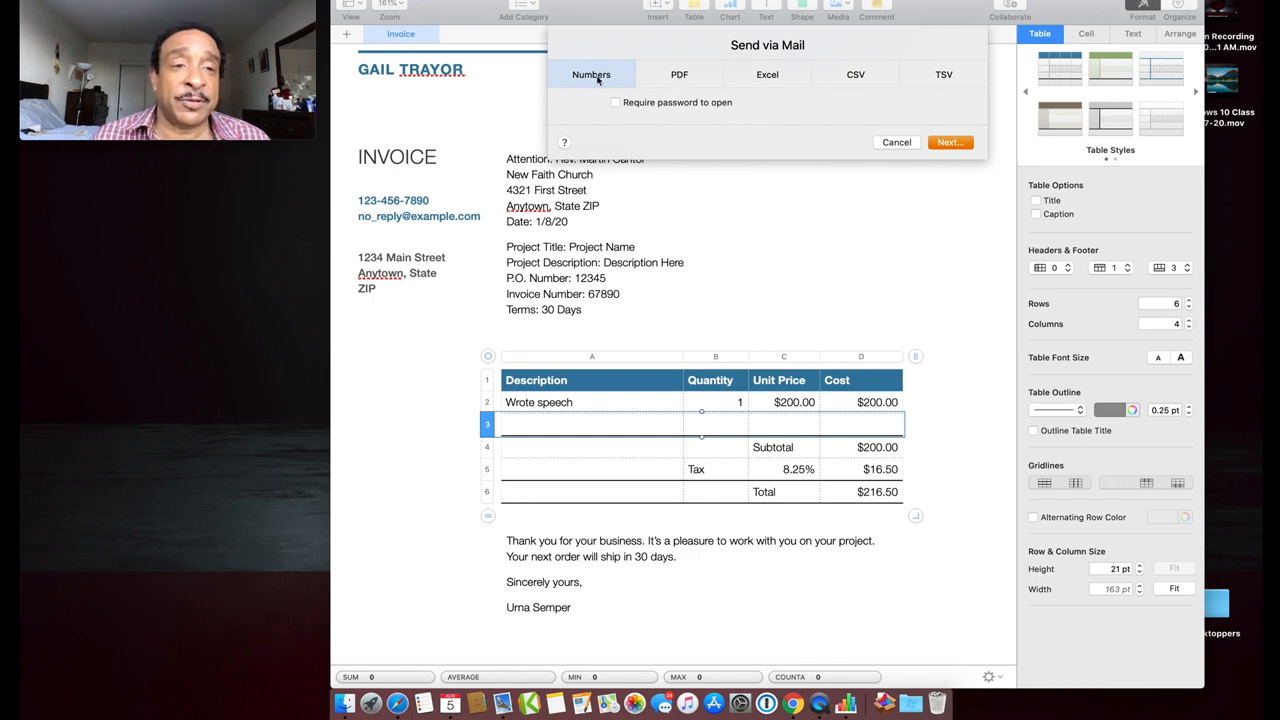
click(676, 75)
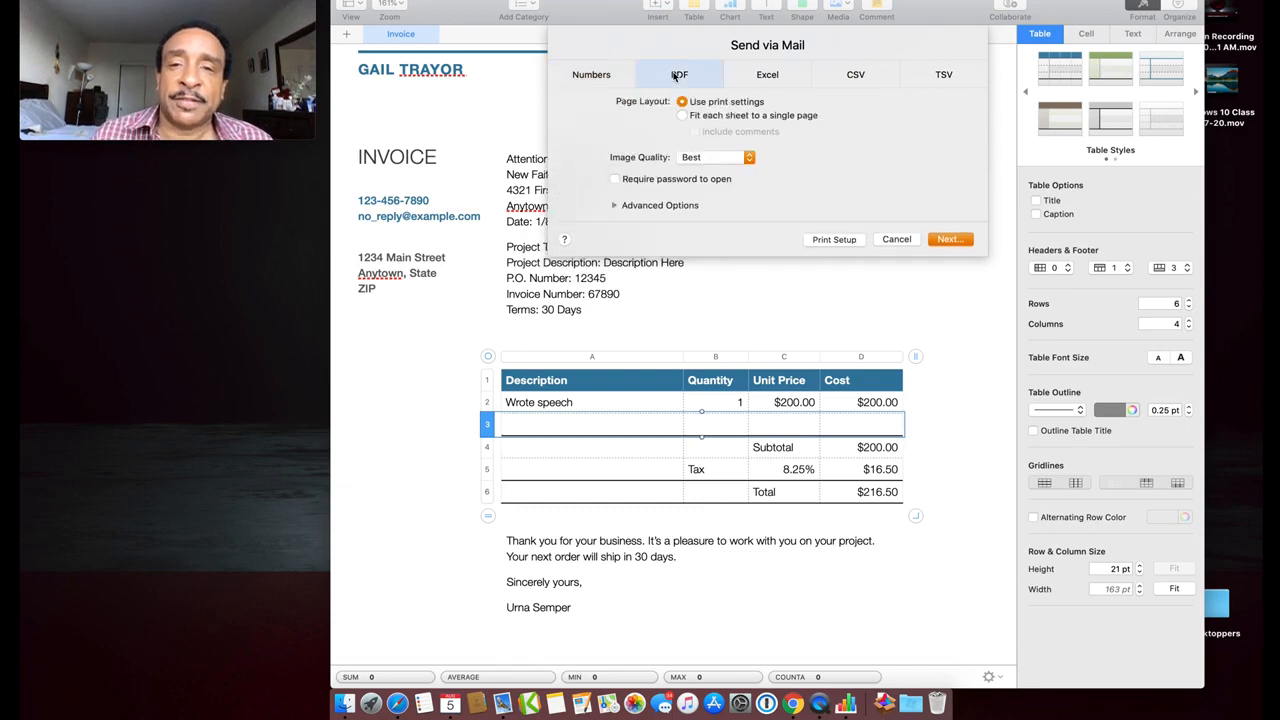
click(950, 240)
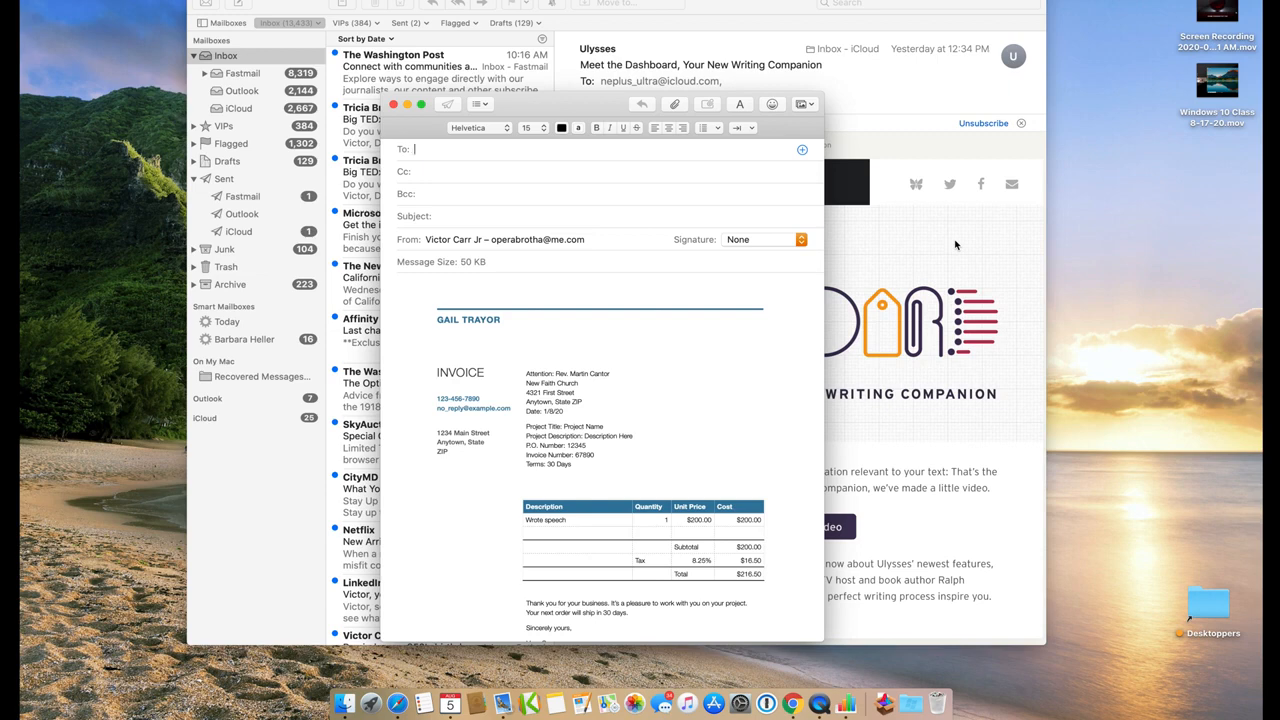
Minimize the Mail inbox and close the invoice email without saving a draft
click(213, 0)
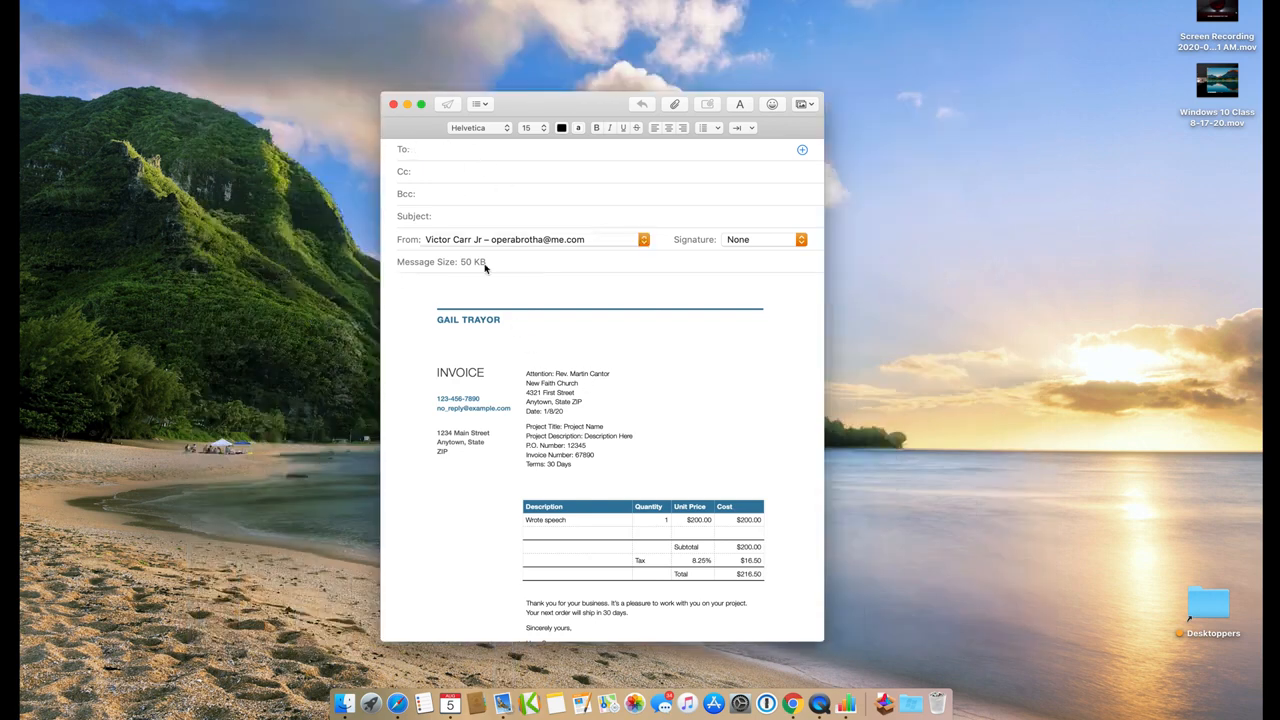
scroll(606, 423, down, 2)
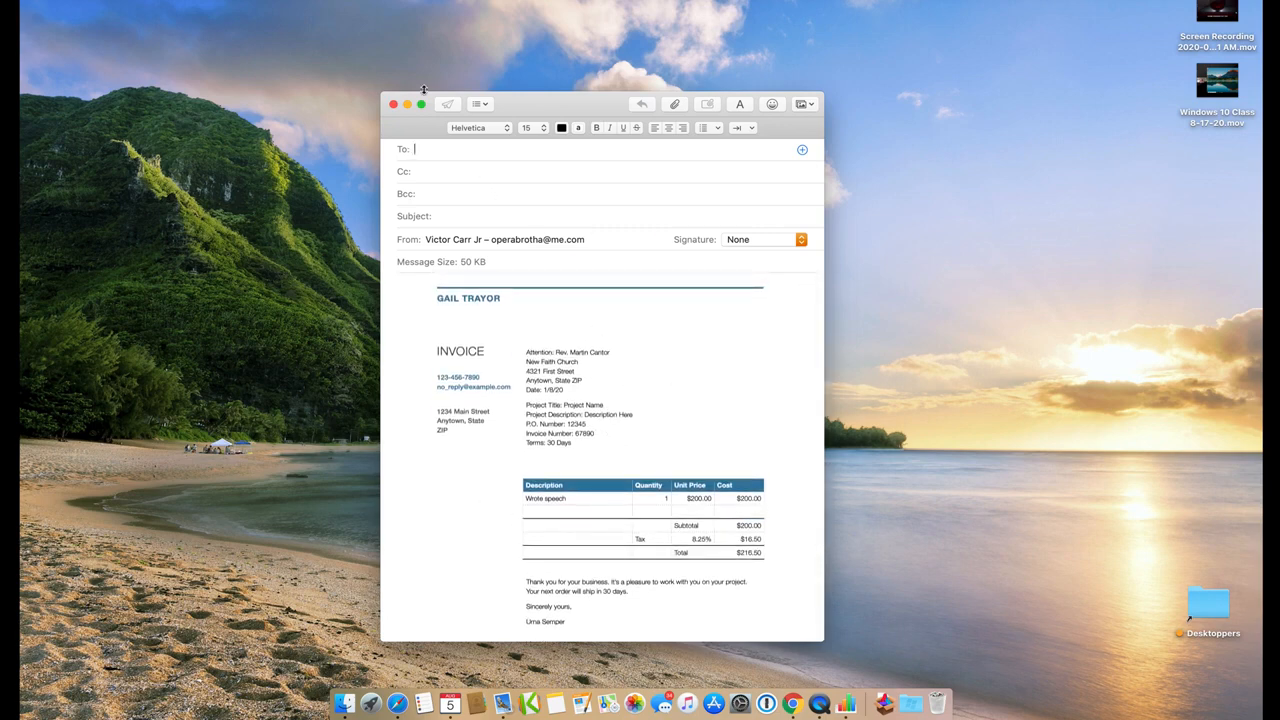
click(394, 105)
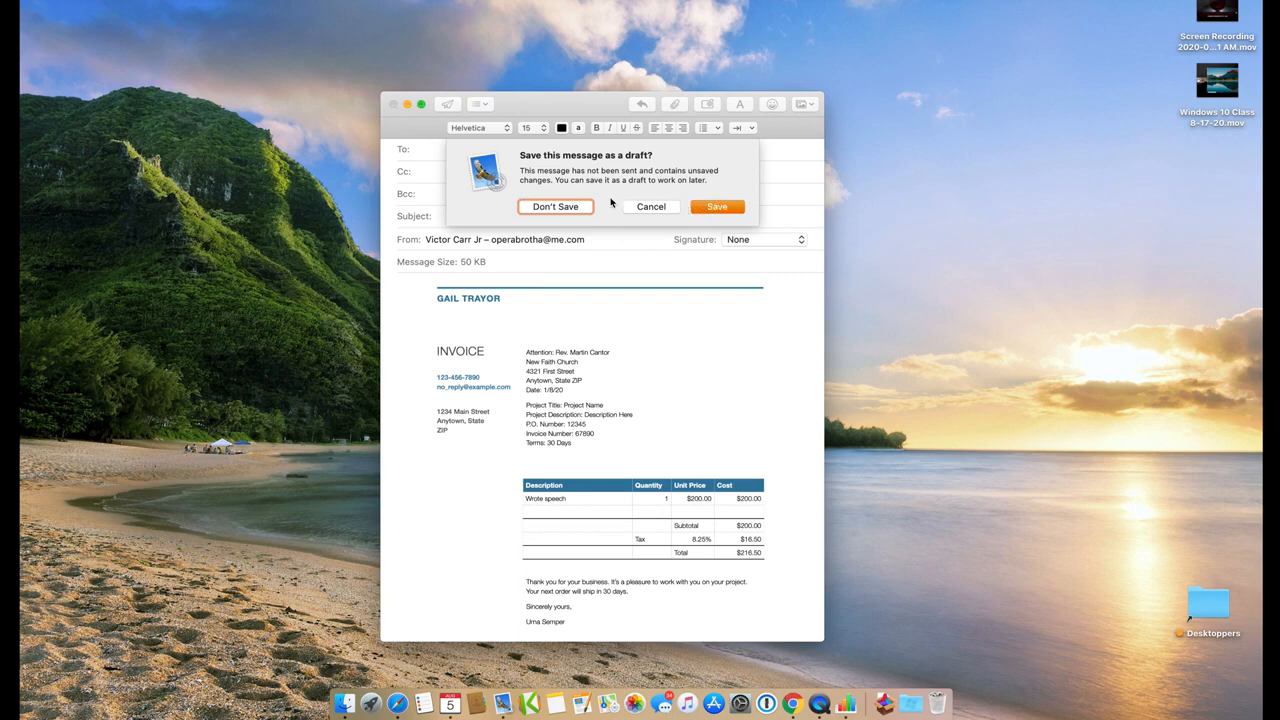
click(555, 207)
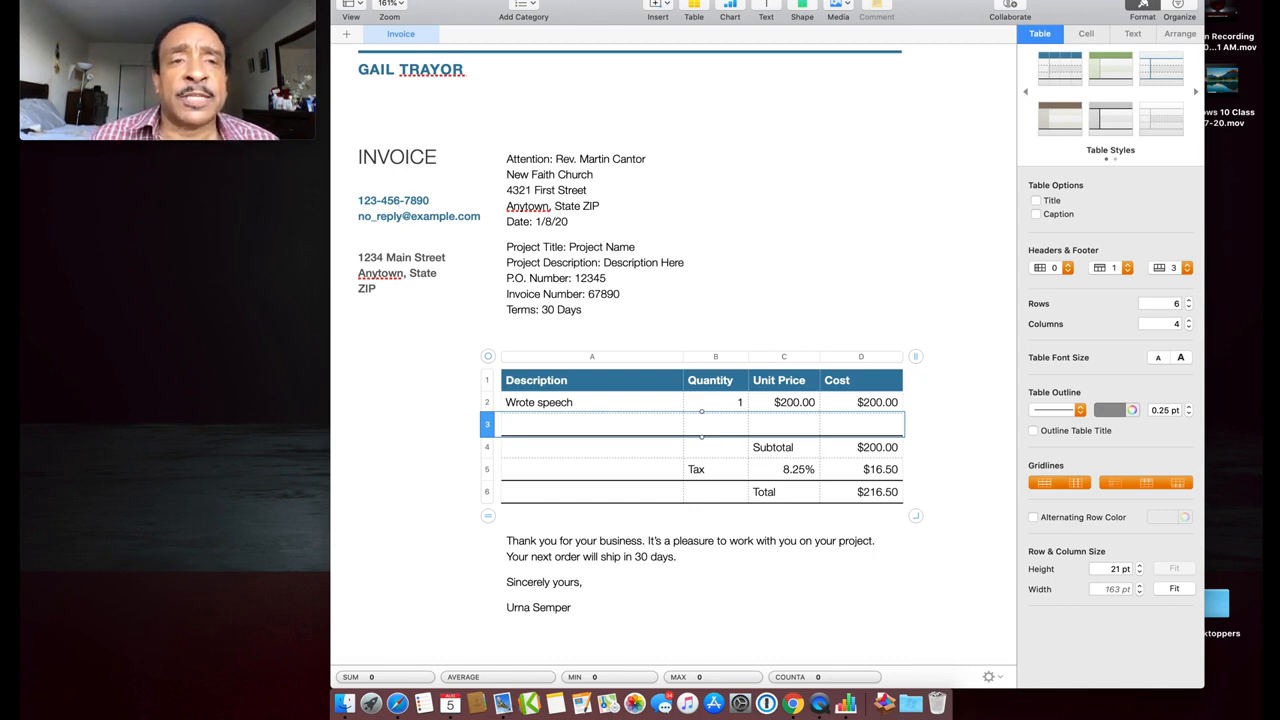
Close and delete the unsaved invoice, then browse the templates for a new spreadsheet
click(343, 0)
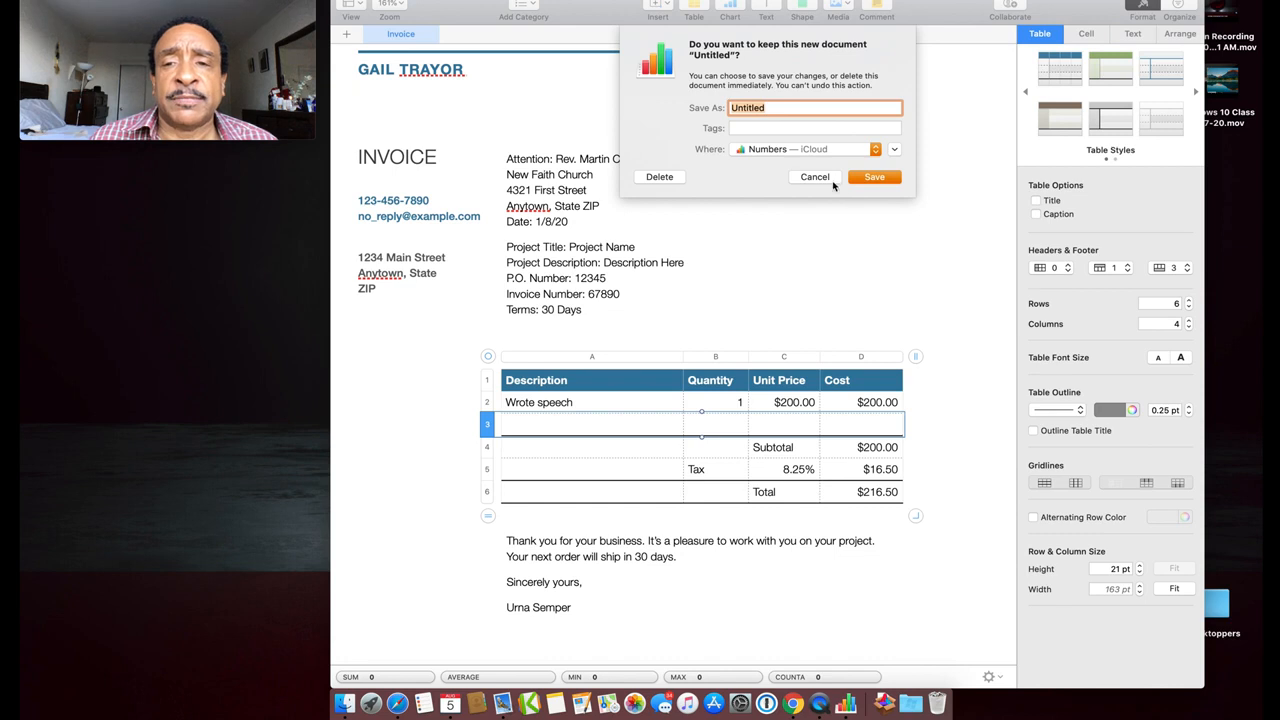
click(656, 180)
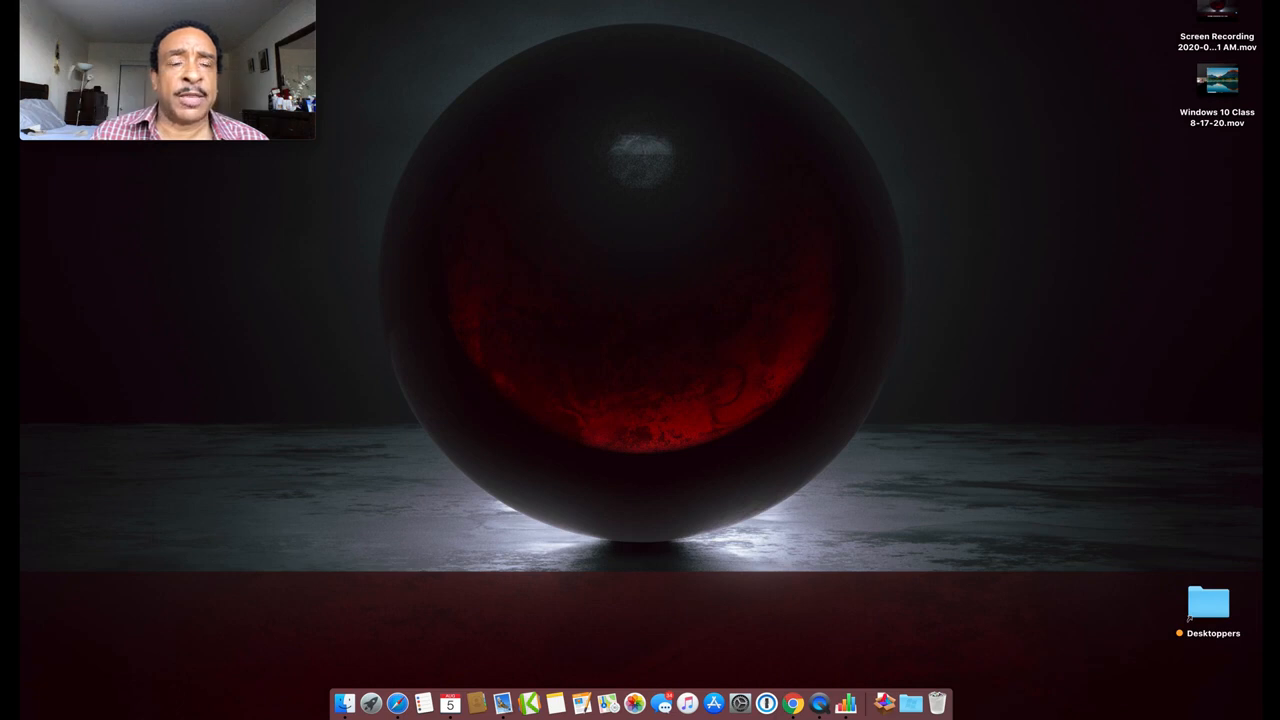
click(120, 0)
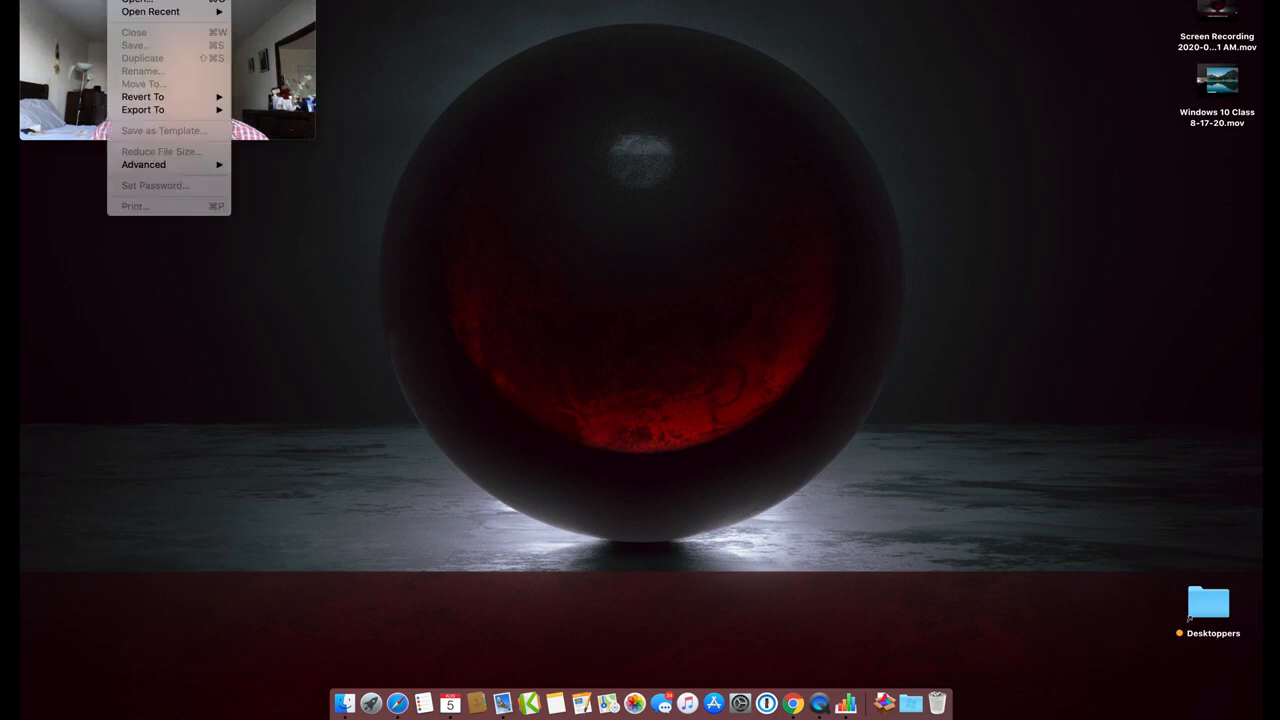
click(137, 0)
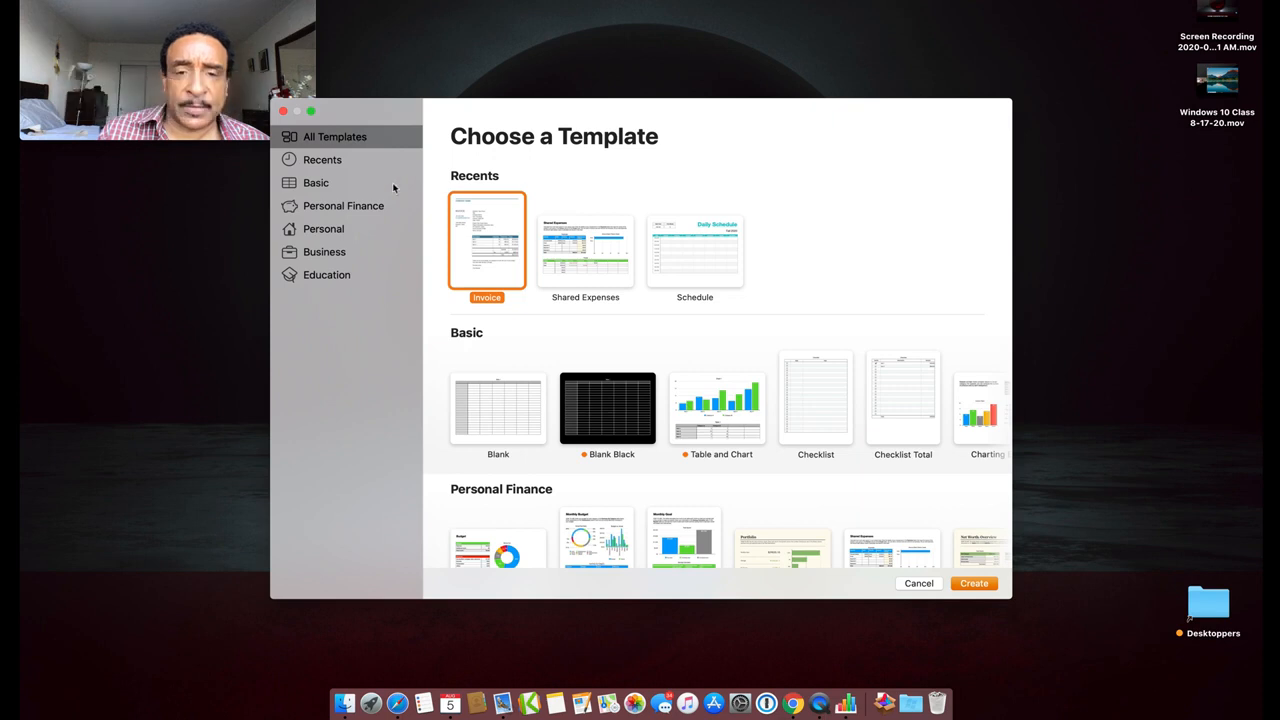
scroll(534, 317, down, 5)
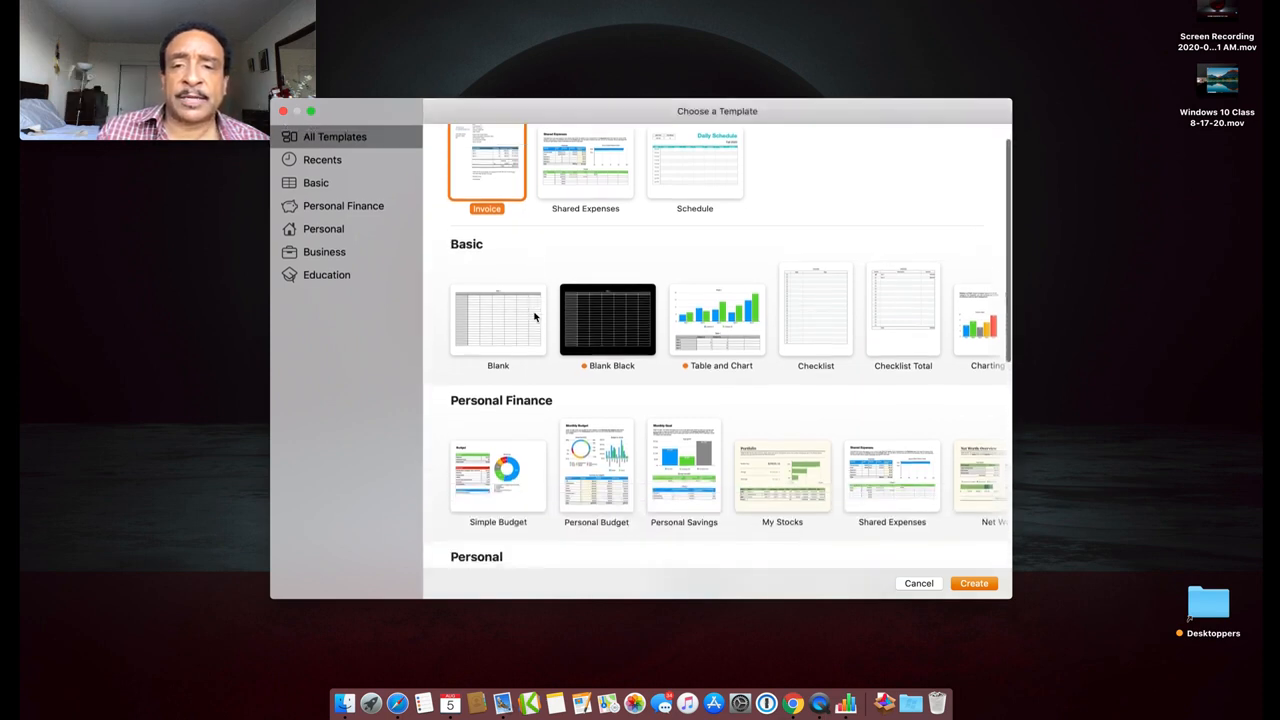
scroll(534, 317, up, 3)
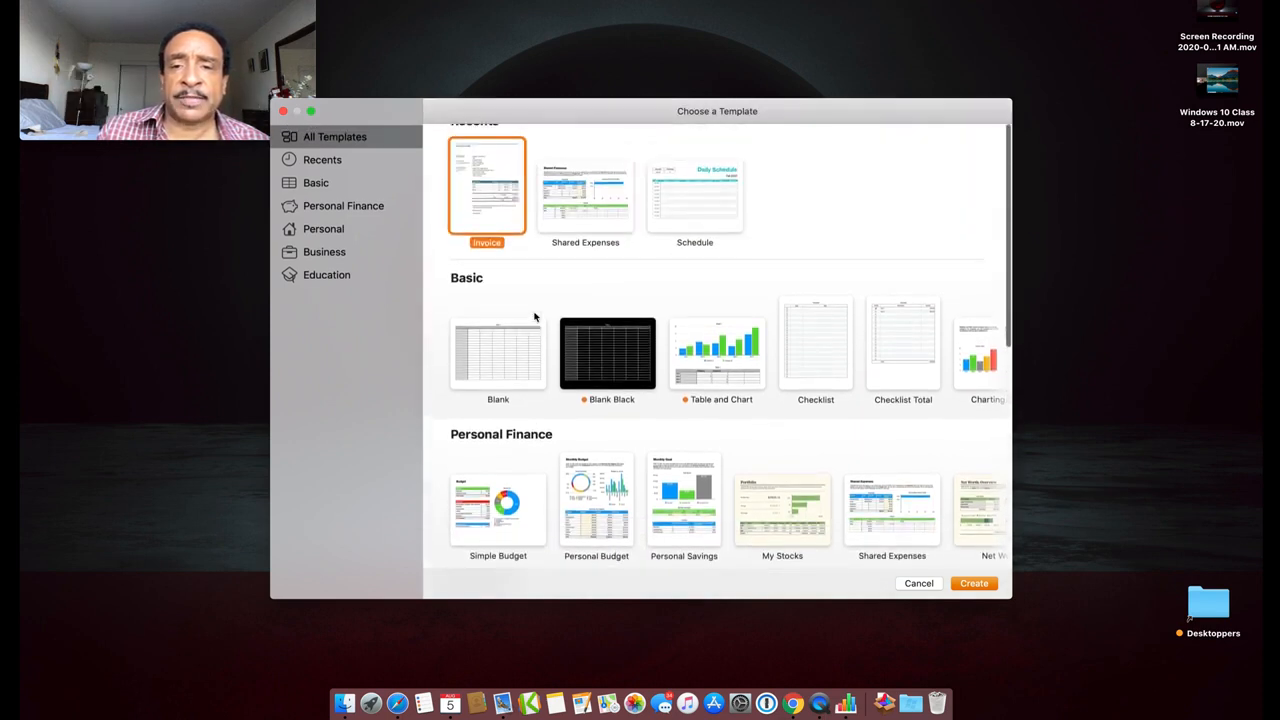
scroll(534, 317, down, 3)
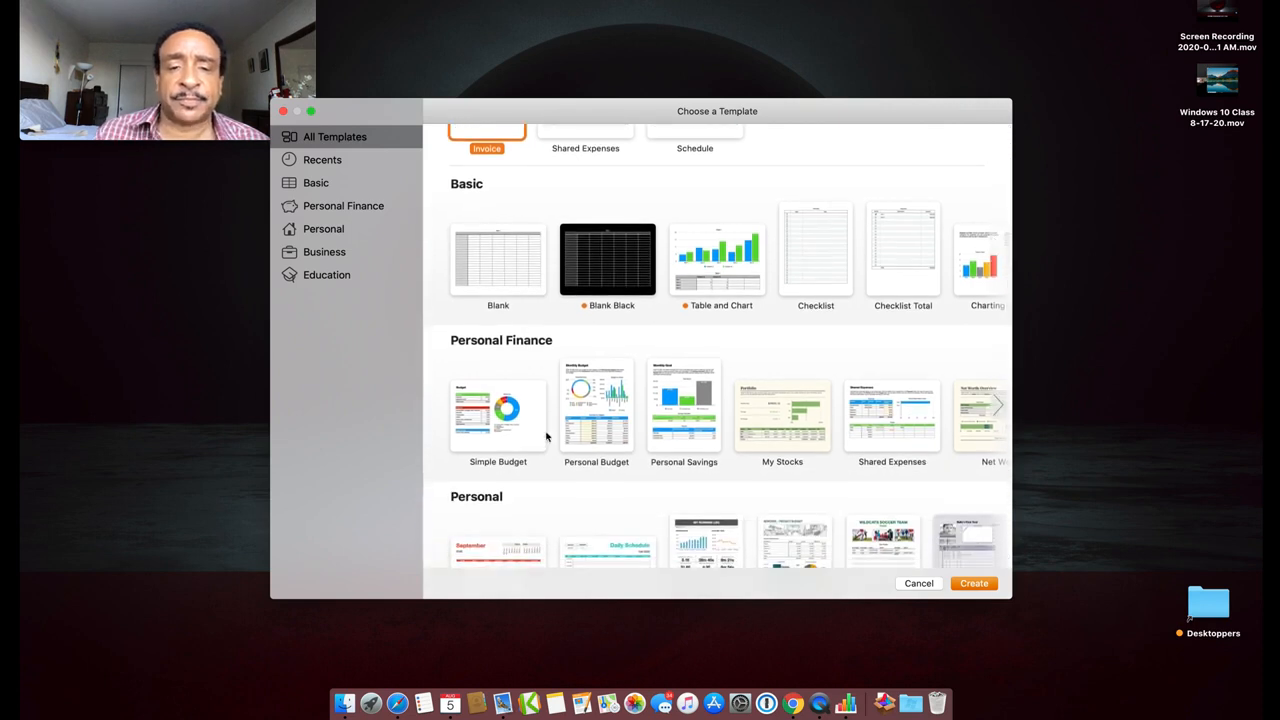
double_click(500, 402)
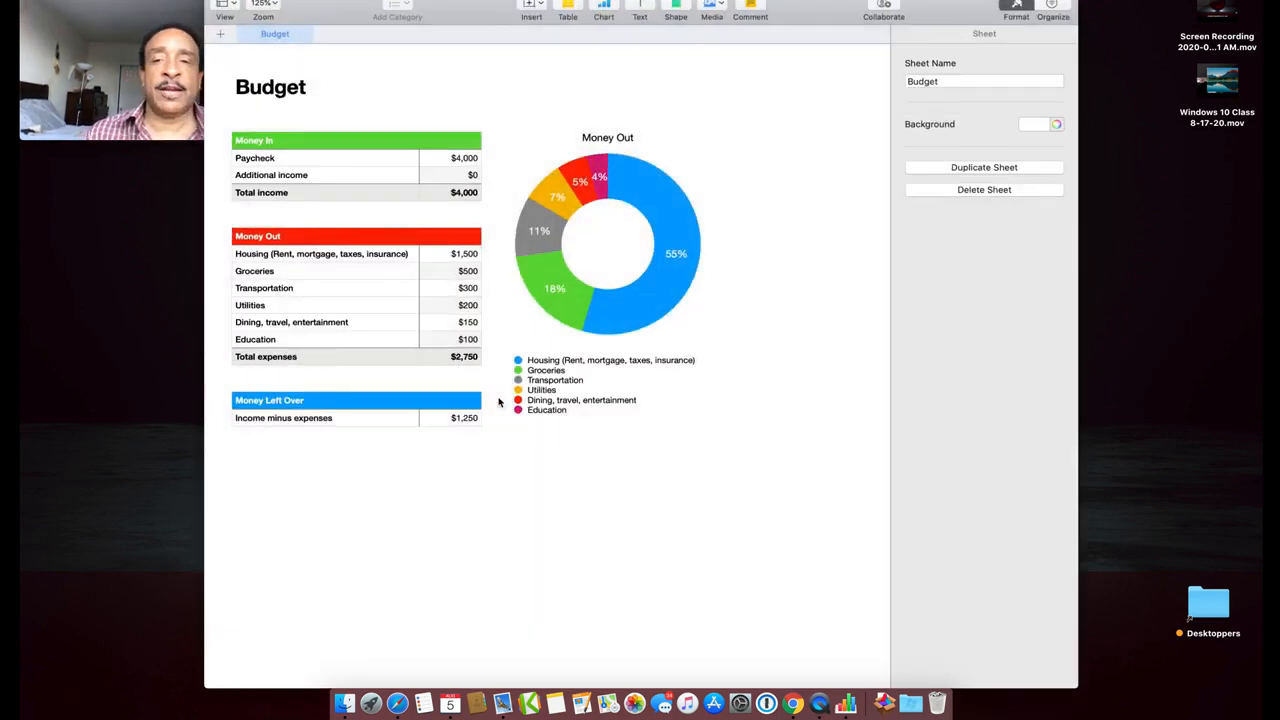
drag(821, 18, 910, 6)
scroll(609, 174, up, 5)
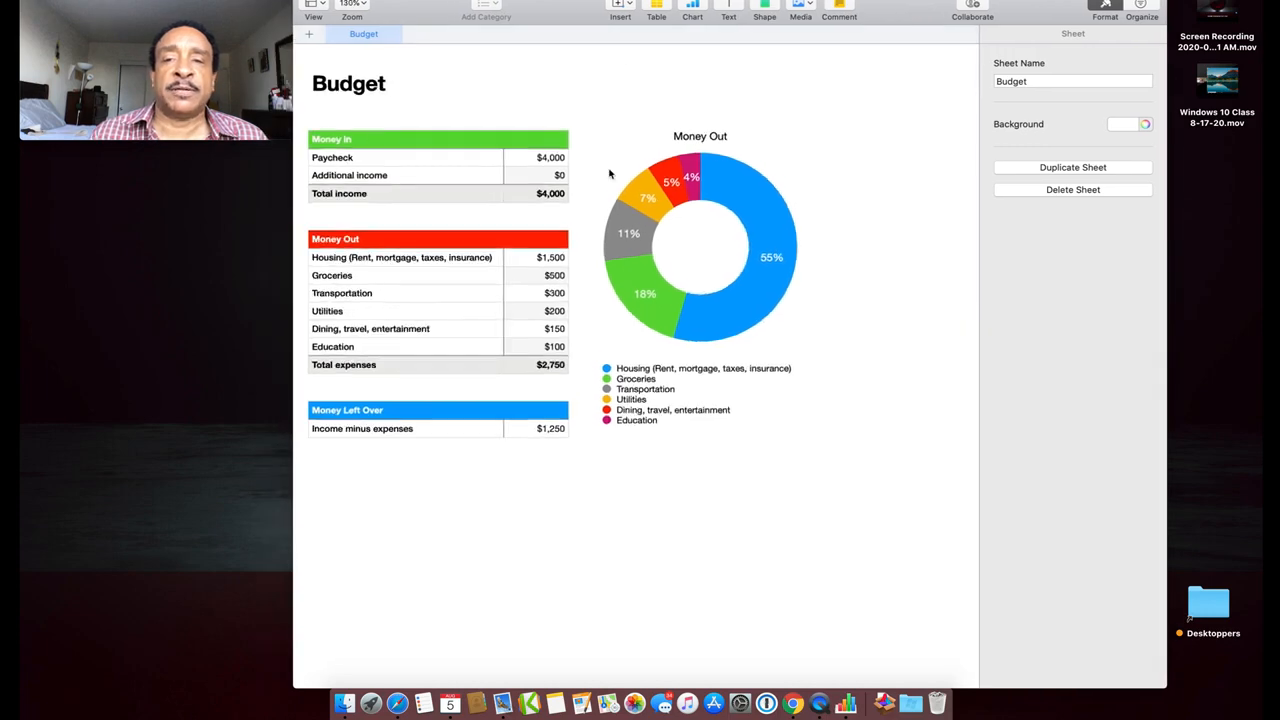
scroll(609, 174, left, 1)
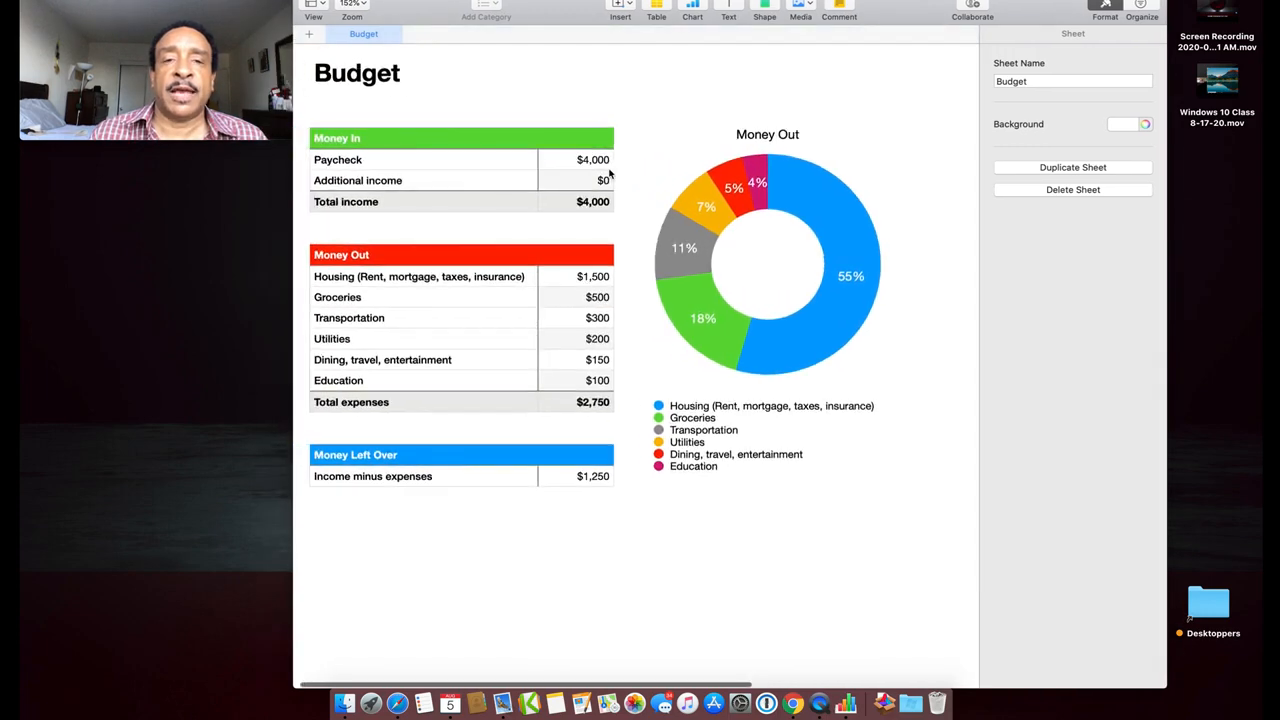
scroll(609, 174, up, 1)
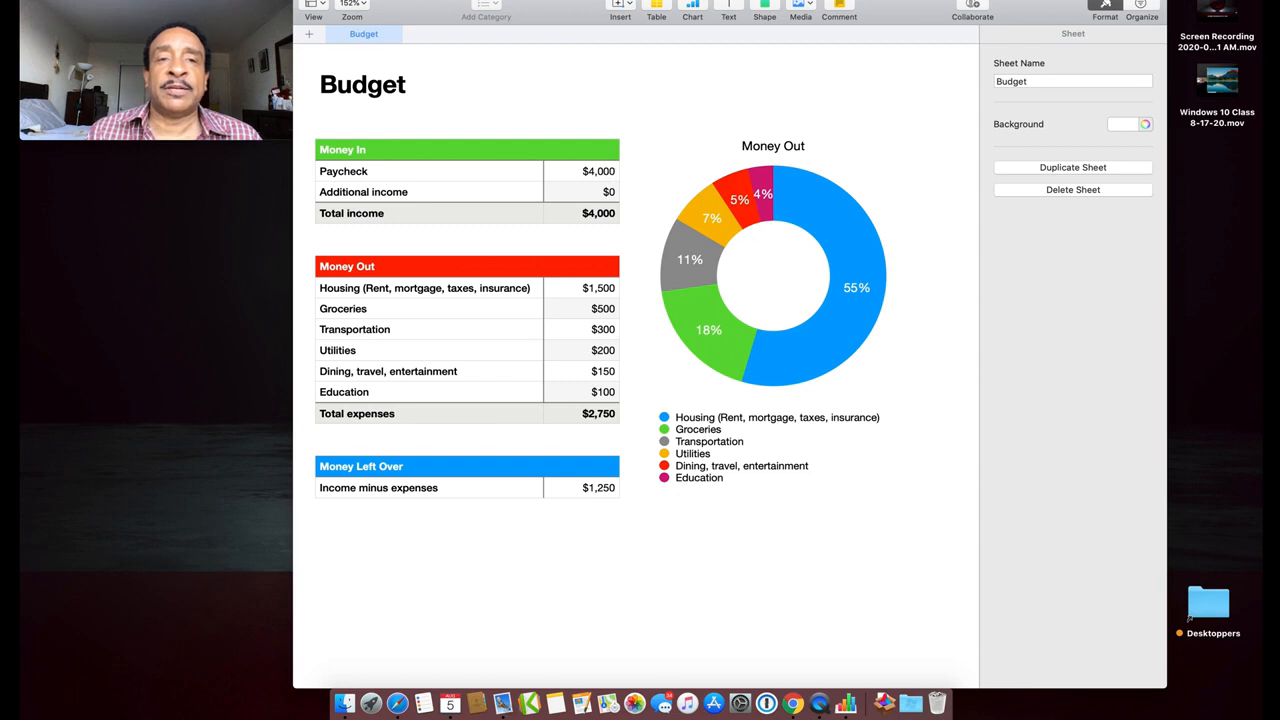
click(363, 8)
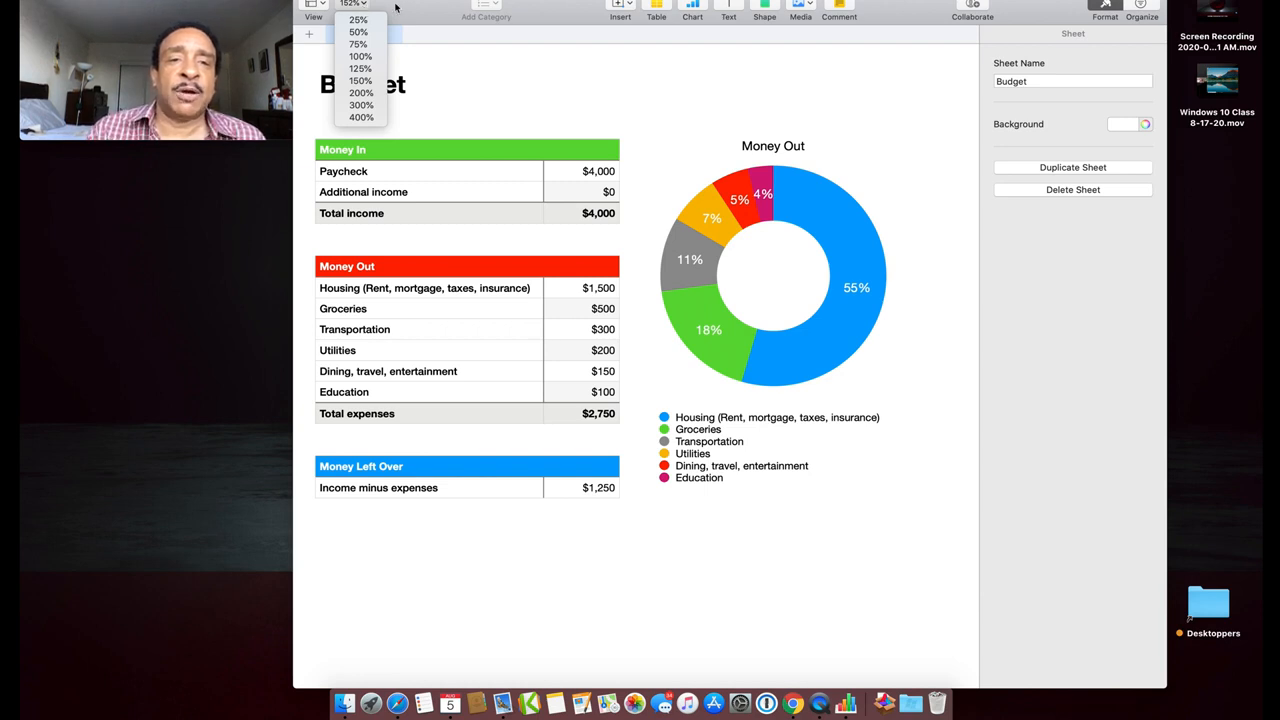
click(409, 4)
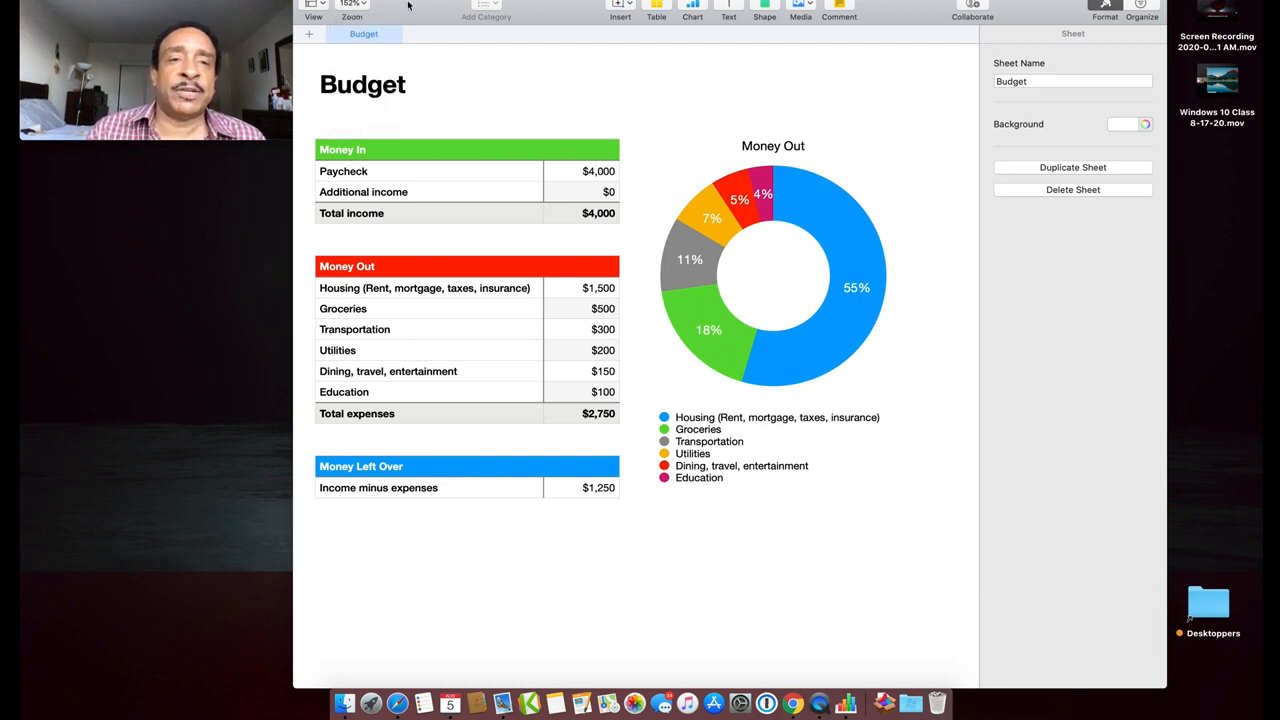
double_click(350, 5)
double_click(350, 5)
click(350, 5)
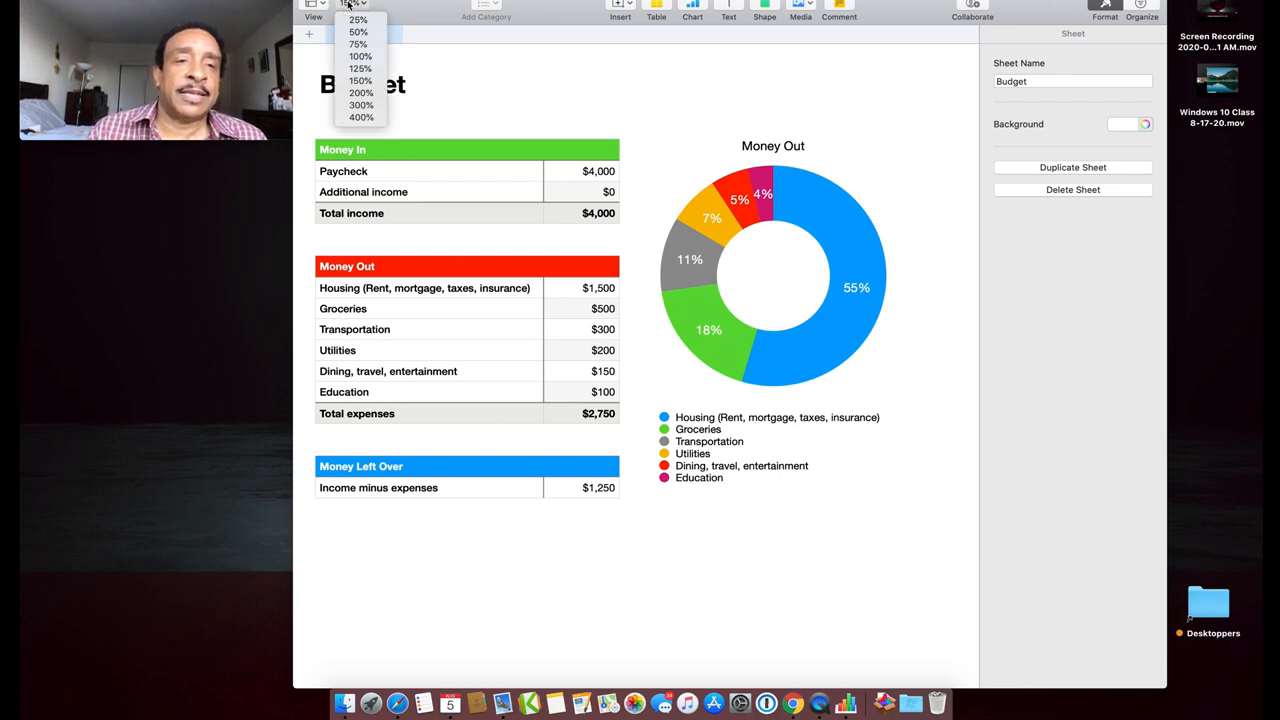
click(409, 5)
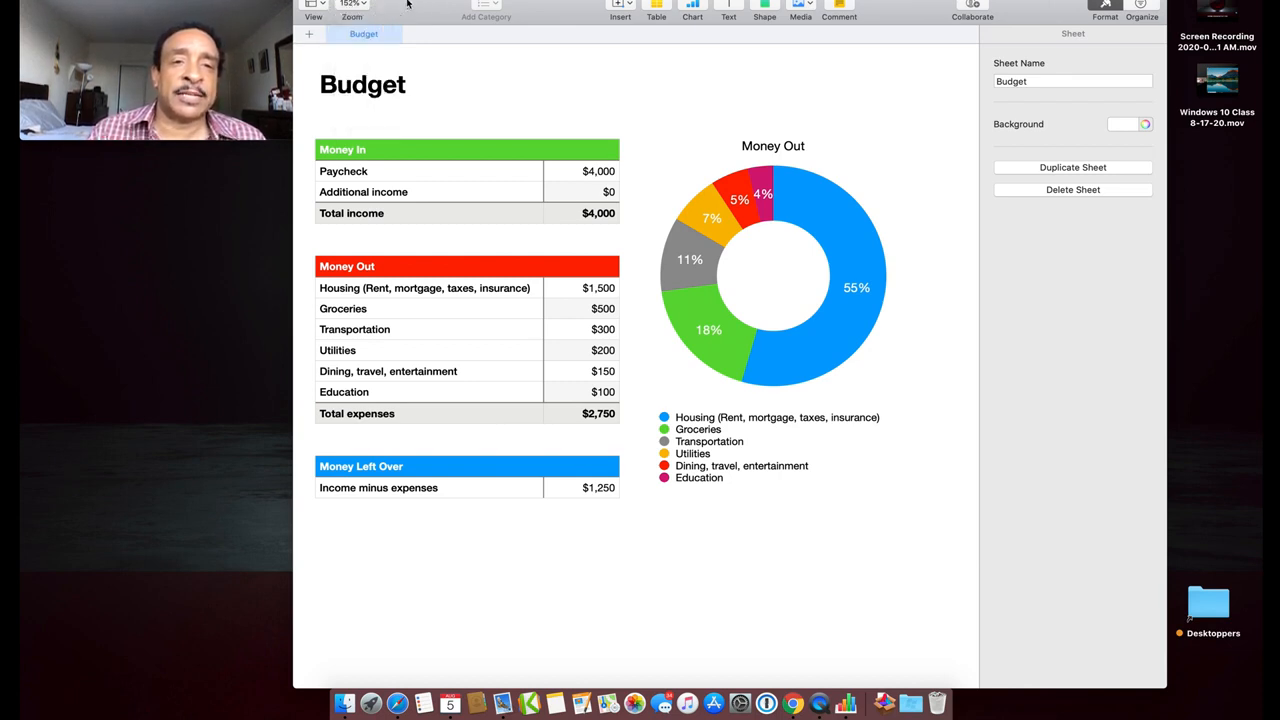
scroll(574, 135, up, 3)
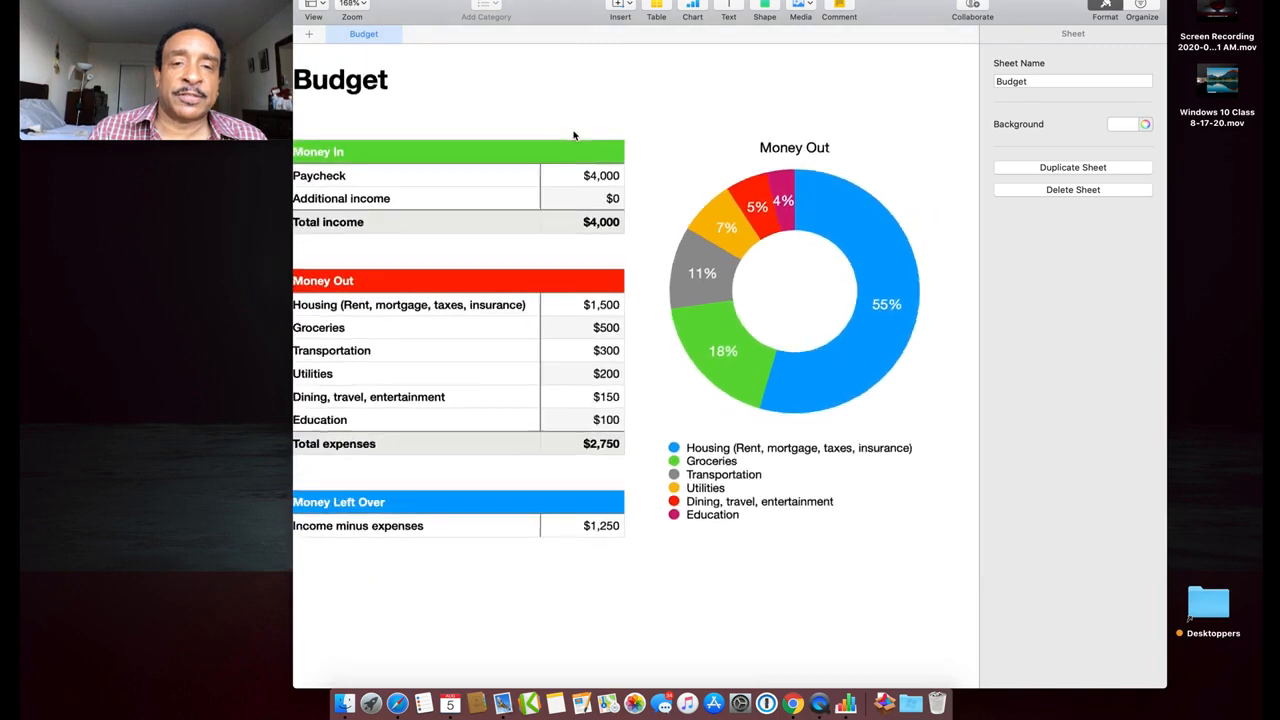
scroll(574, 135, down, 3)
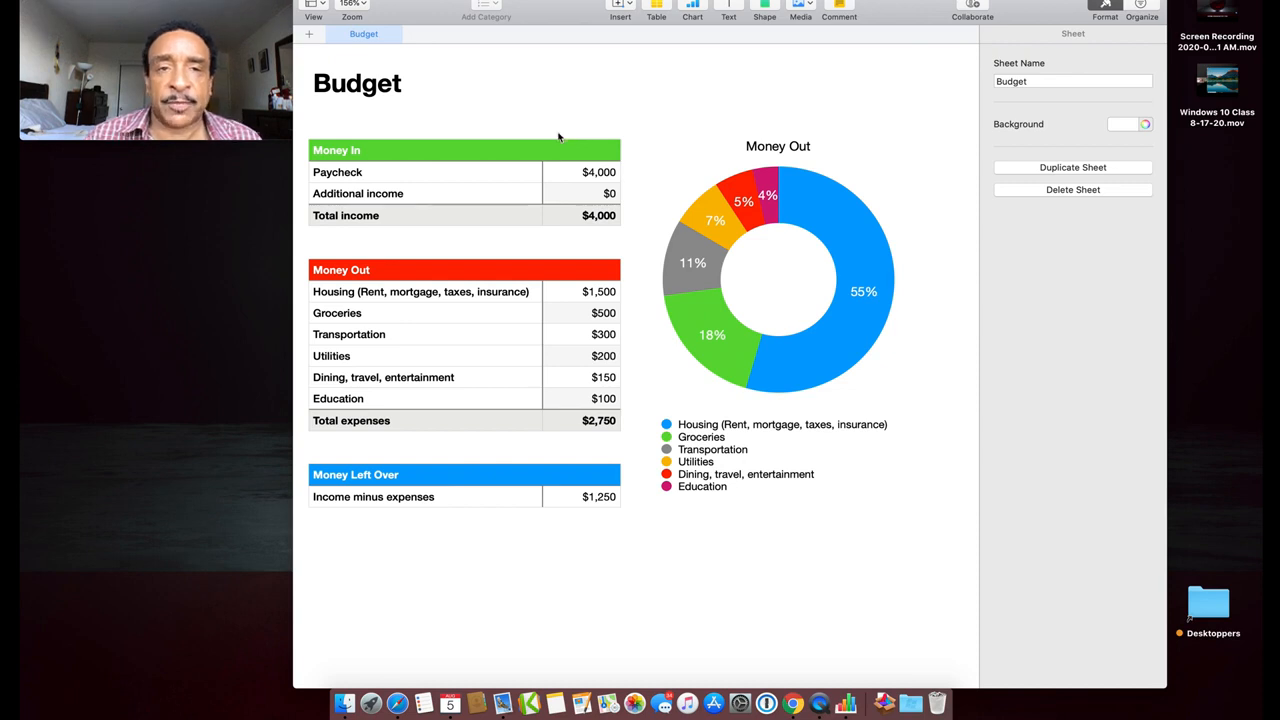
click(566, 106)
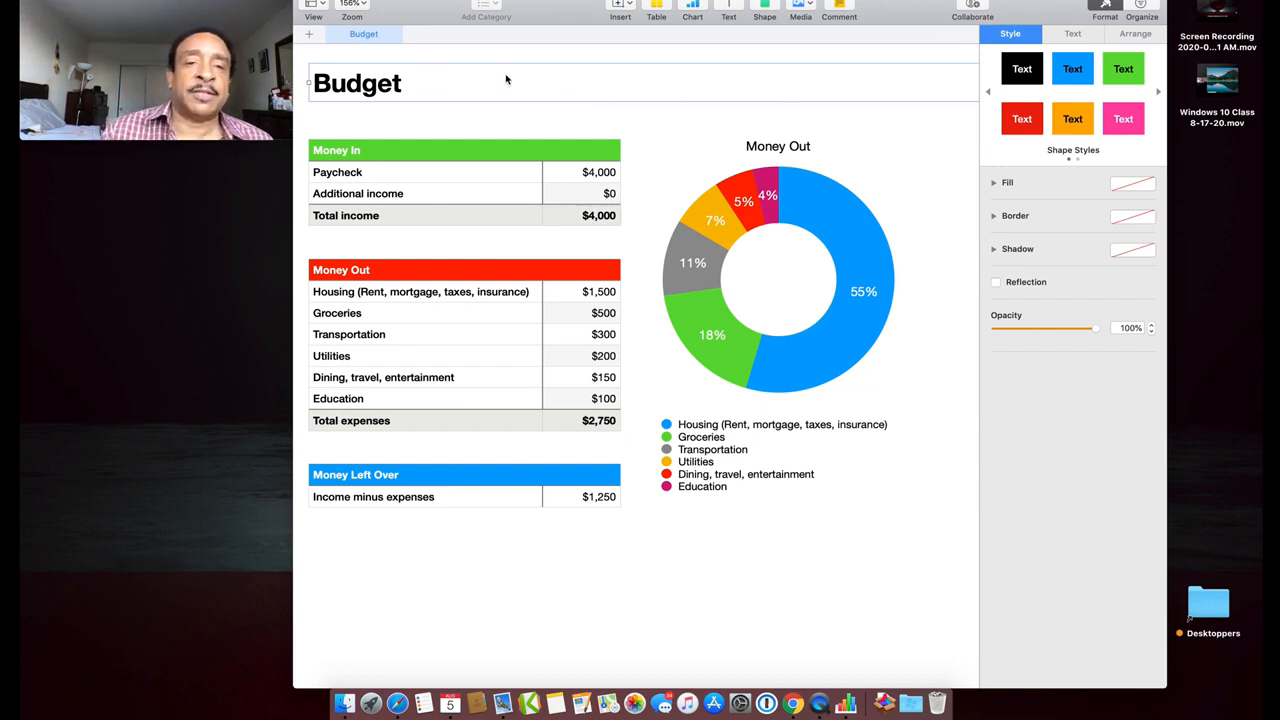
click(358, 174)
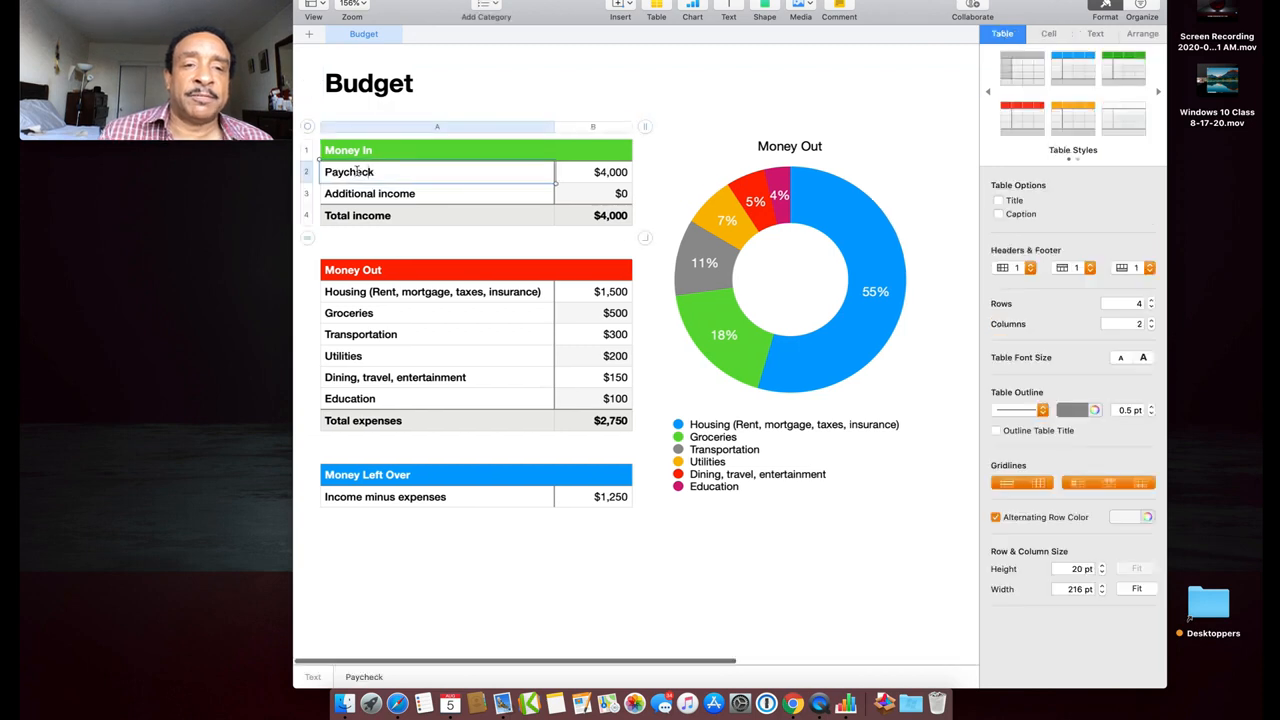
double_click(358, 173)
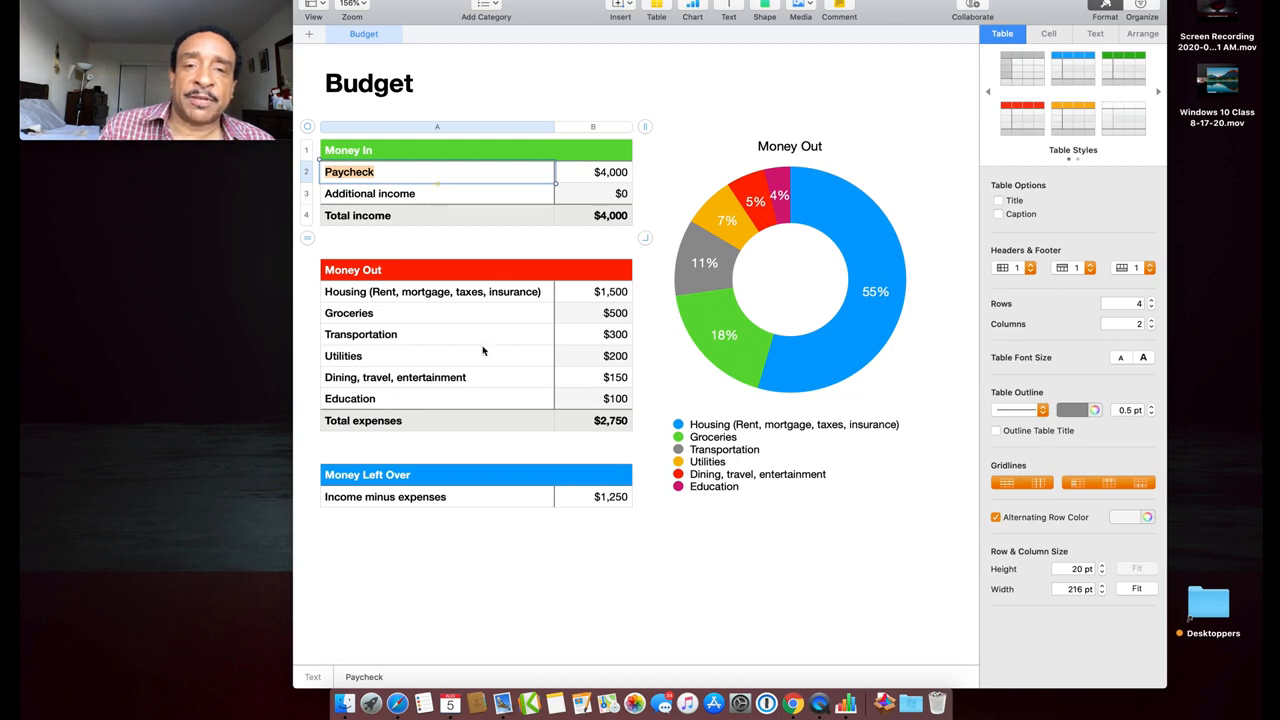
click(617, 176)
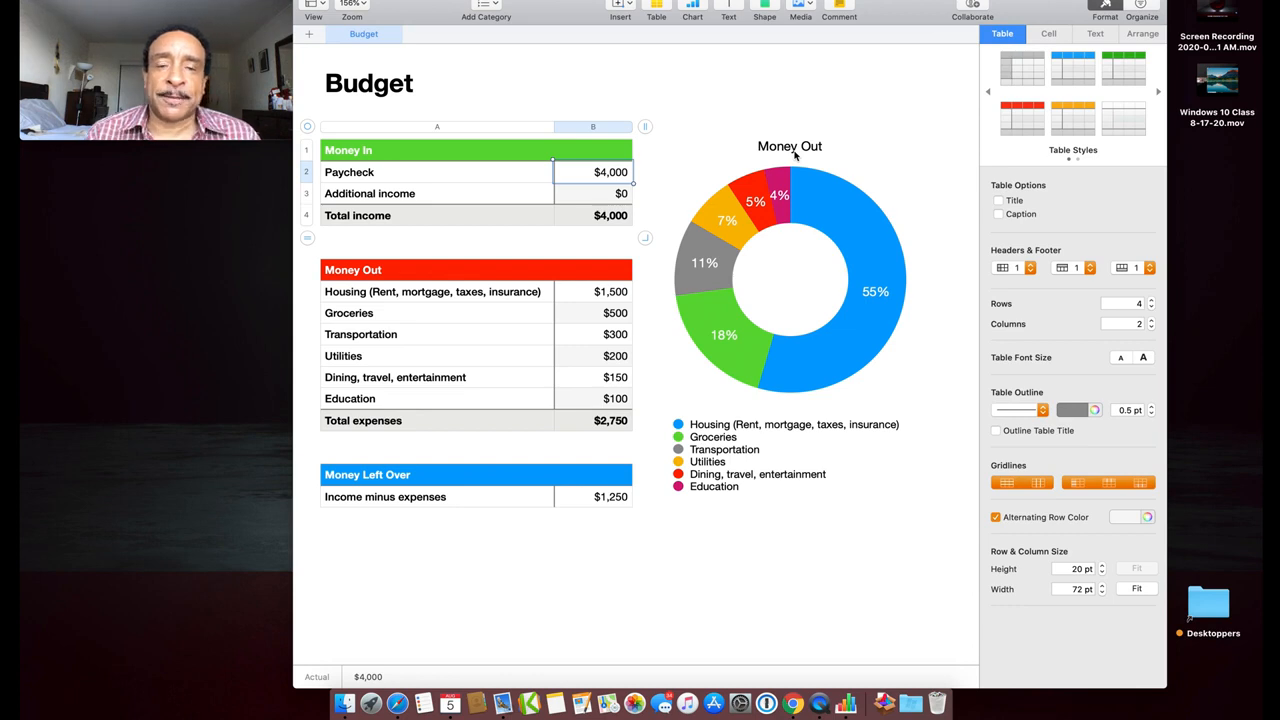
click(357, 87)
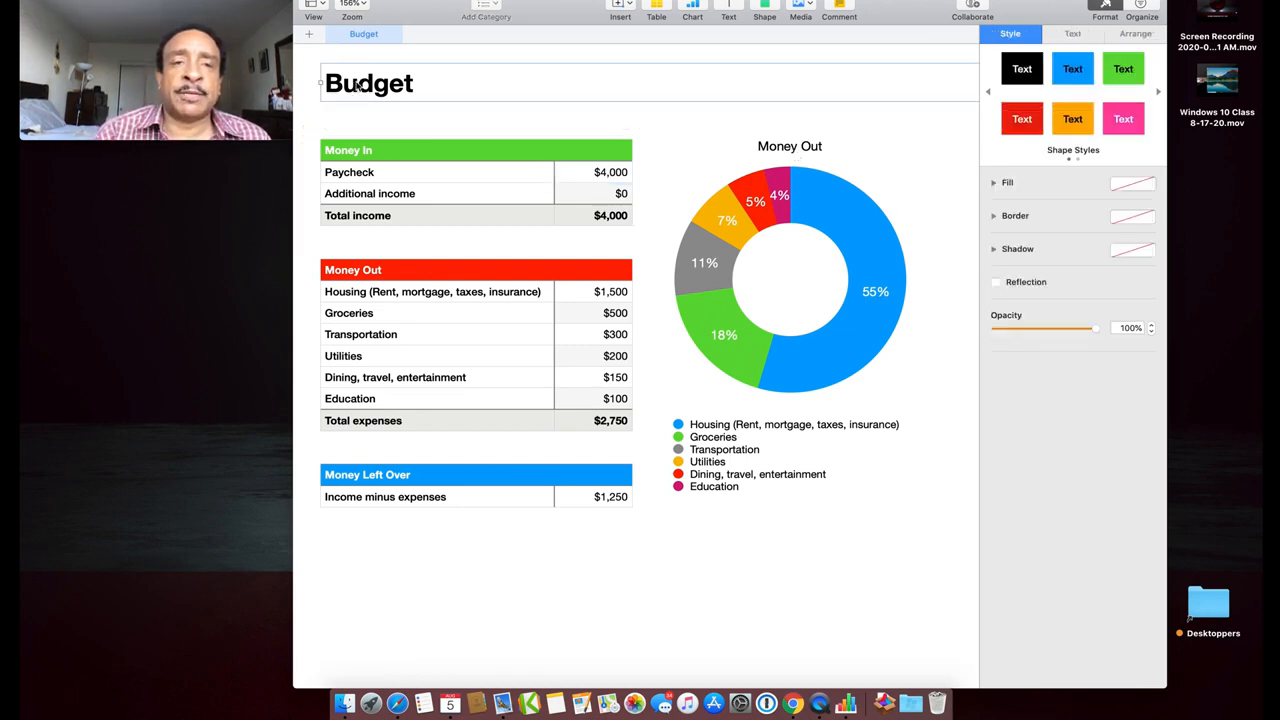
Change the sheet heading from 'Budget' to 'September Budget'
double_click(365, 86)
key(Left)
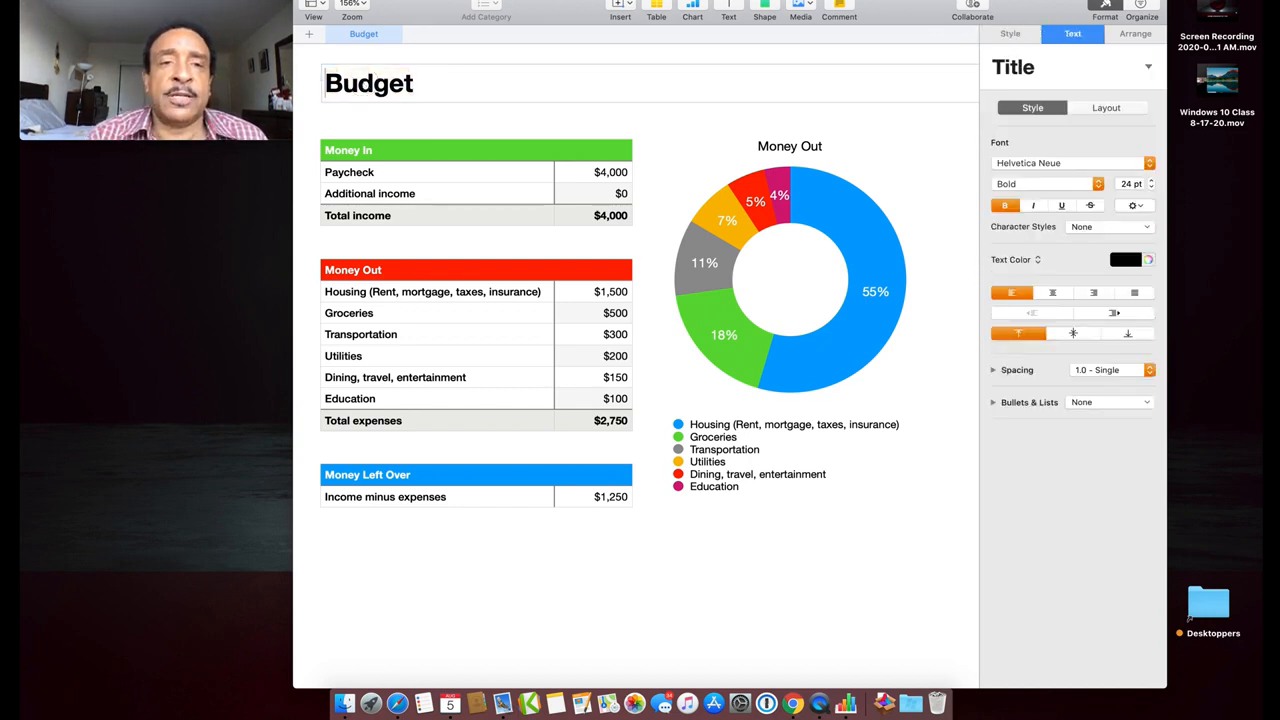
text(September)
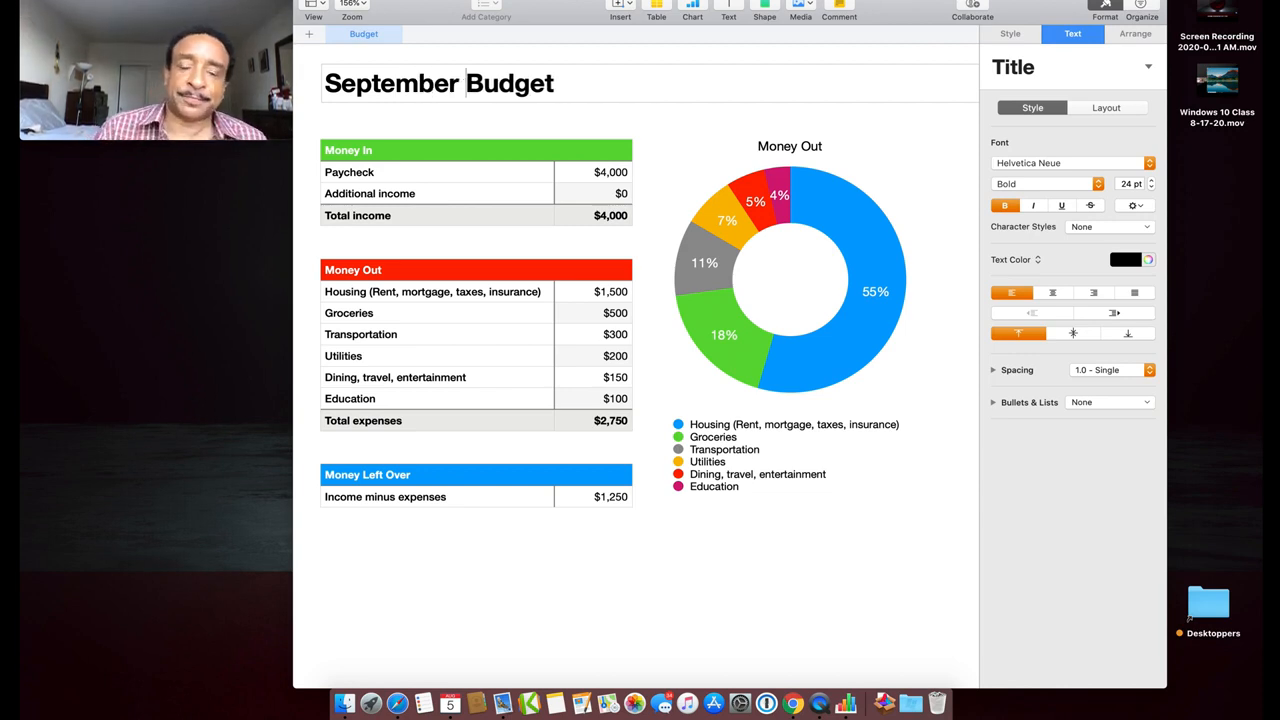
click(618, 122)
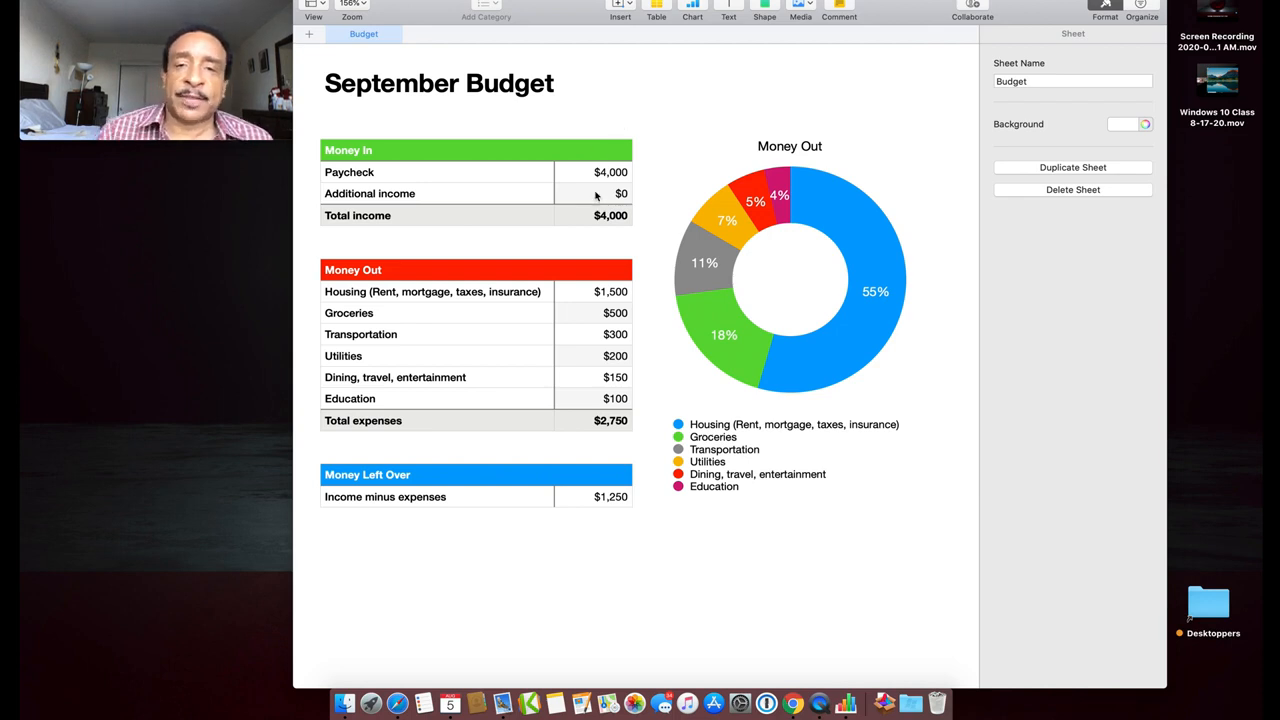
Enter $600 as the Additional income amount
click(623, 195)
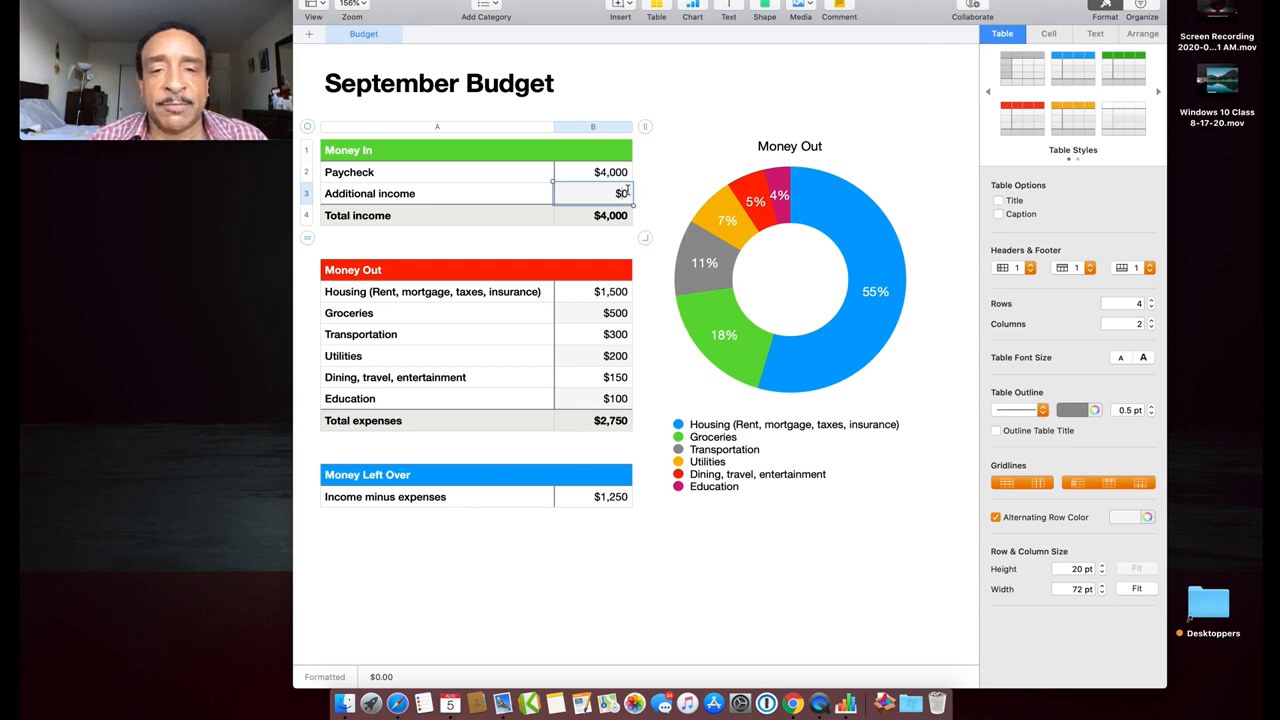
text($)
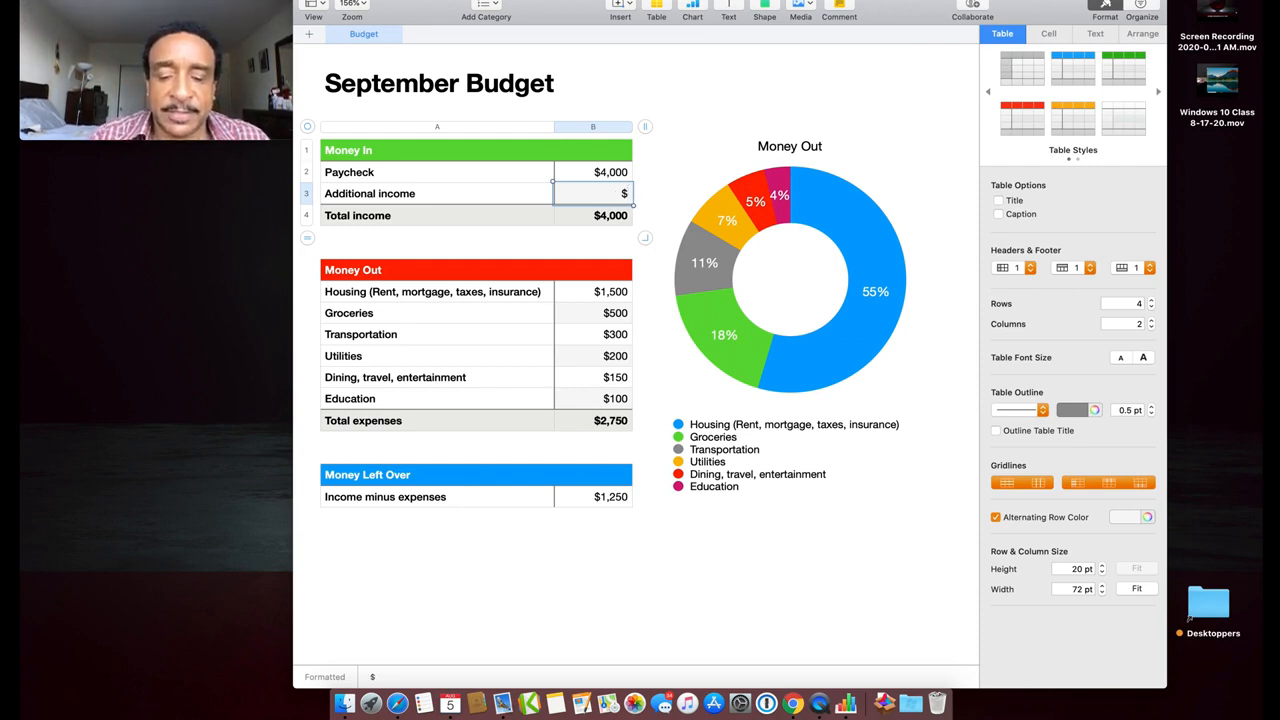
text(600)
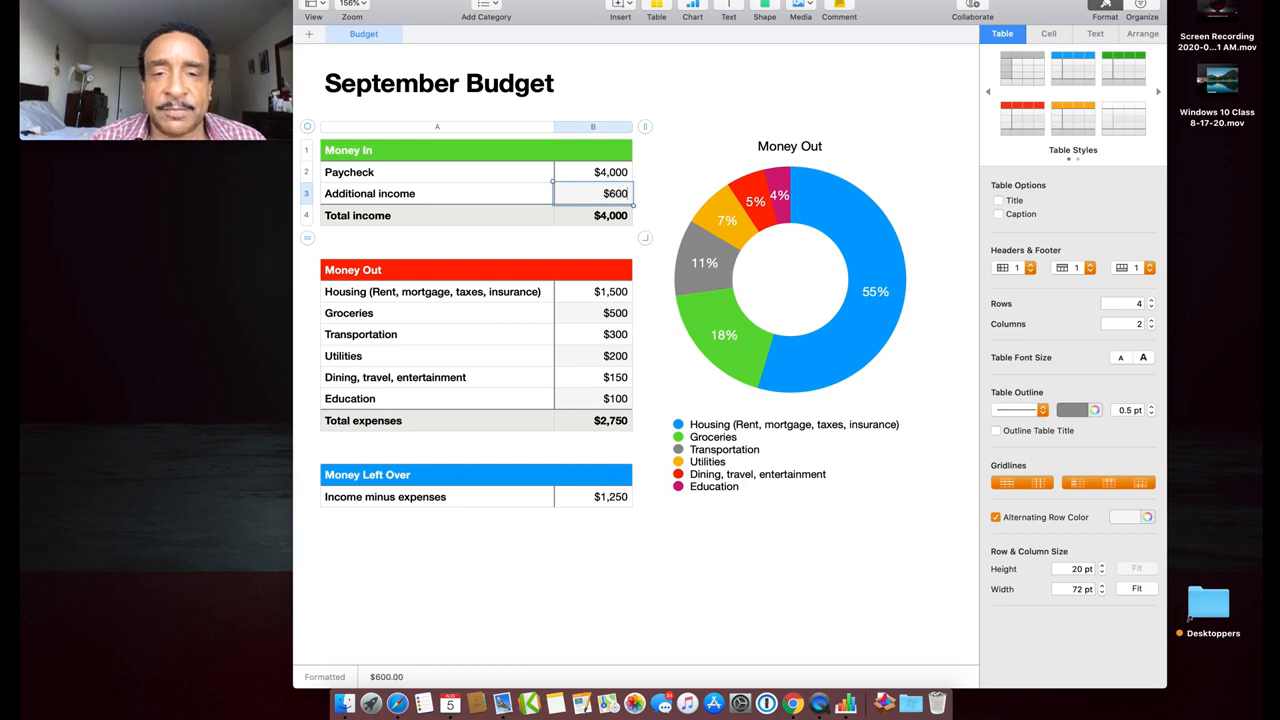
key(Return)
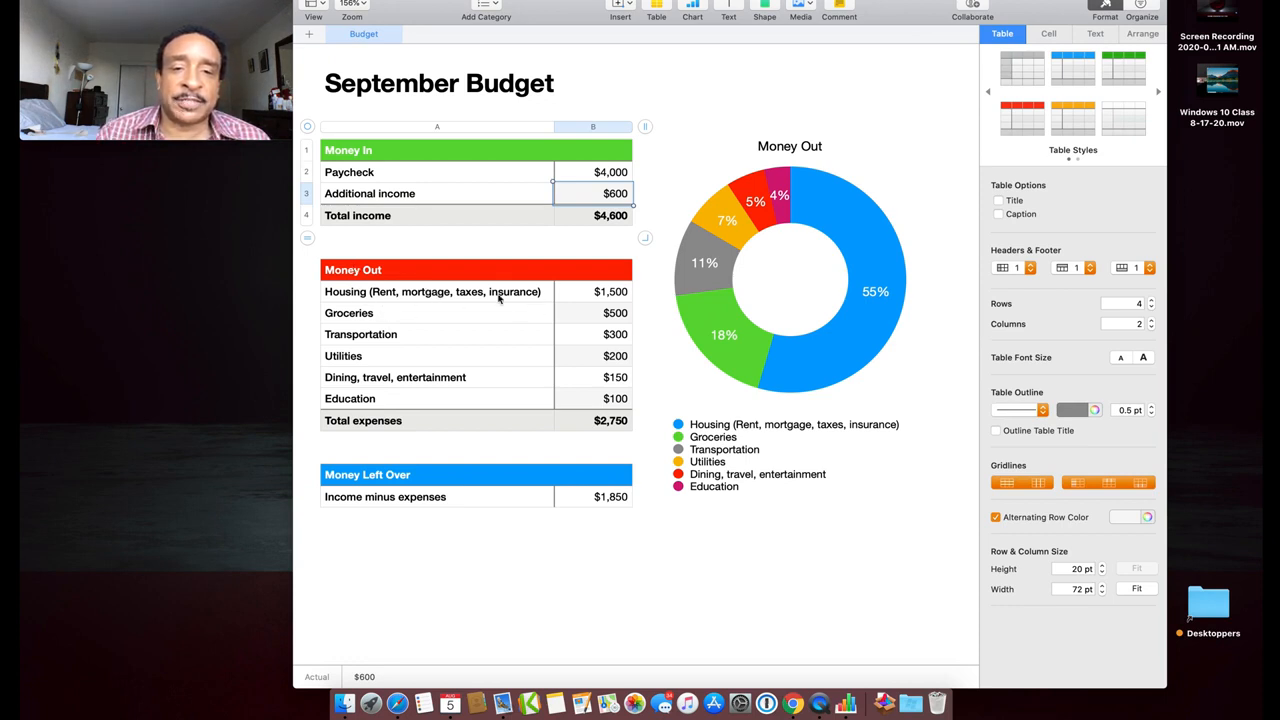
Change the Housing amount to $1,800 and Groceries to $470
click(613, 294)
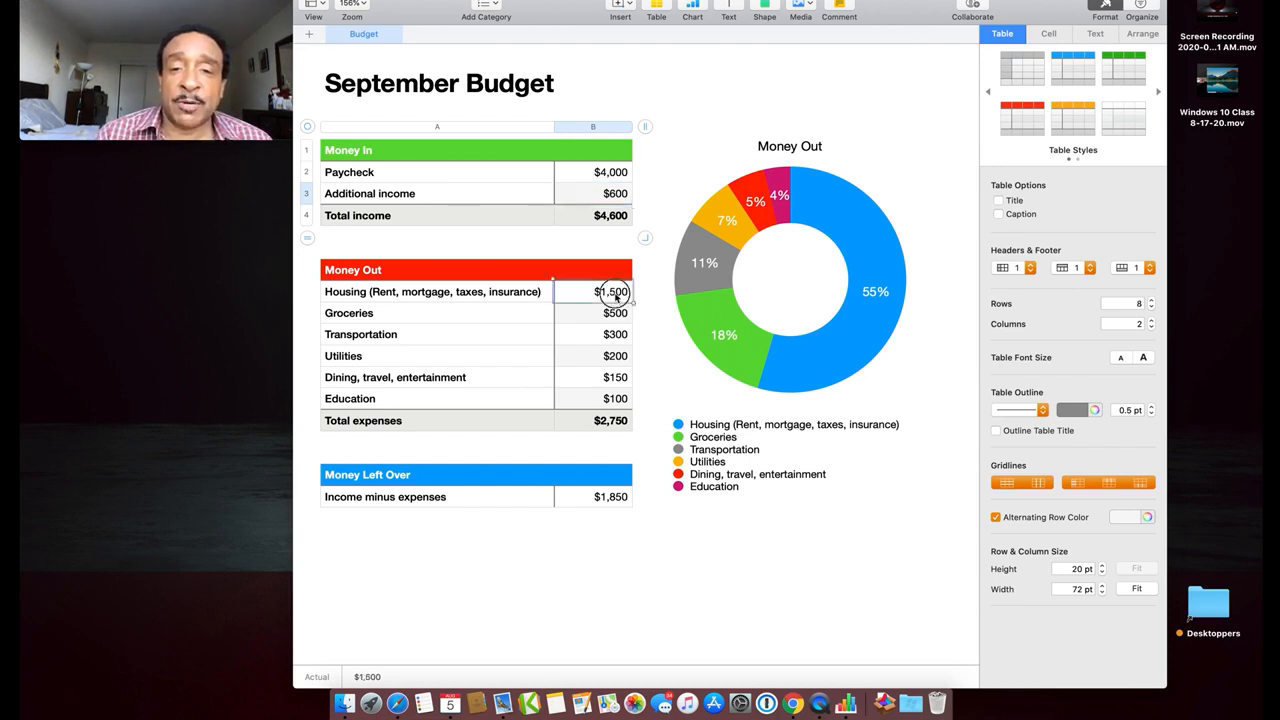
text(1800)
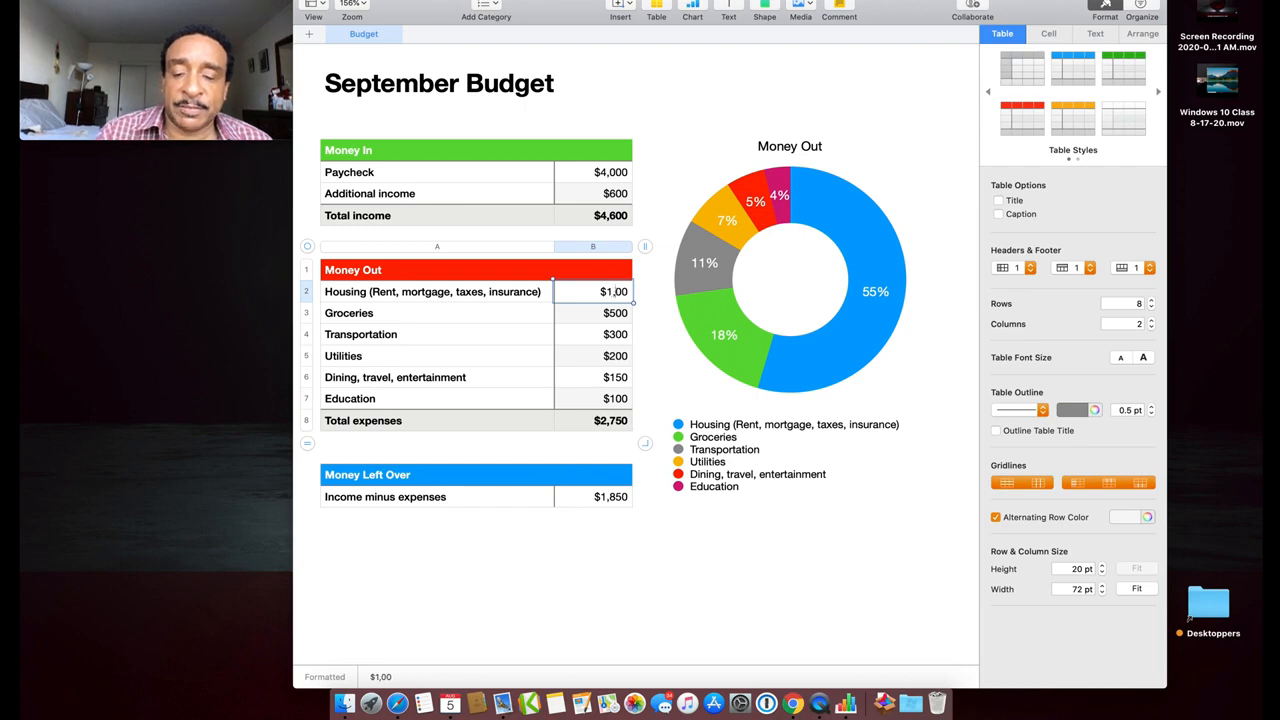
key(Return)
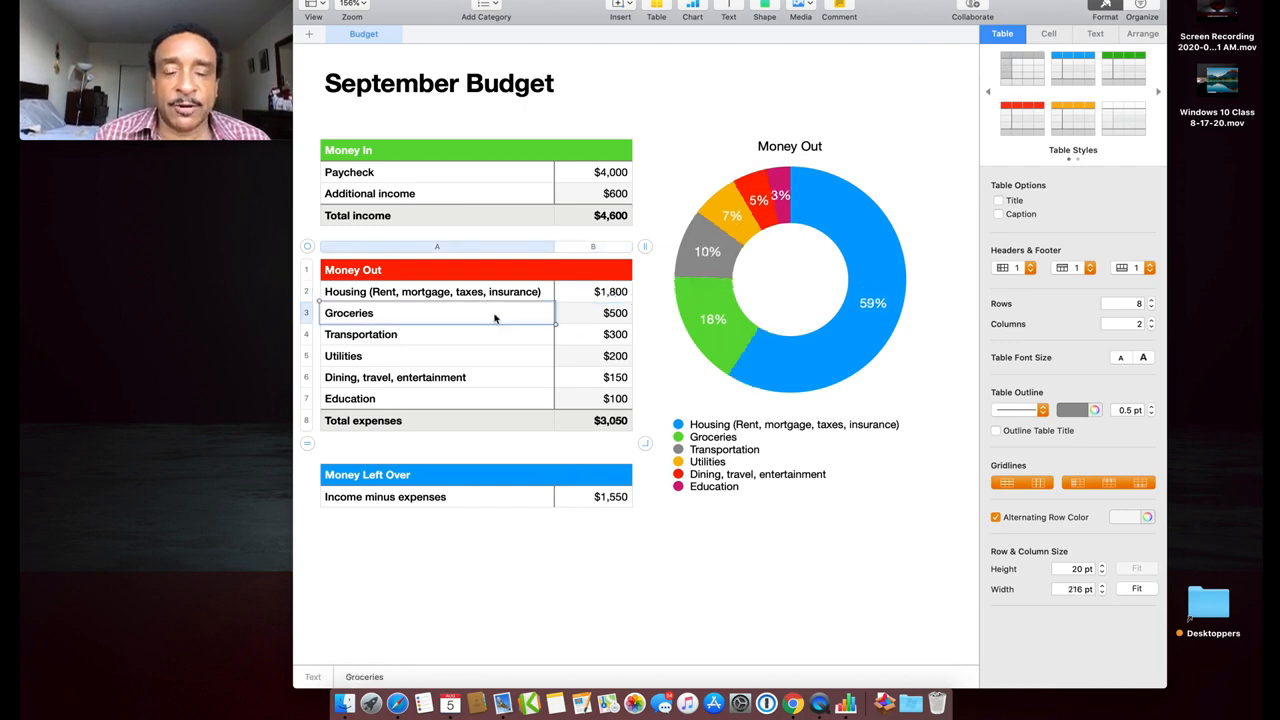
click(614, 315)
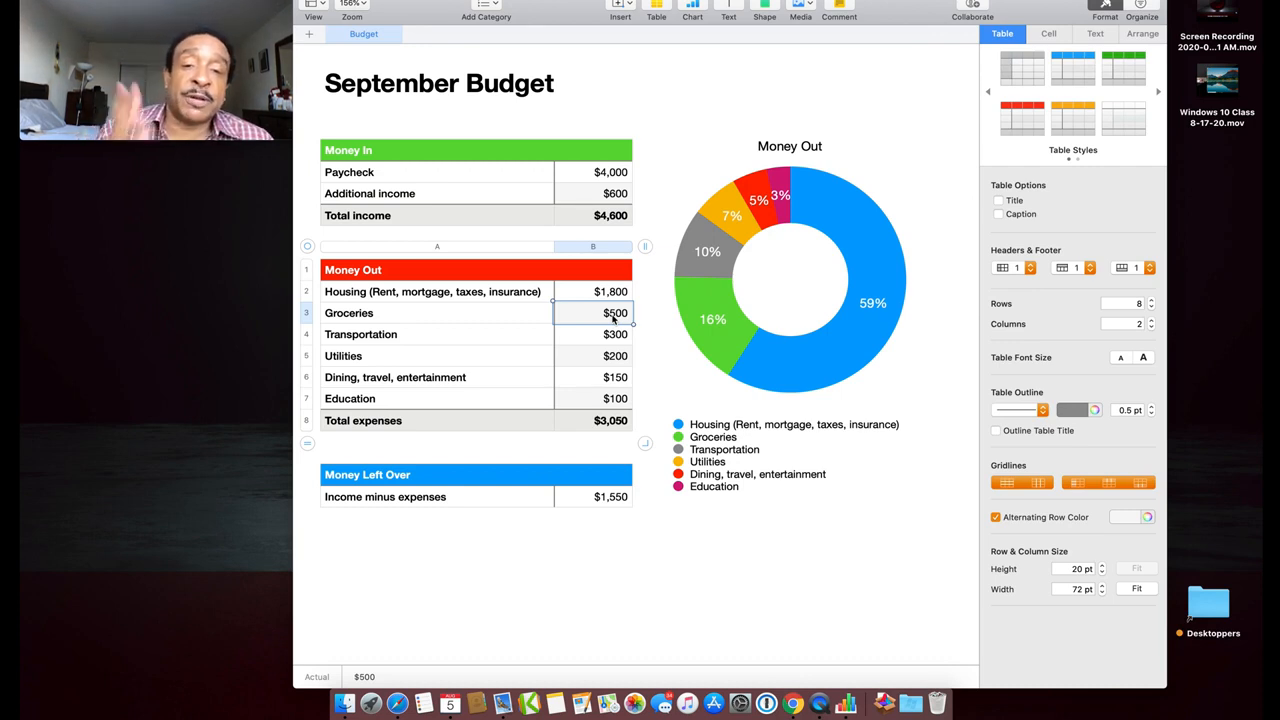
click(618, 313)
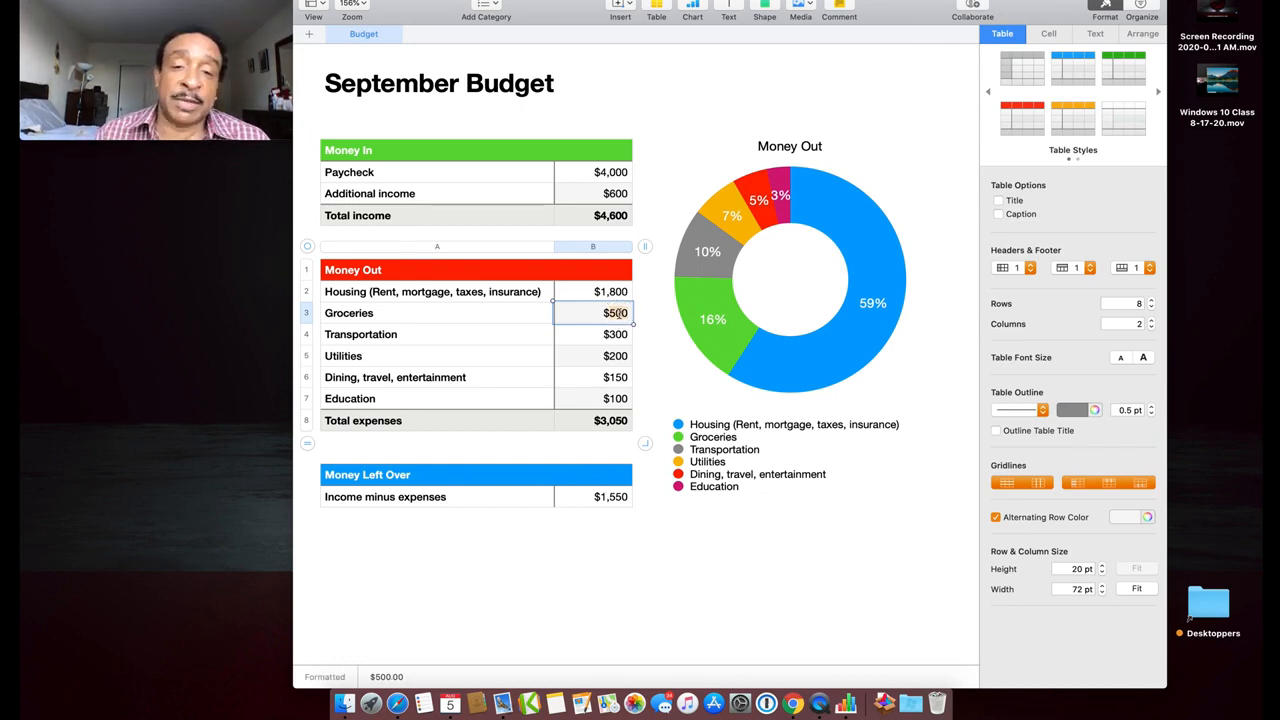
text(4)
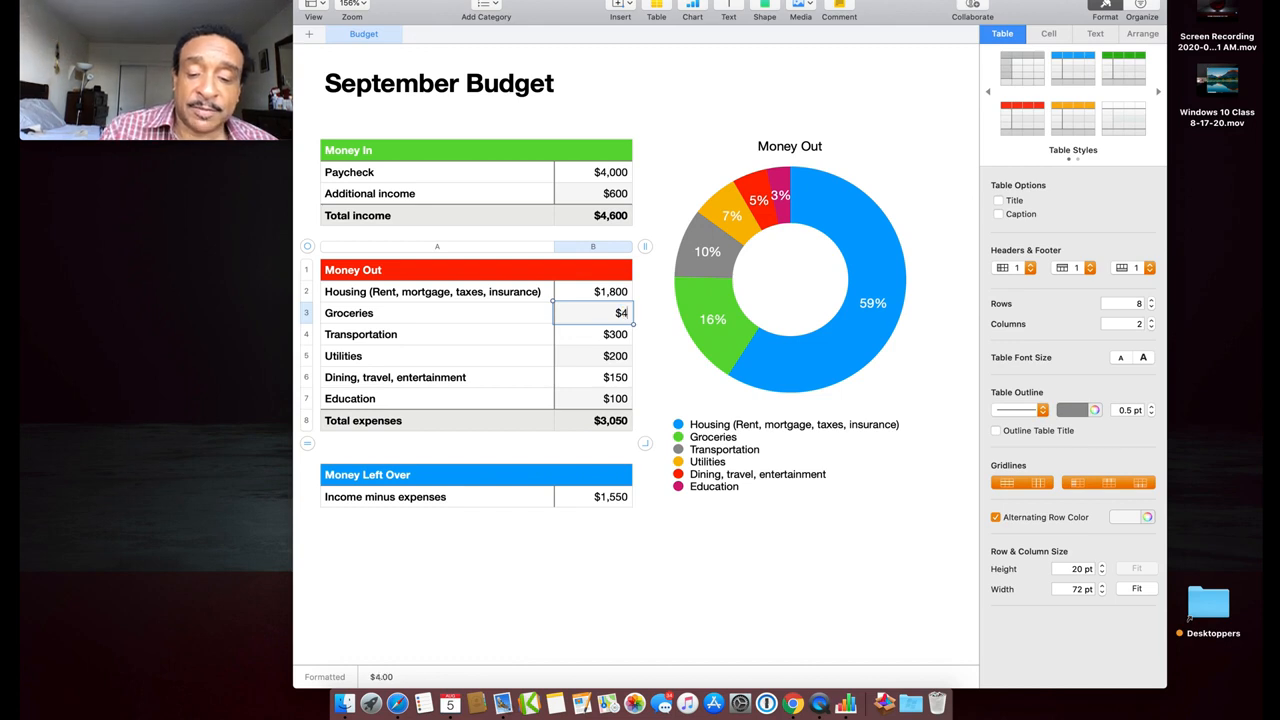
text(70)
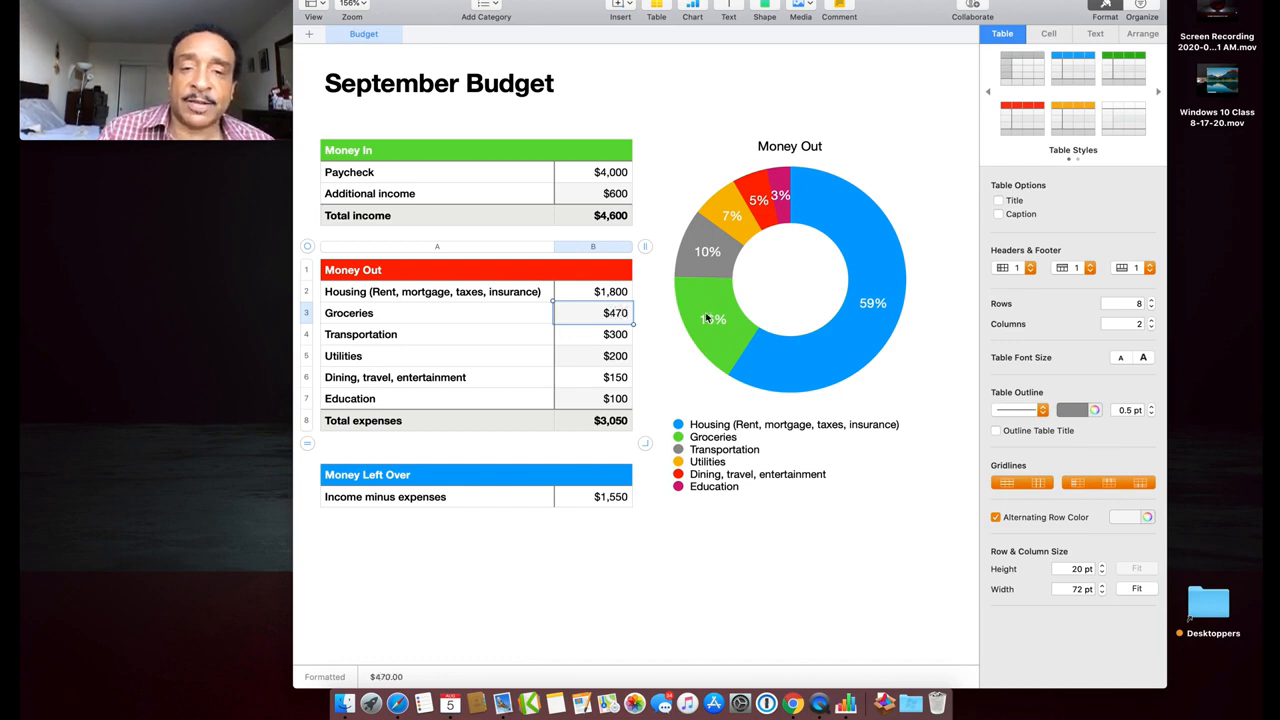
click(617, 334)
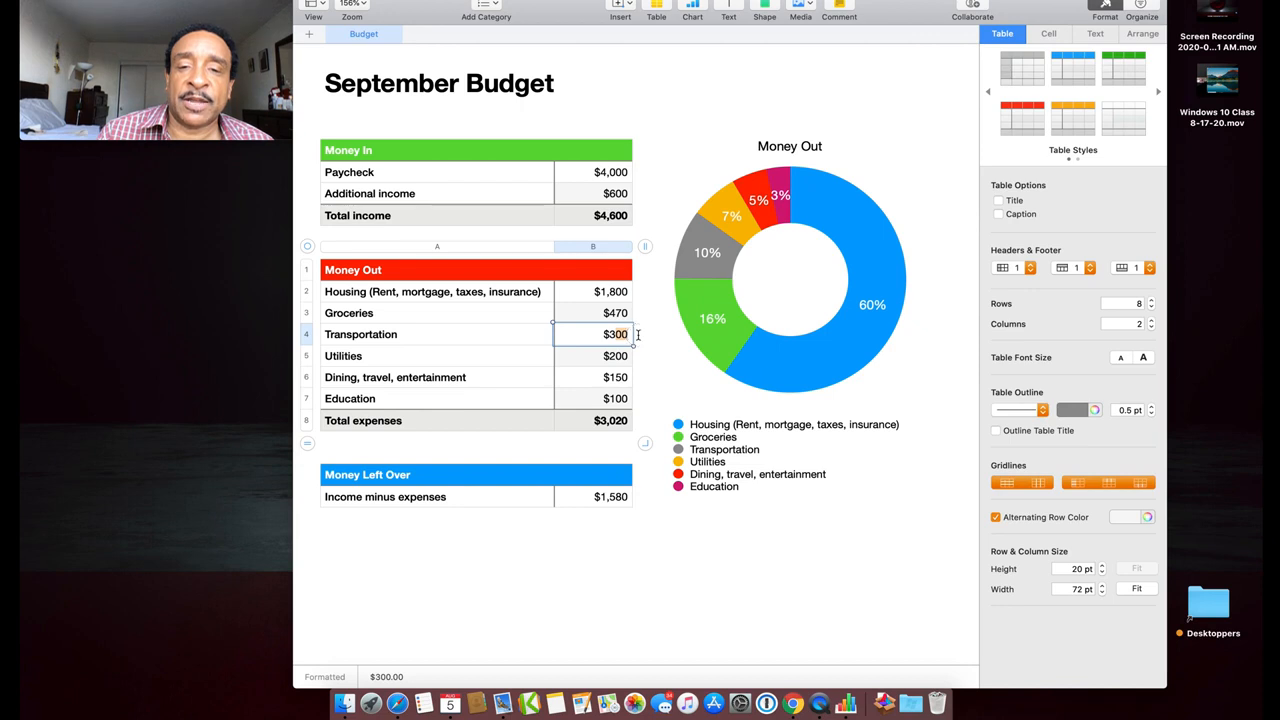
Set the Transportation amount to $140, correcting an earlier 125 entry
drag(627, 334, 613, 334)
text(1)
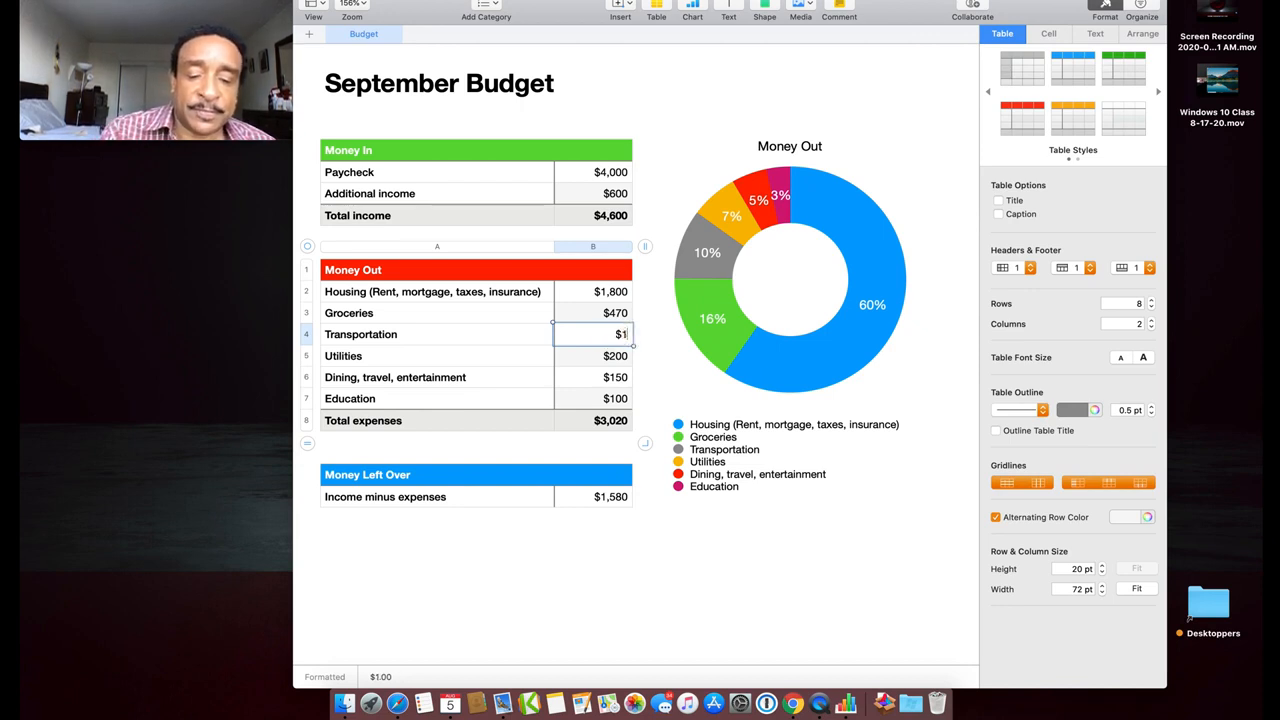
text(25)
key(Return)
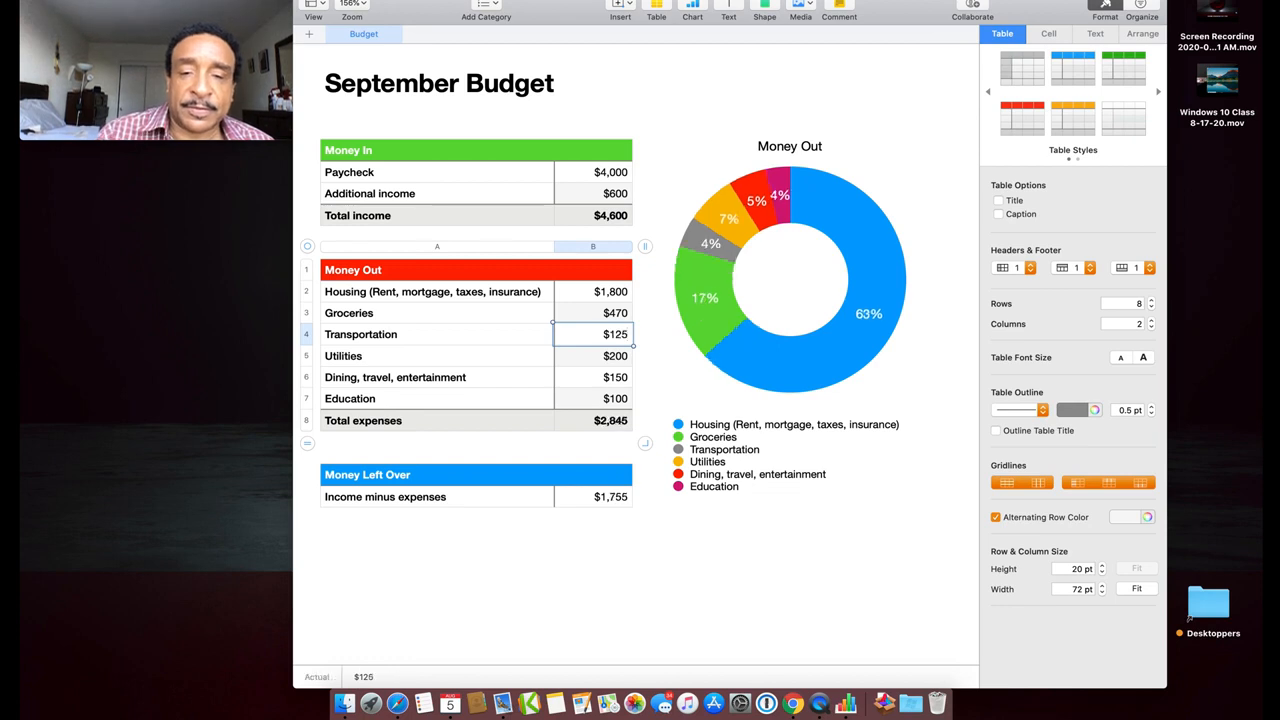
double_click(618, 338)
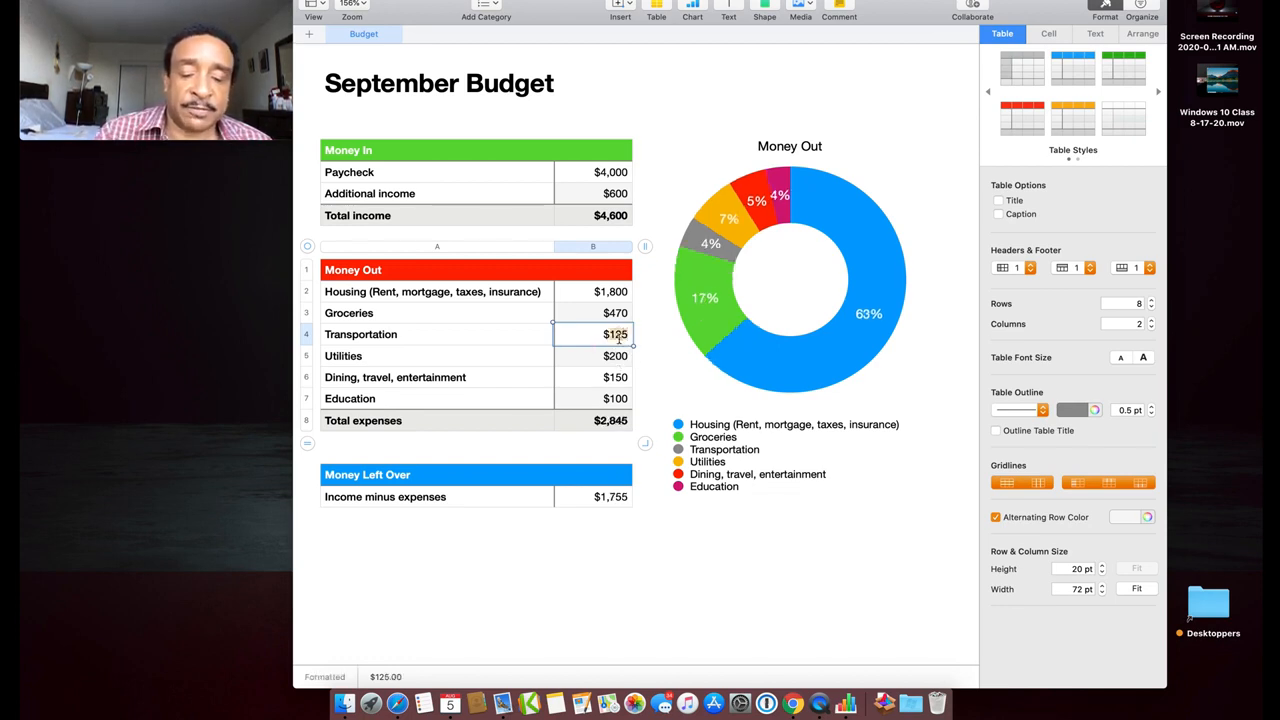
text(40)
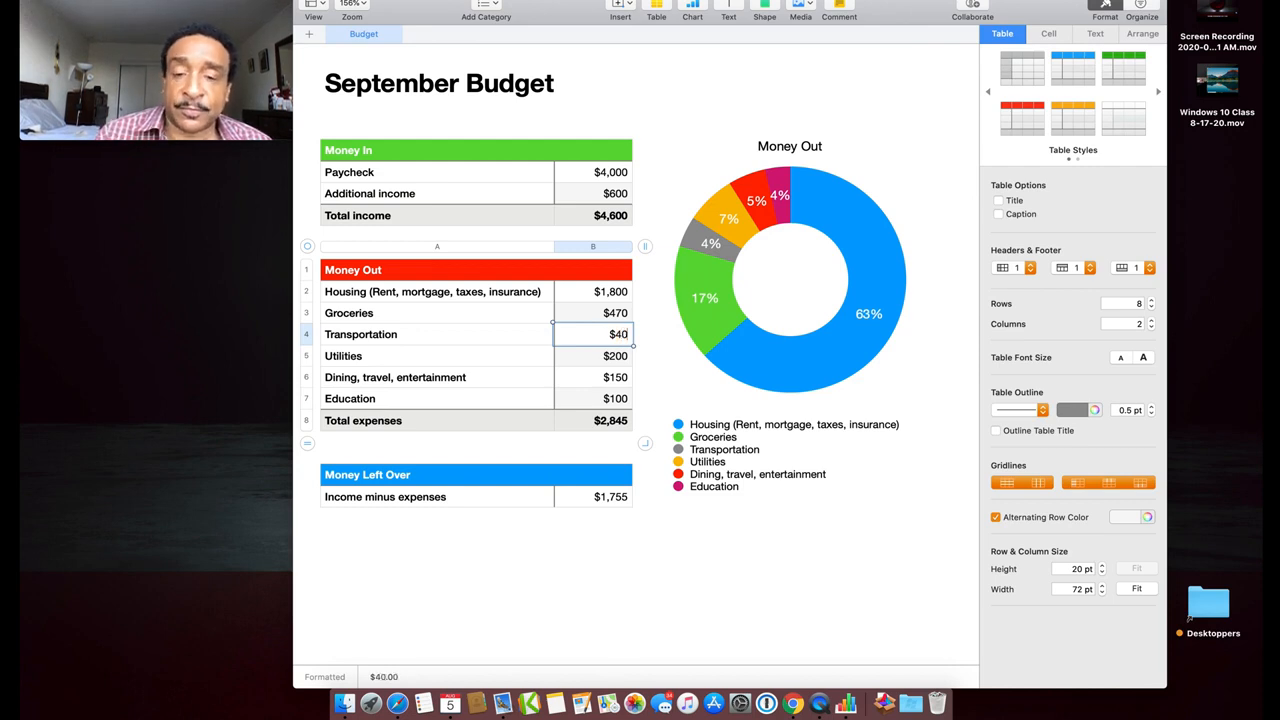
text(1)
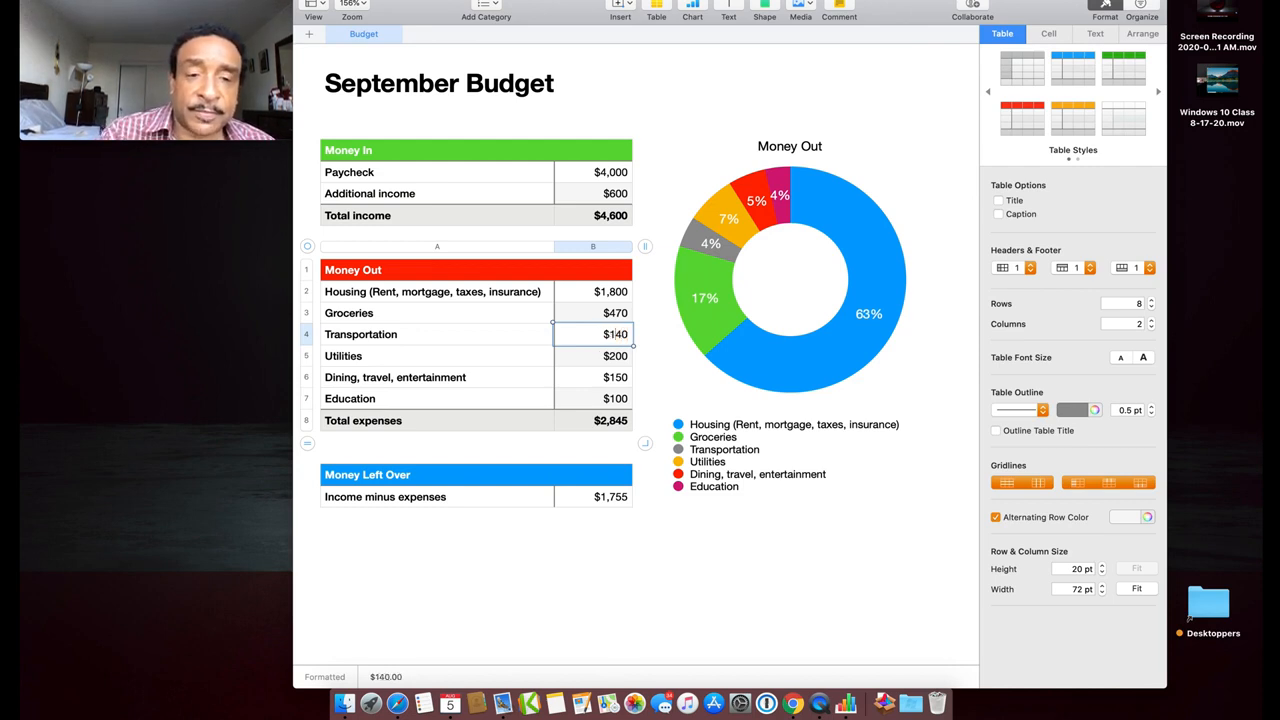
click(620, 358)
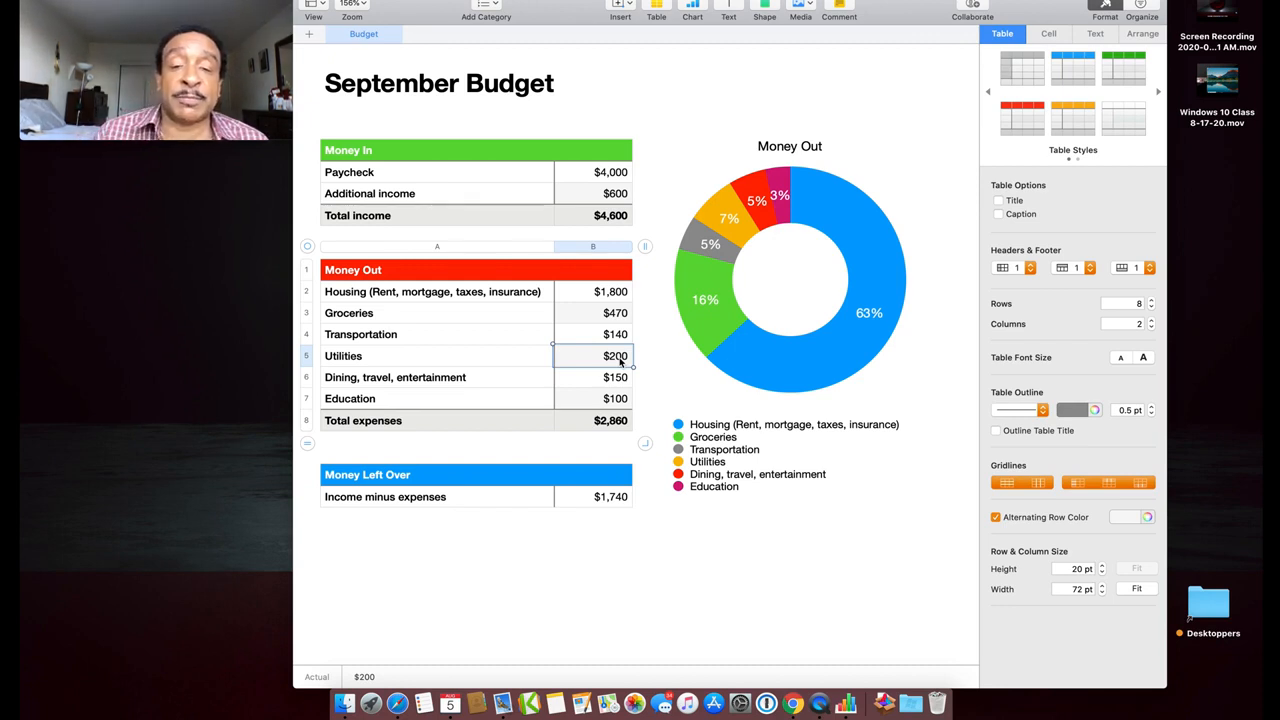
Set Utilities to $160 and Dining, travel, entertainment to $180, fixing a mistyped $220
double_click(620, 360)
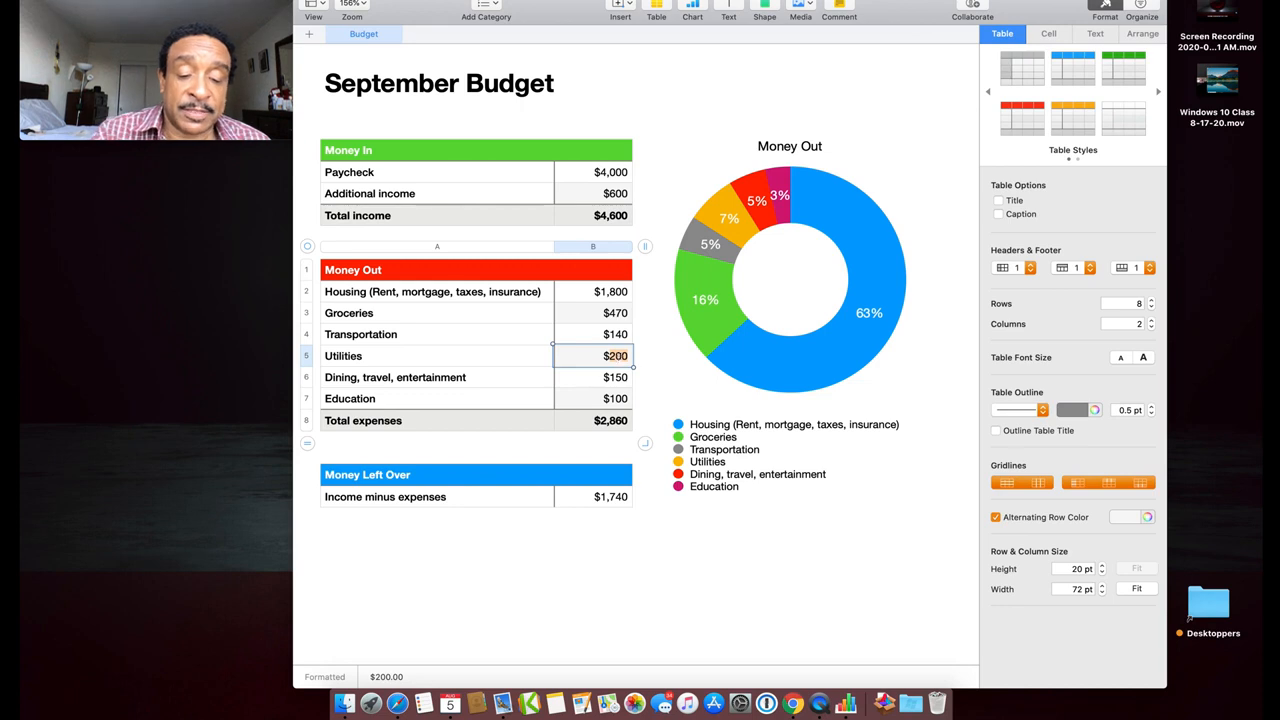
text(1)
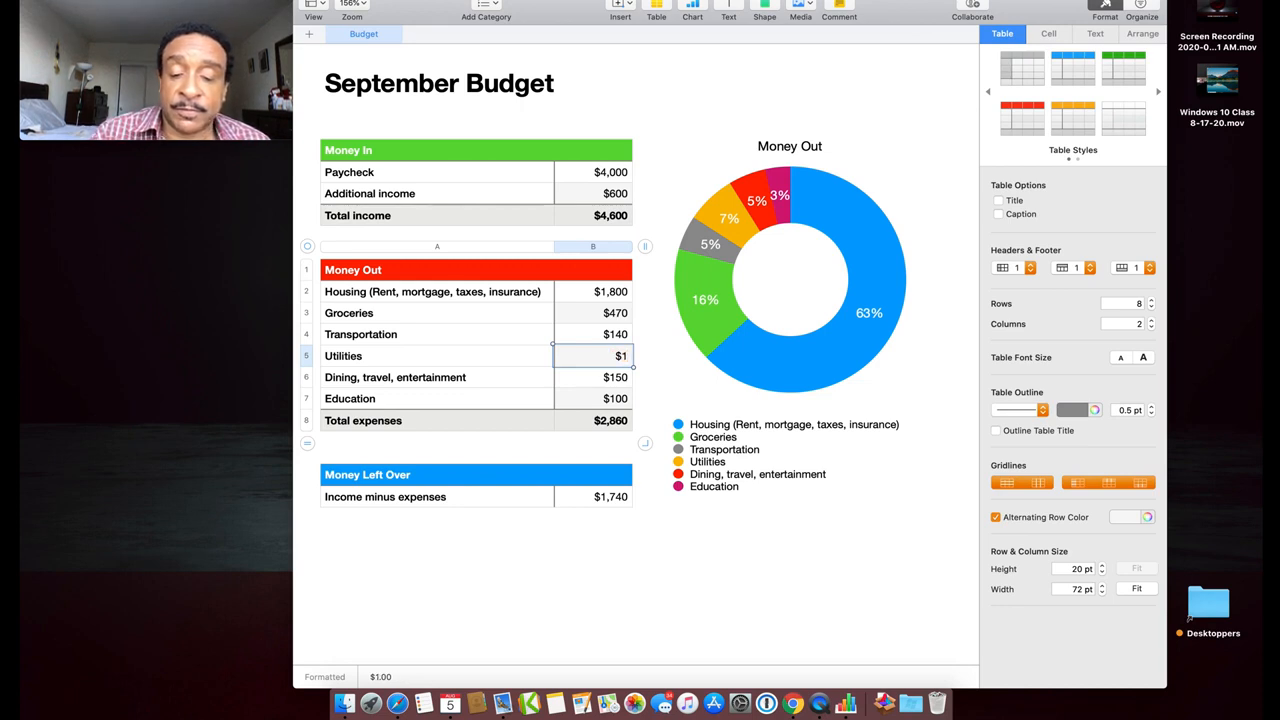
text(60)
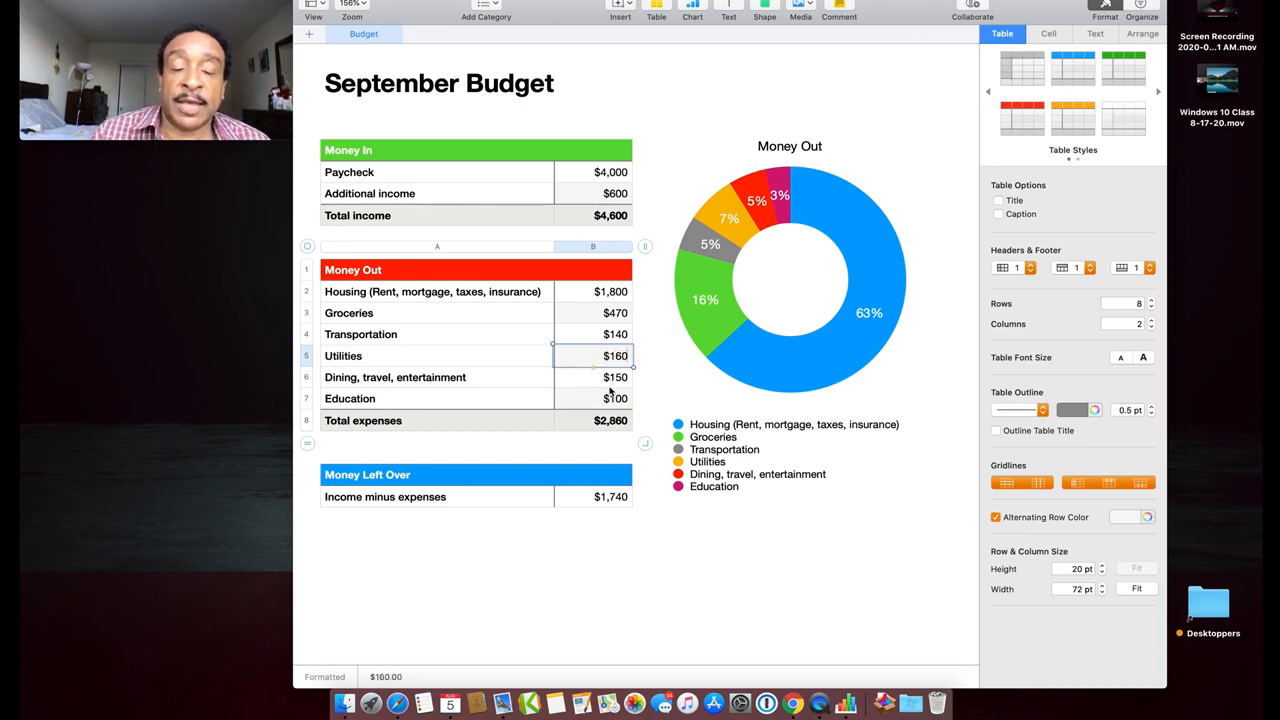
click(617, 381)
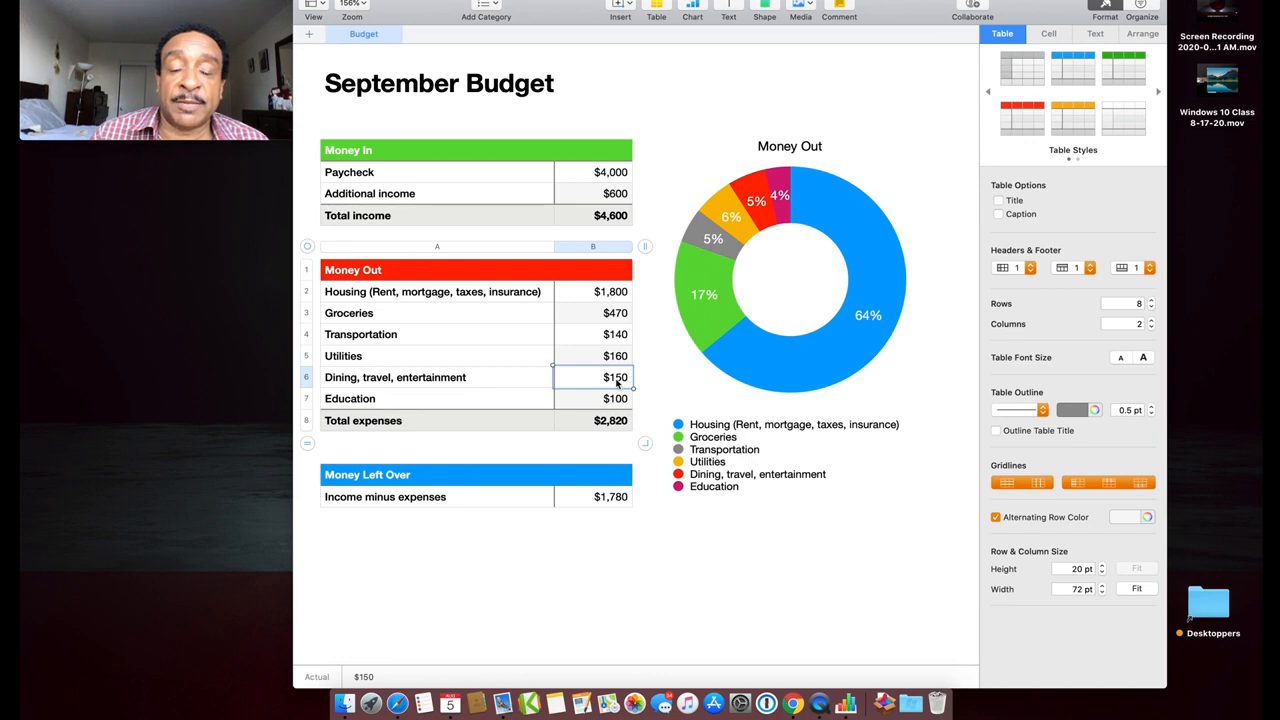
double_click(617, 380)
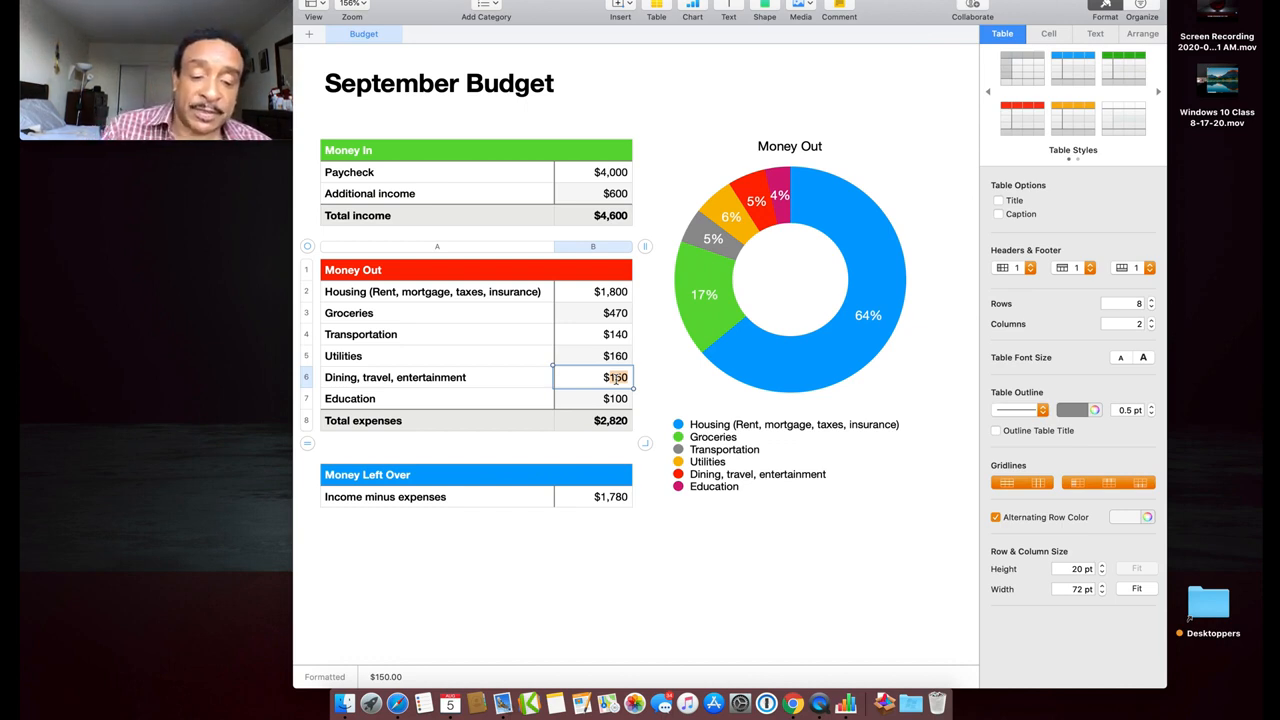
text(220)
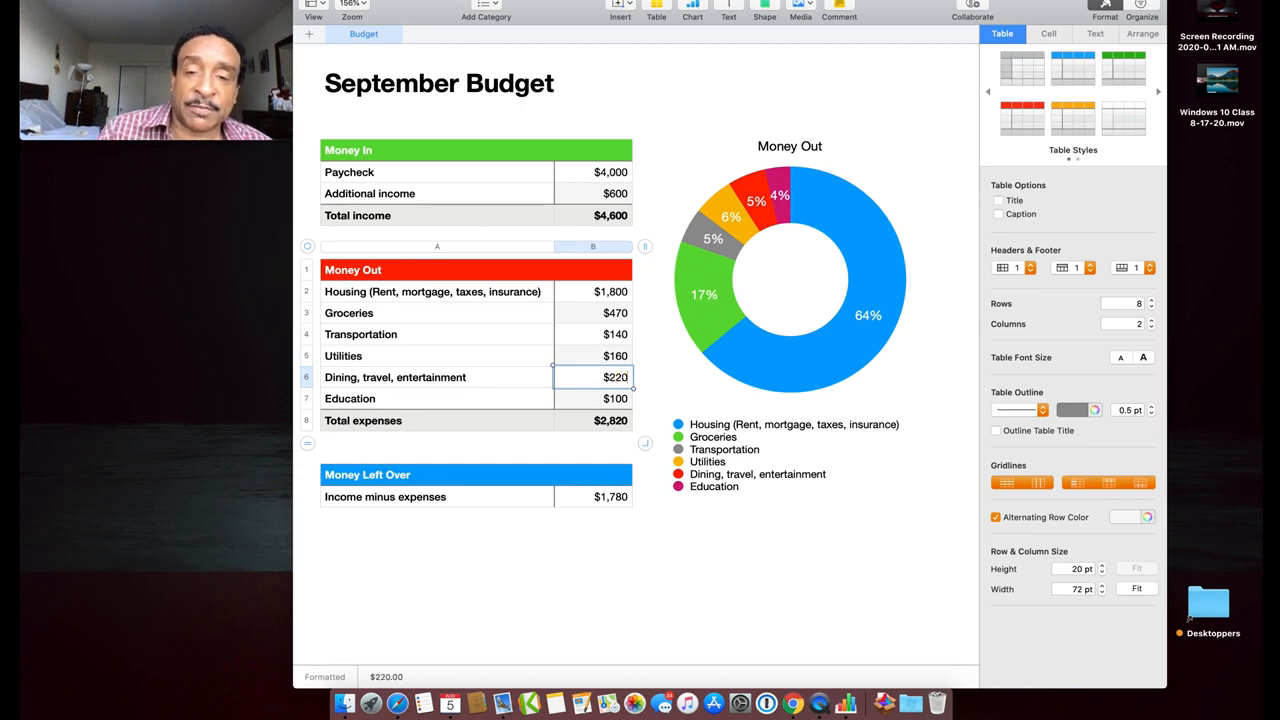
click(615, 398)
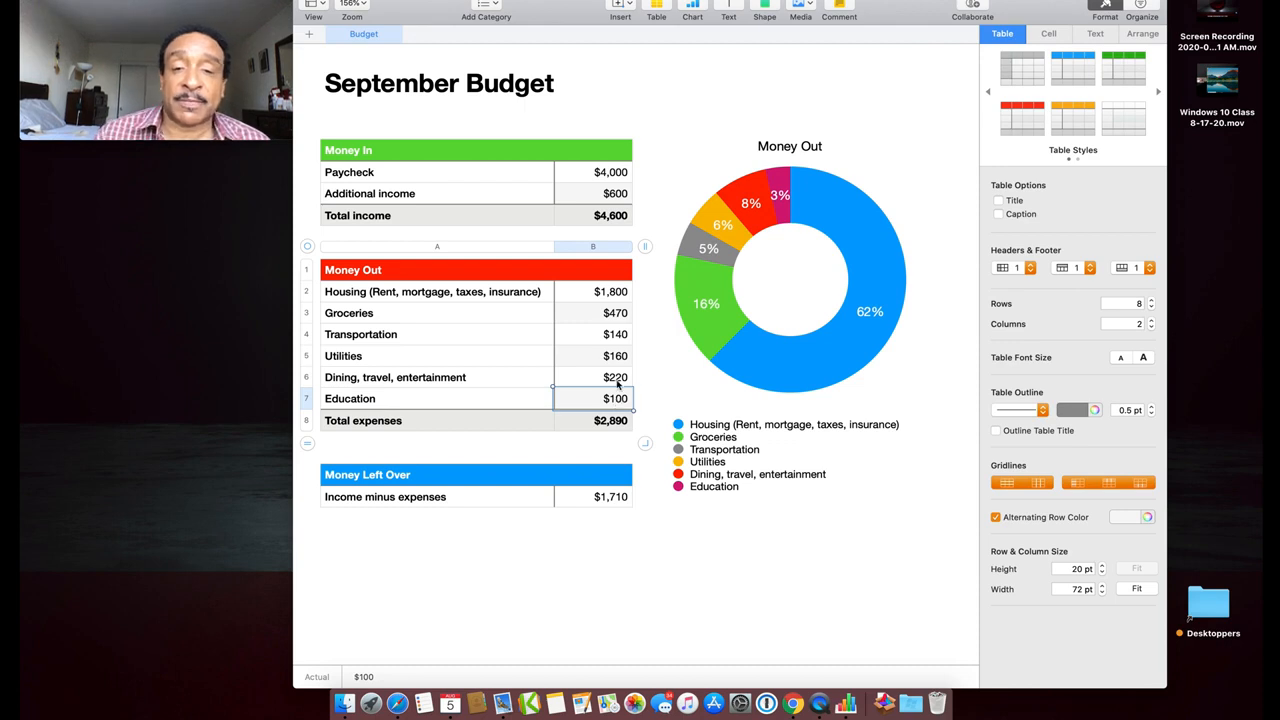
click(617, 379)
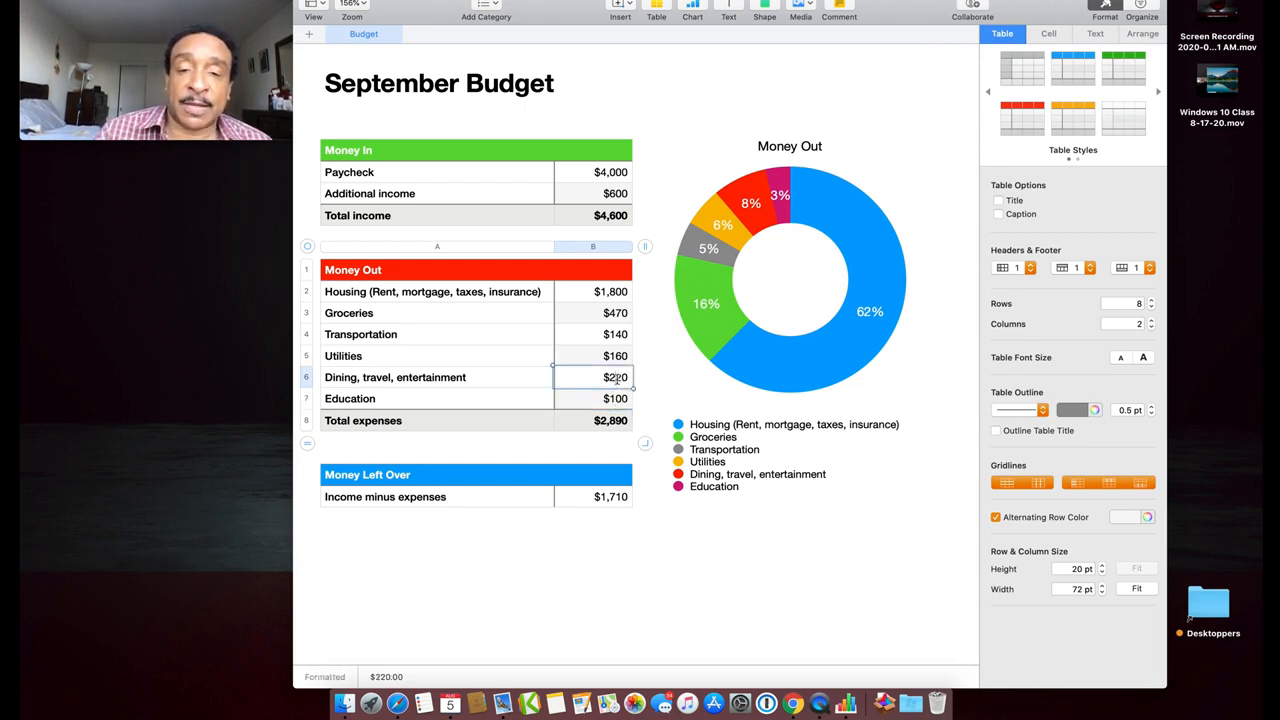
text(20)
text(1)
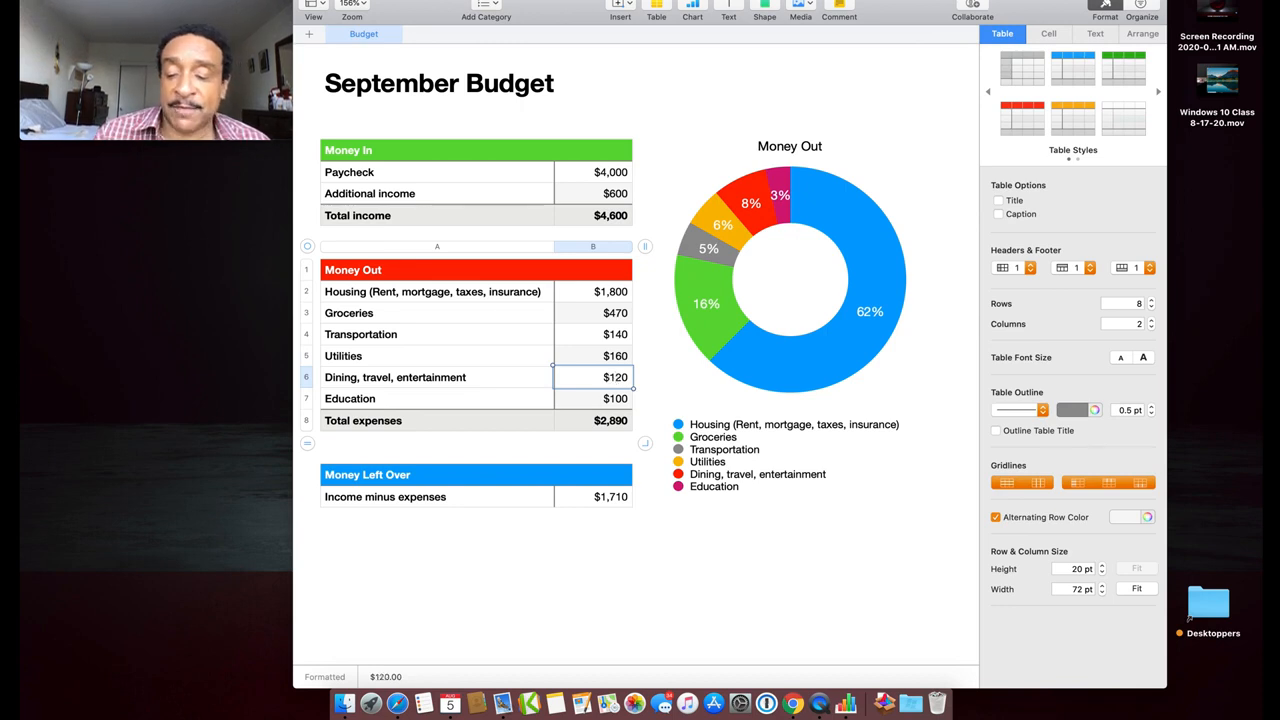
key(Right)
key(BackSpace)
text(8)
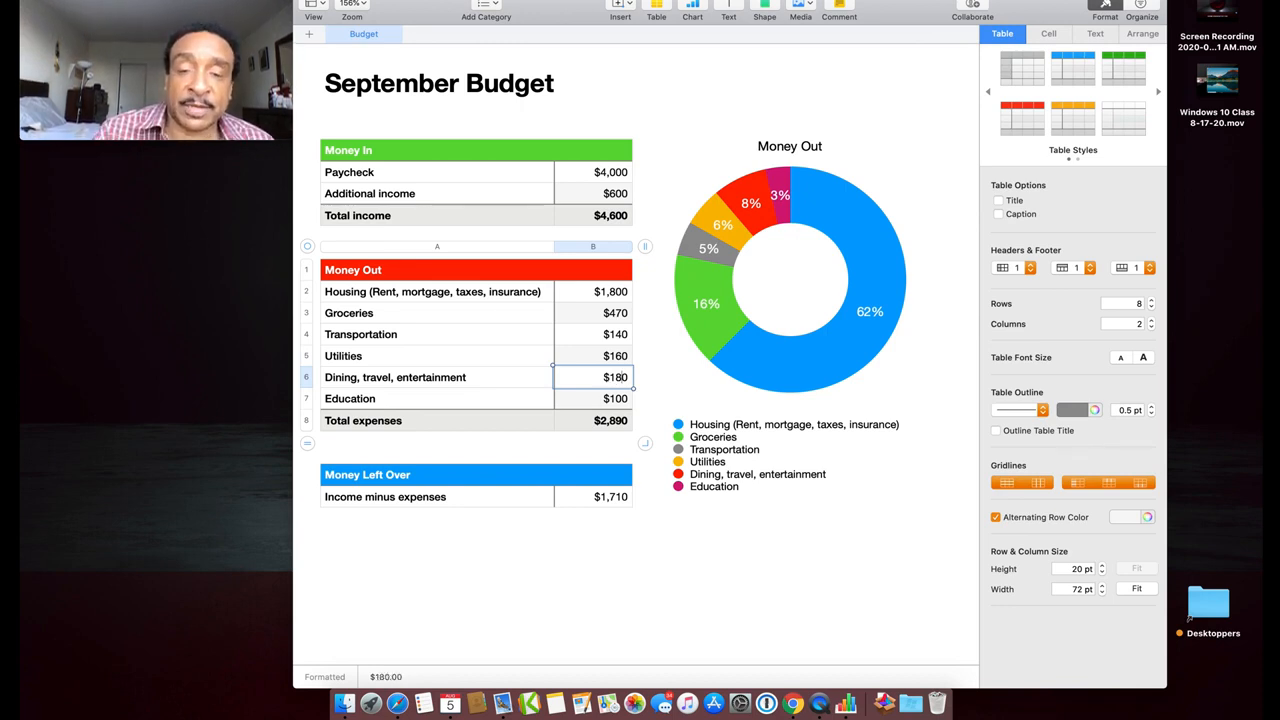
click(620, 399)
Change the Education amount from $100 to $110
click(619, 398)
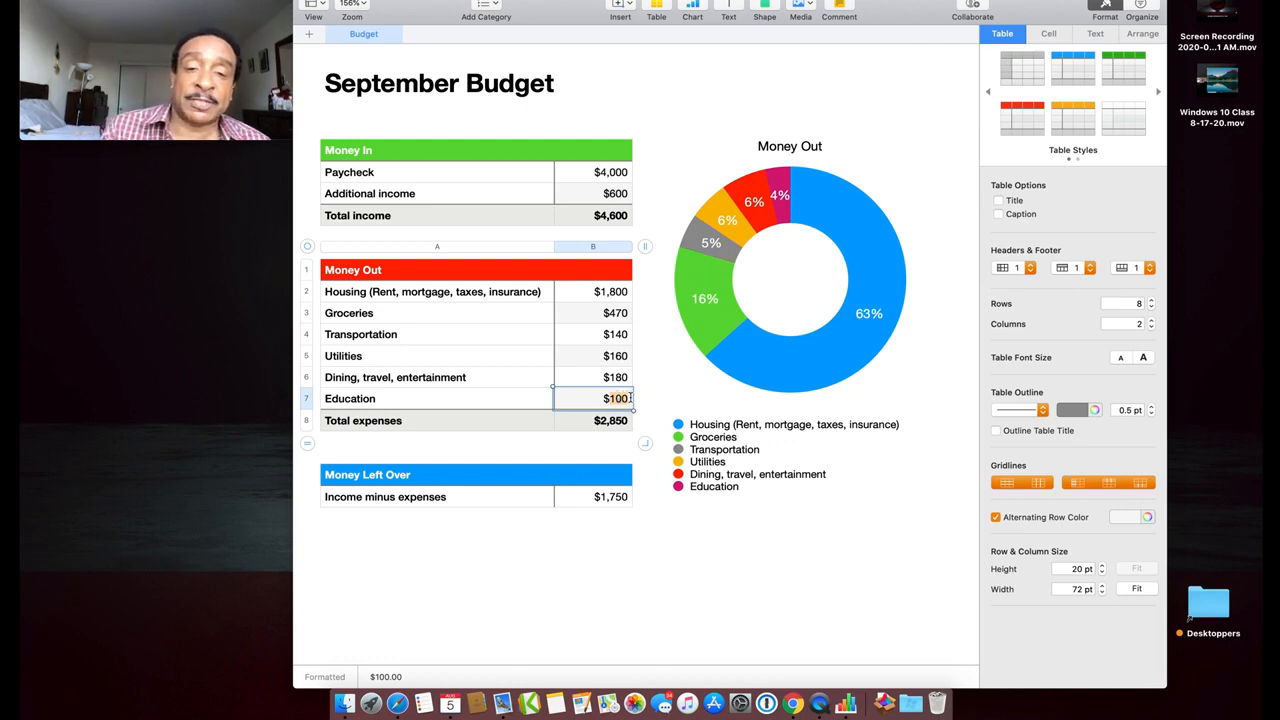
click(622, 399)
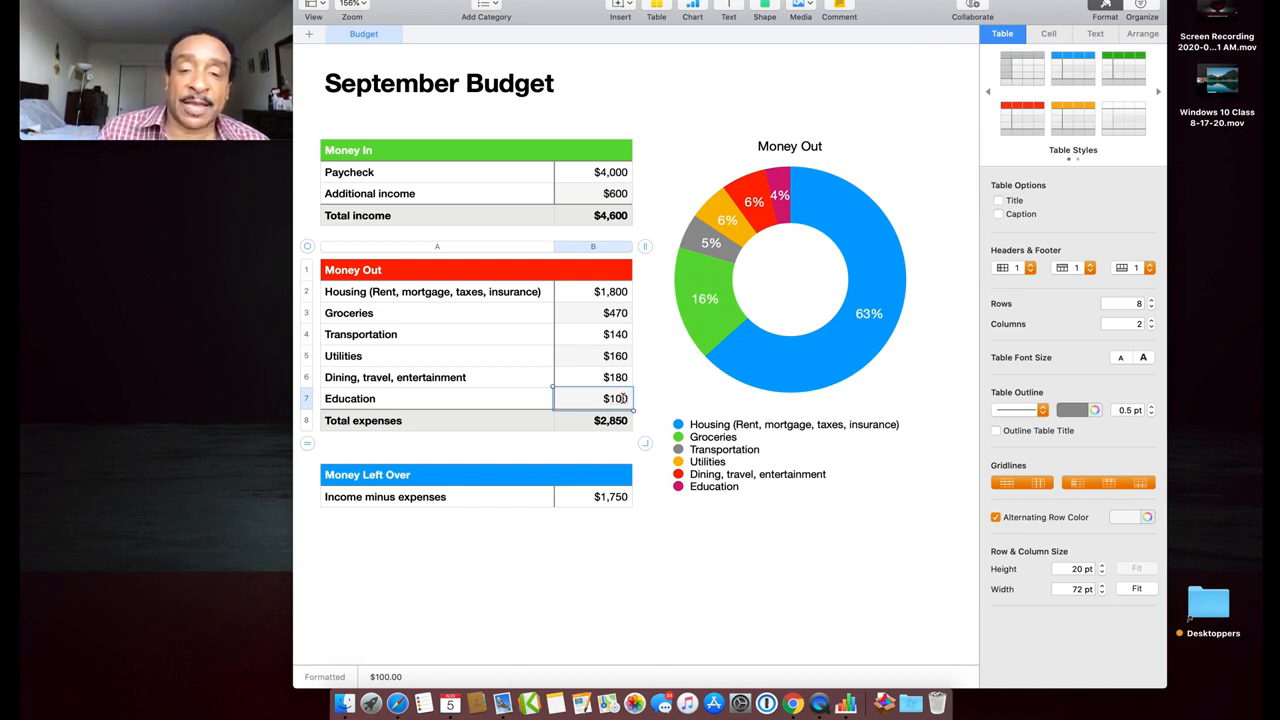
key(BackSpace)
text(1)
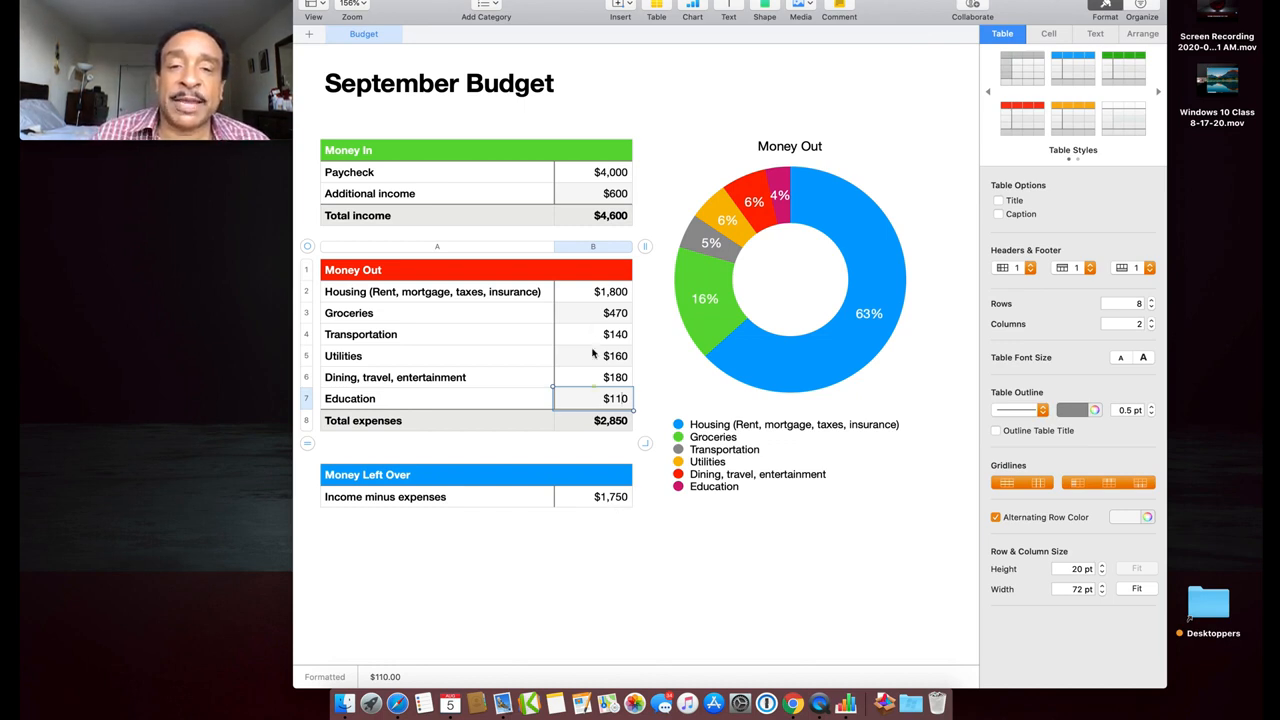
Commit Education at $110 and type 3000 into the Paycheck amount
click(606, 177)
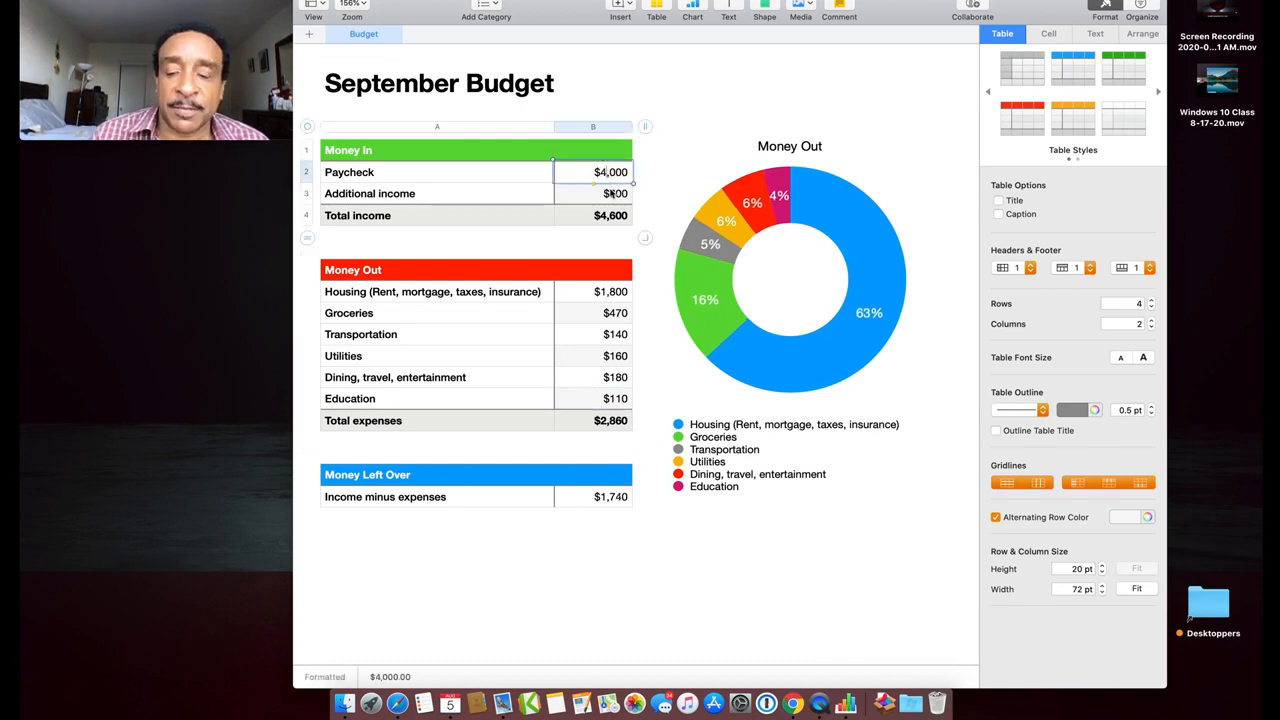
text(3000)
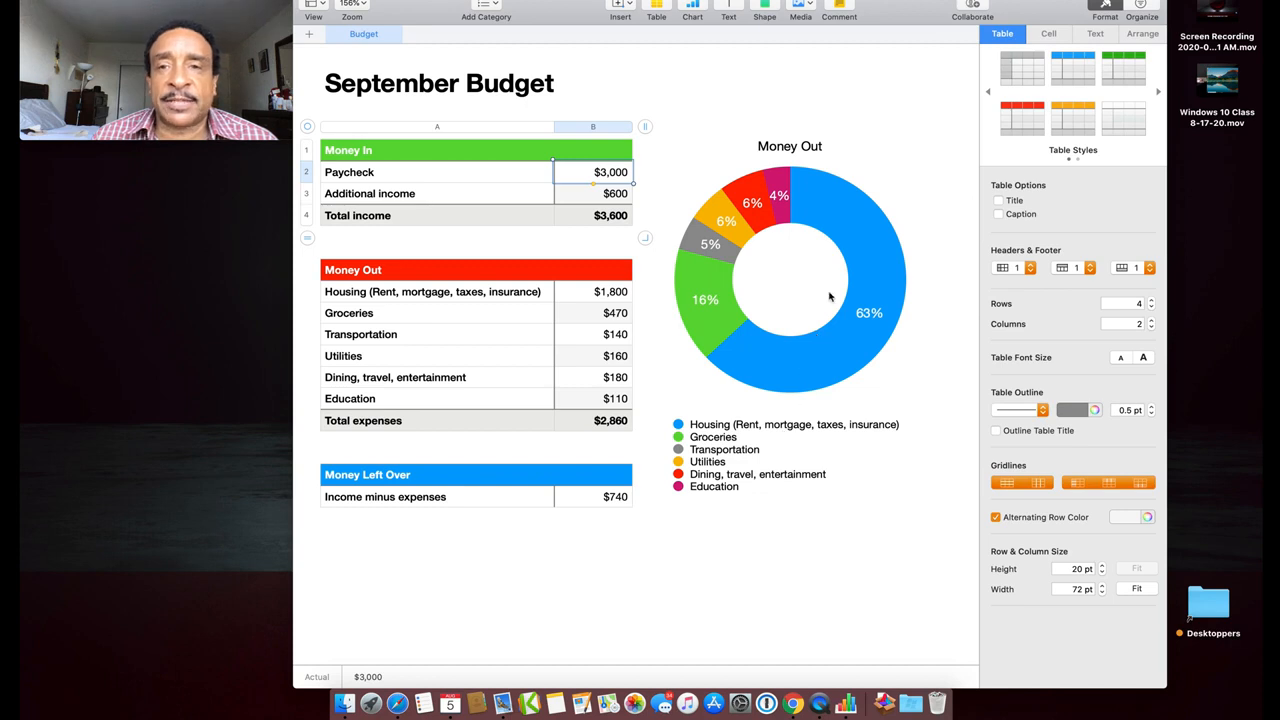
right_click(852, 255)
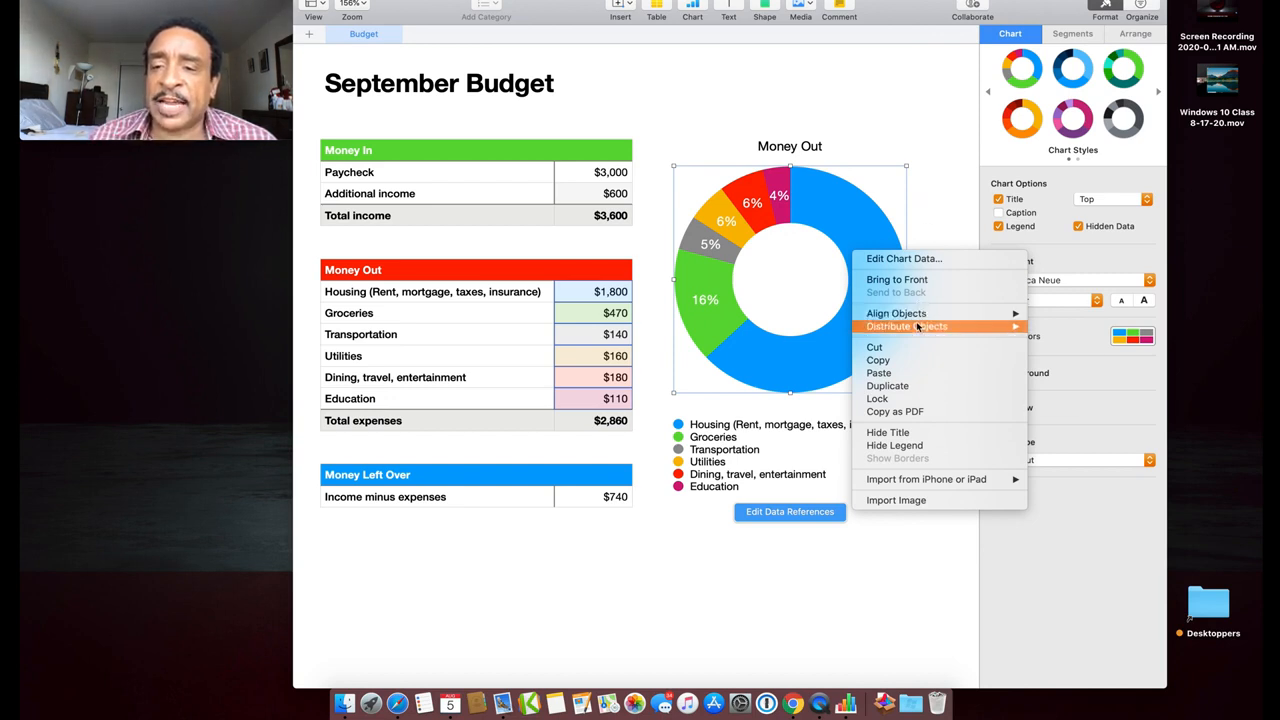
mouse_move(918, 327)
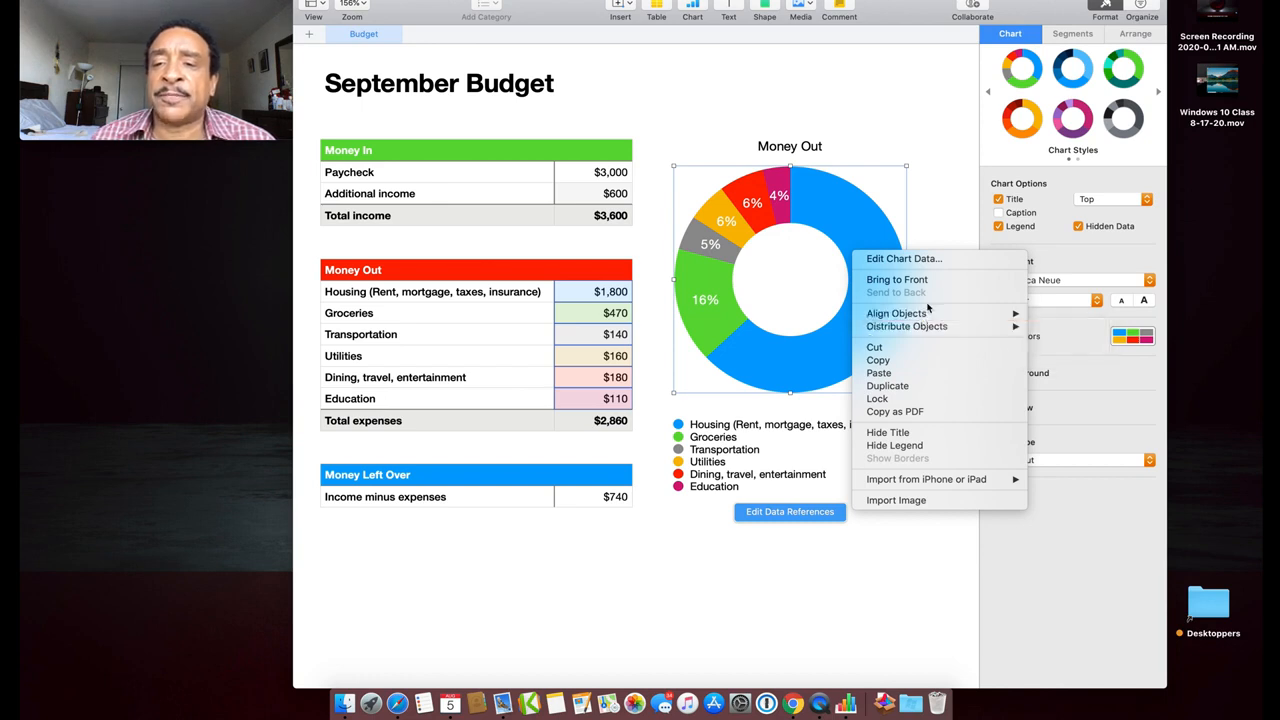
click(925, 180)
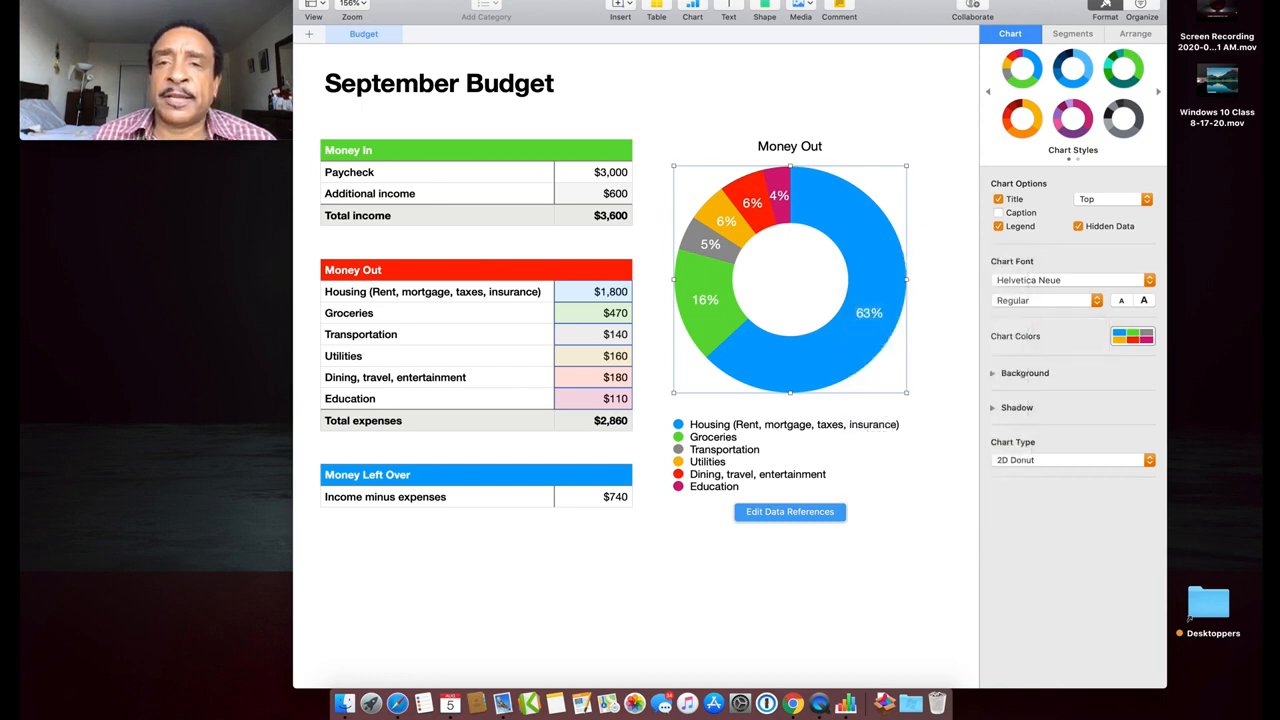
click(695, 12)
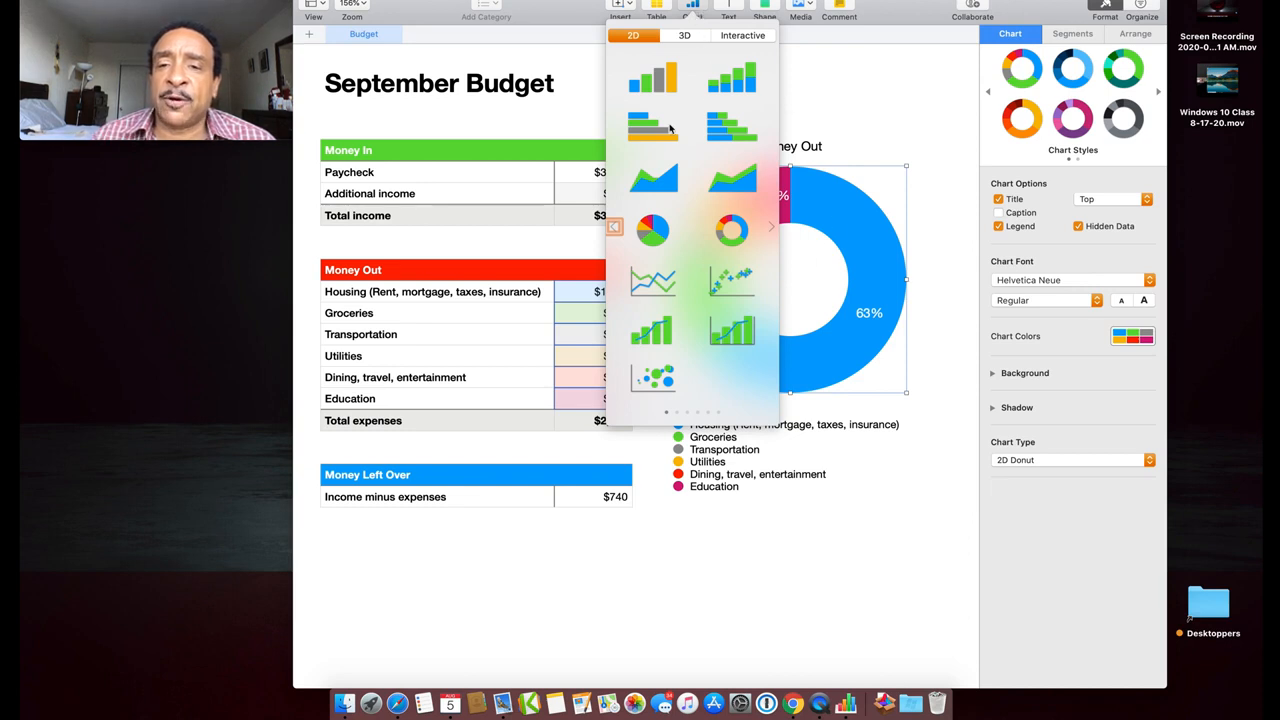
click(848, 74)
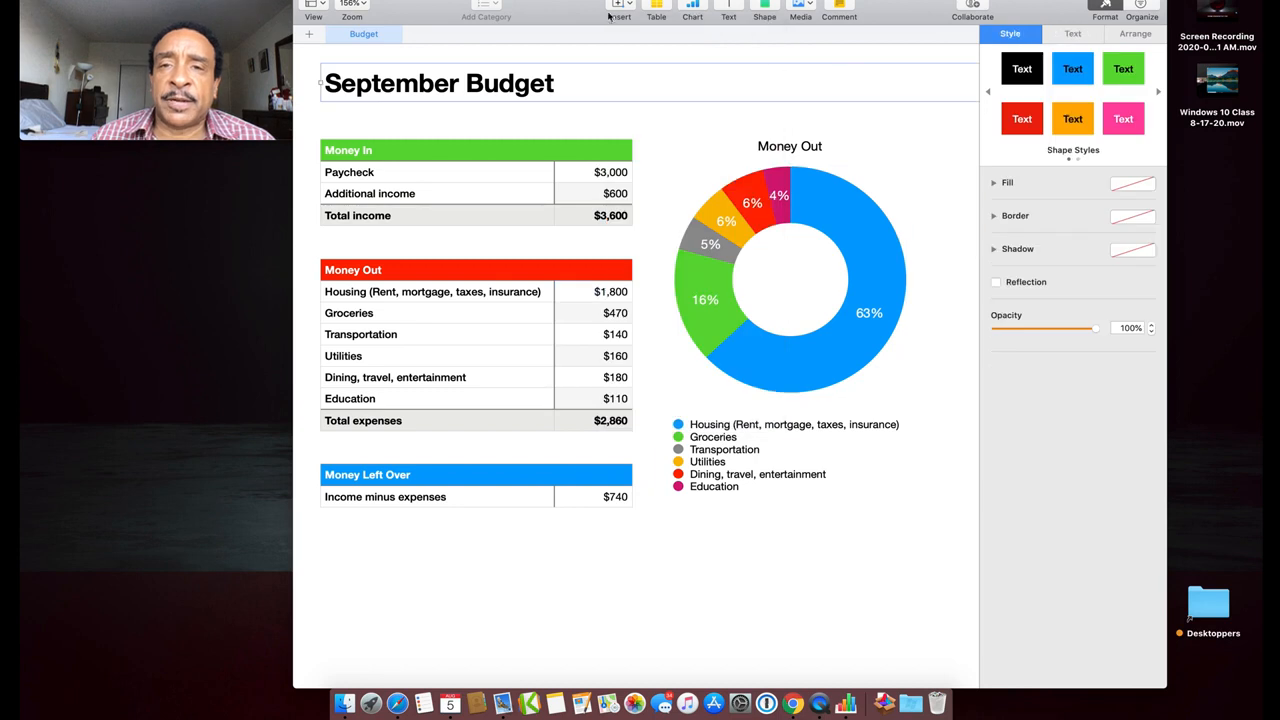
click(817, 178)
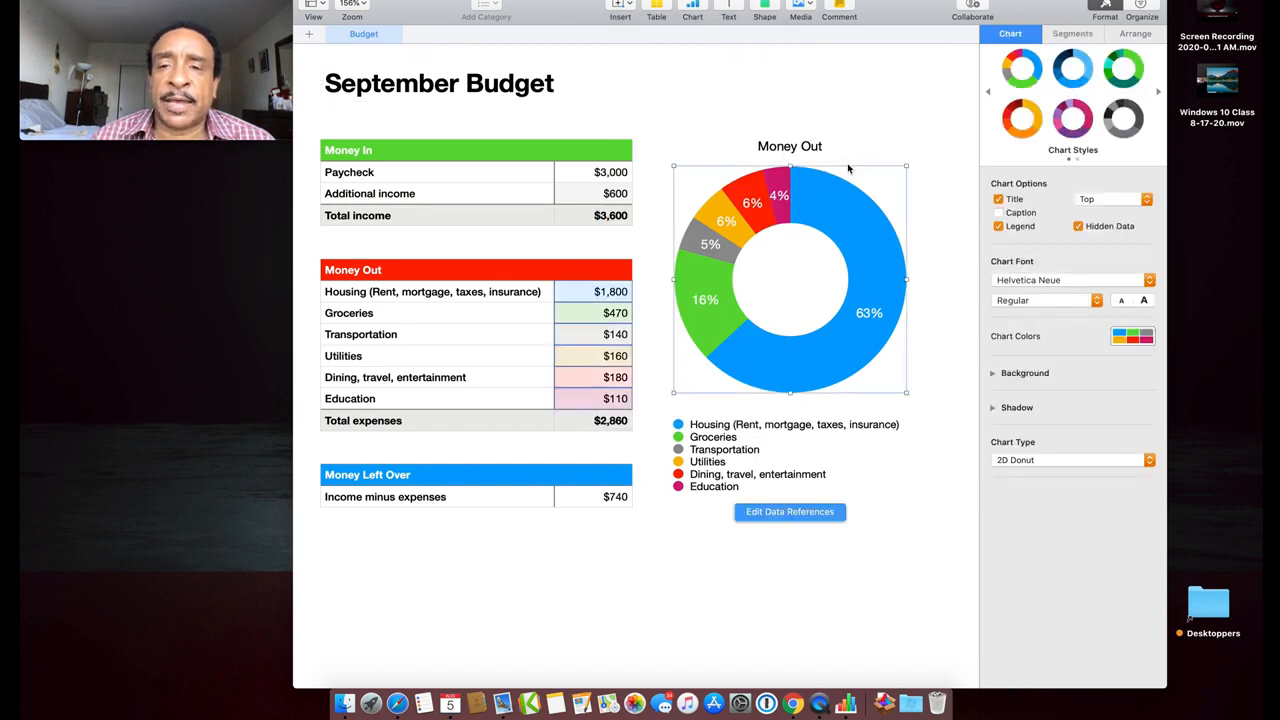
click(694, 6)
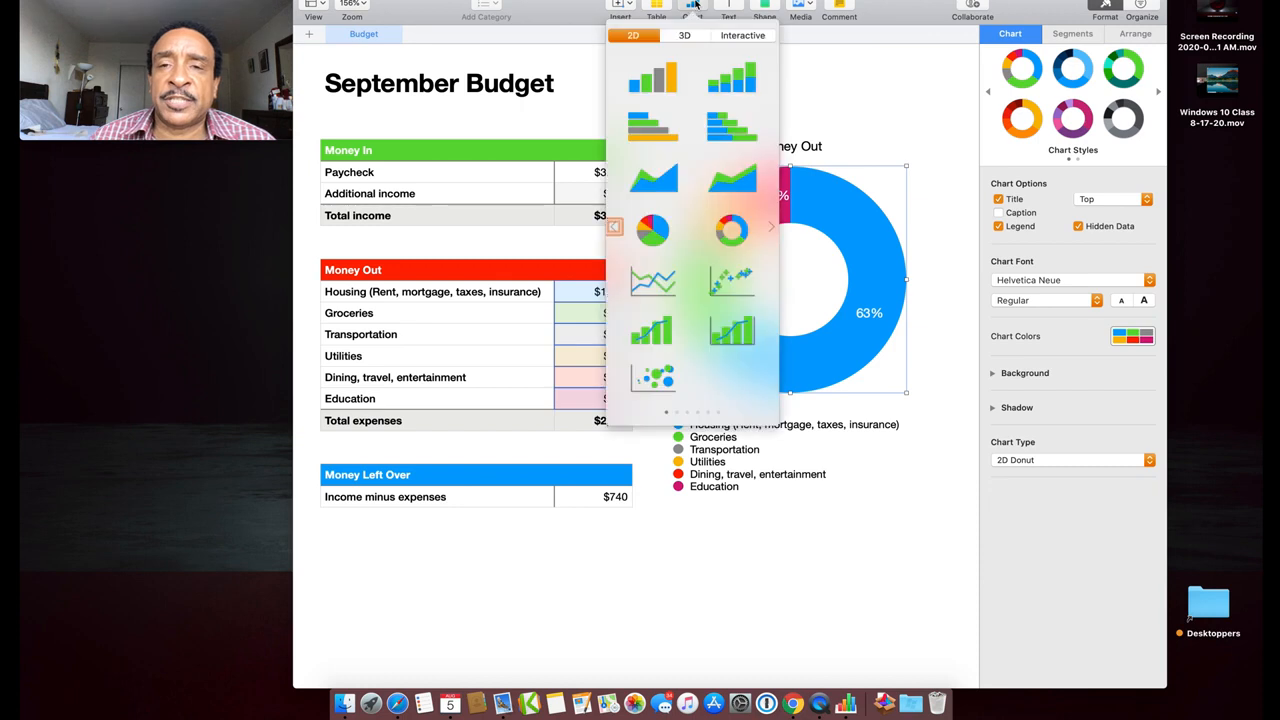
click(652, 229)
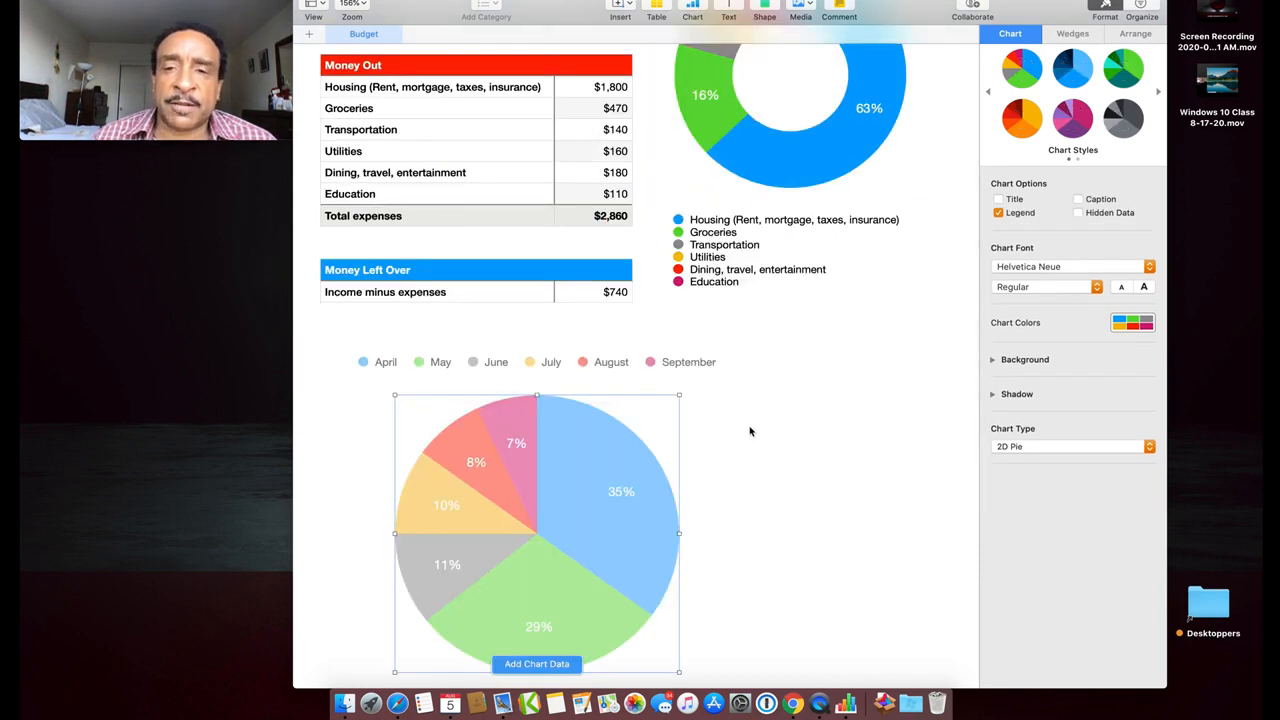
key(Delete)
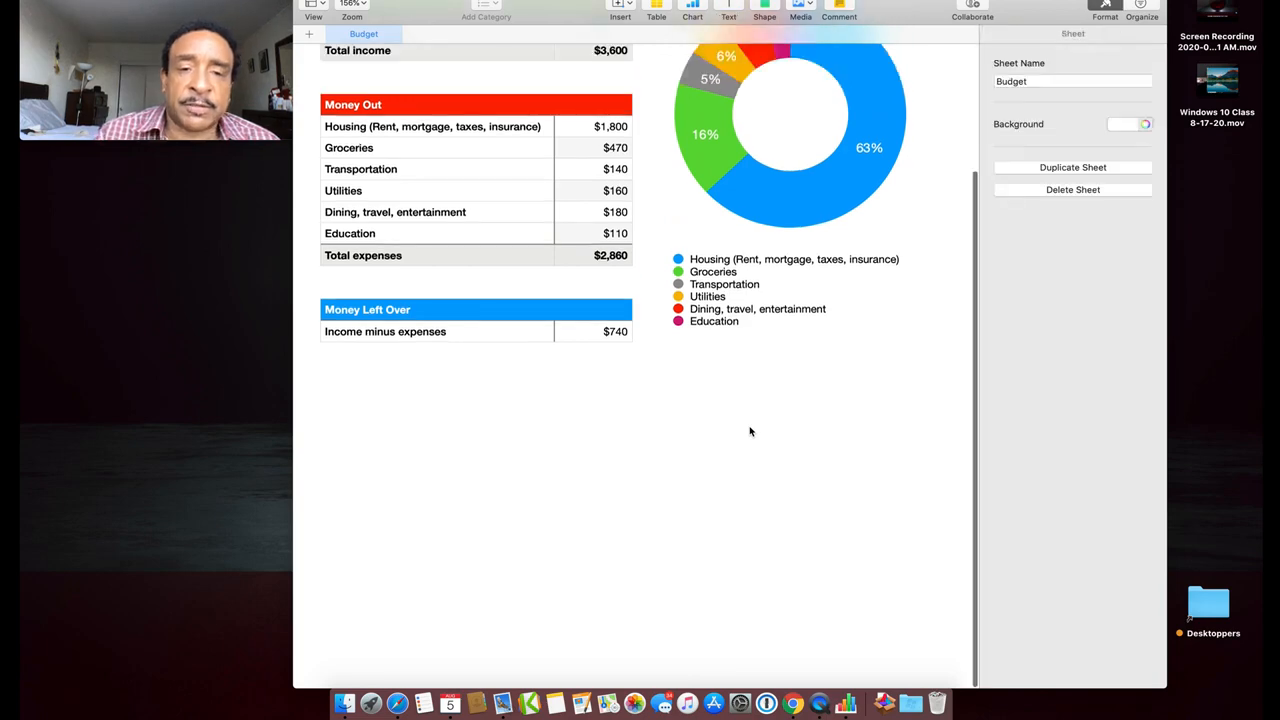
scroll(793, 268, up, 3)
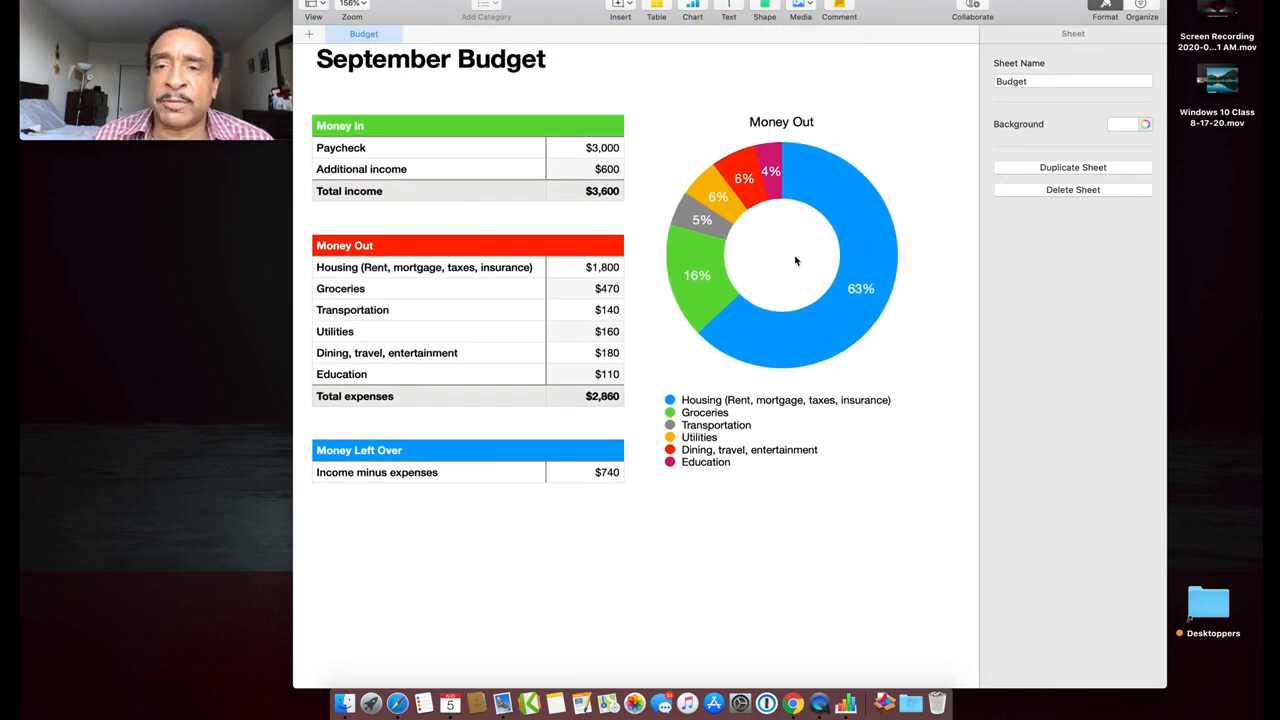
scroll(858, 130, up, 1)
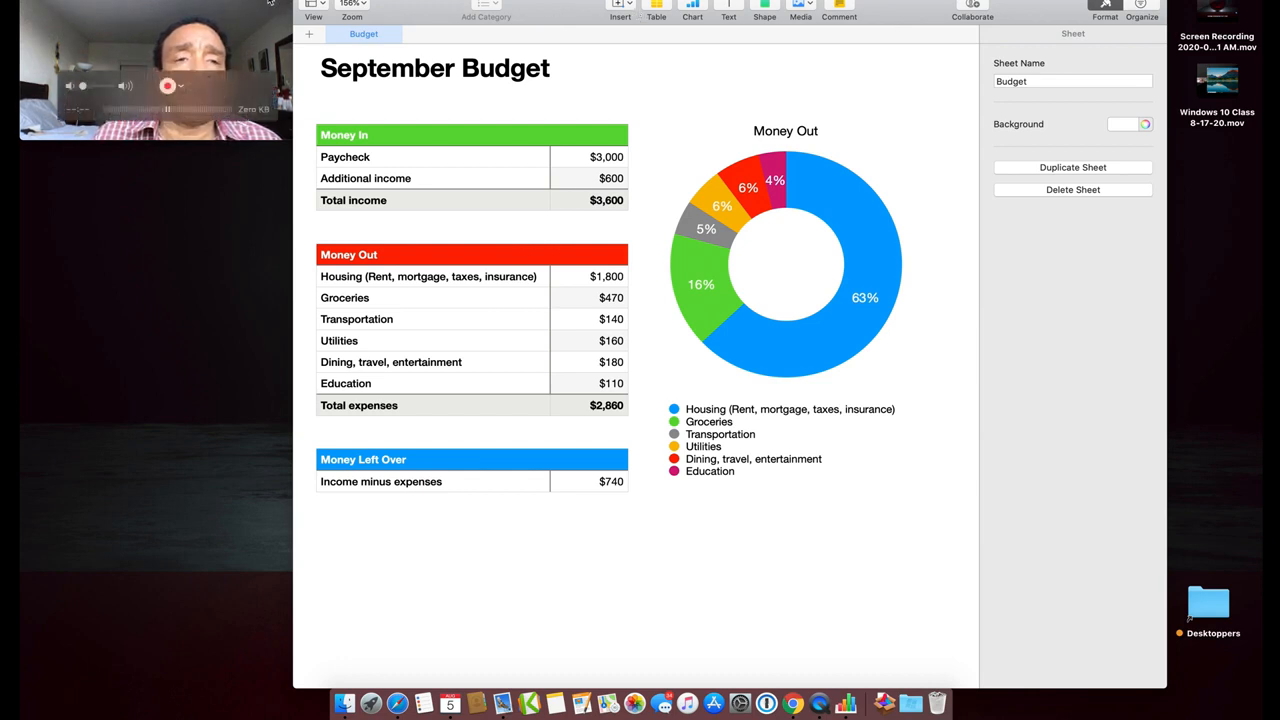
Minimize the budget and create a new spreadsheet from the Blank template
click(323, 0)
click(119, 0)
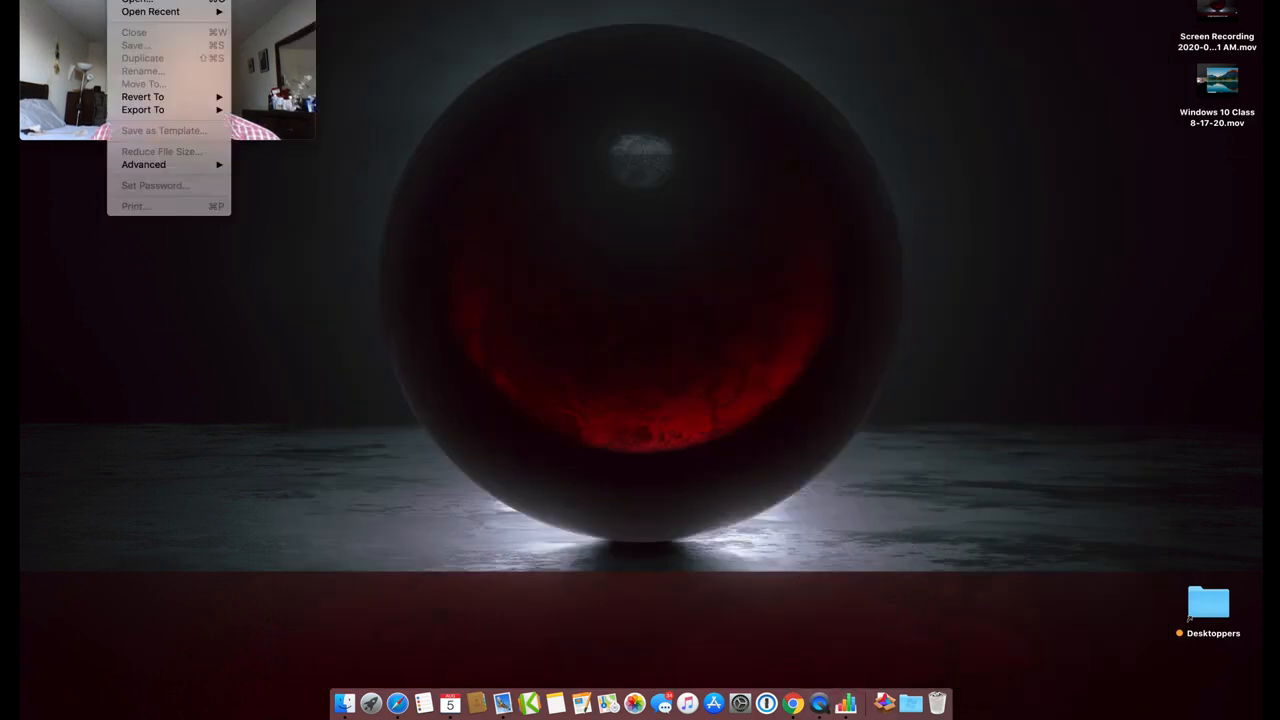
click(137, 0)
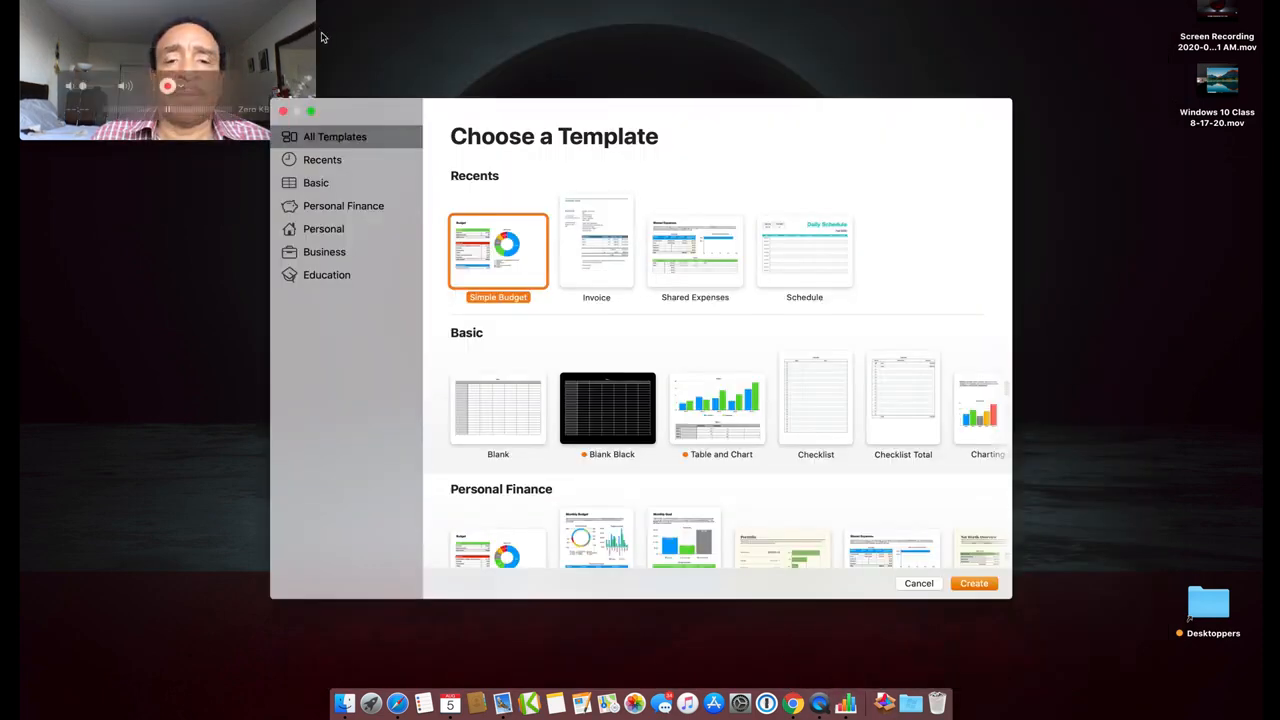
scroll(536, 290, down, 1)
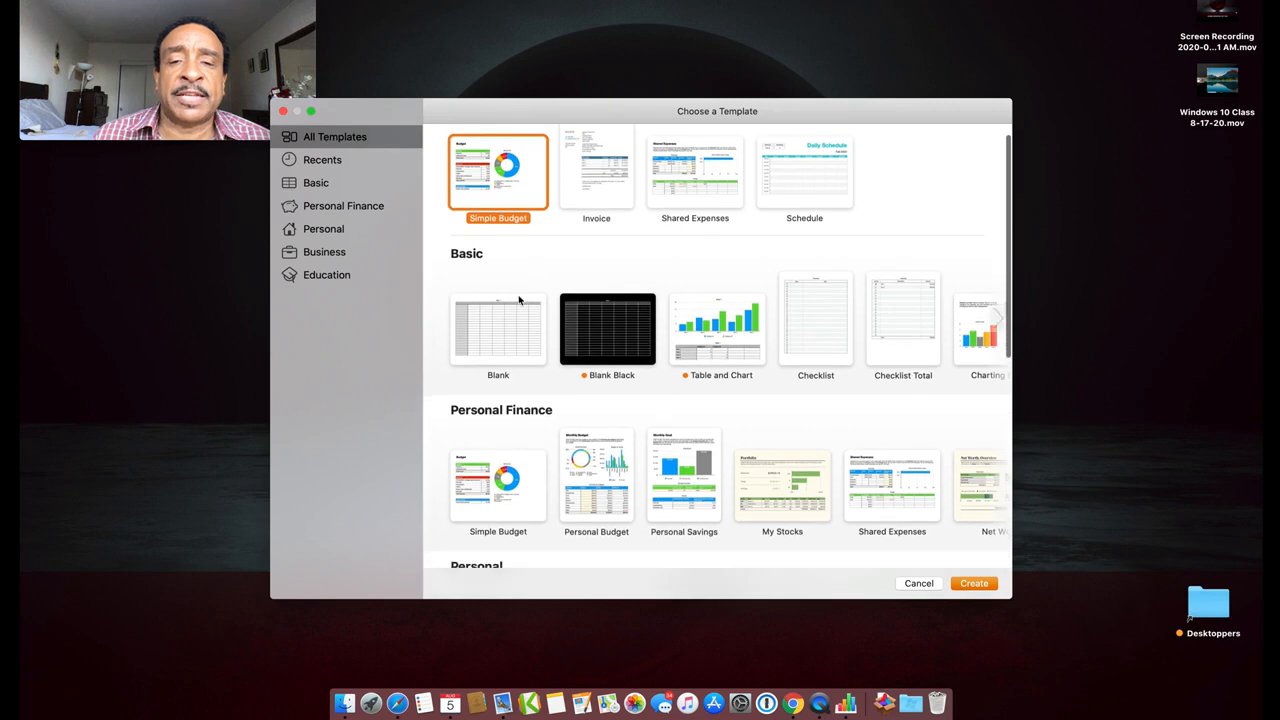
click(504, 318)
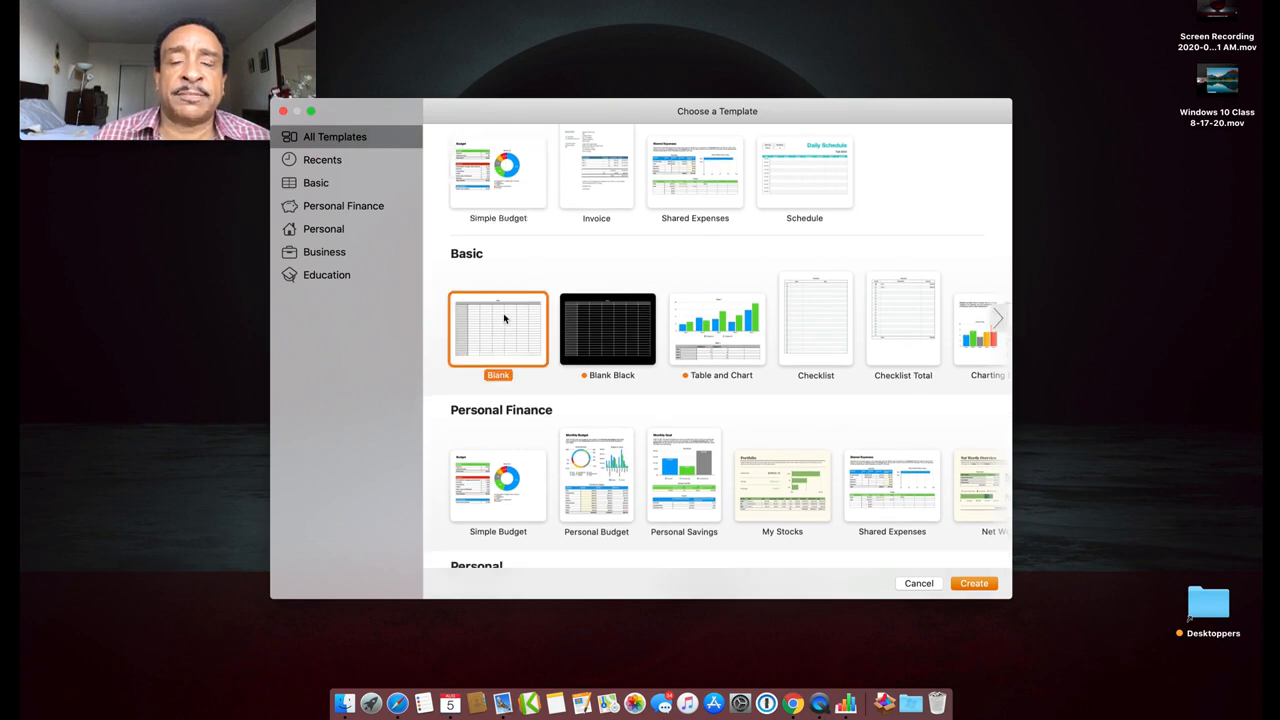
double_click(504, 318)
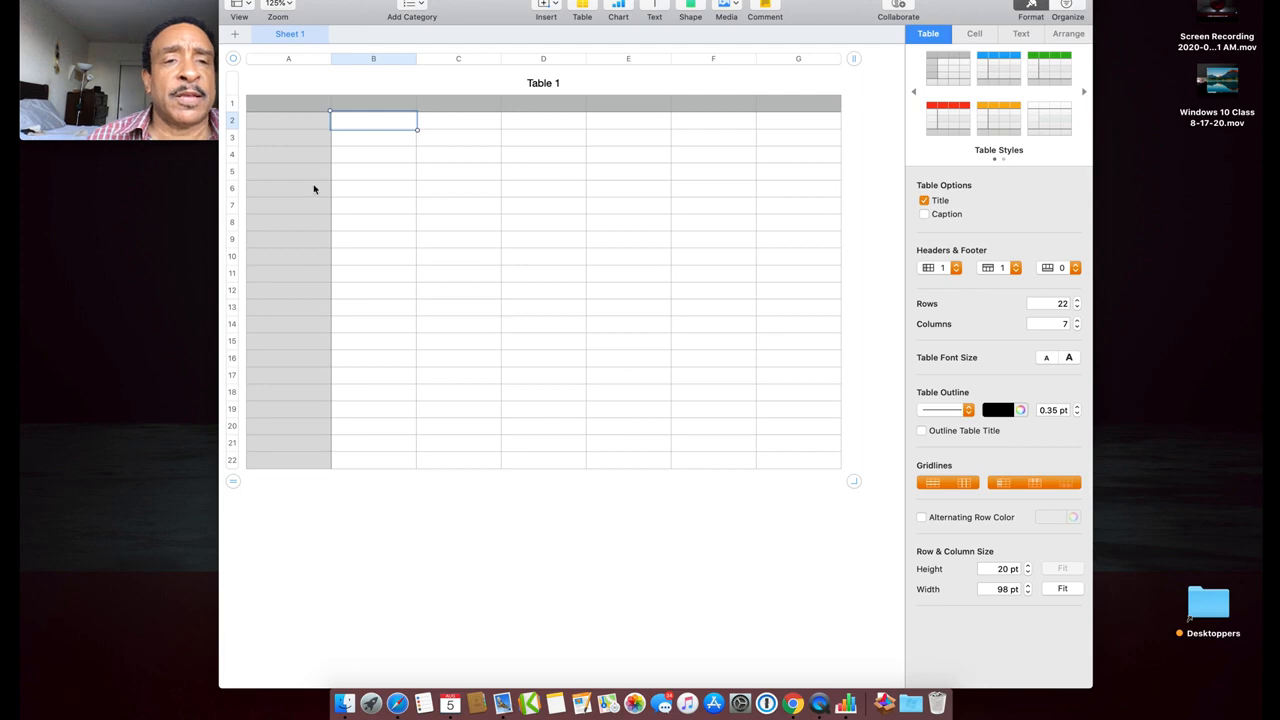
Replace the 'Table 1' title with 'Shopping List', then select cell A2
click(543, 84)
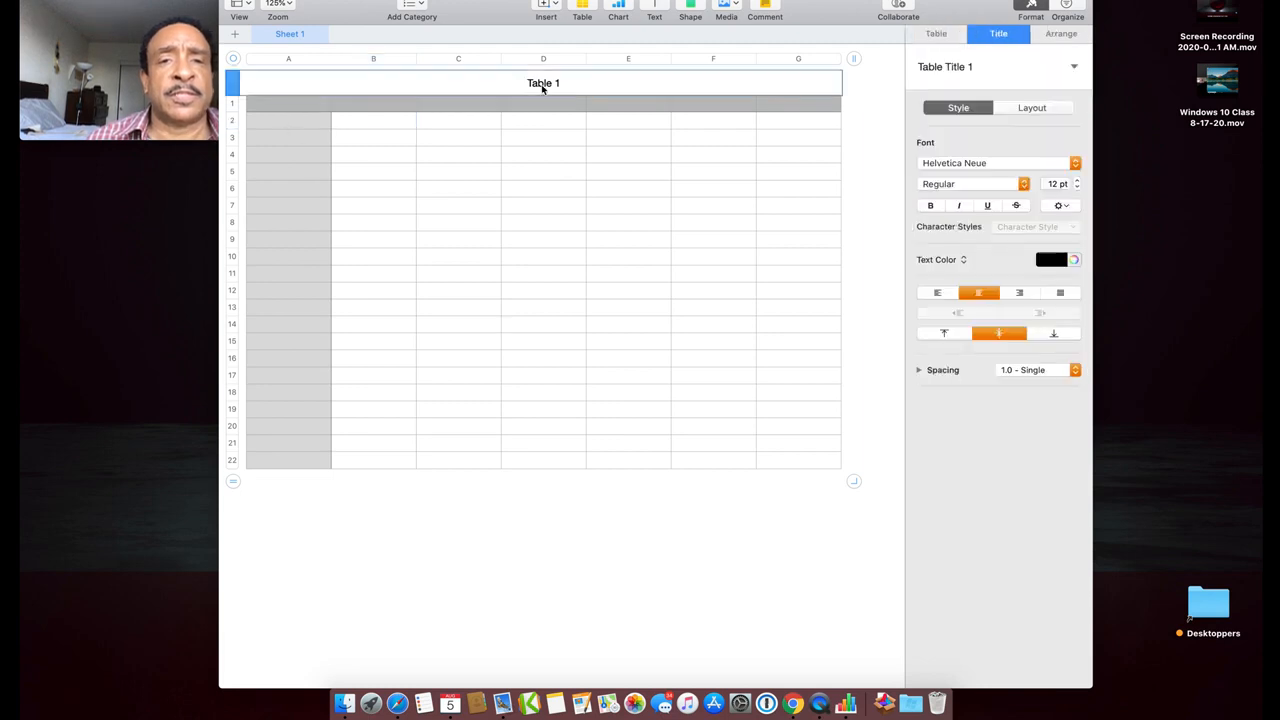
click(541, 85)
triple_click(542, 85)
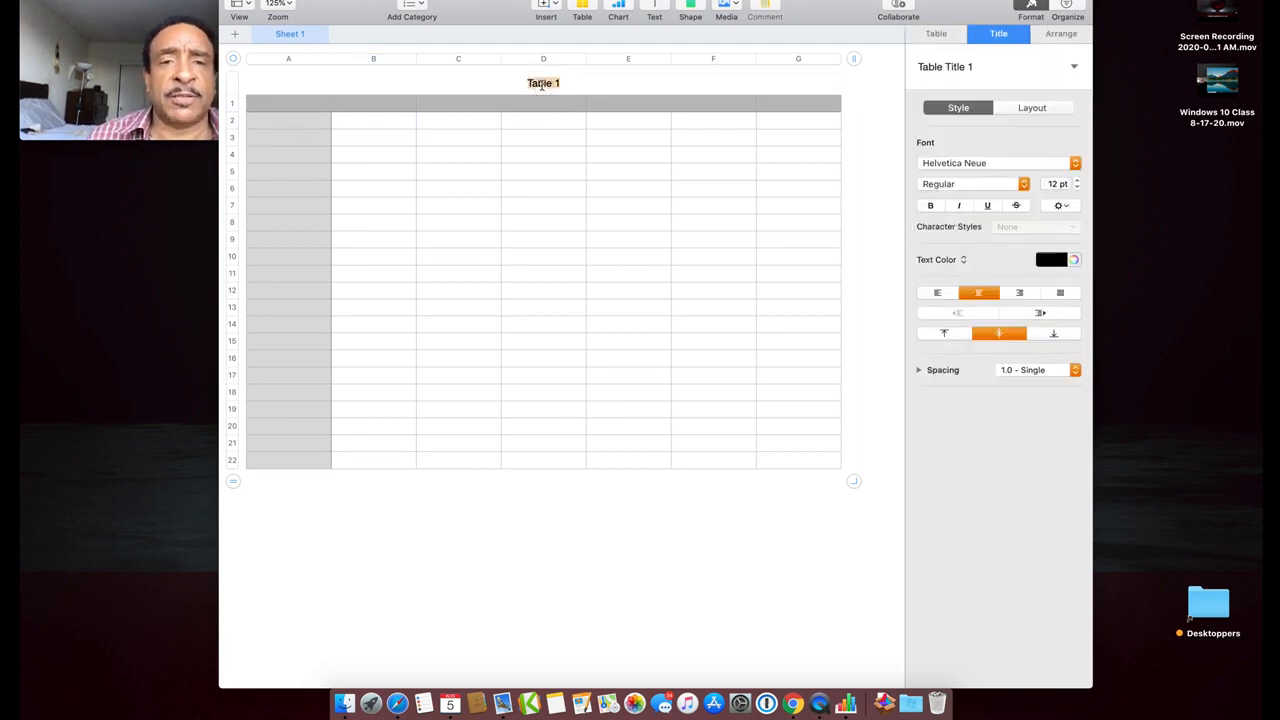
text(Shopping List)
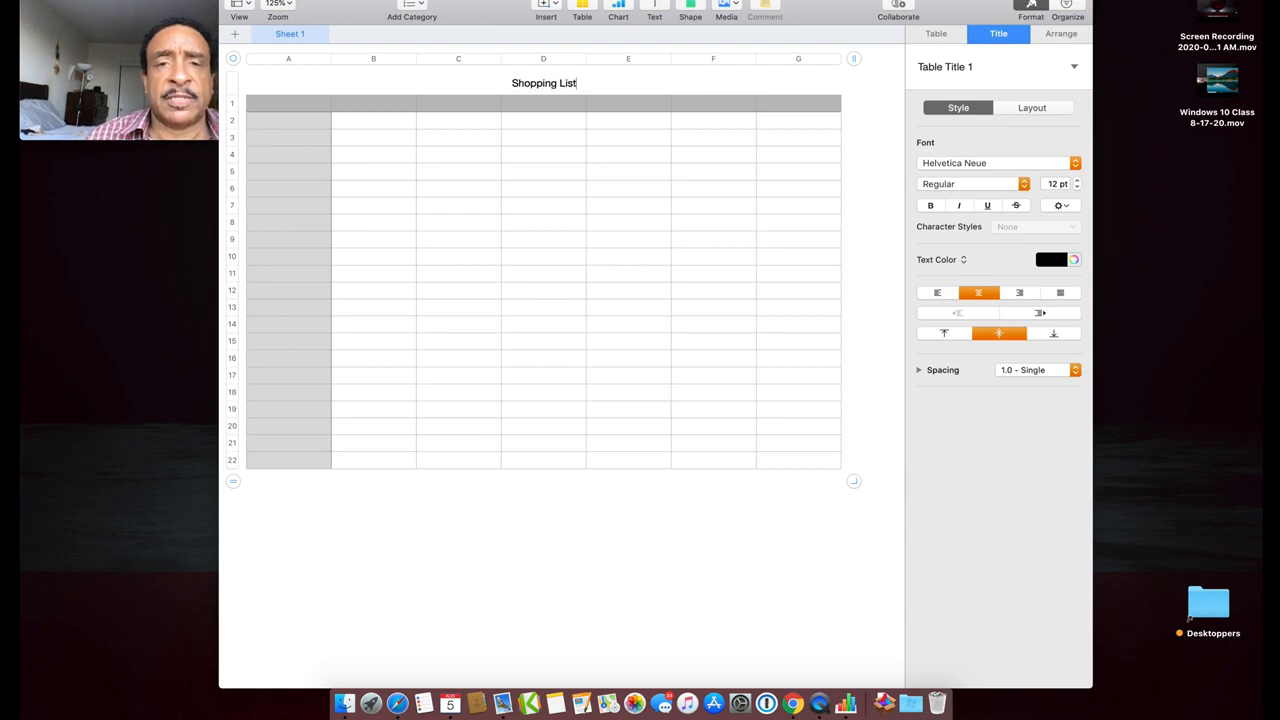
key(Return)
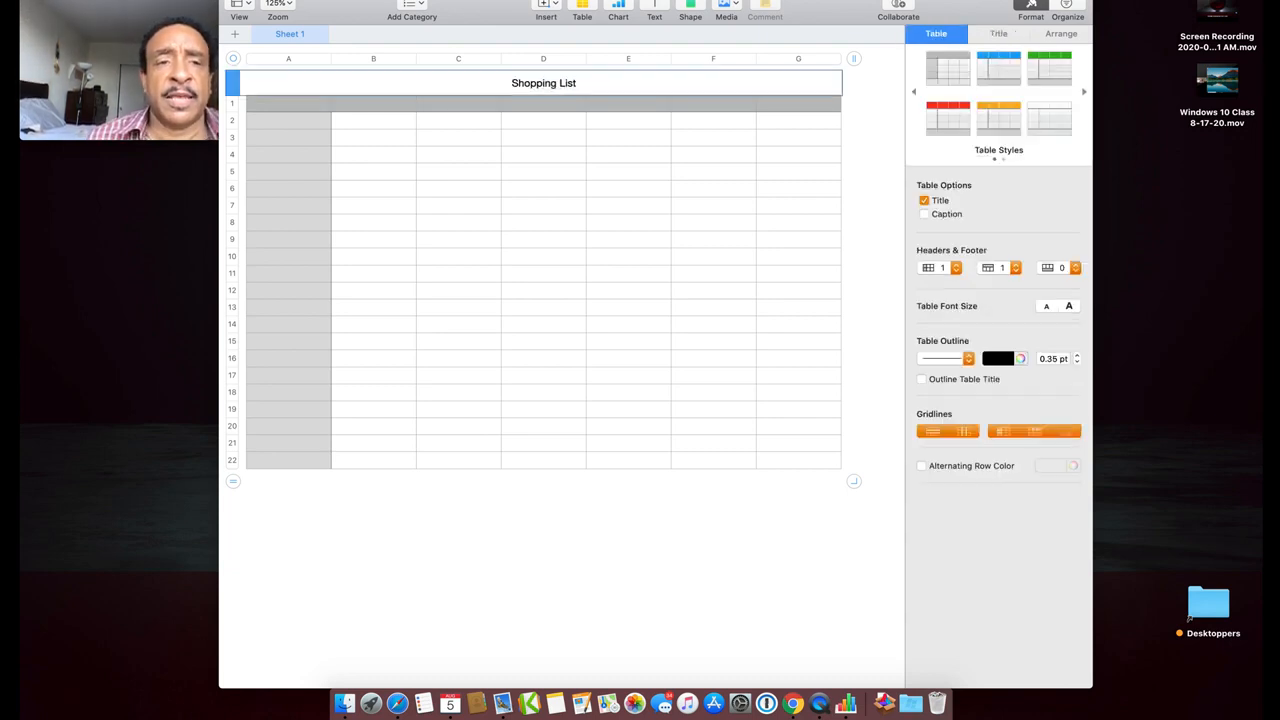
click(286, 126)
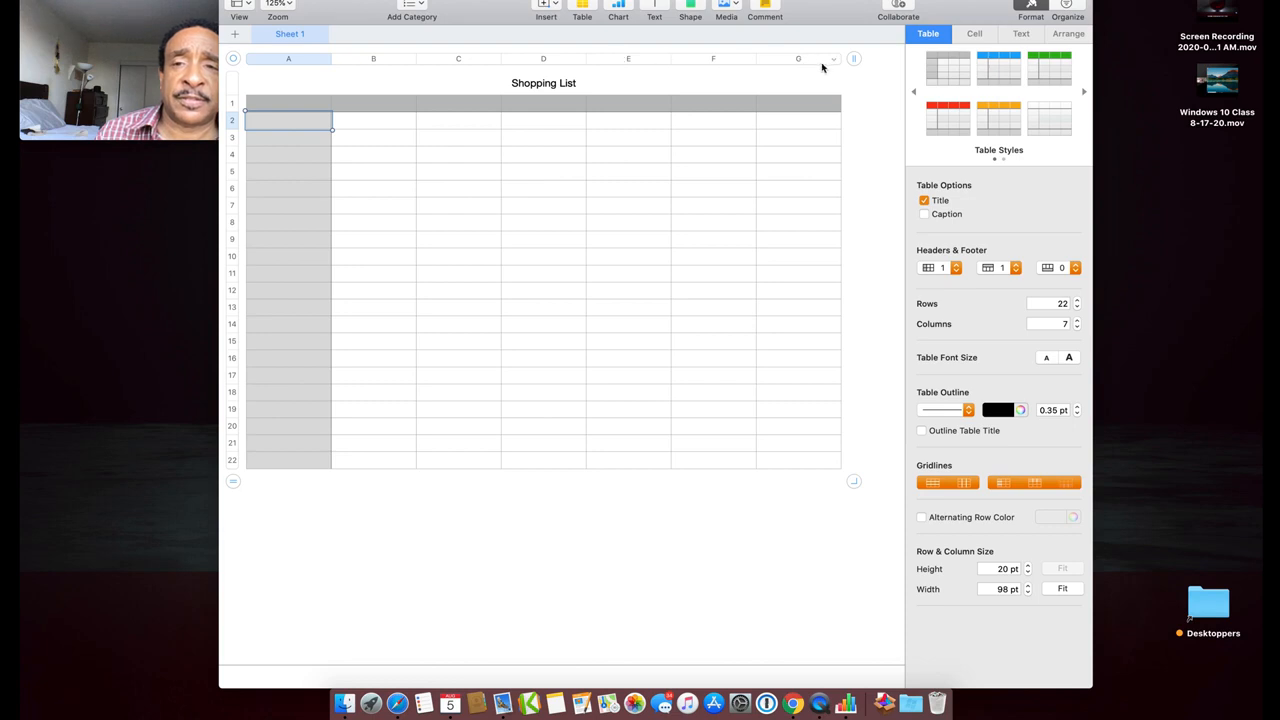
Extend the Shopping List table to 30 rows and add column H for 8 columns
mouse_move(202, 67)
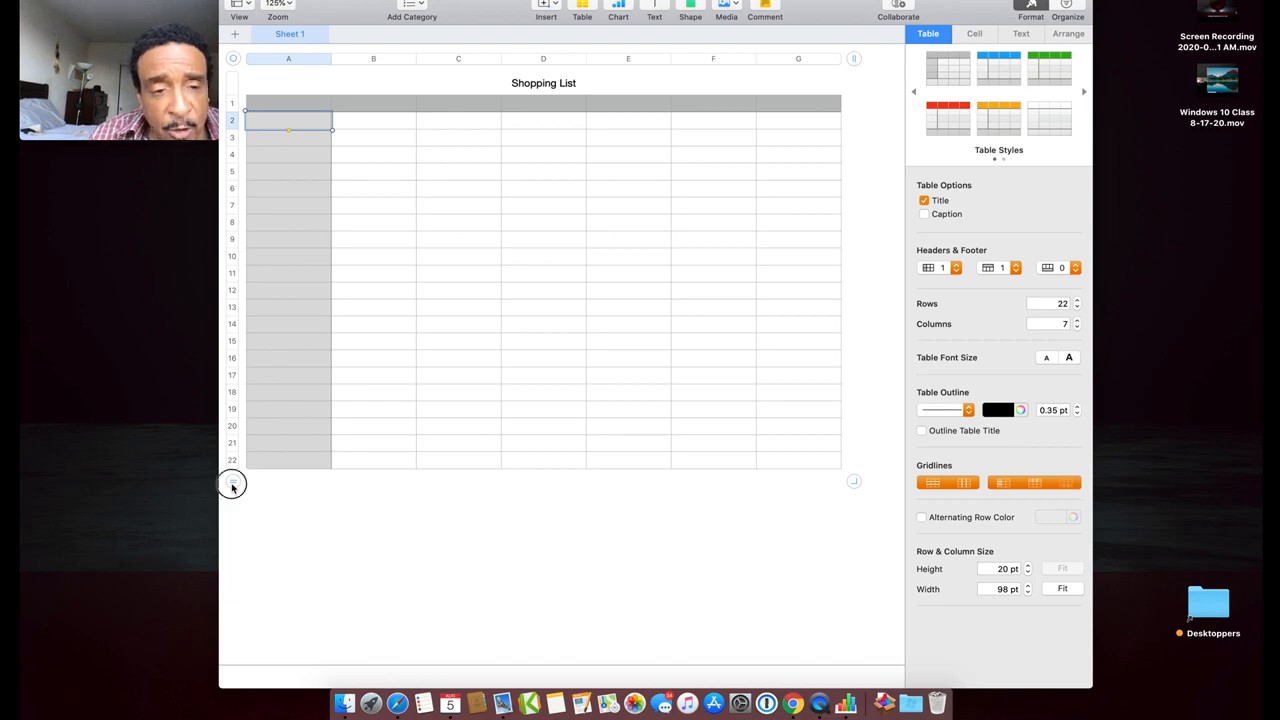
drag(232, 487, 241, 624)
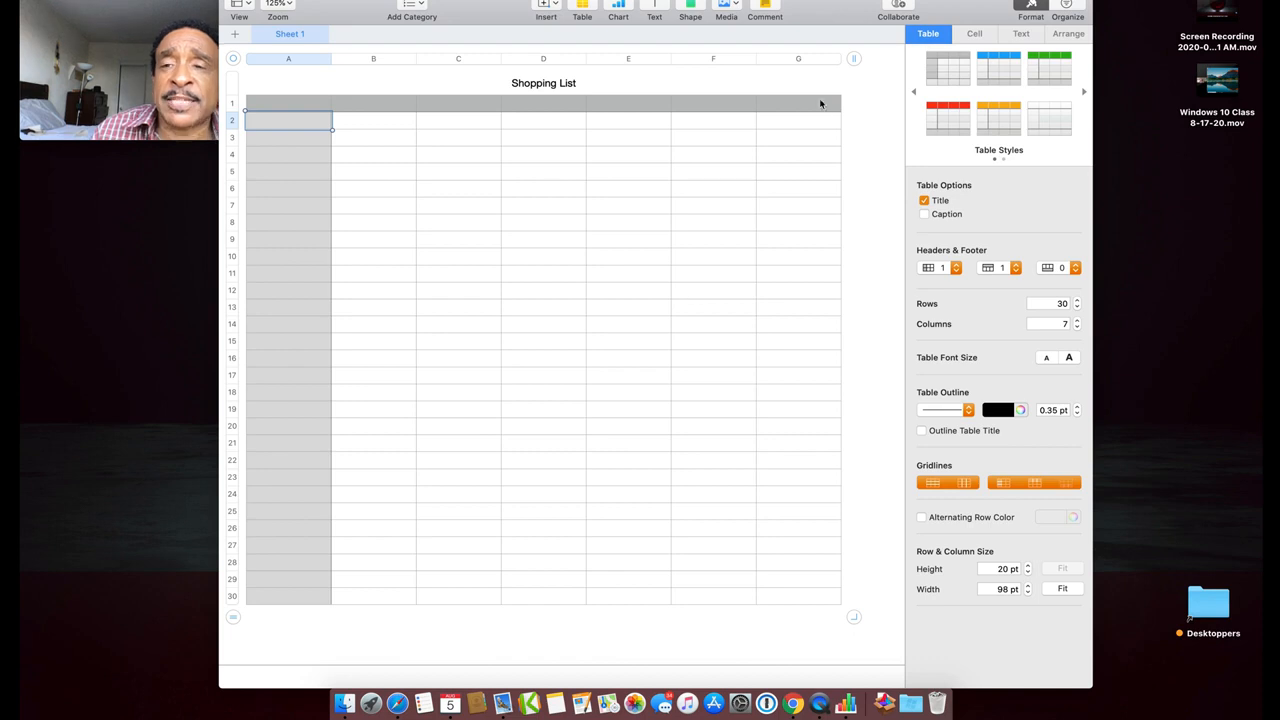
click(855, 60)
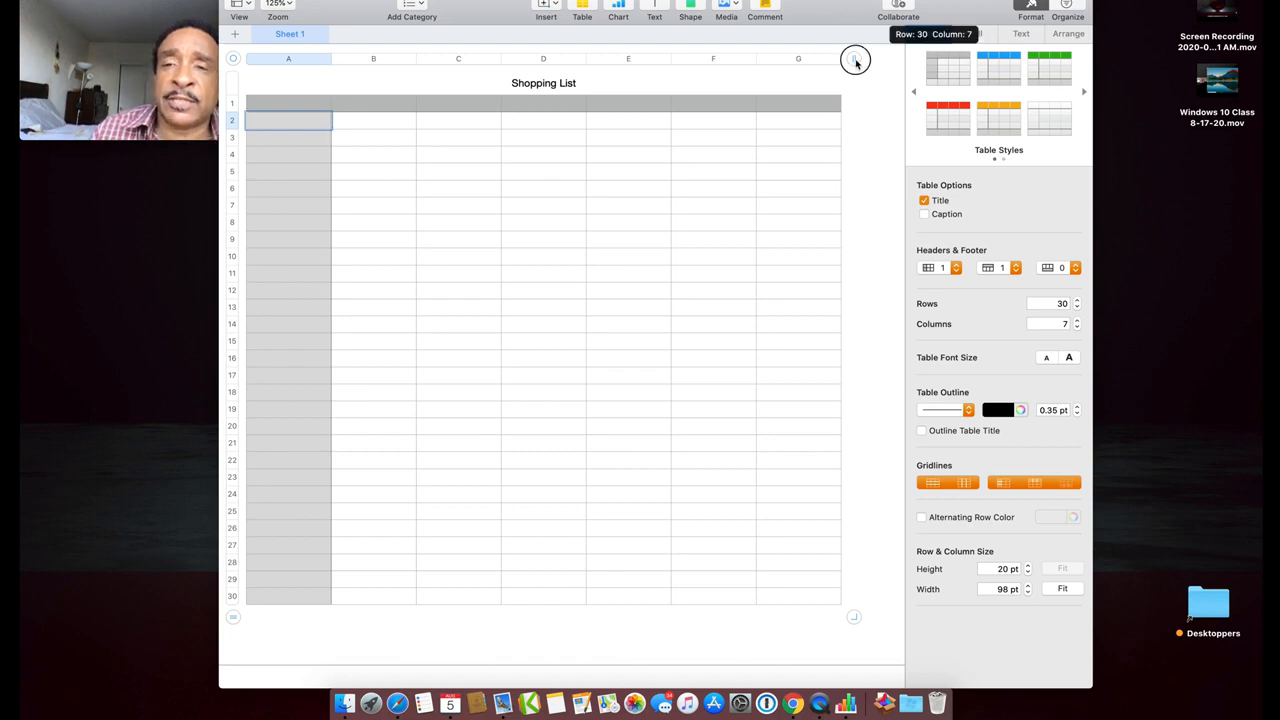
drag(855, 60, 894, 60)
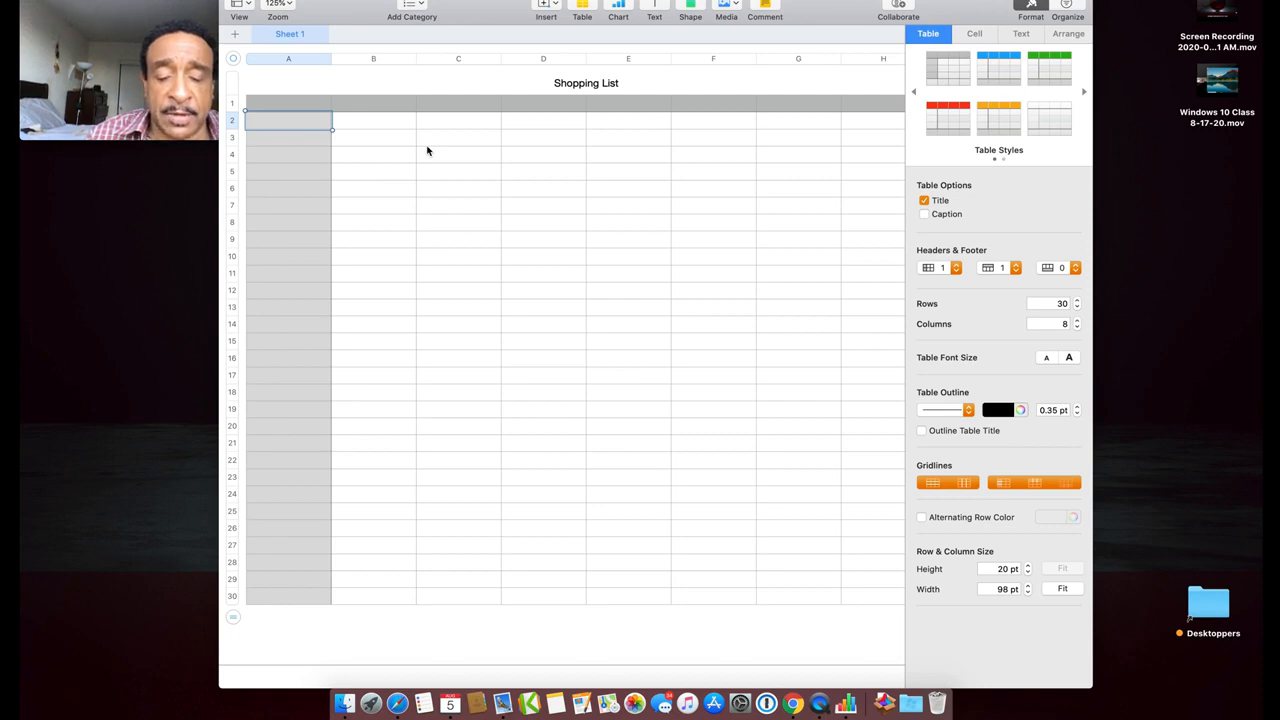
Enter Water, Fruit and Vegetables in cells A2–A4
text(Water)
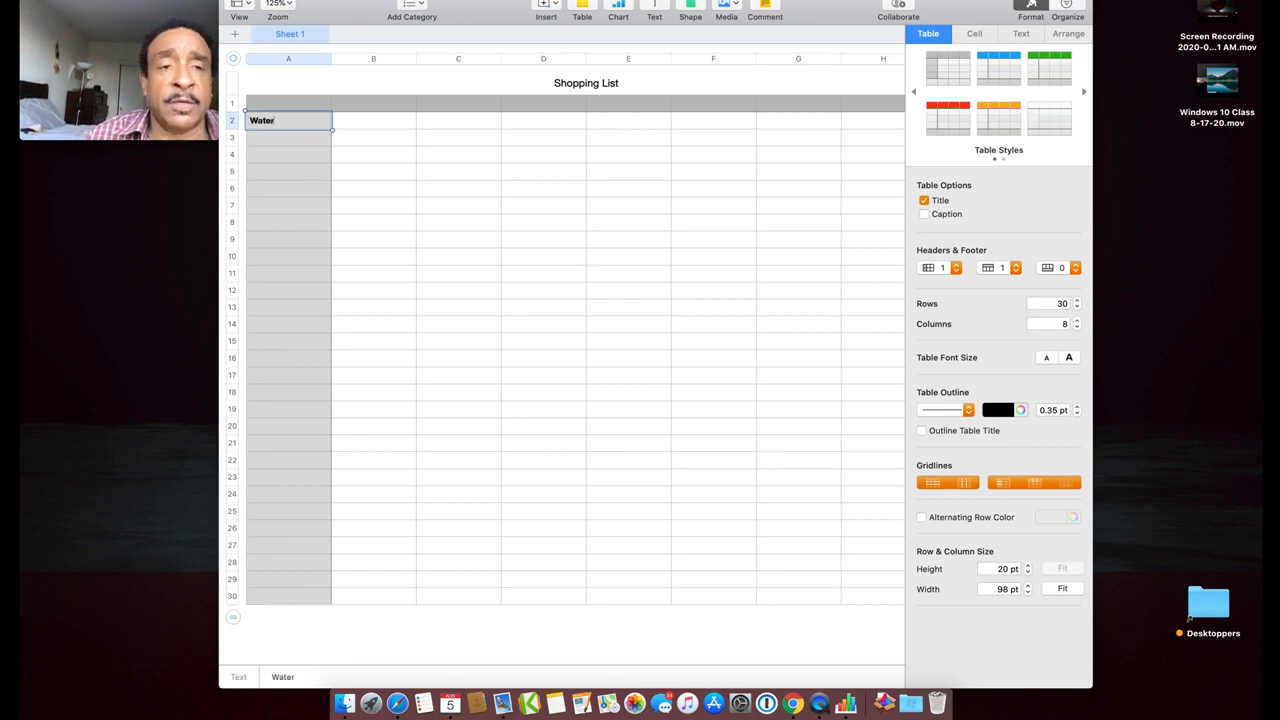
key(Return)
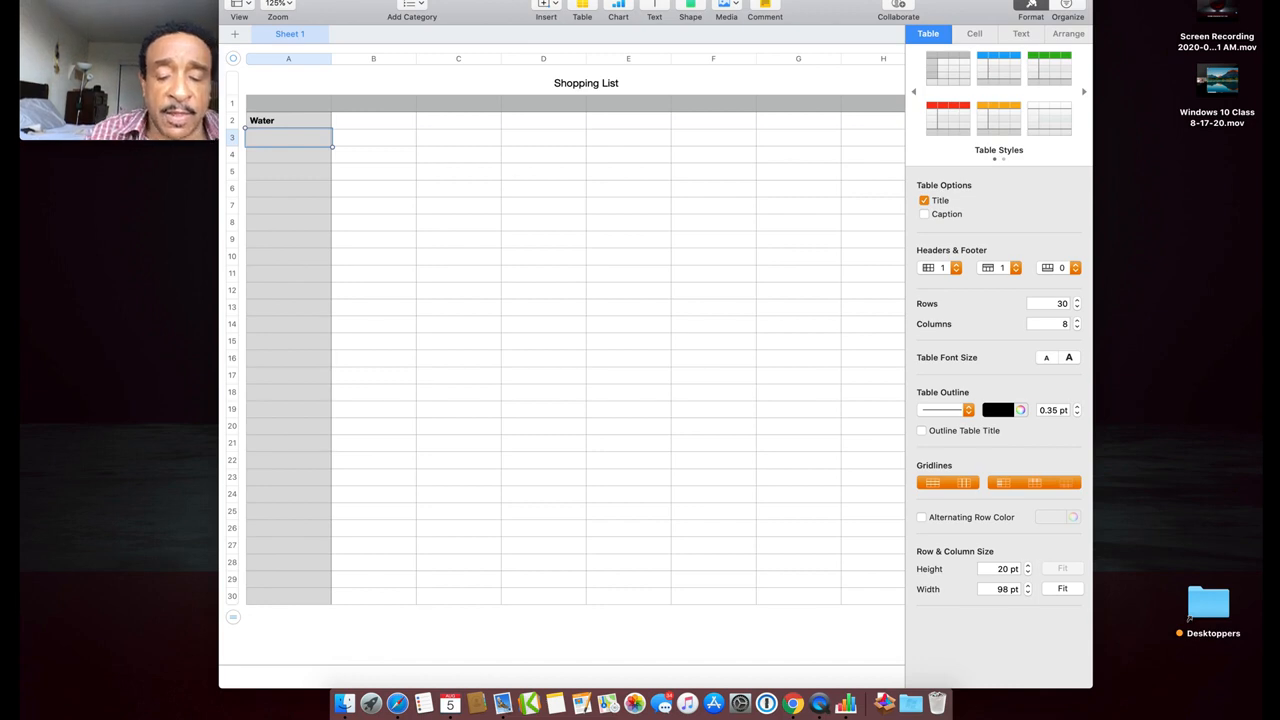
text(Fruit)
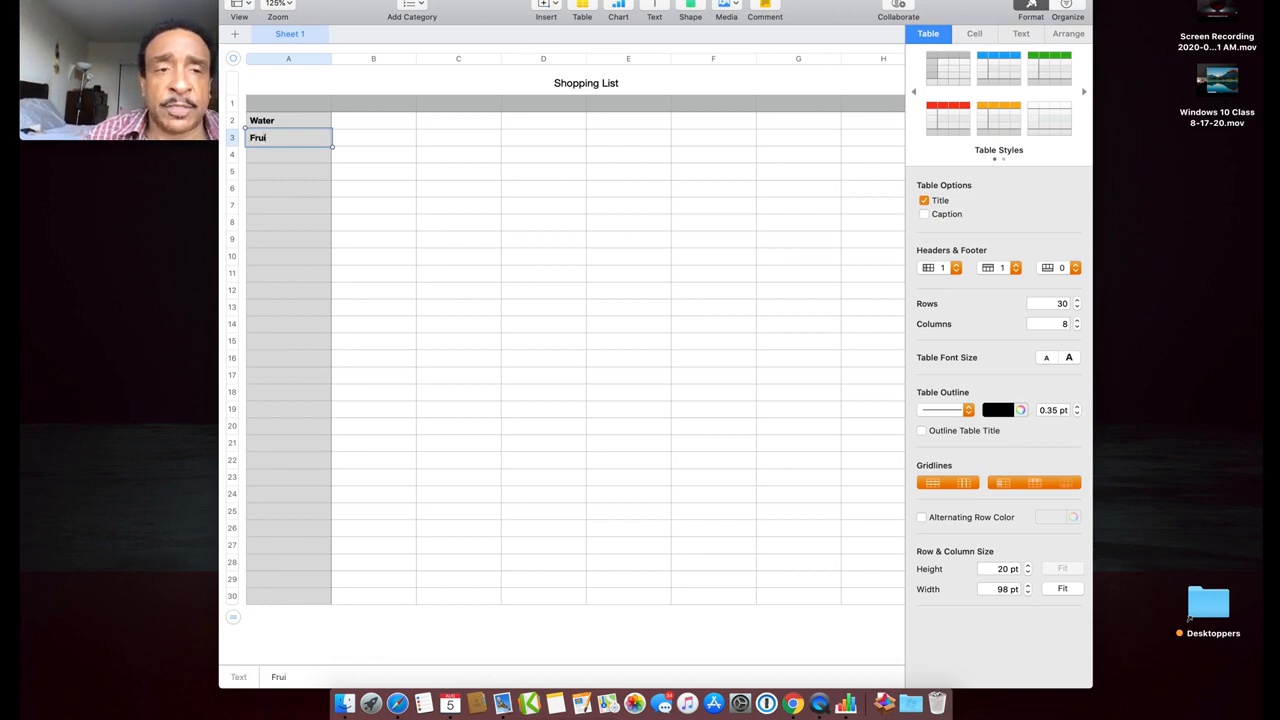
key(Return)
text(Vegetabs)
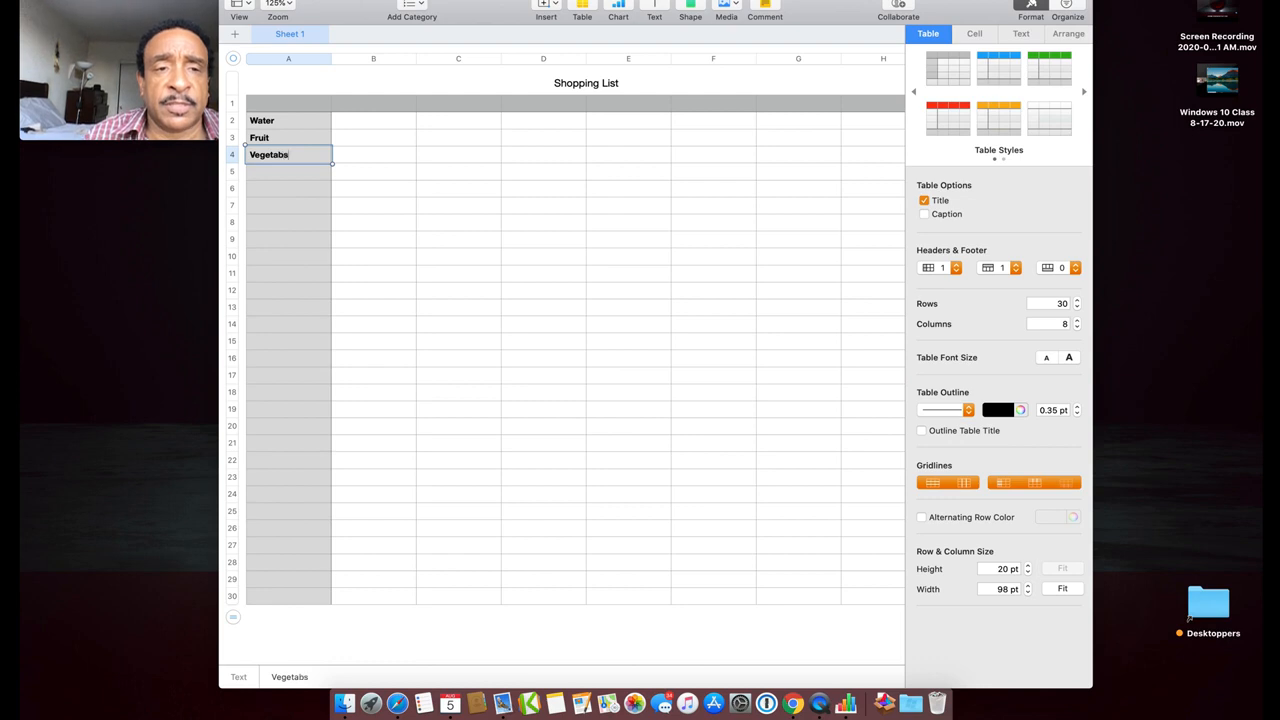
key(BackSpace)
text(les)
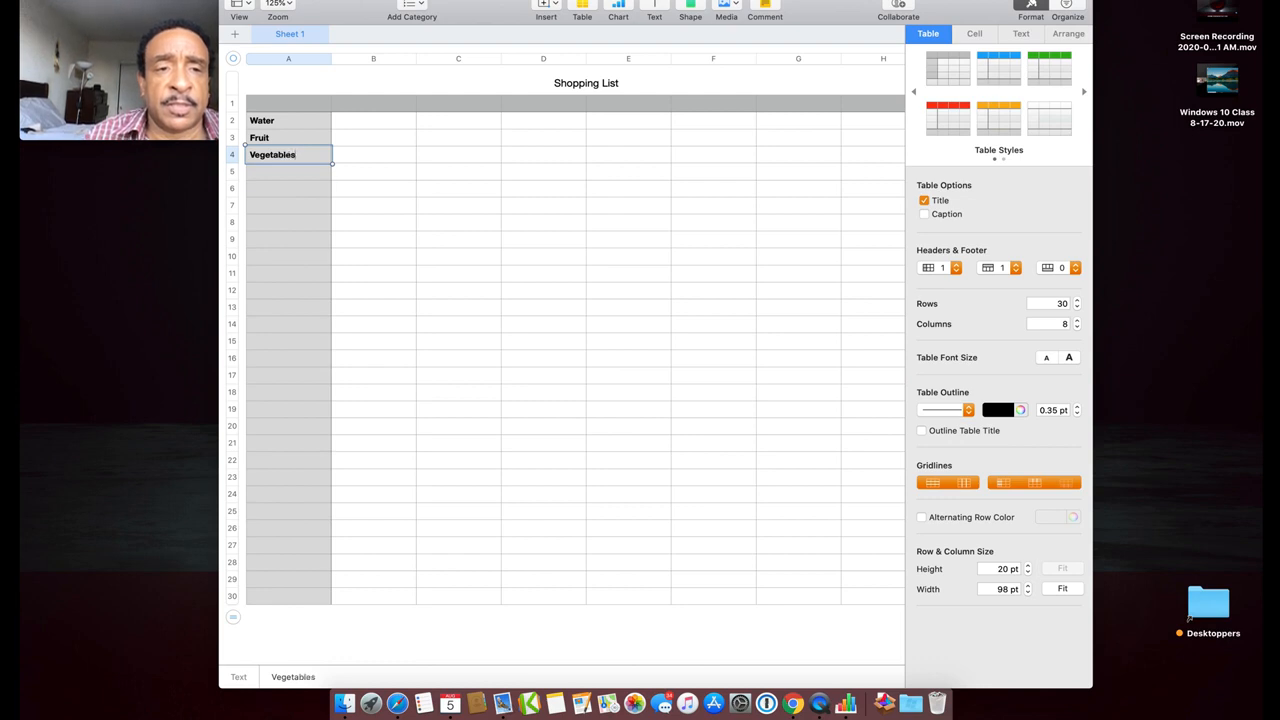
key(Return)
Enter Bread, Meat, Cereal, Detergent and Juice in cells A5–A9
text(Bread)
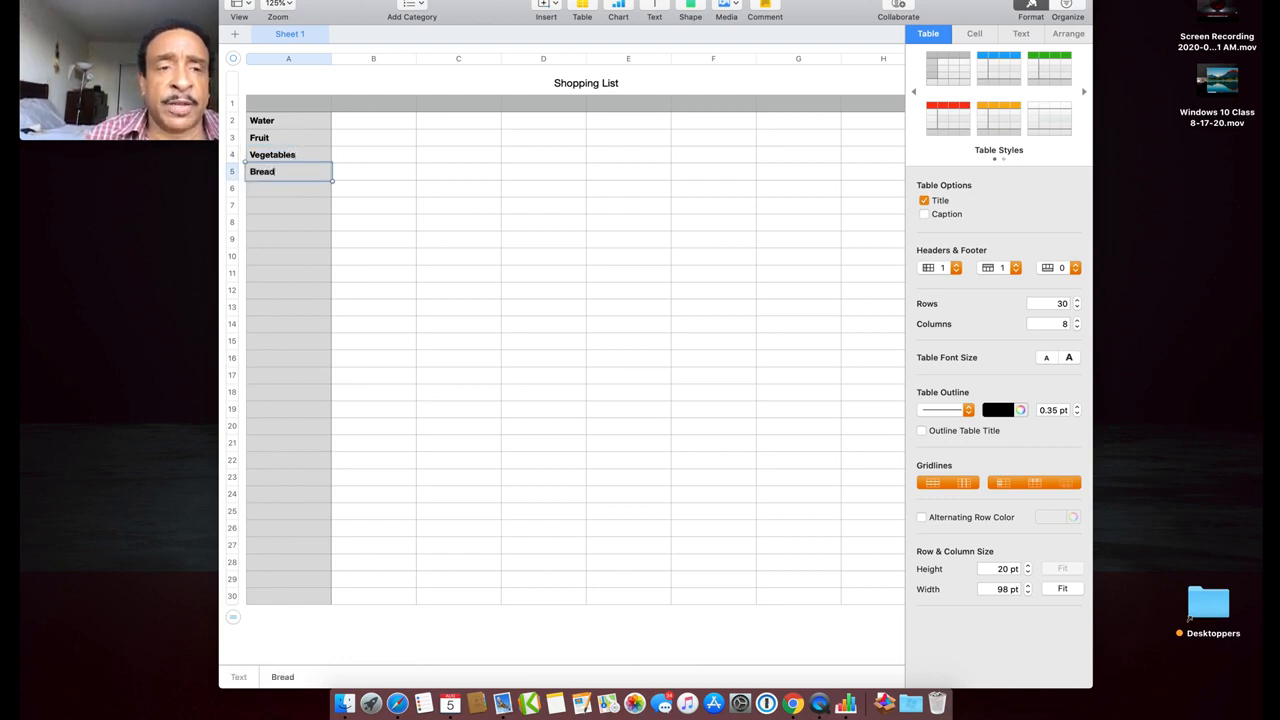
key(Return)
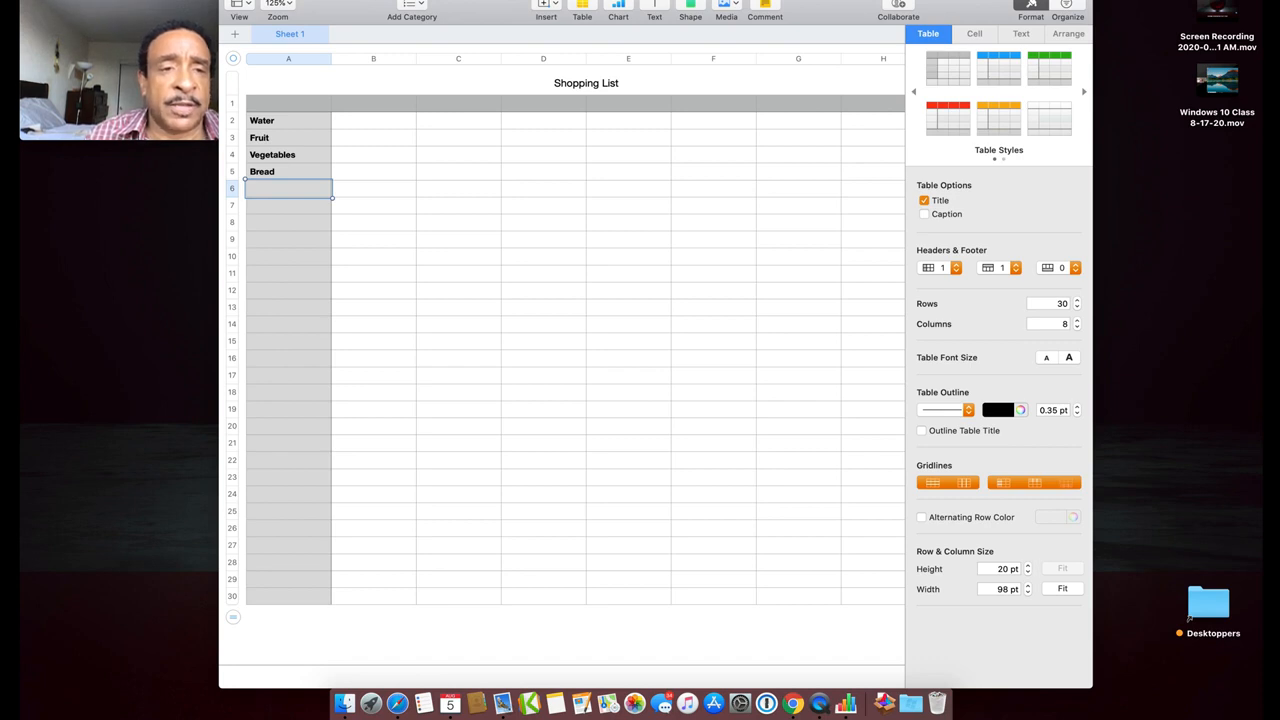
text(Meat)
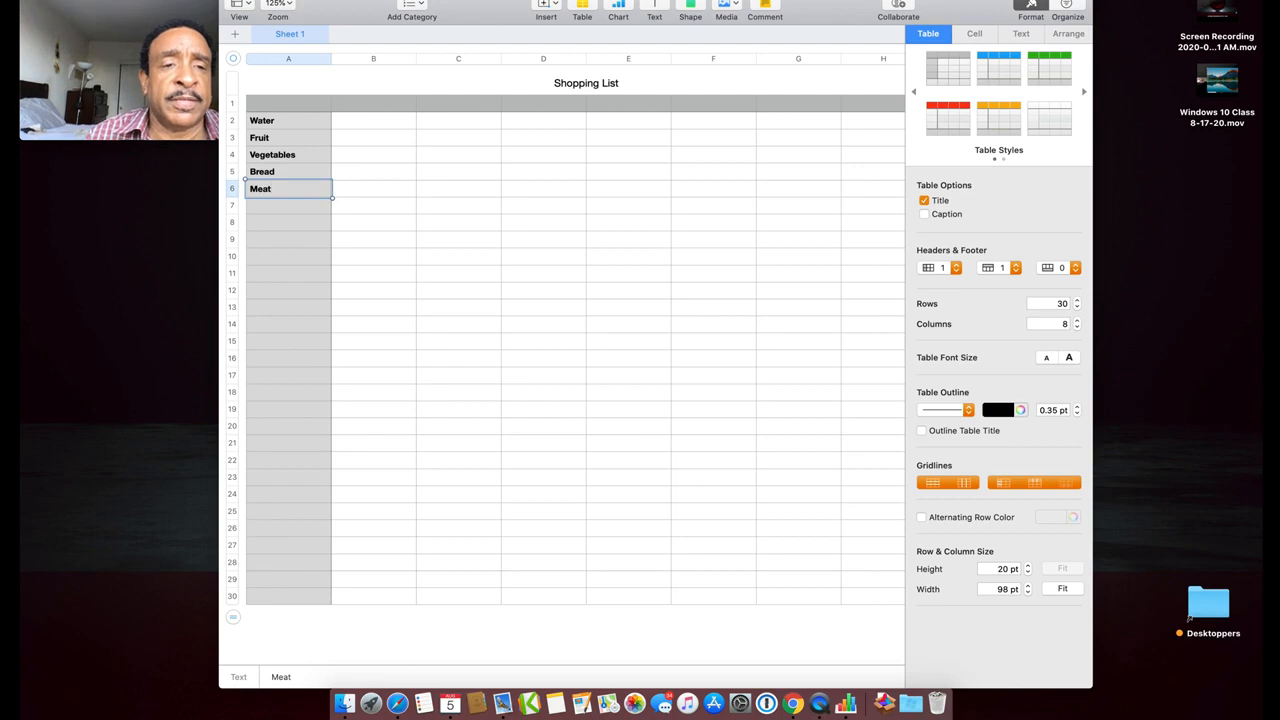
key(Return)
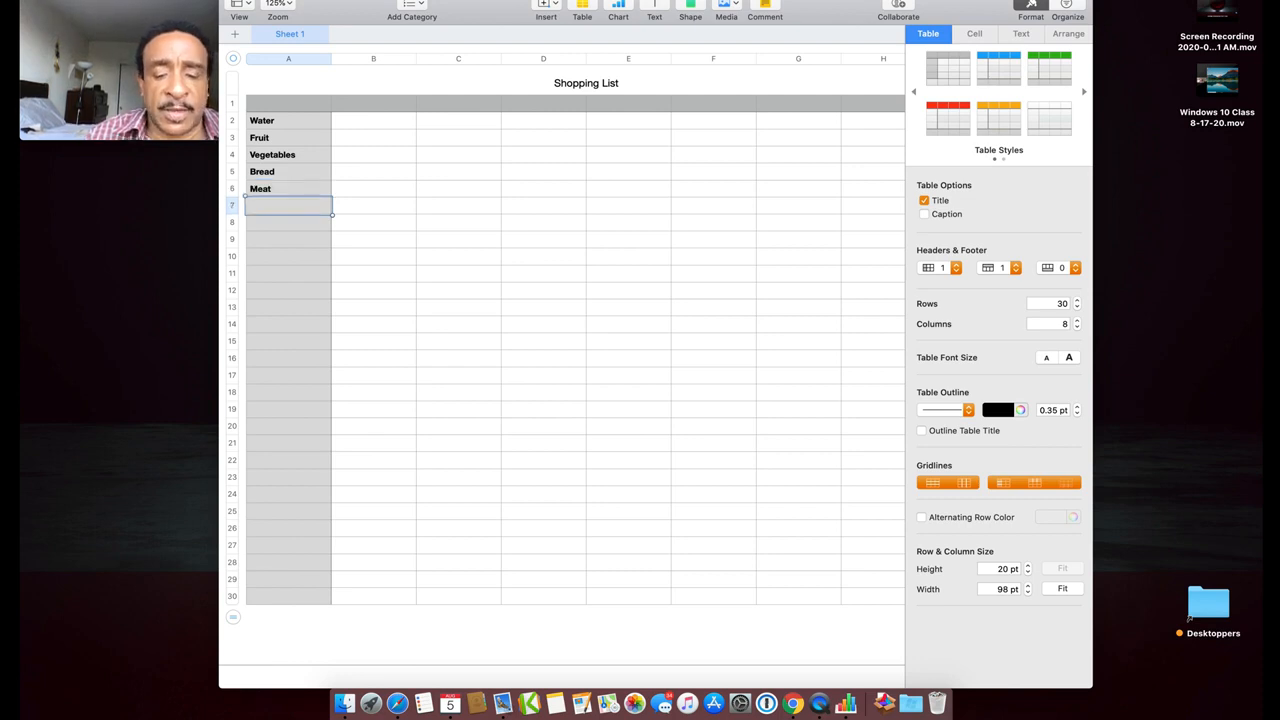
text(Cera)
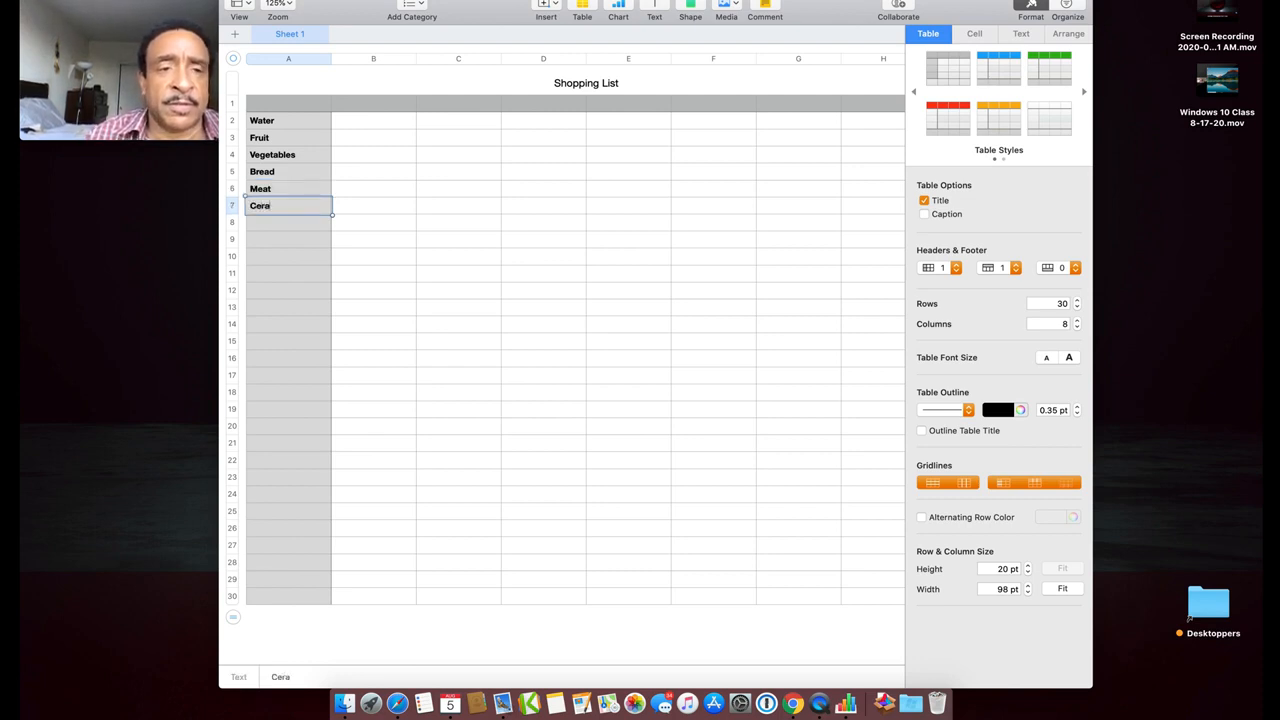
key(BackSpace)
text(eal)
key(Return)
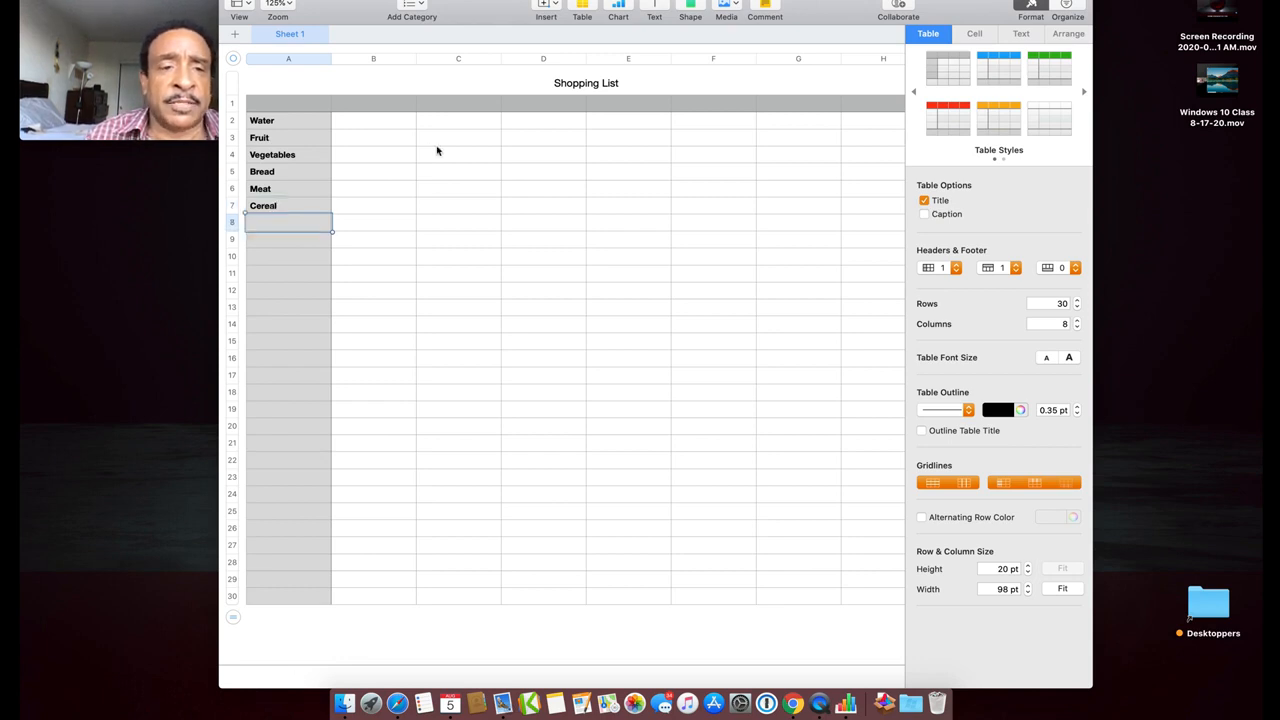
text(Detergent)
key(Return)
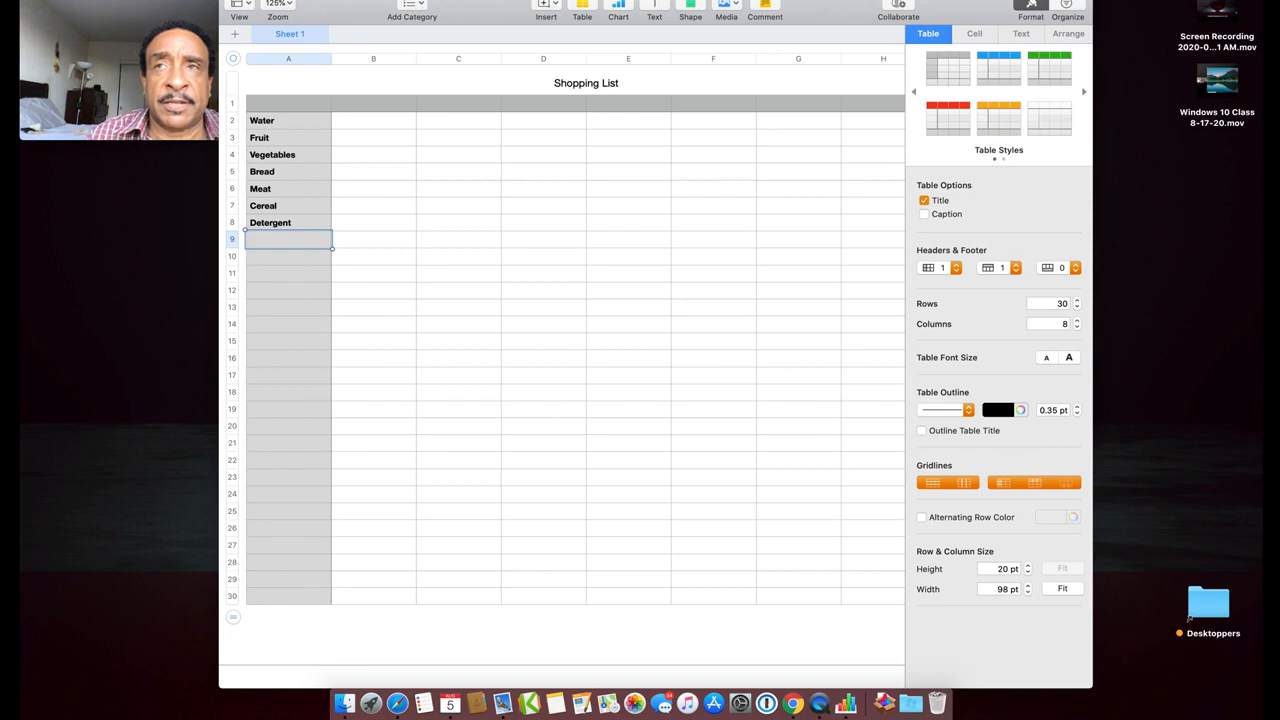
text(Juice)
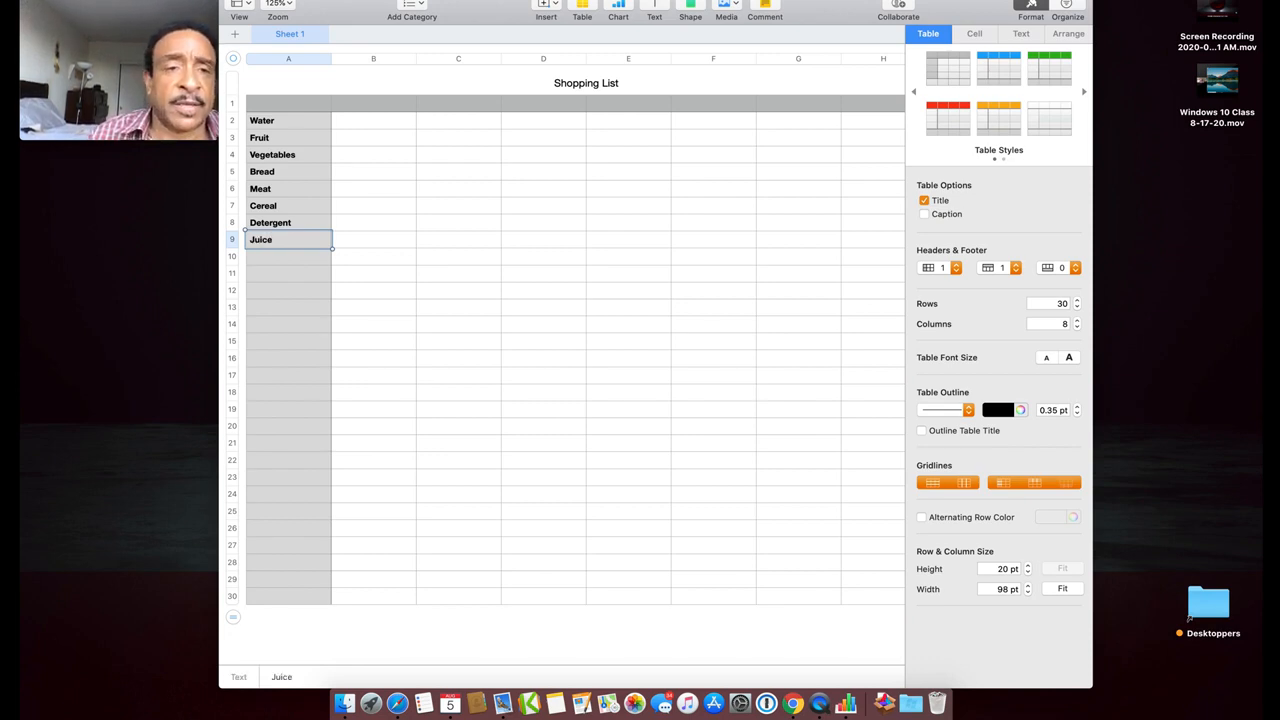
key(Return)
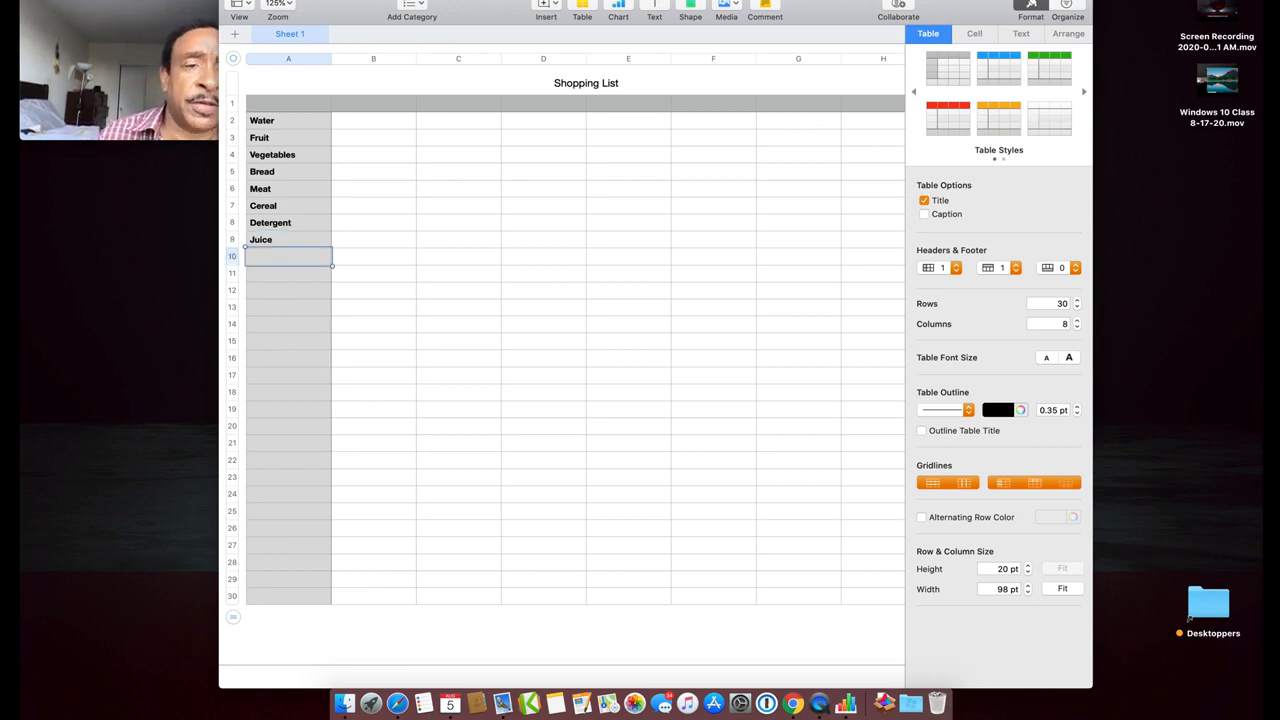
Enter prices 3, 4.55 and 6.89 for Water, Fruit and Vegetables in B2–B4
click(365, 125)
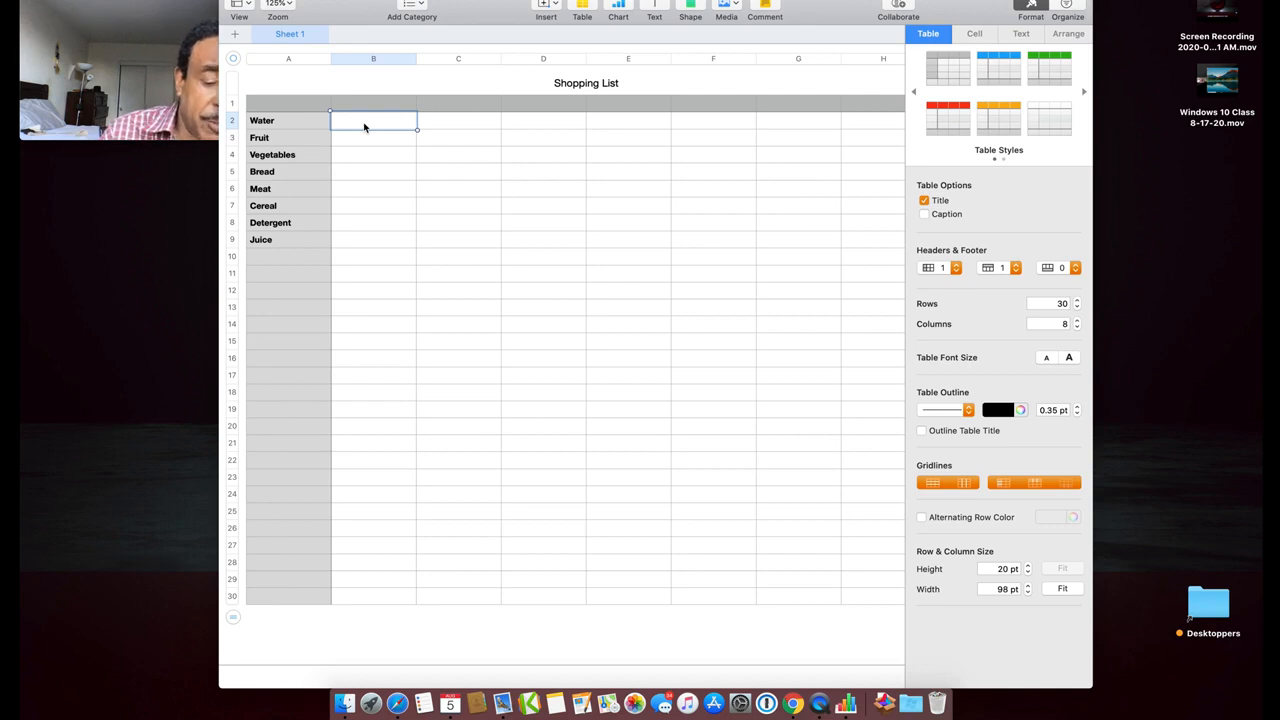
text(3)
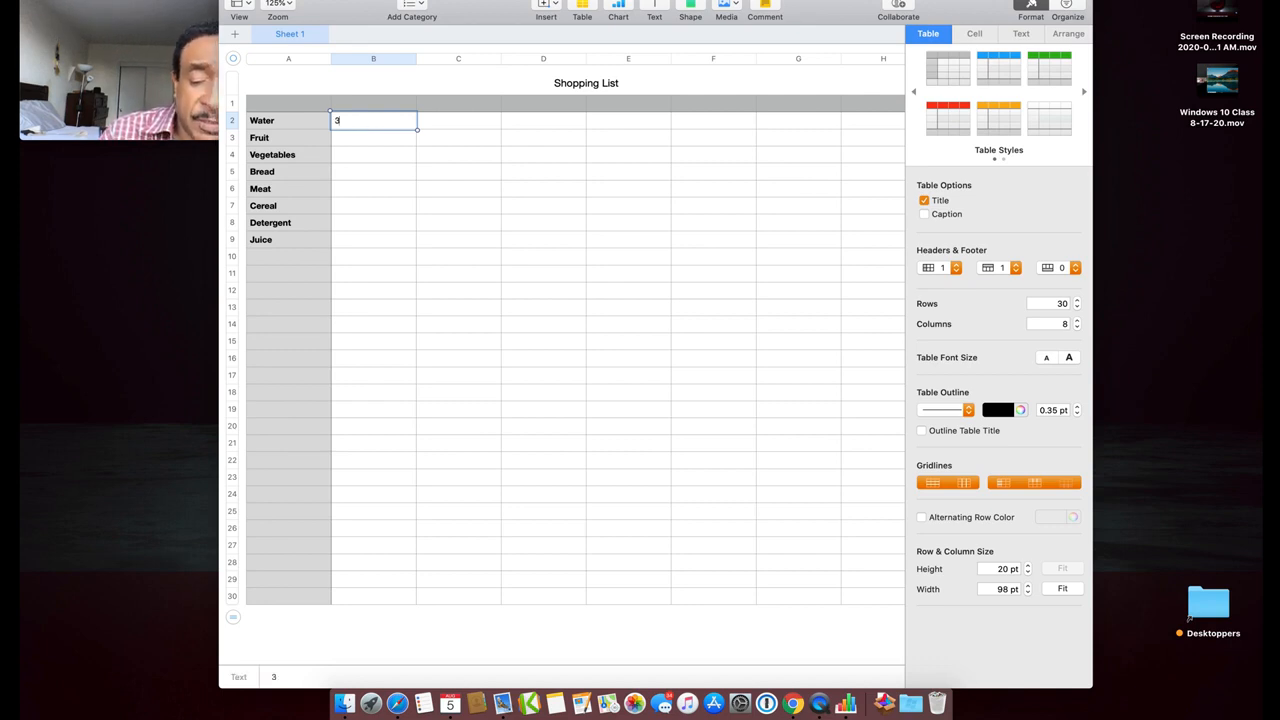
key(Return)
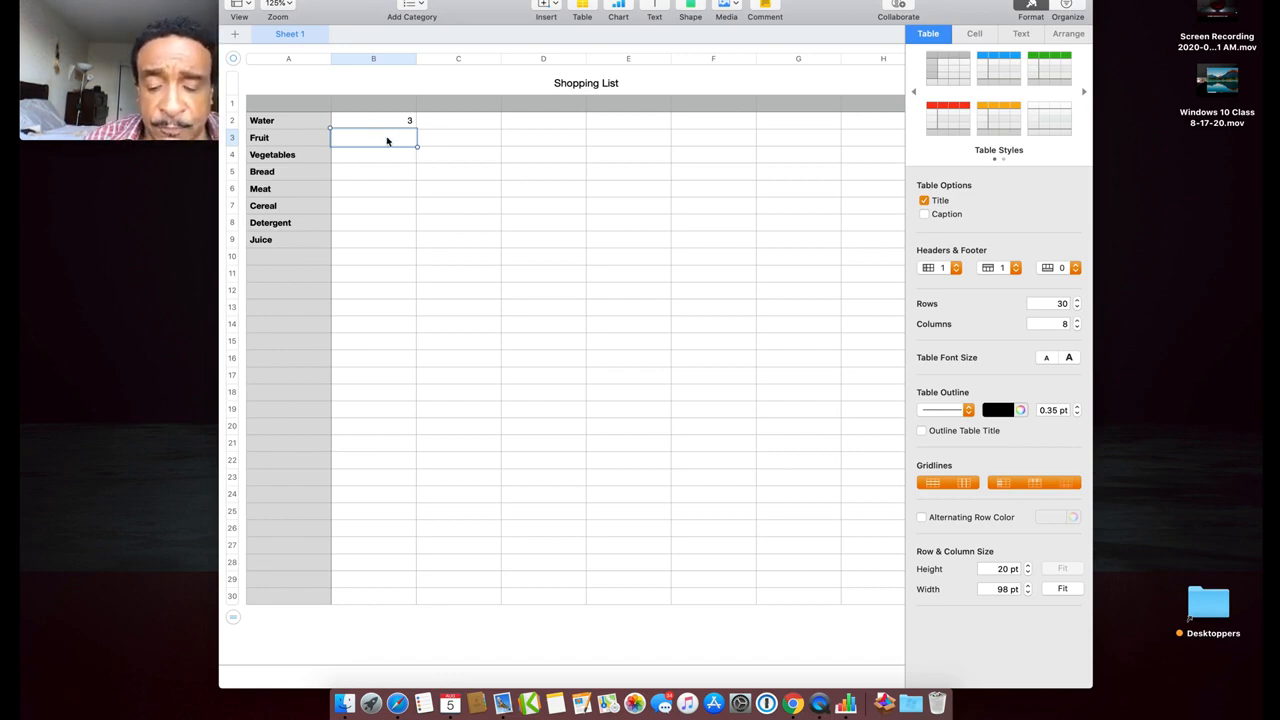
text(4.55)
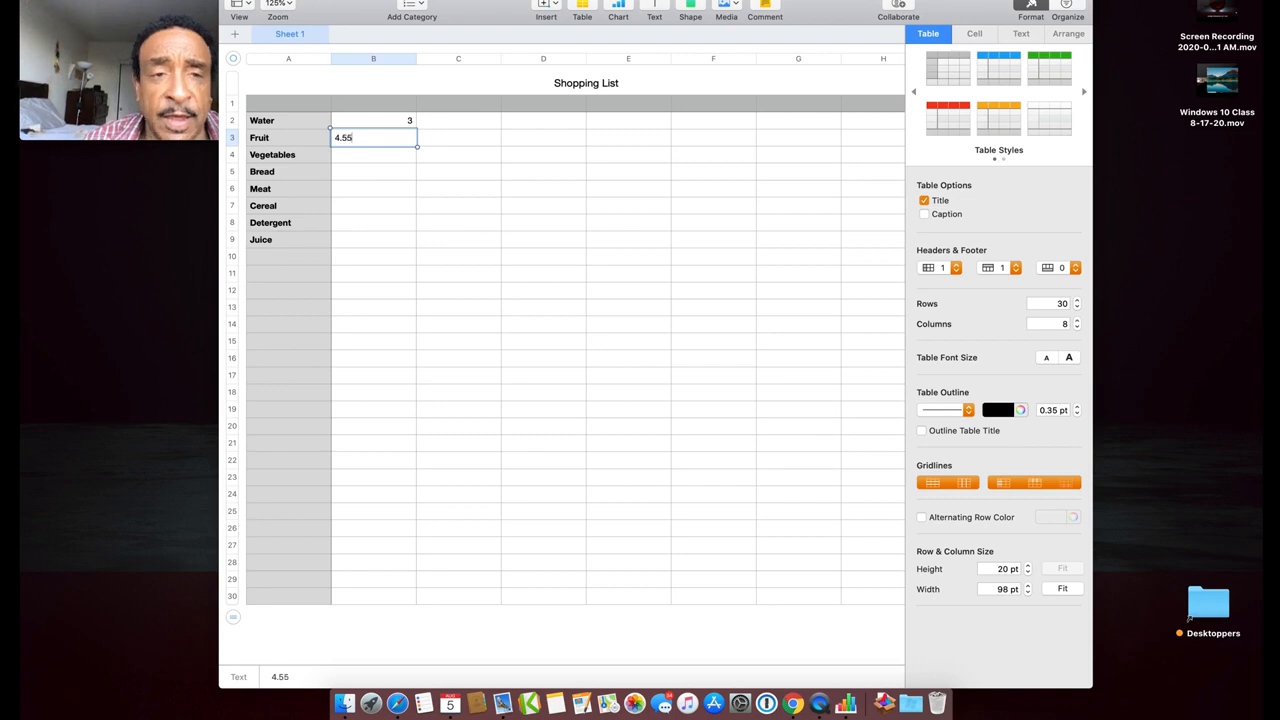
key(Return)
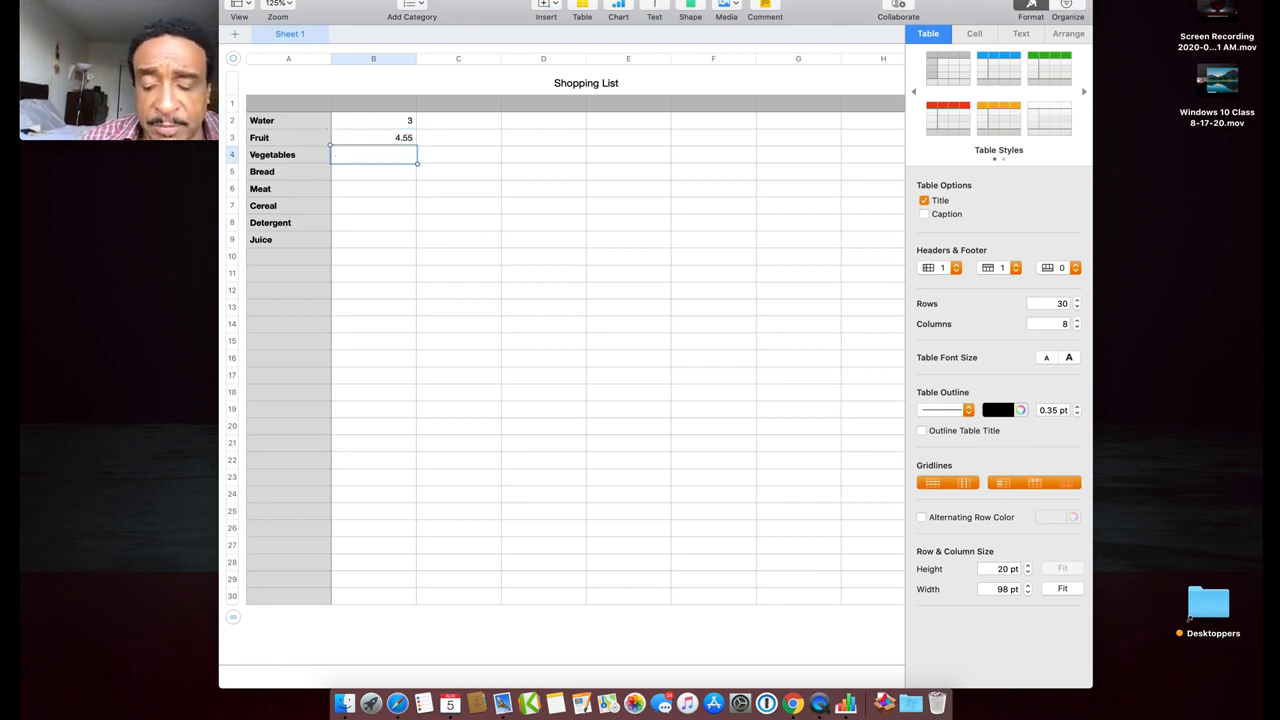
text(6.89)
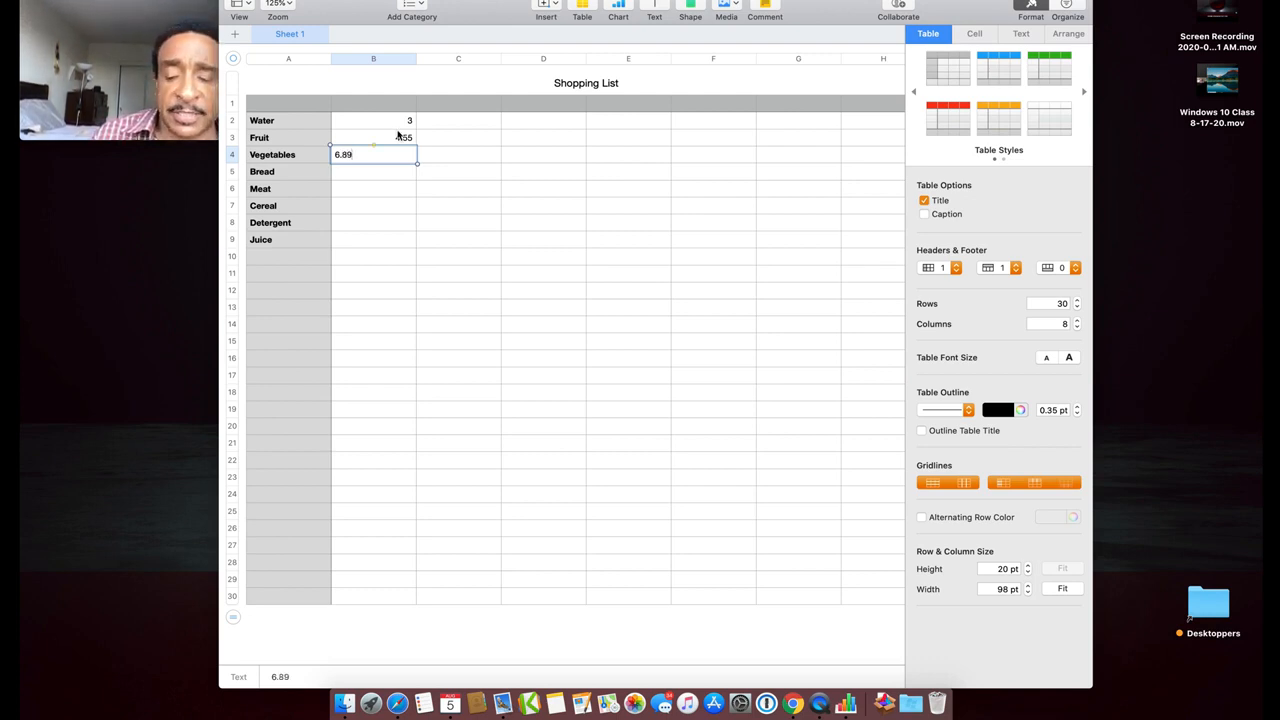
key(Return)
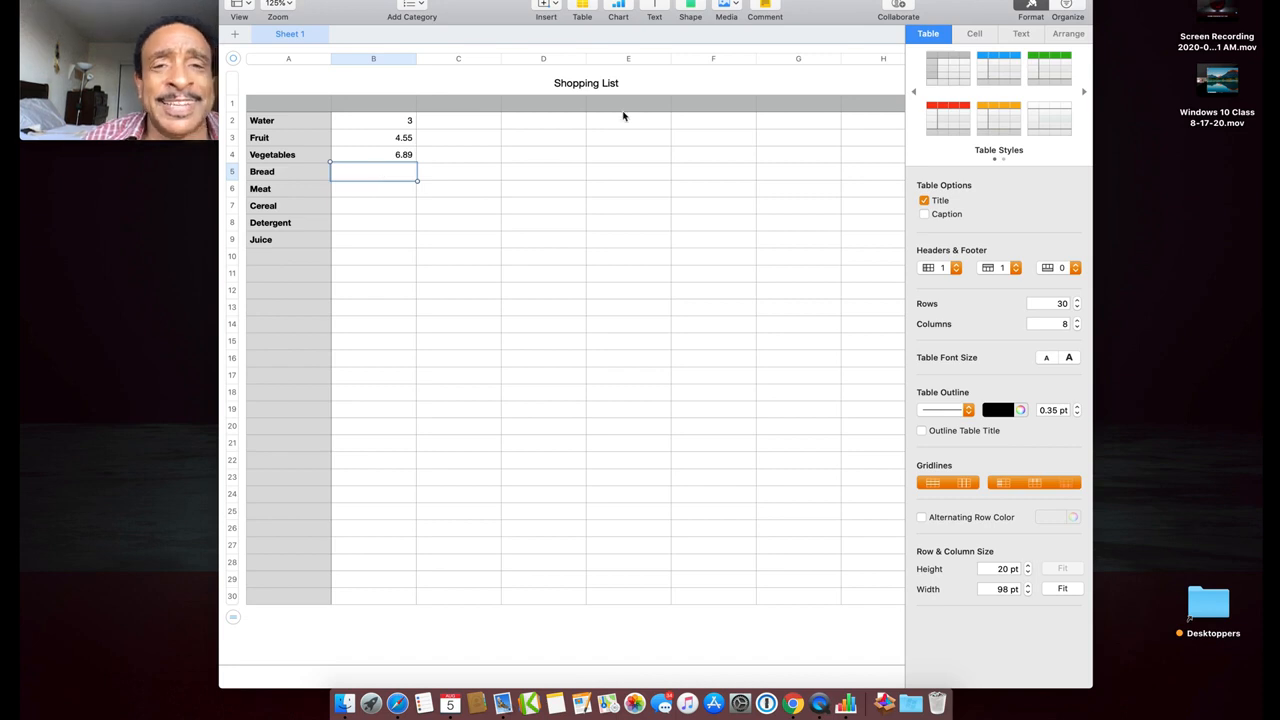
Change 'List' to 'Cost' in the table title so it reads 'Shopping Cost'
click(607, 83)
double_click(607, 83)
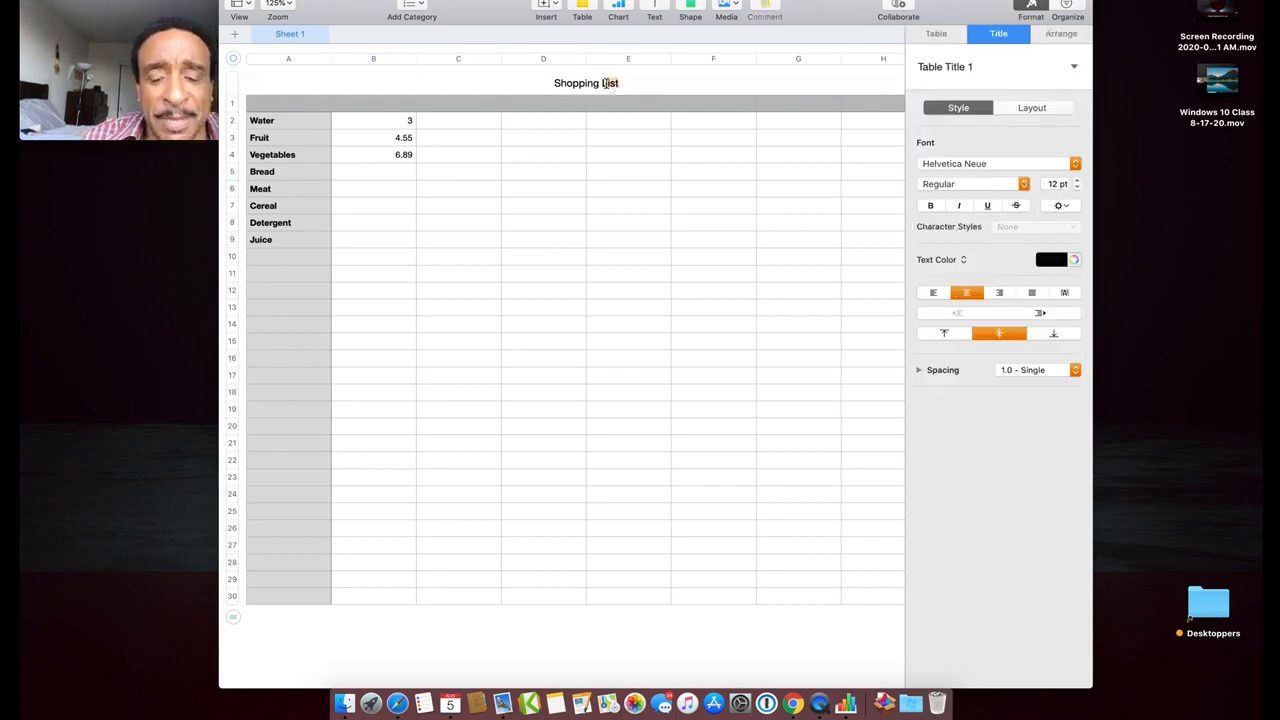
text(Cost)
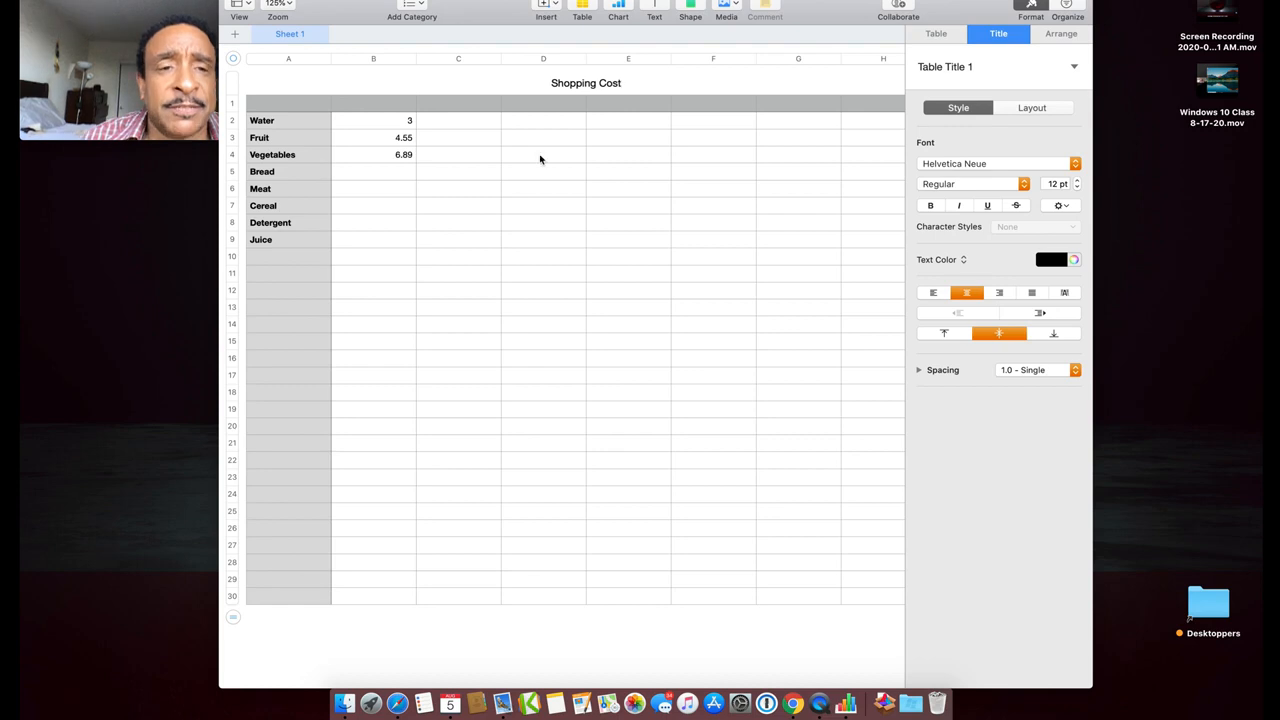
click(400, 172)
Enter prices 5.40, 8.50, 4.50, 4.12 and 3.99 for Bread through Juice in B5–B9
text(5)
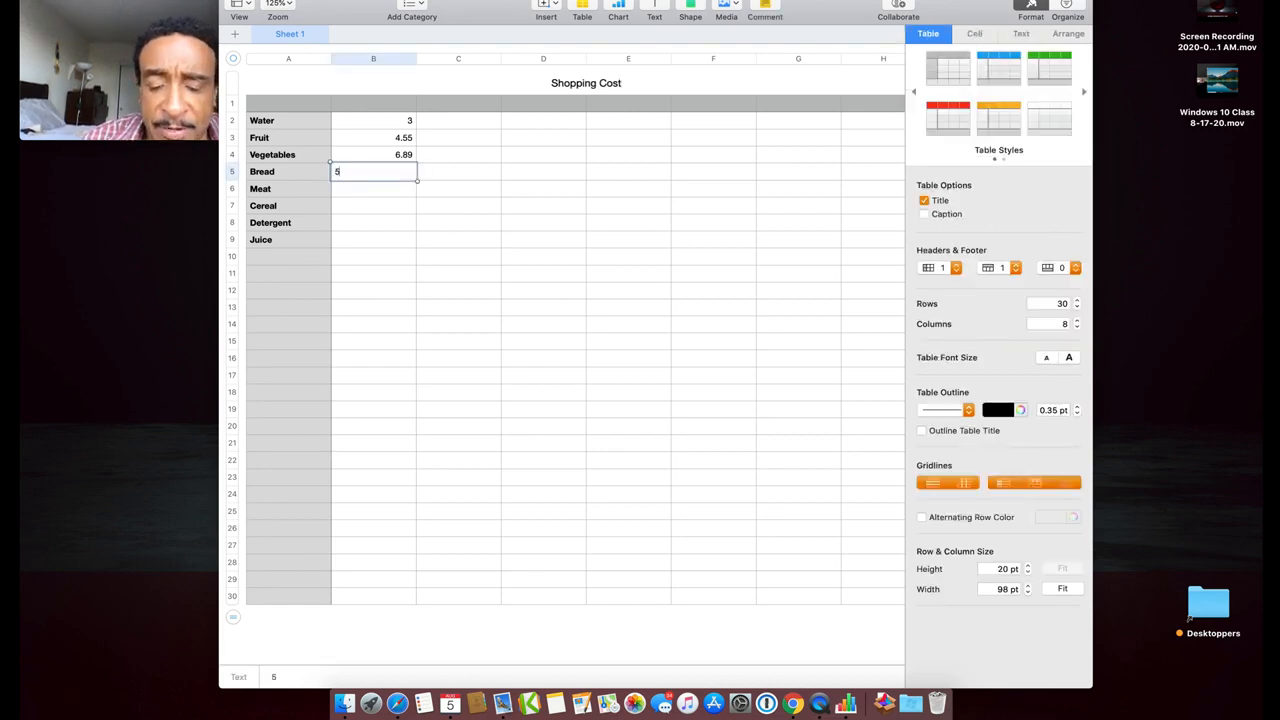
text(.40)
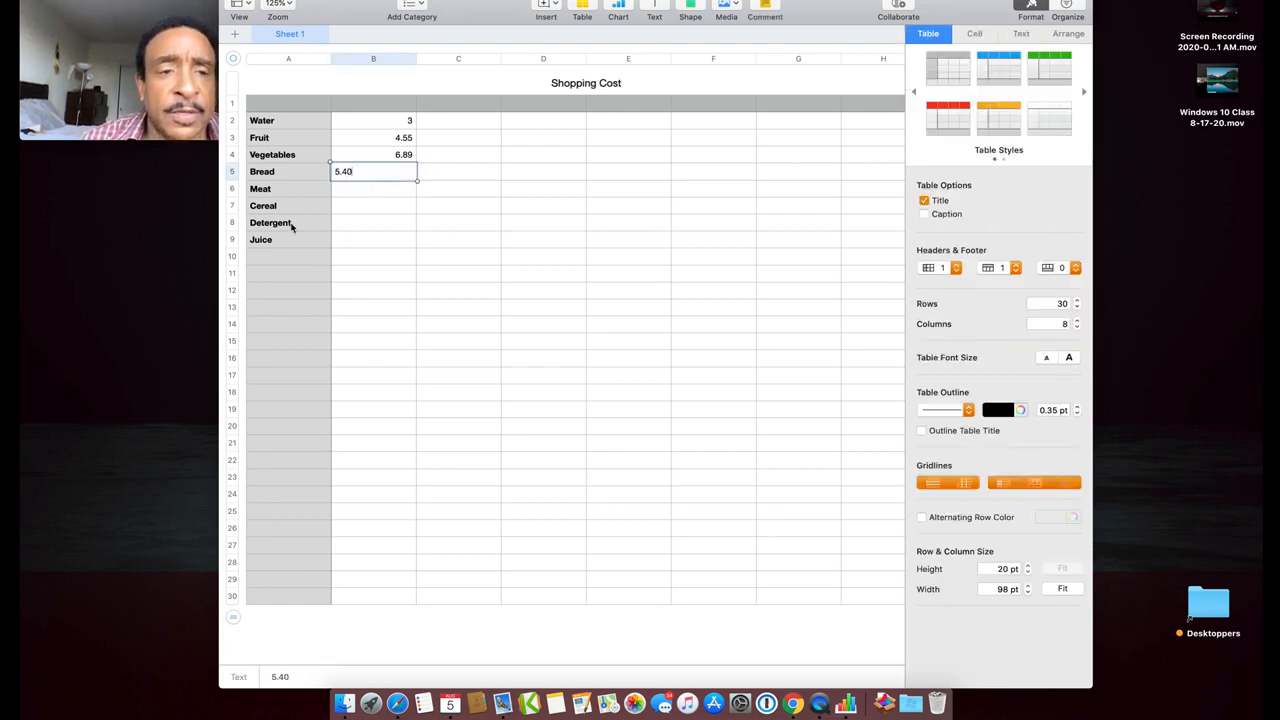
click(355, 196)
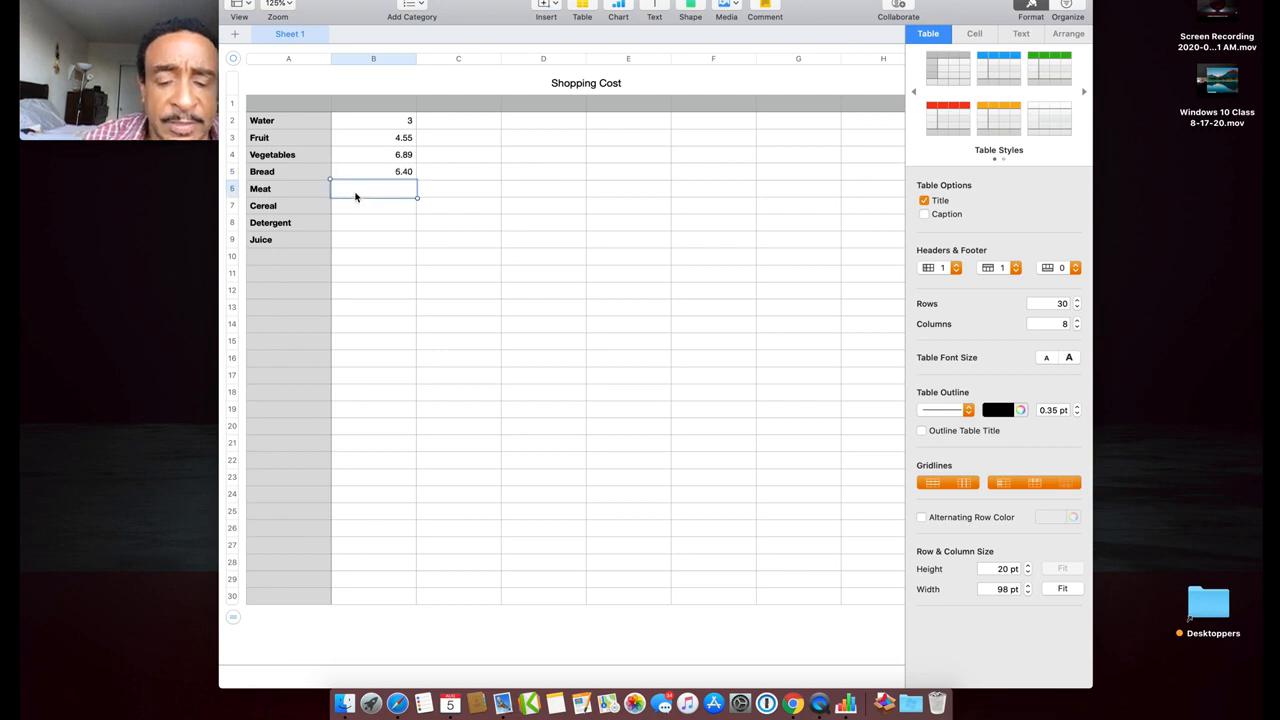
text(8.5)
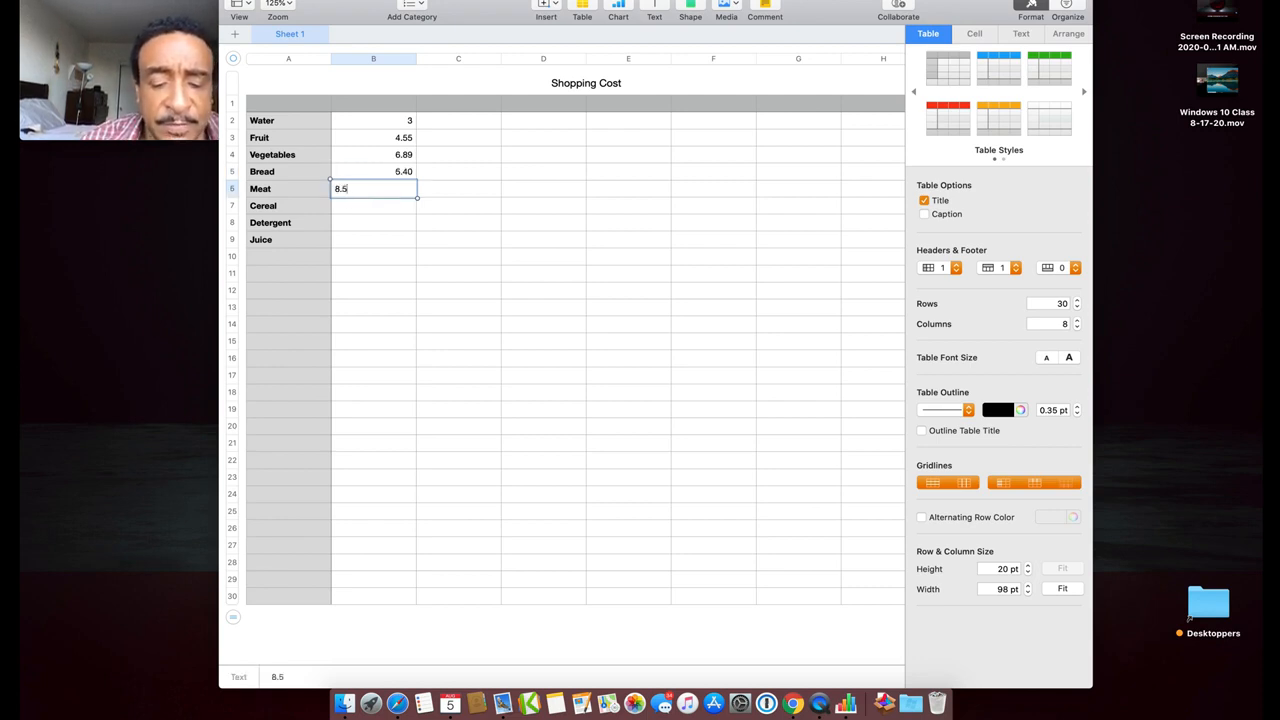
text(0)
click(356, 213)
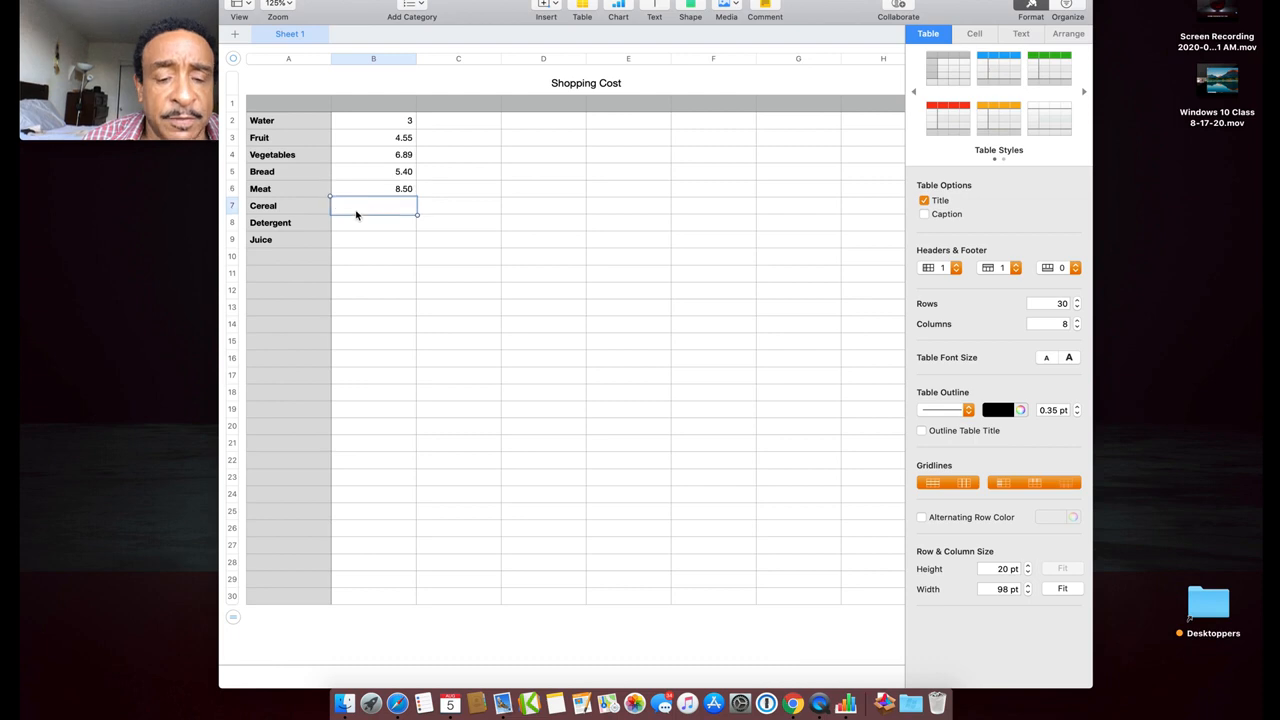
text(4.50)
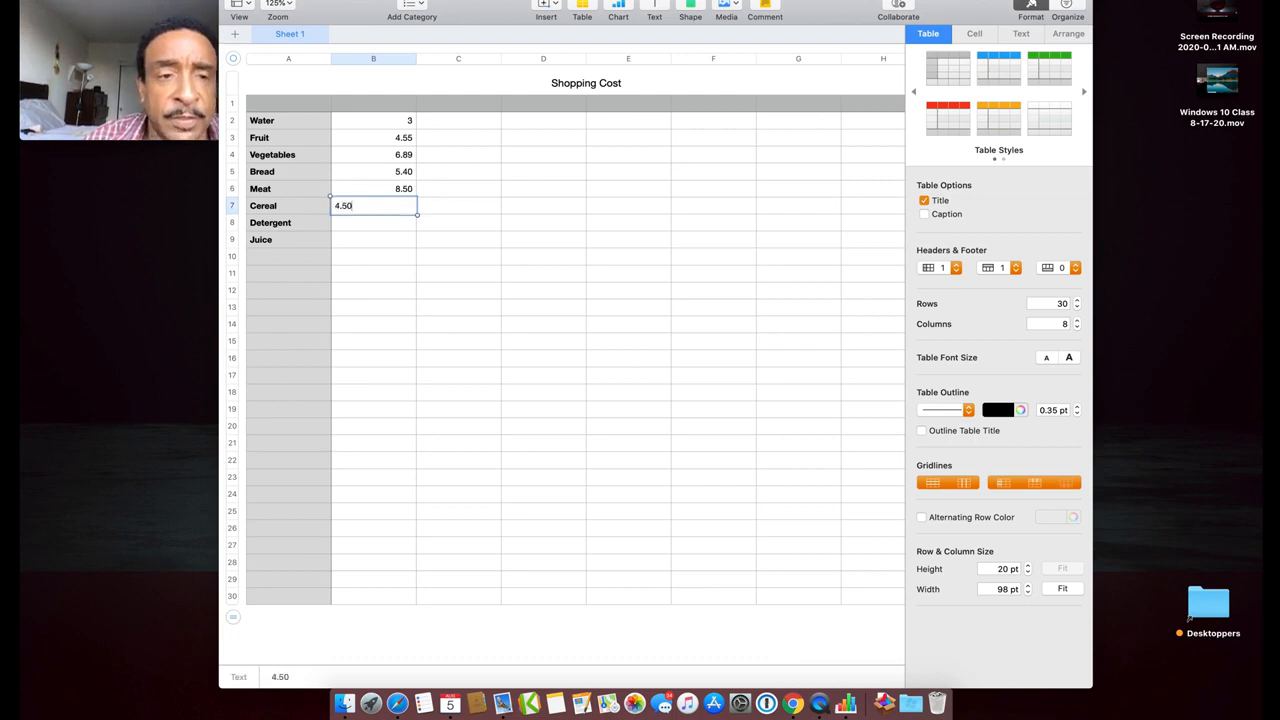
click(356, 230)
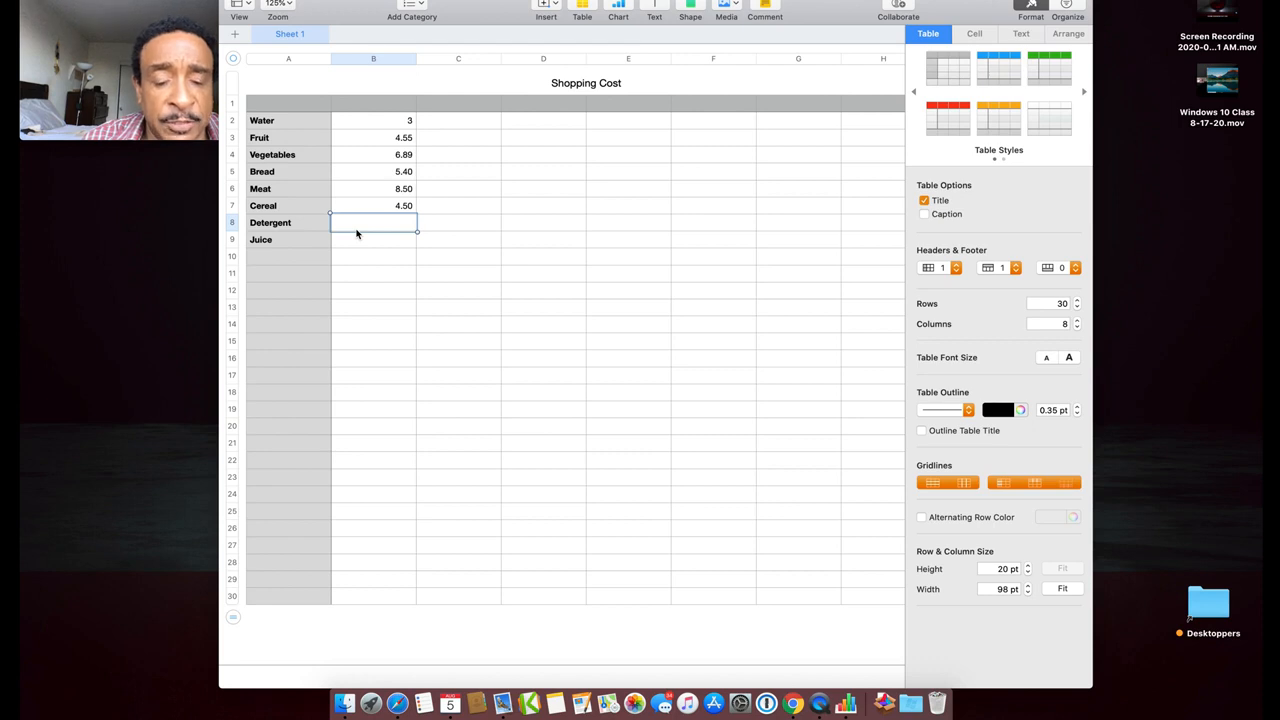
text(4.12)
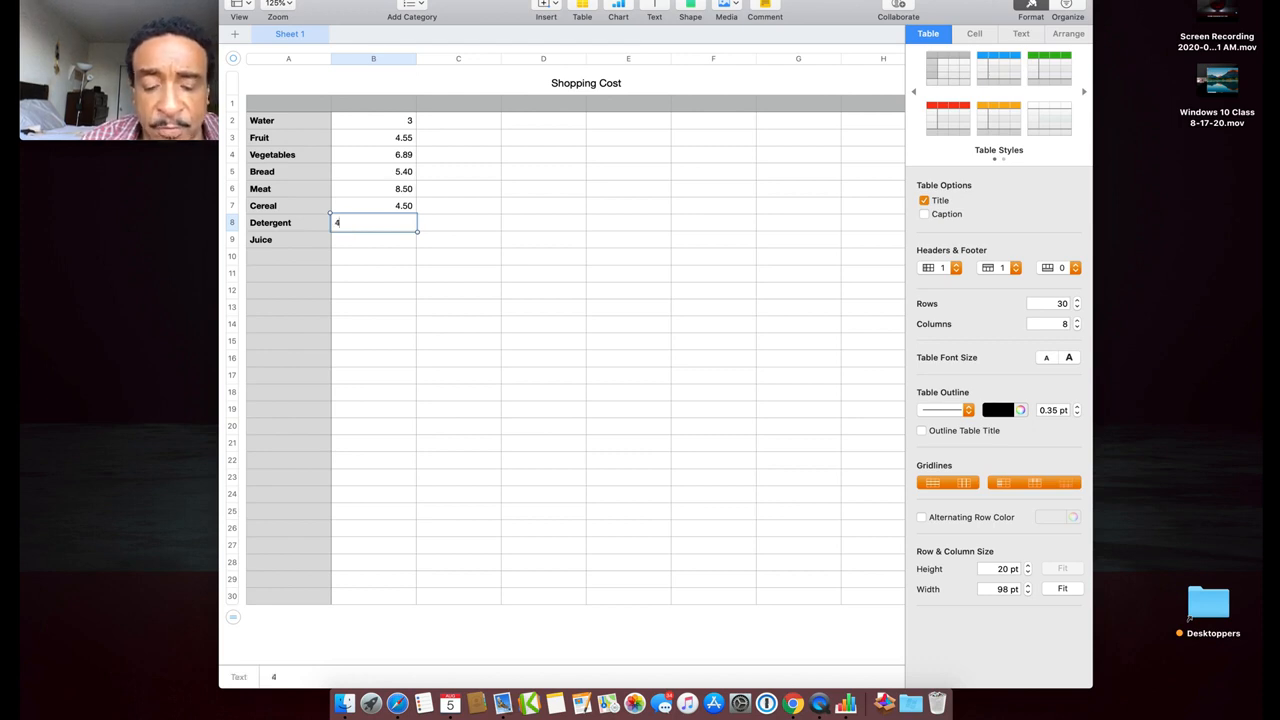
key(Return)
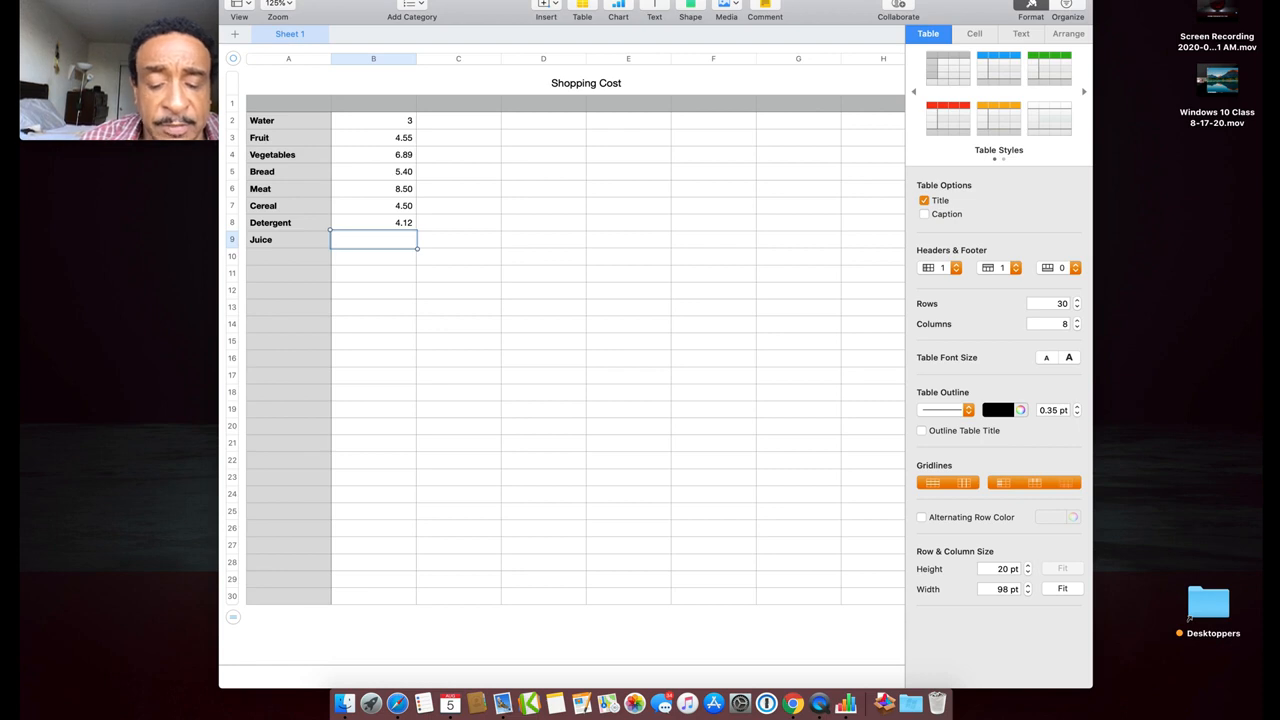
text(3.99)
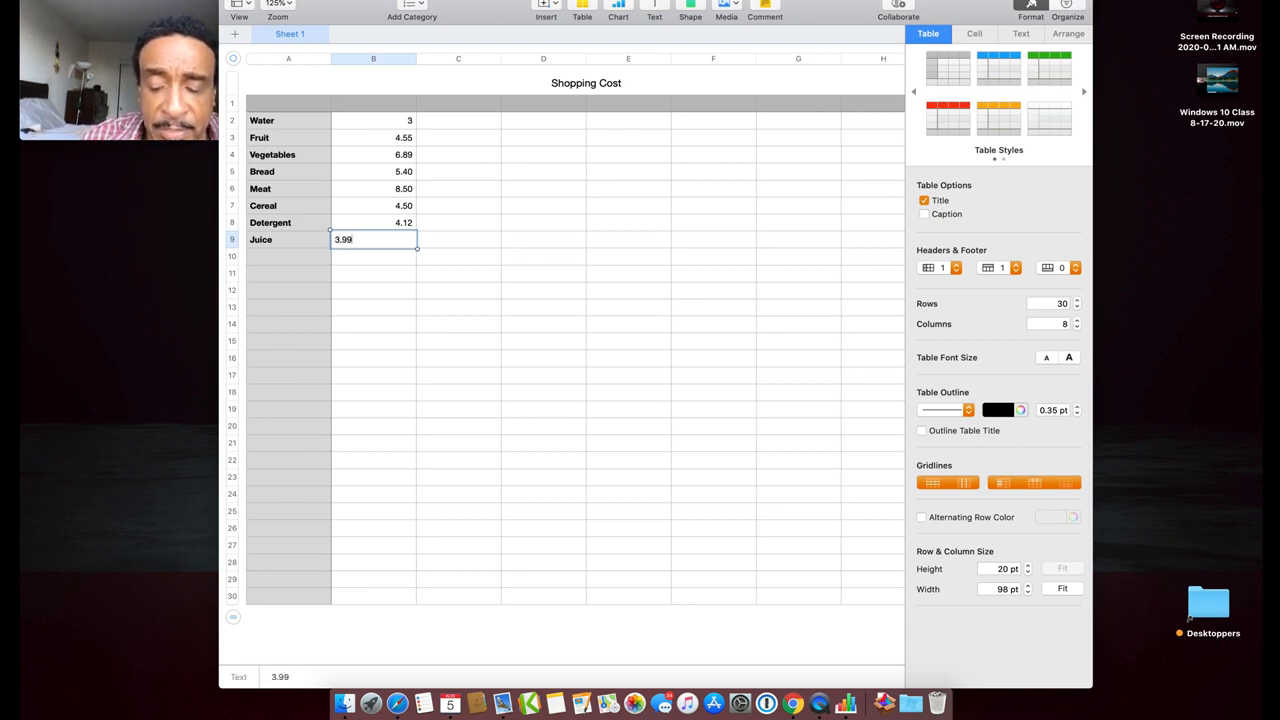
key(Return)
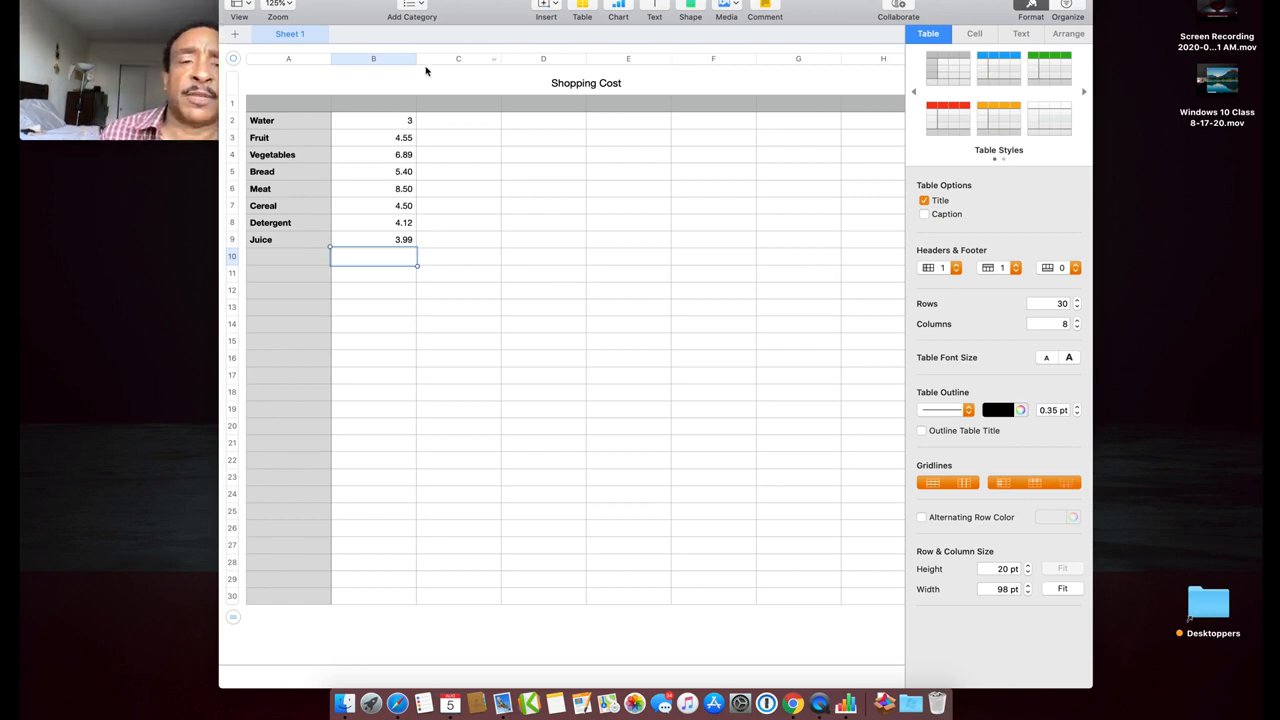
Select cells A2:B9, Water through Juice with prices, and open the Insert menu
click(289, 121)
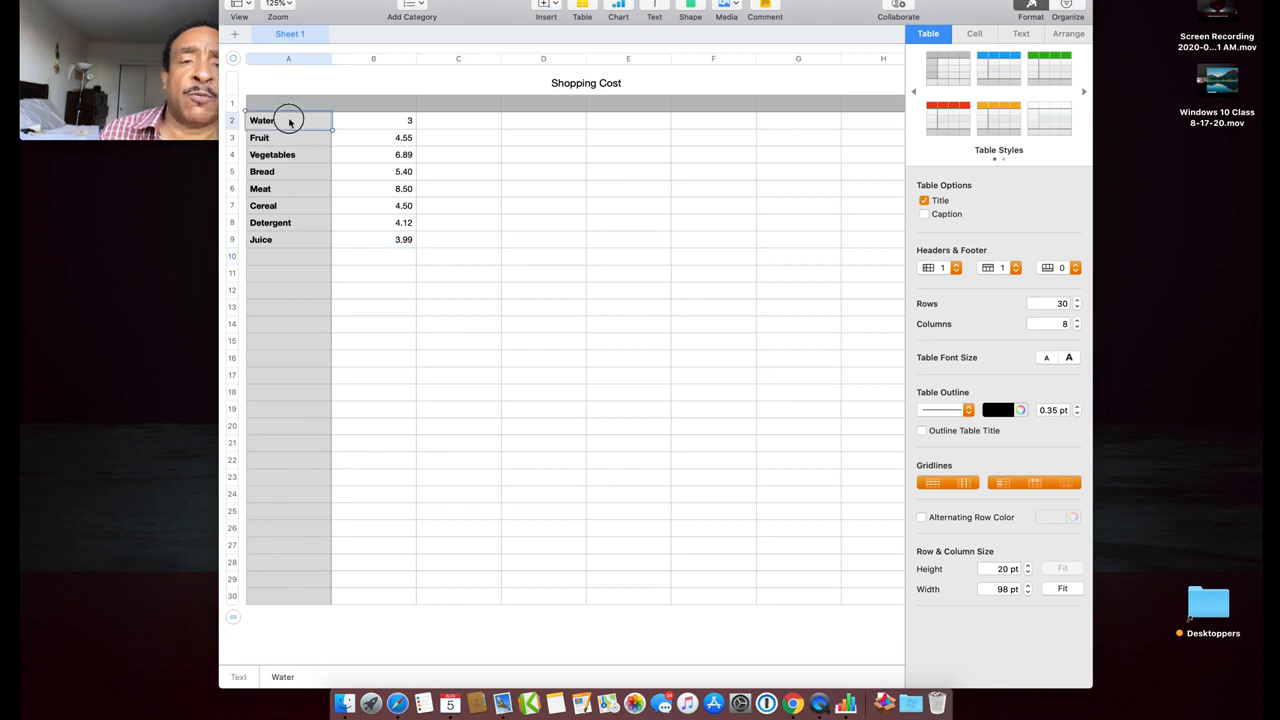
drag(289, 121, 374, 239)
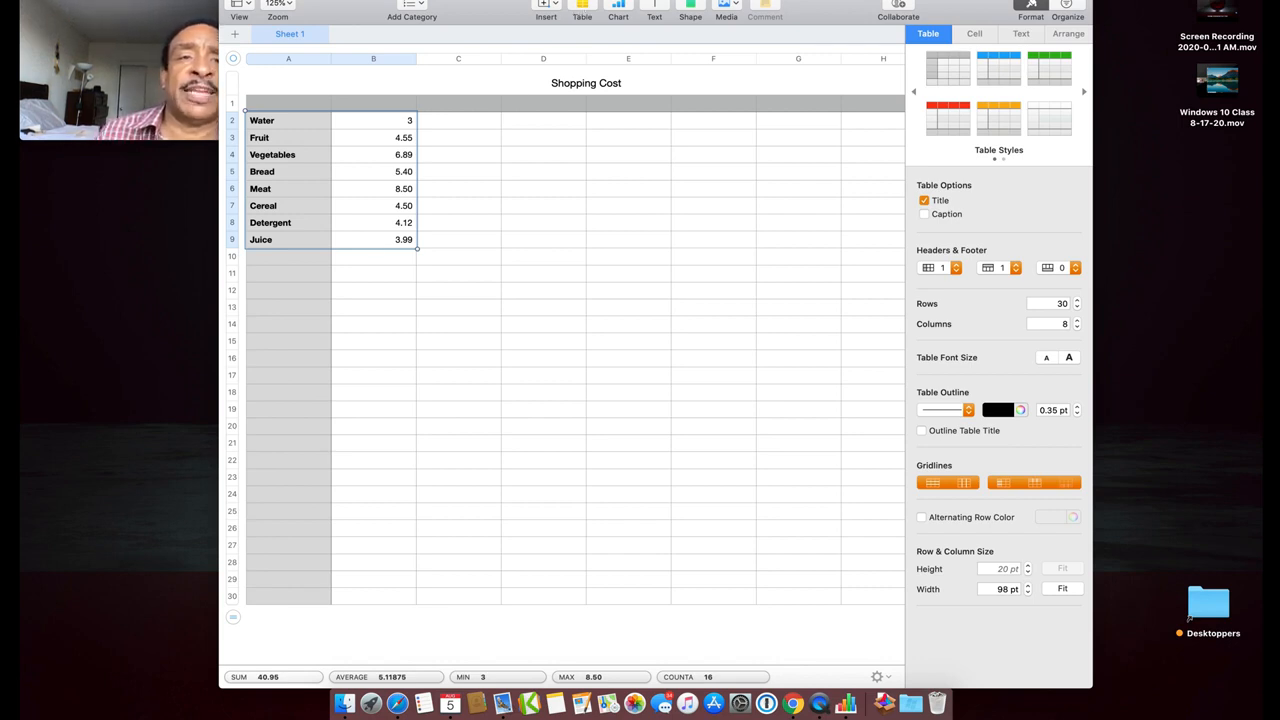
click(188, 1)
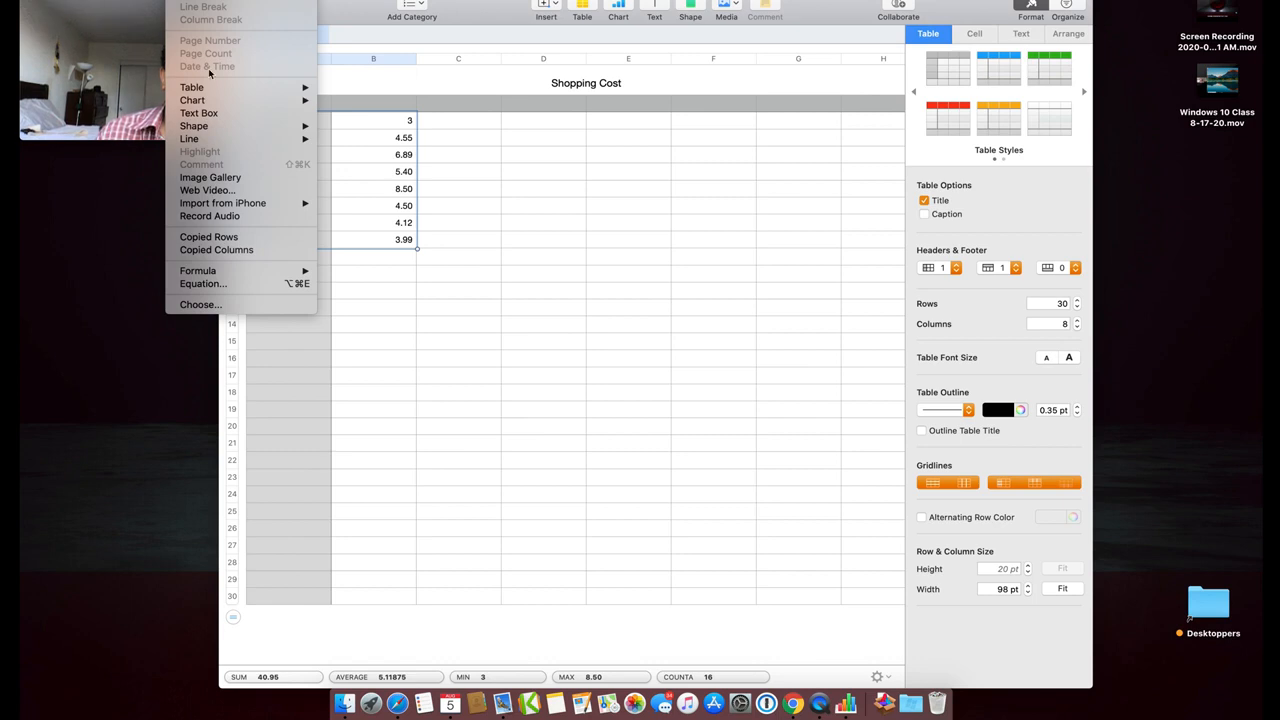
Insert a 3D Pie chart from the Insert > Chart menu
mouse_move(205, 102)
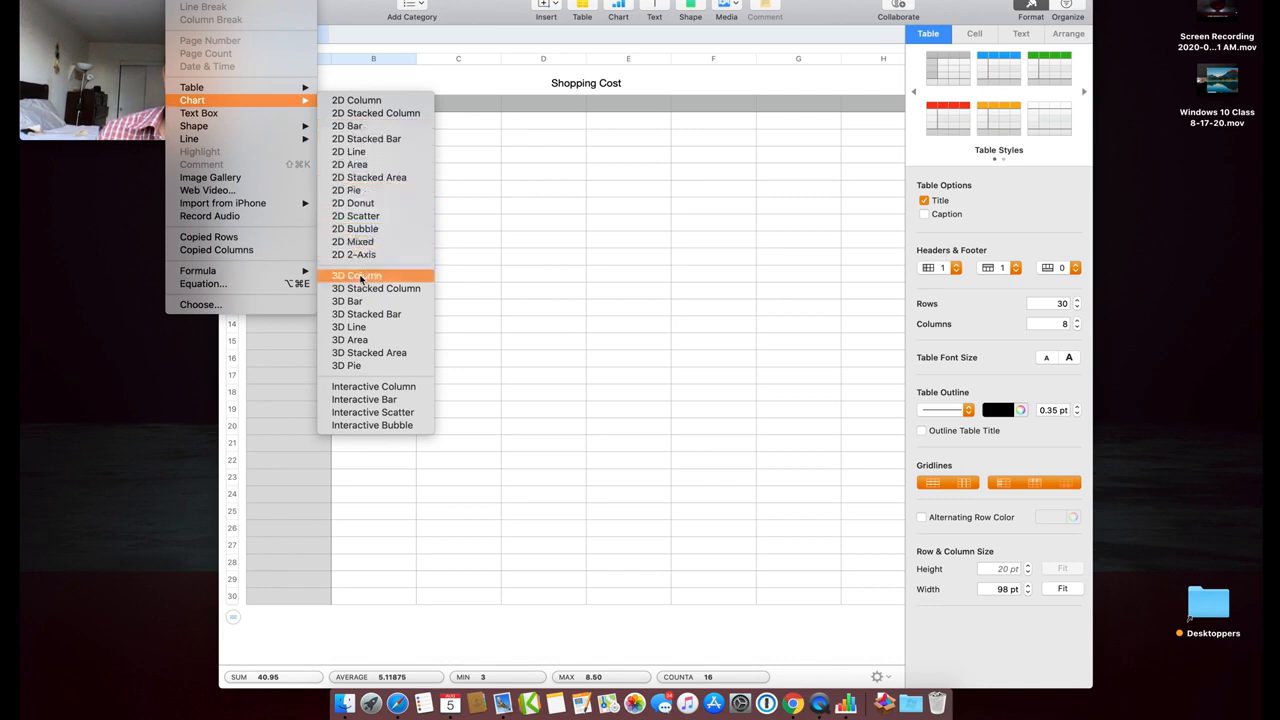
click(361, 368)
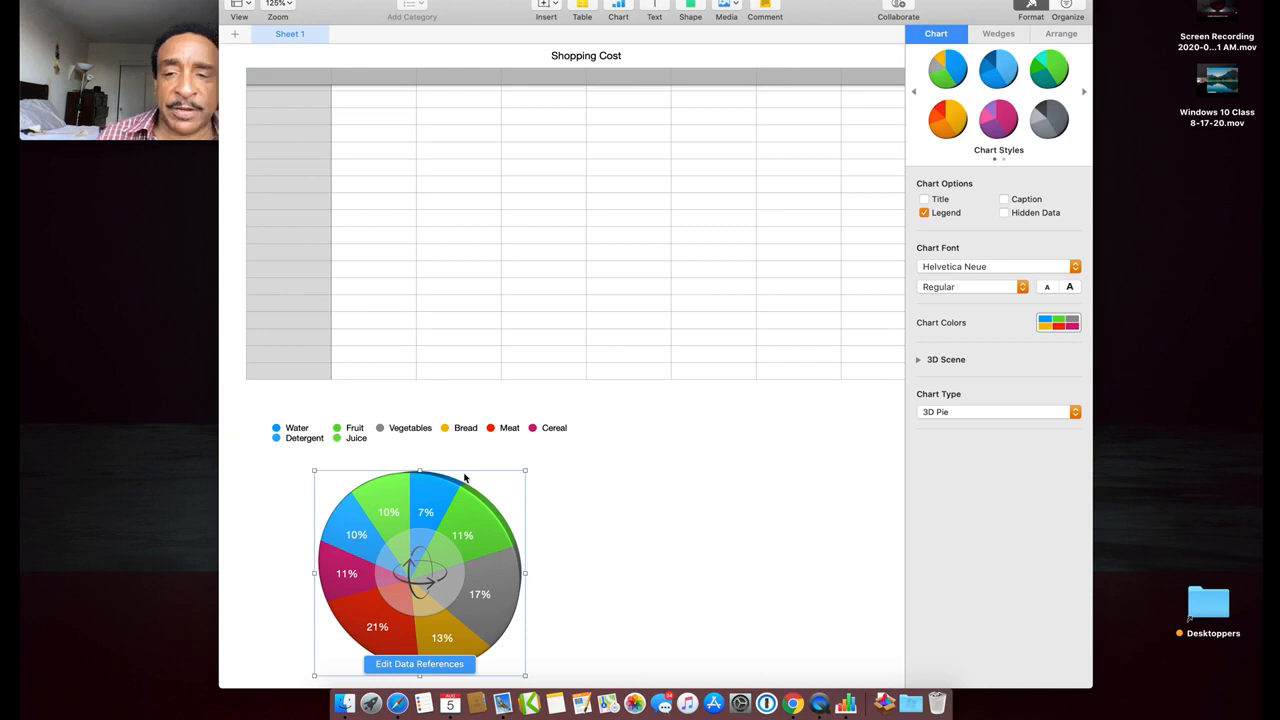
Enlarge the 3D pie chart to about 422 by 422 points
scroll(600, 448, down, 5)
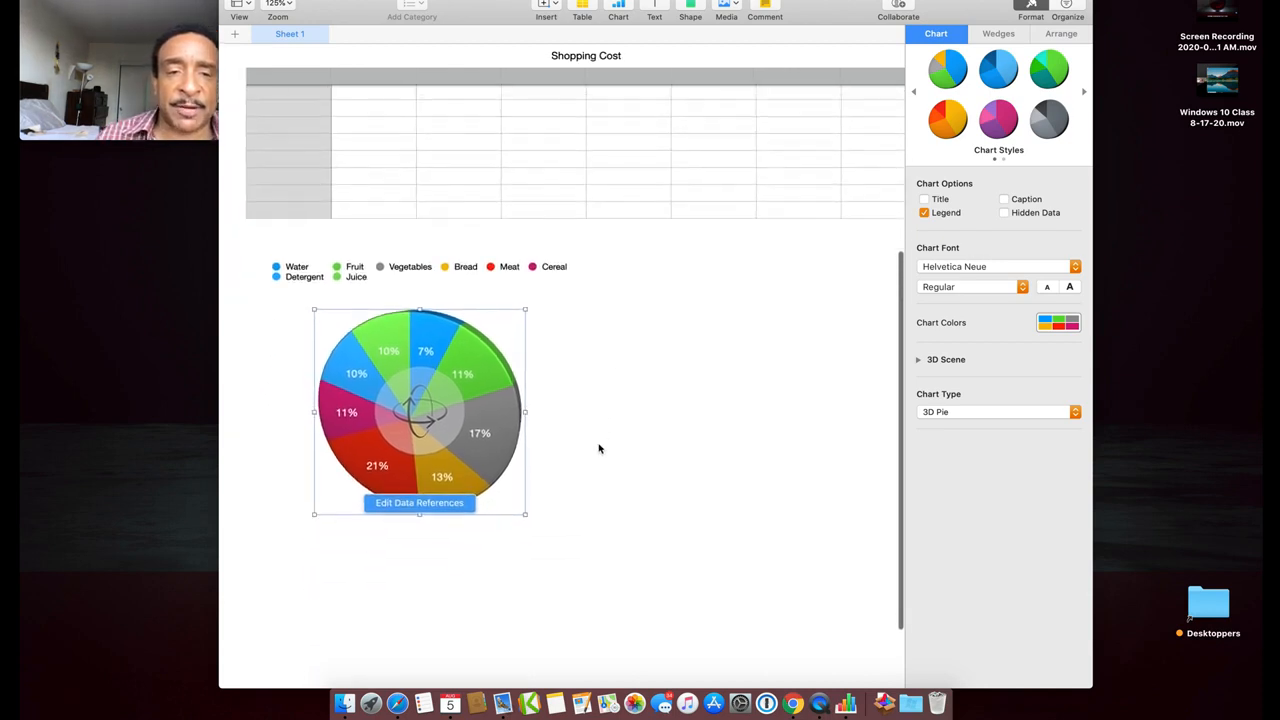
scroll(600, 448, down, 1)
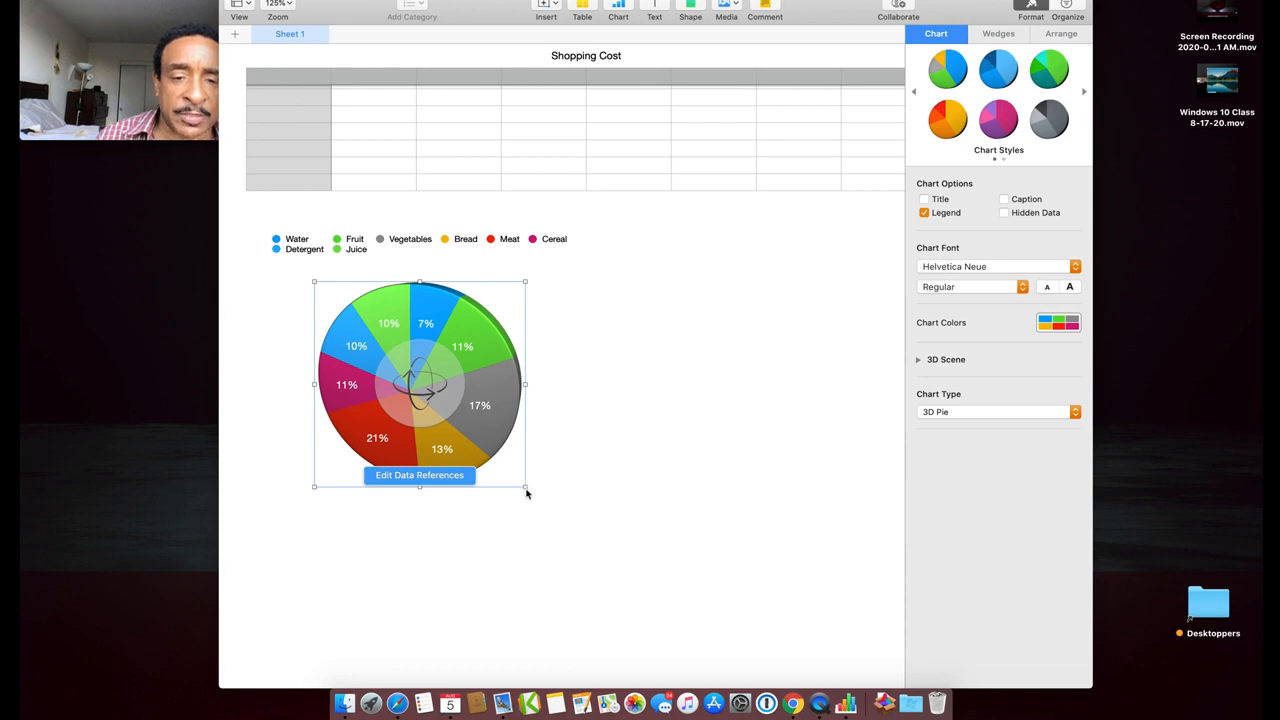
drag(524, 487, 711, 613)
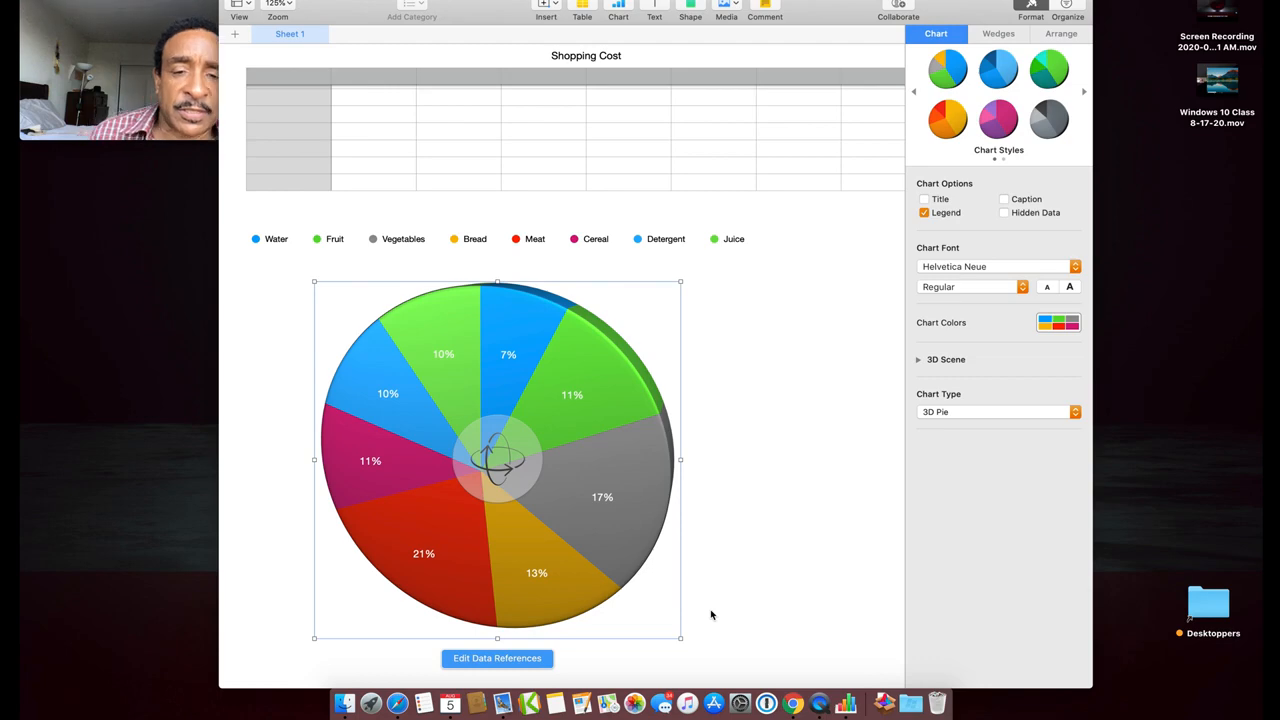
scroll(711, 614, up, 10)
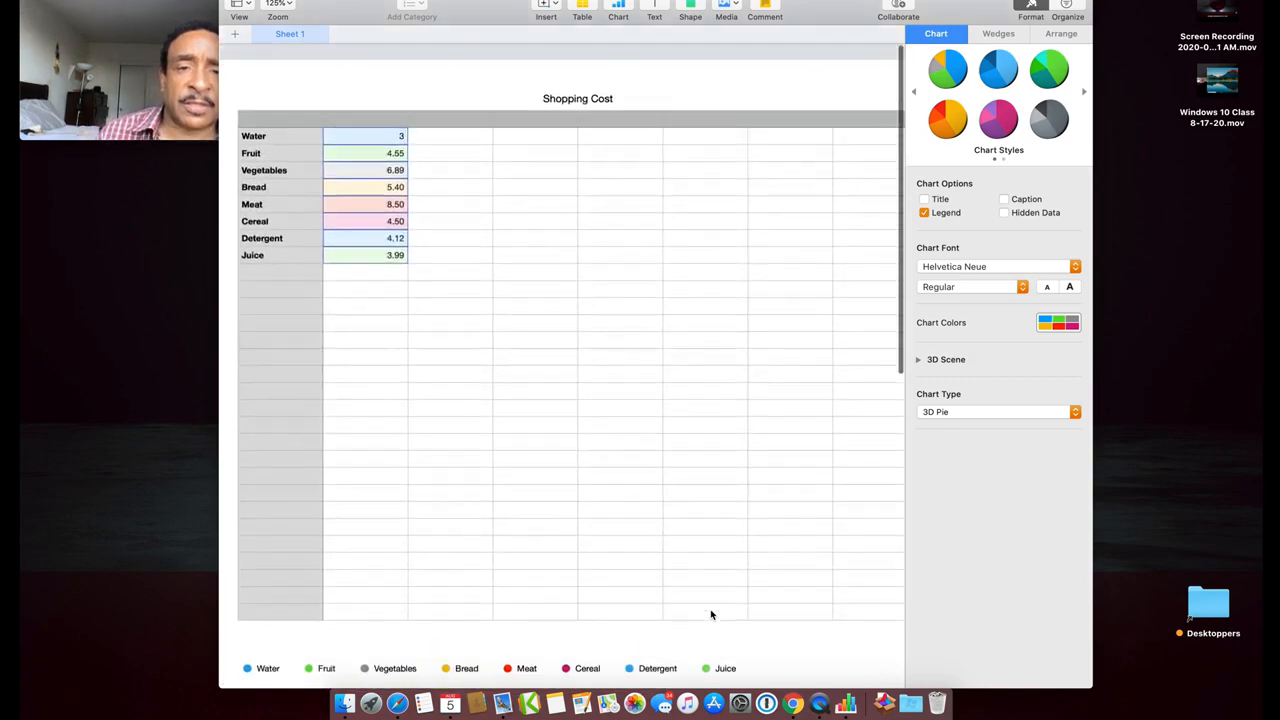
scroll(711, 614, down, 10)
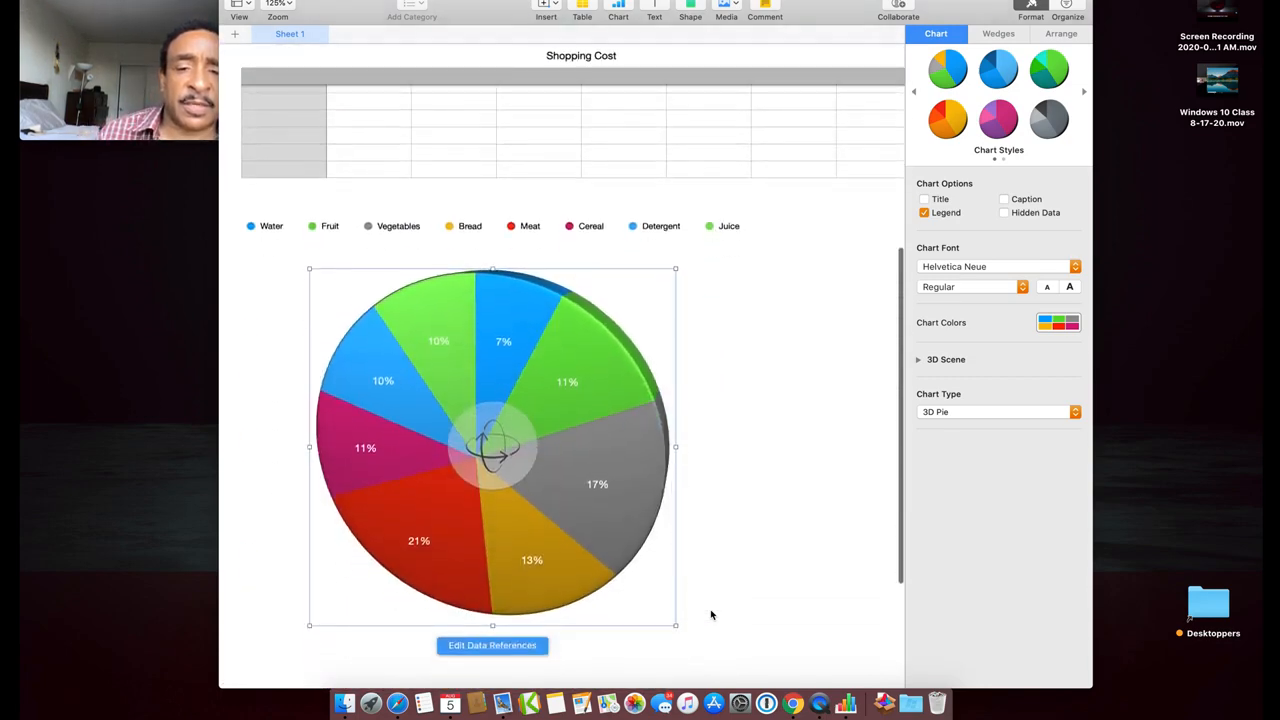
scroll(711, 614, up, 10)
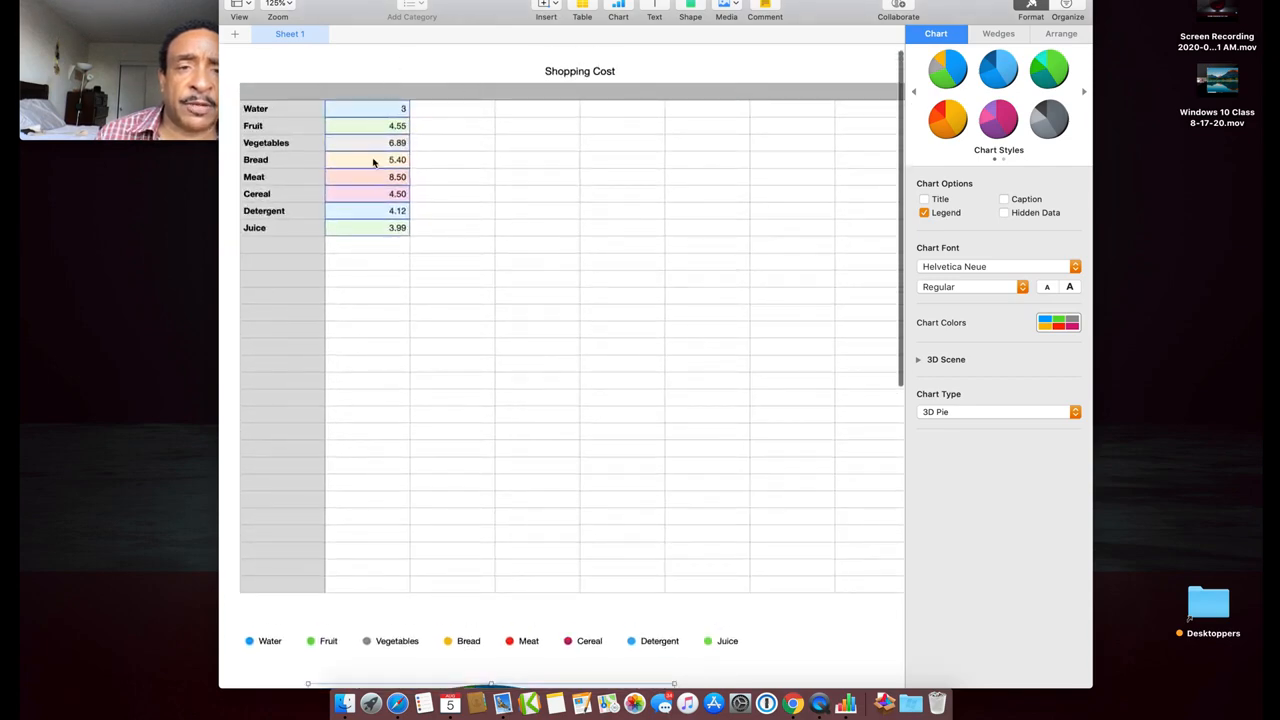
scroll(377, 246, down, 5)
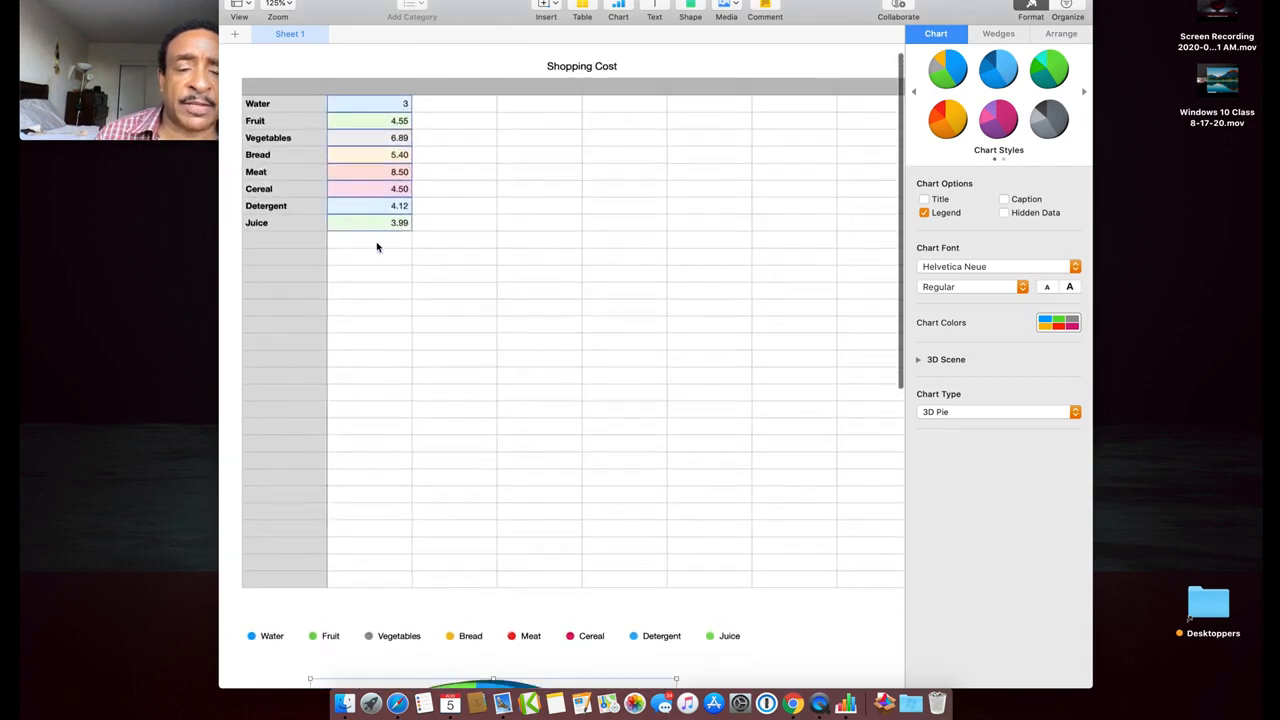
scroll(377, 246, down, 5)
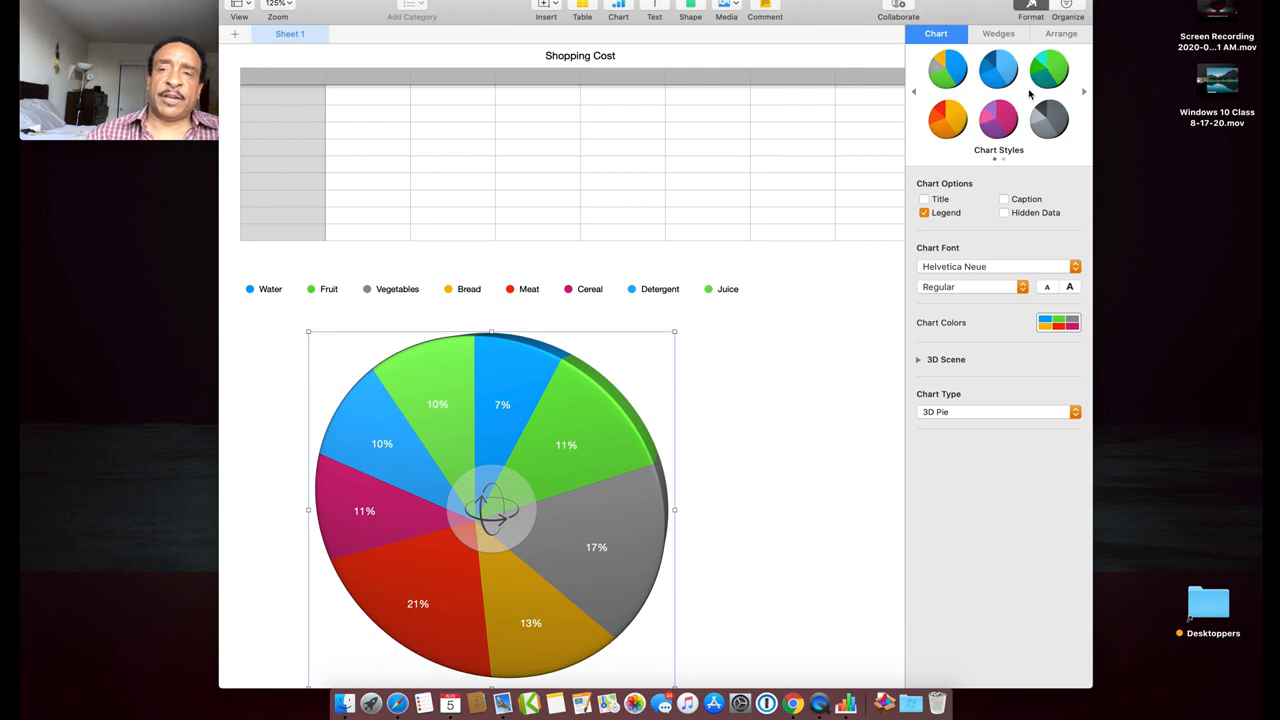
Try several chart styles and keep the orange and red colour scheme
click(998, 116)
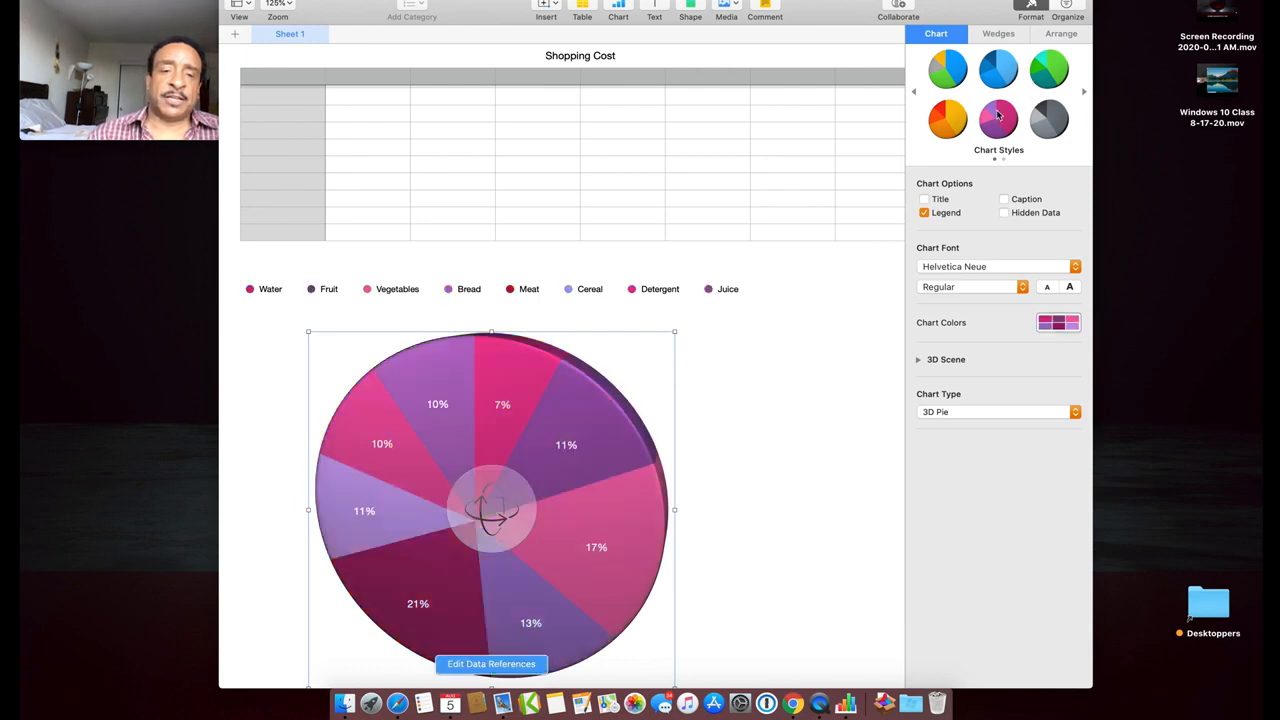
click(947, 119)
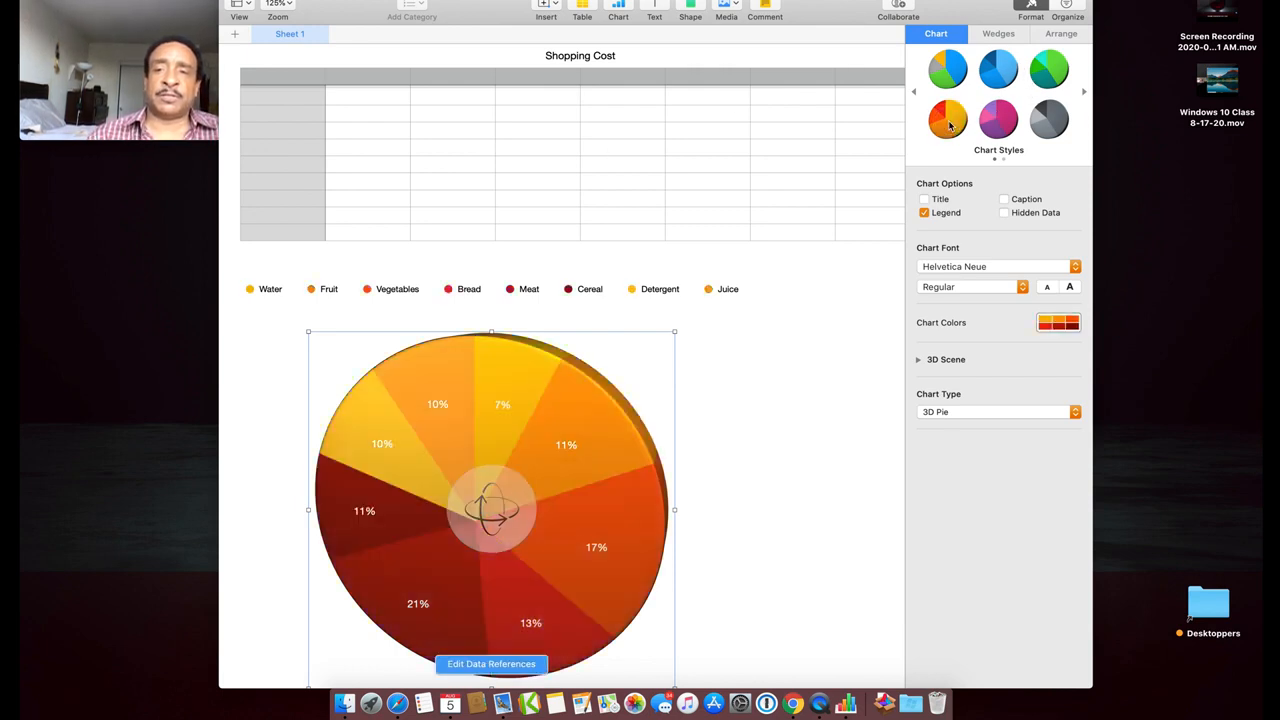
click(947, 78)
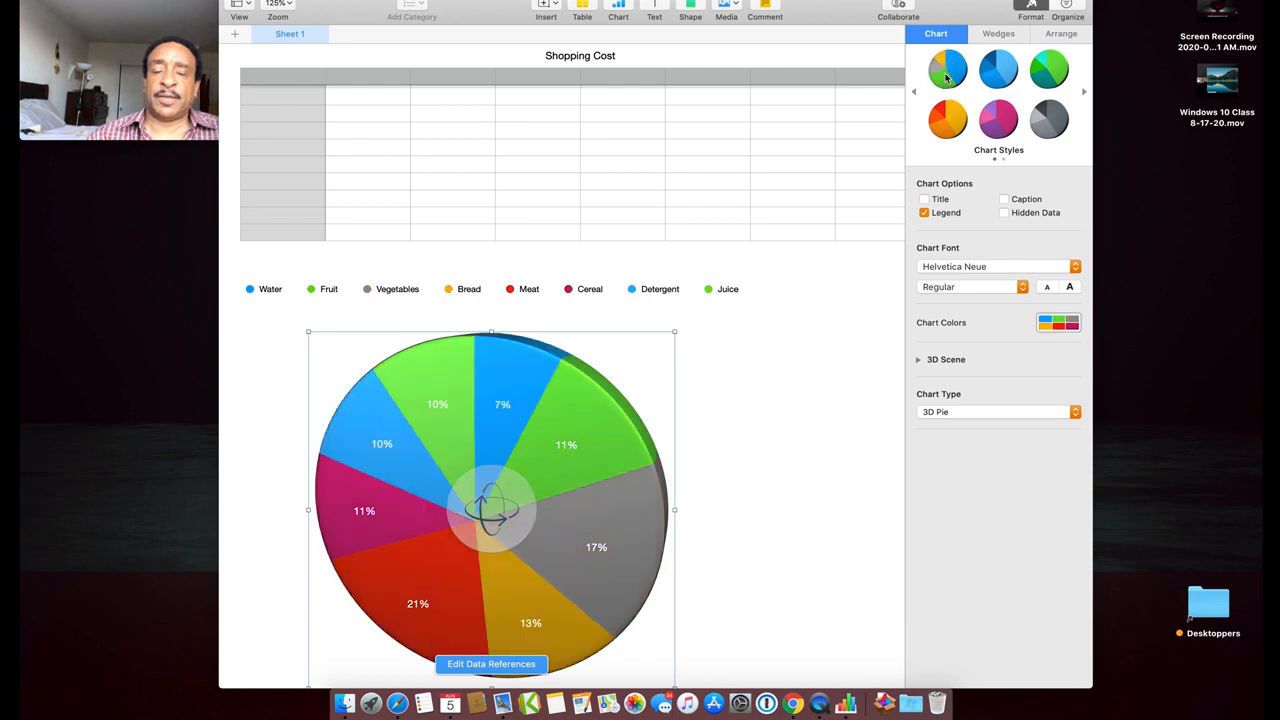
click(949, 120)
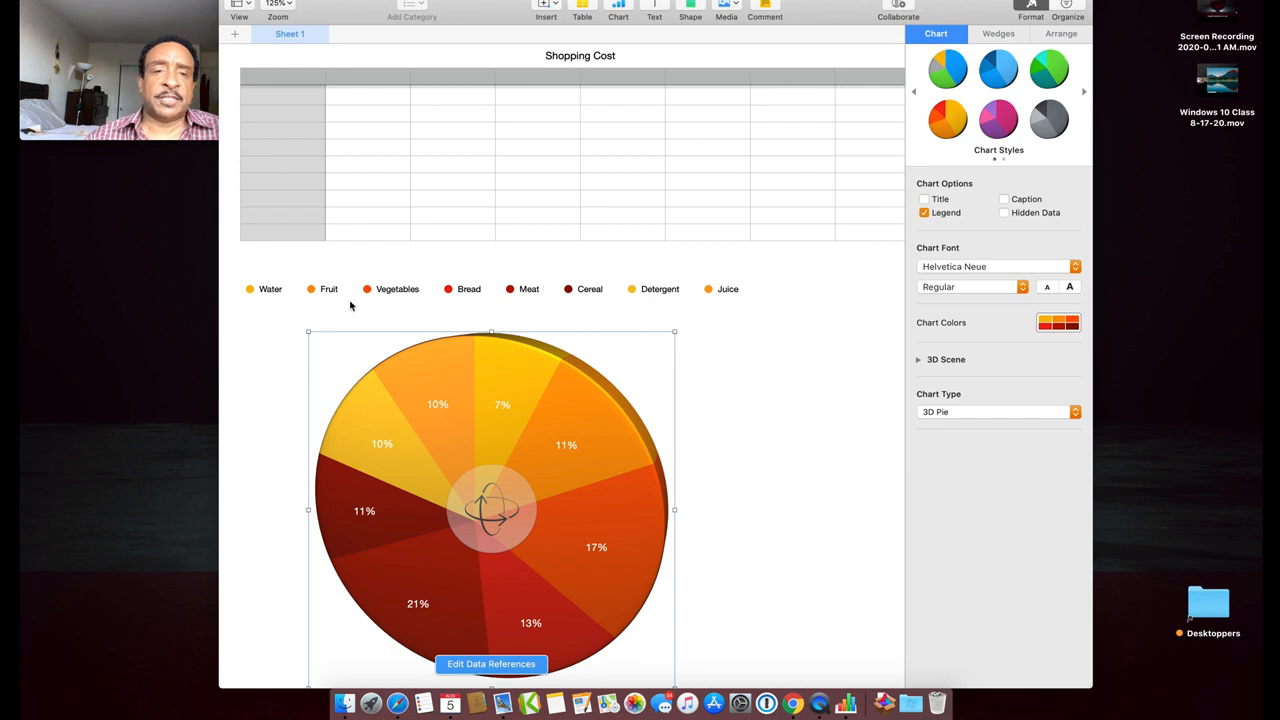
Turn off the pie chart's title and open the Chart Type list
click(924, 201)
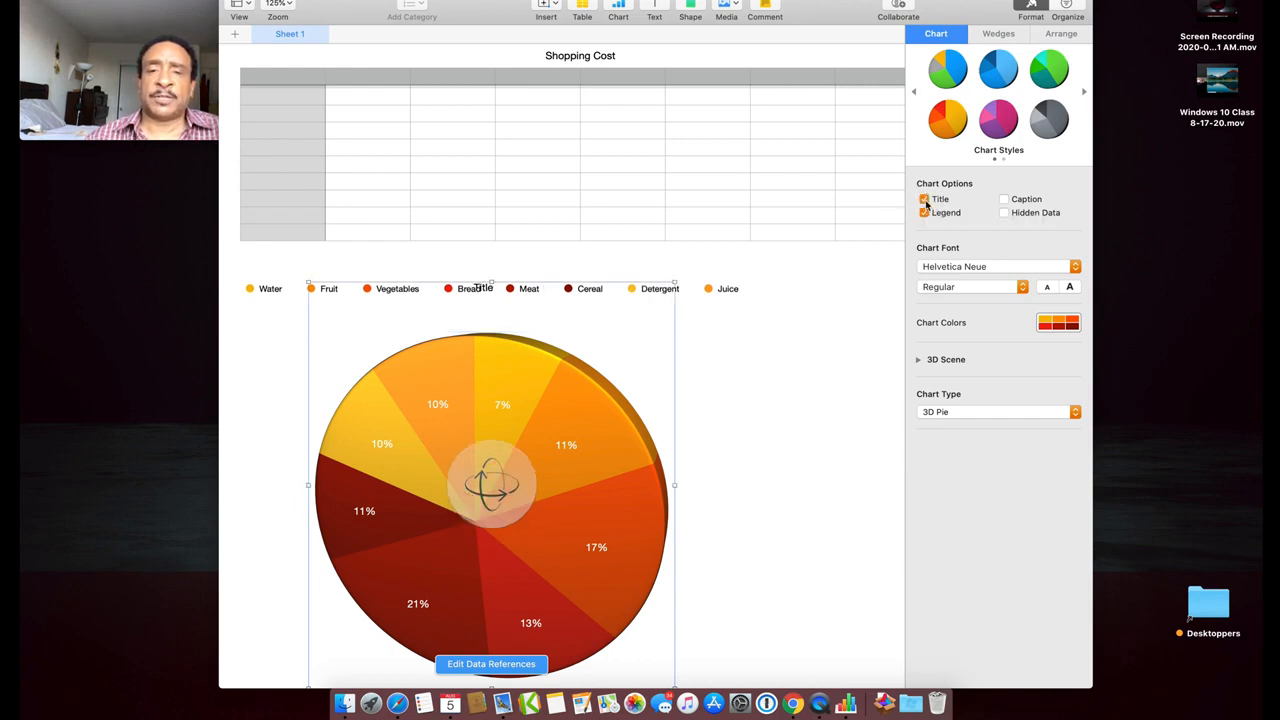
click(924, 201)
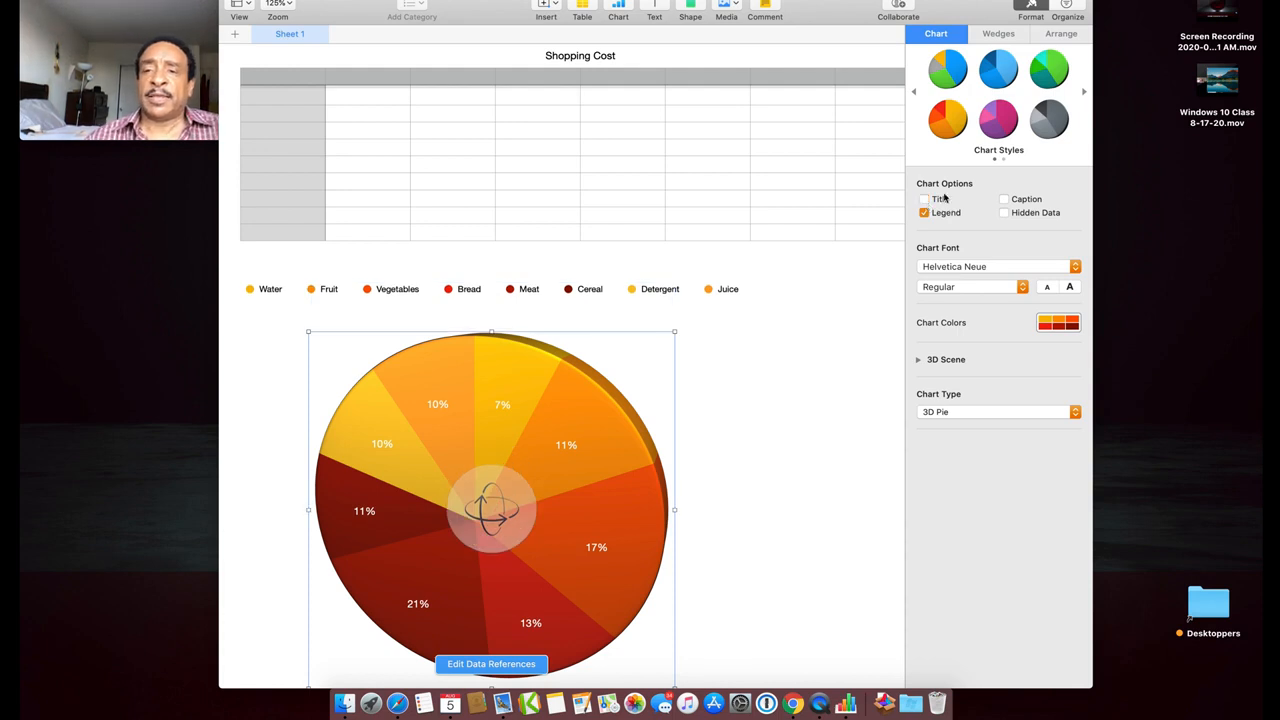
scroll(687, 499, down, 2)
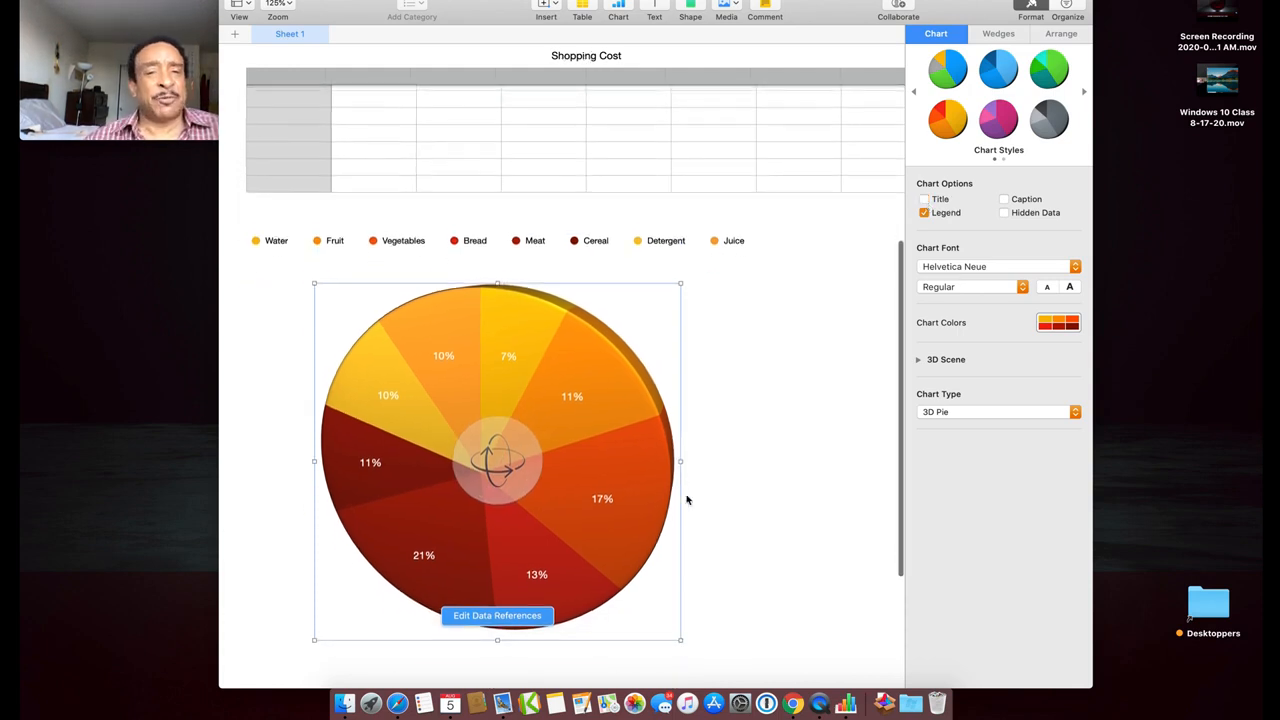
scroll(686, 500, down, 3)
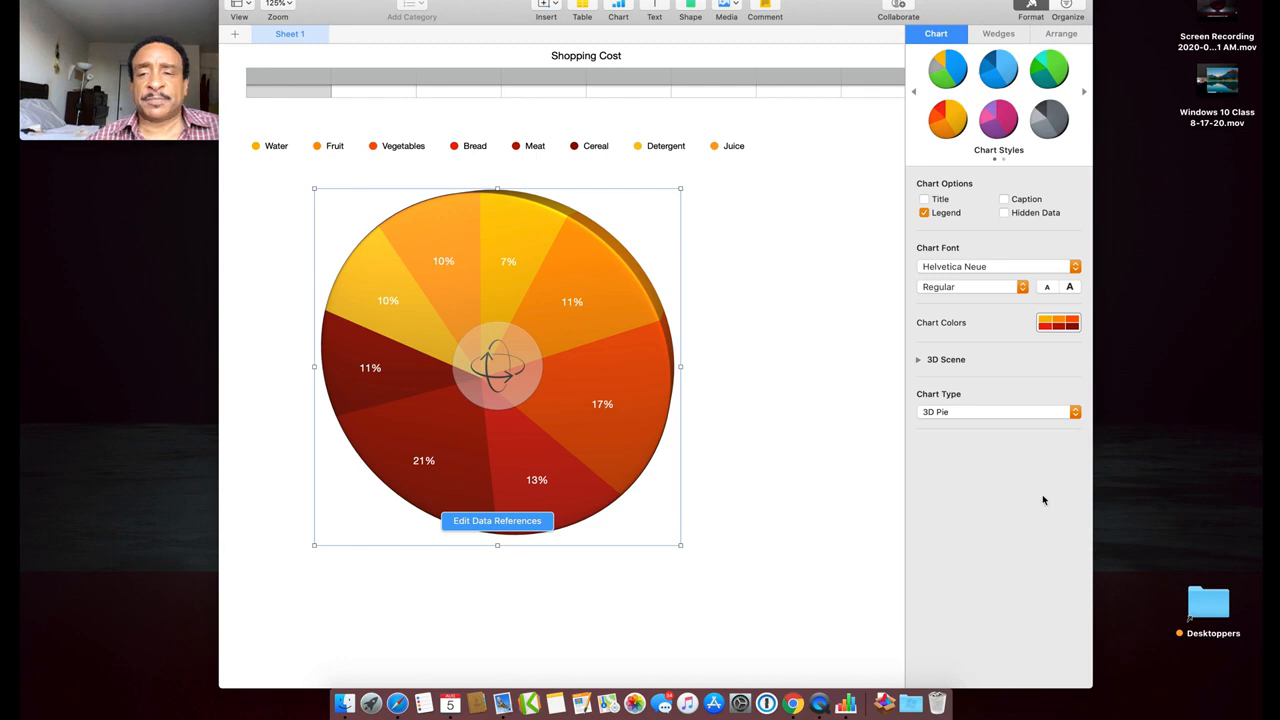
click(1075, 411)
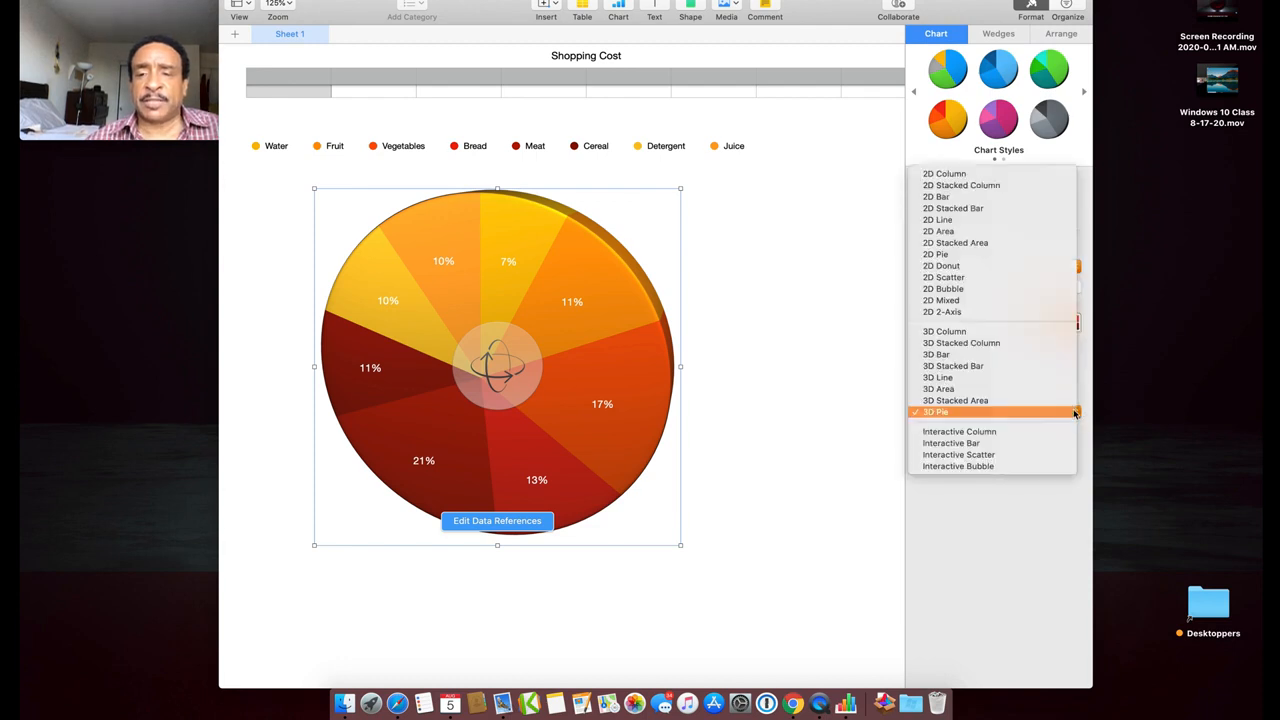
Change the chart to 3D Column and keep the orange-red style after trying other colour schemes
click(1040, 332)
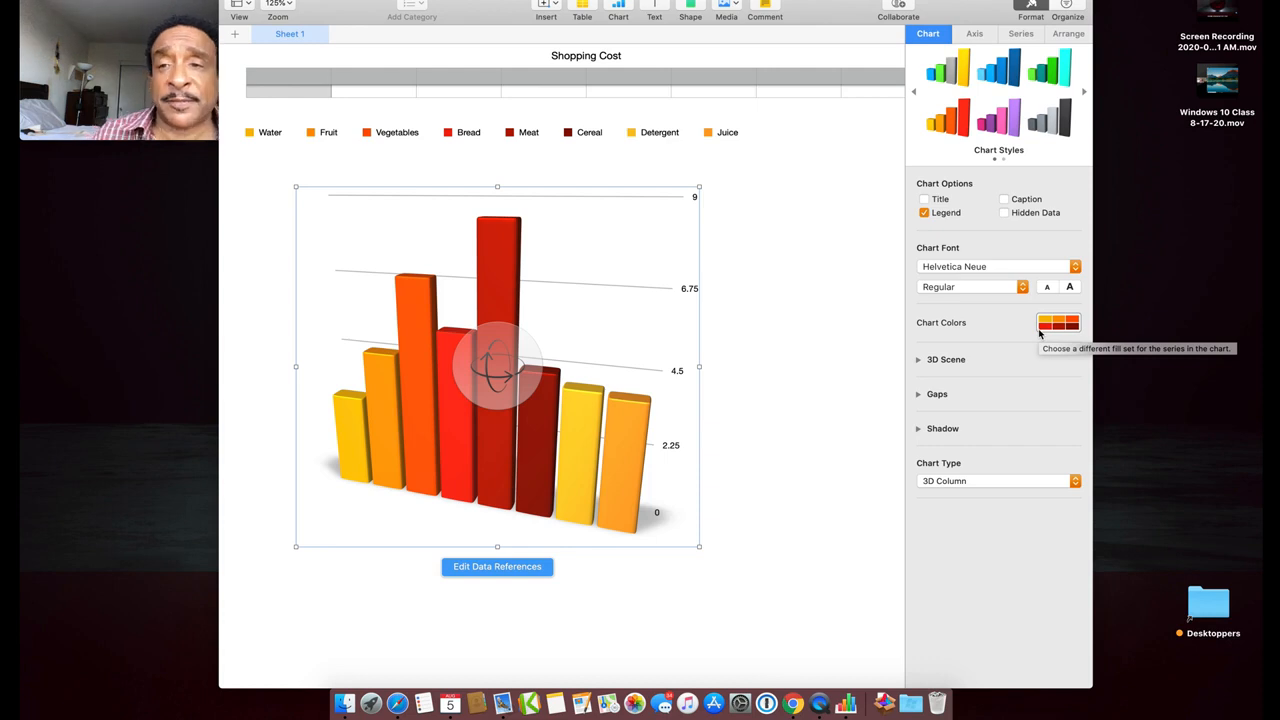
click(1014, 121)
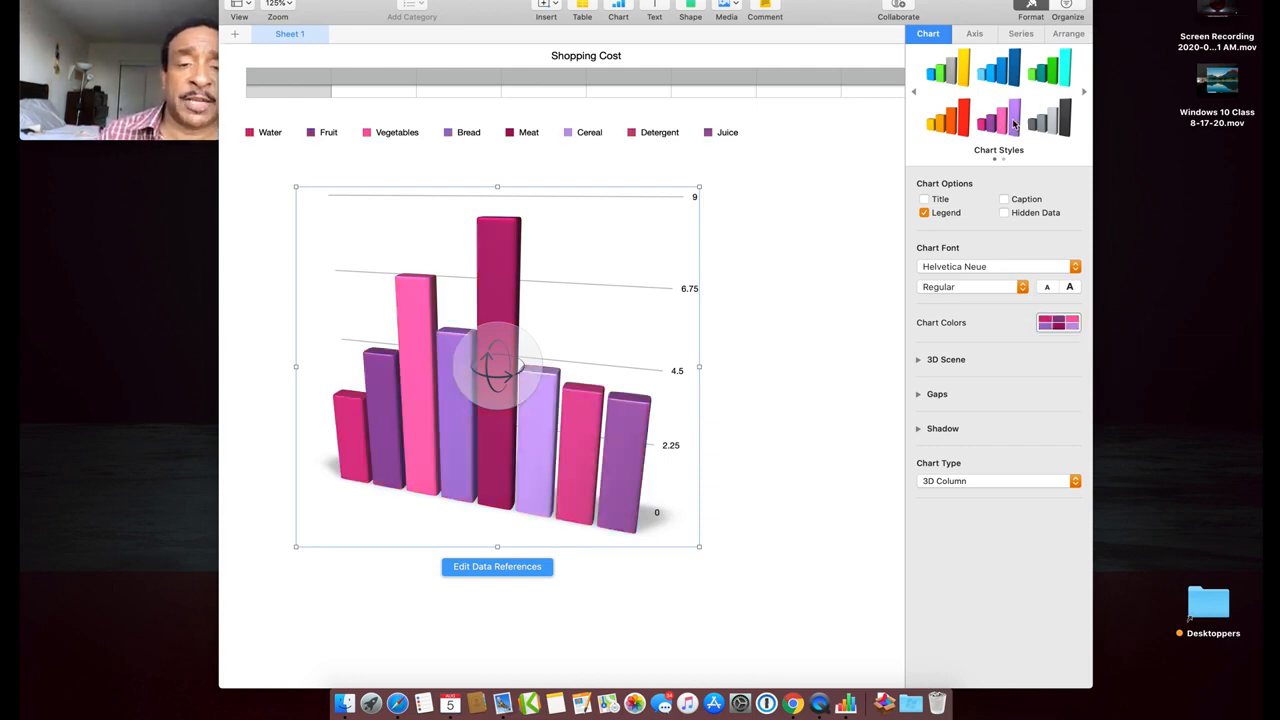
click(977, 128)
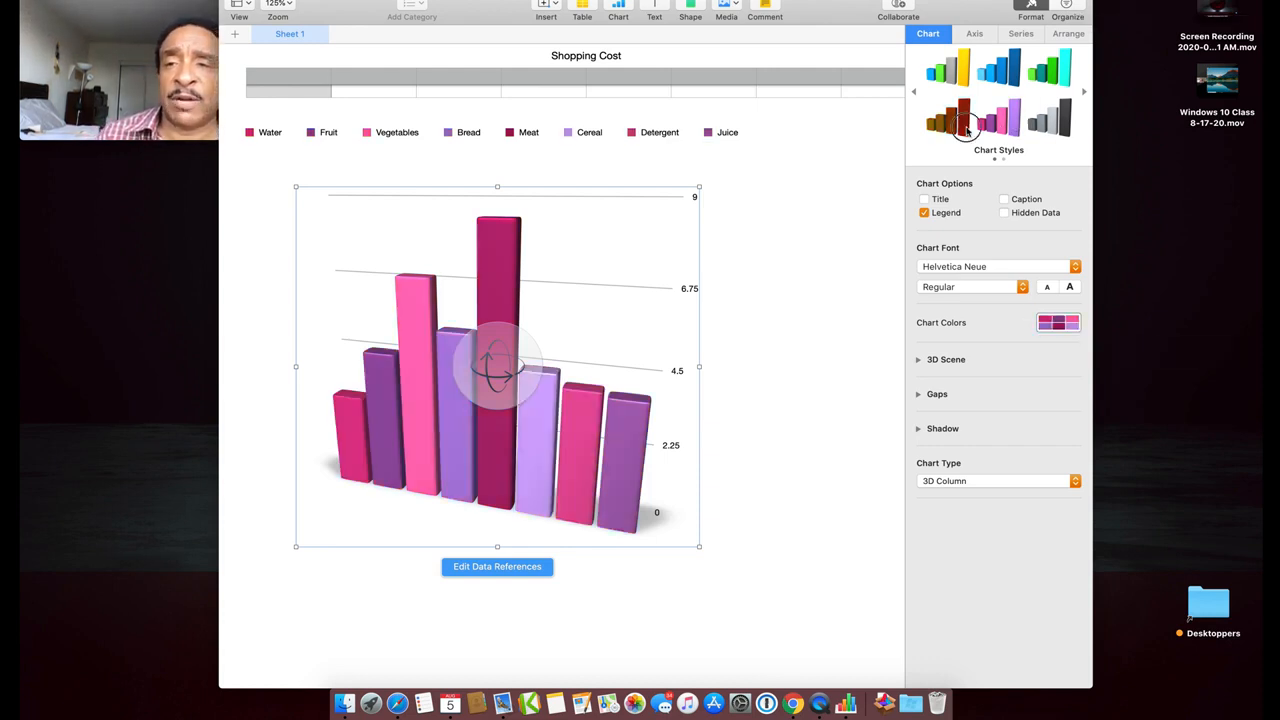
click(960, 72)
click(996, 84)
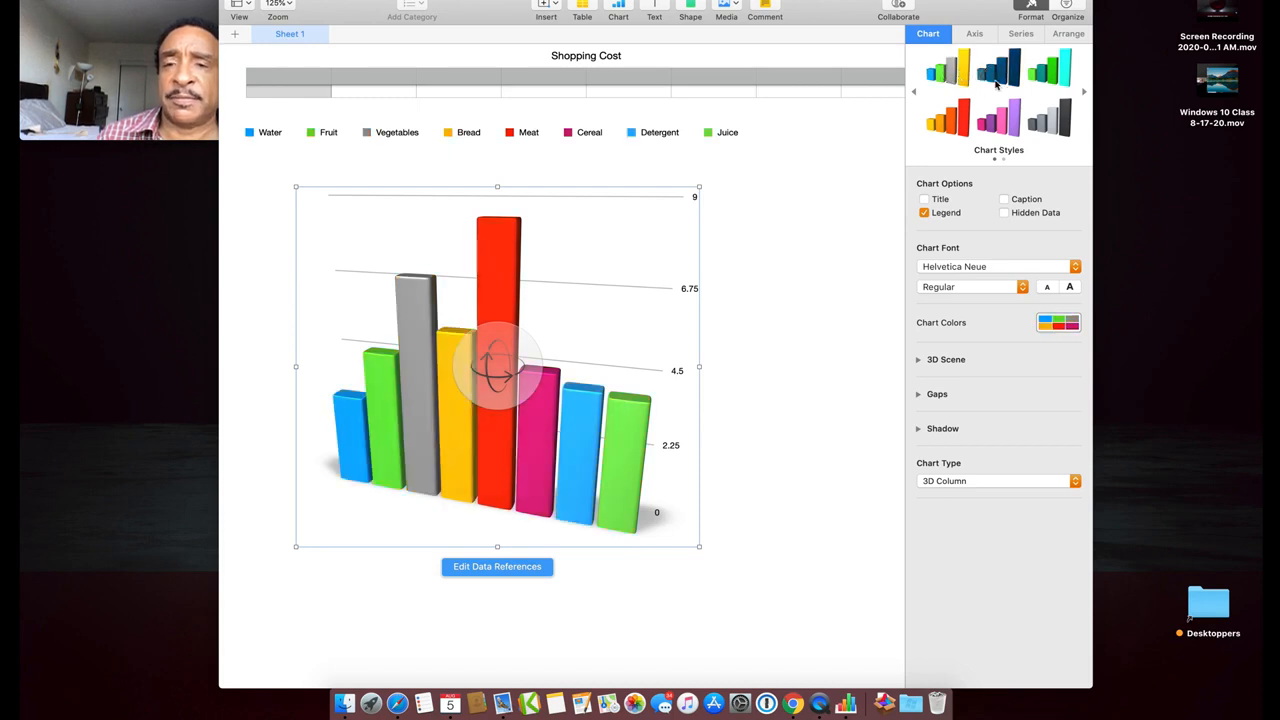
click(957, 121)
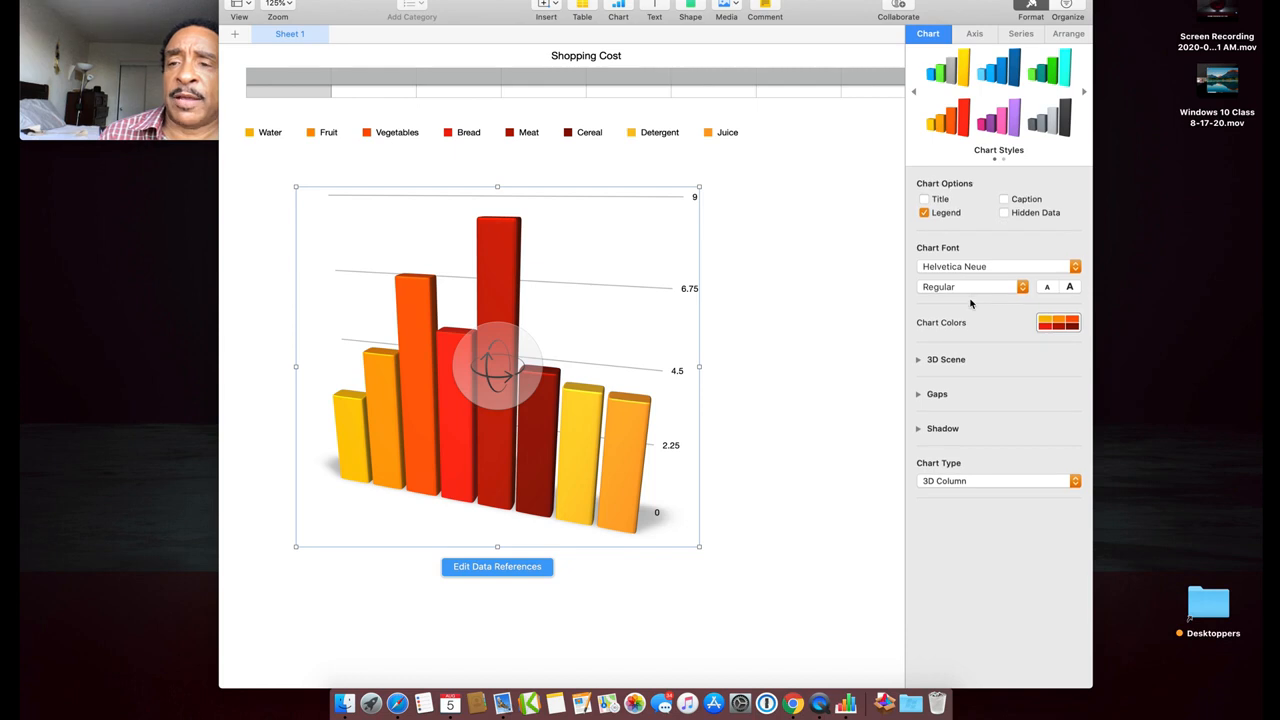
click(945, 480)
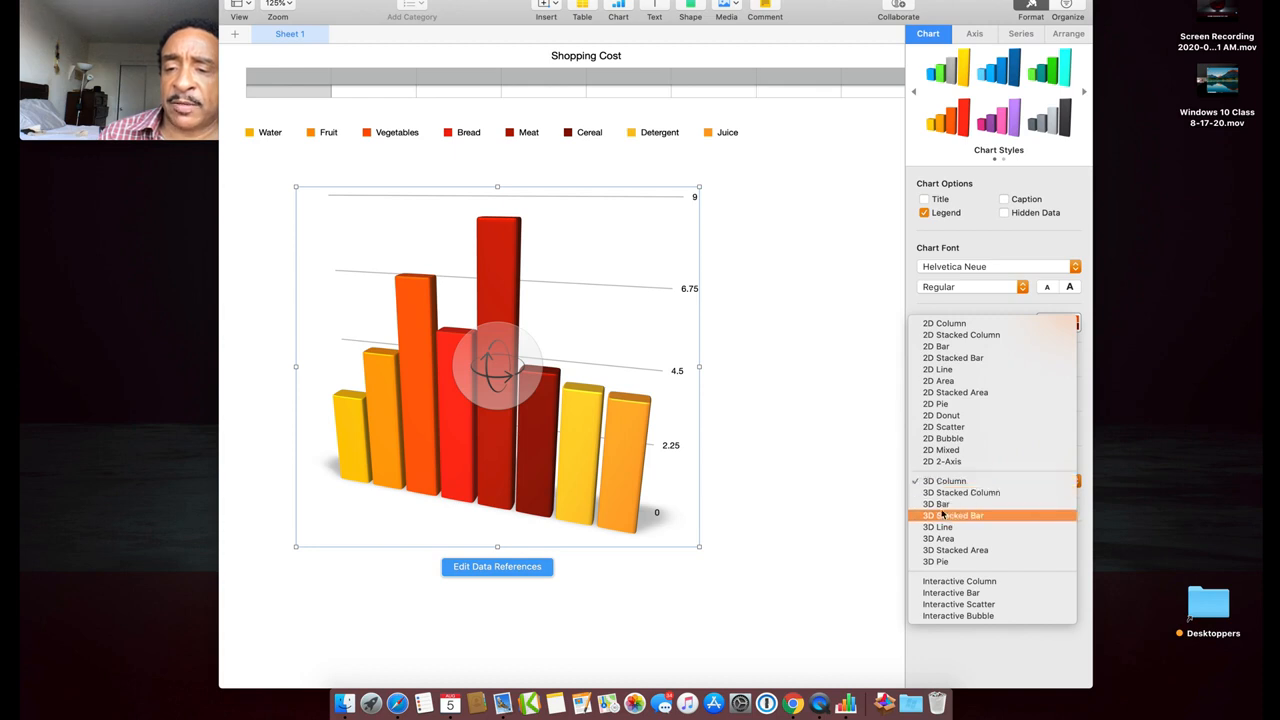
Switch the chart from 3D Bar to a flat 2D Bar and apply the first multicolour chart style
click(940, 509)
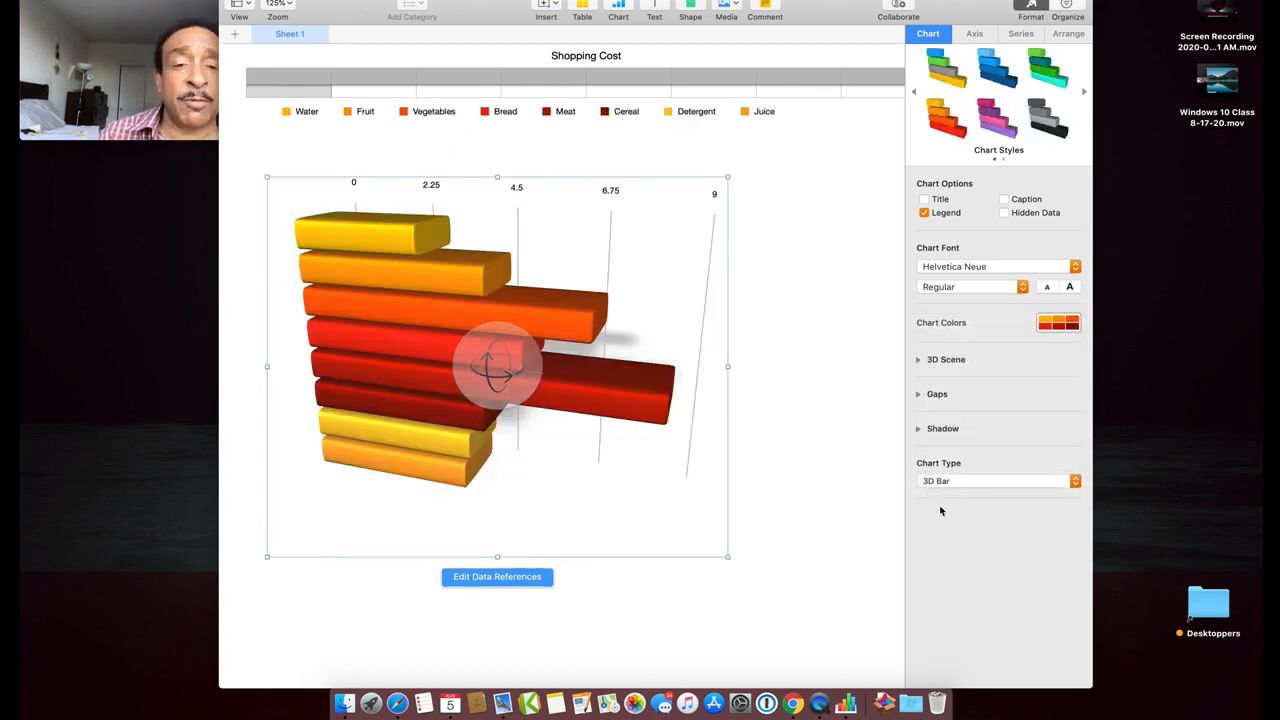
click(973, 484)
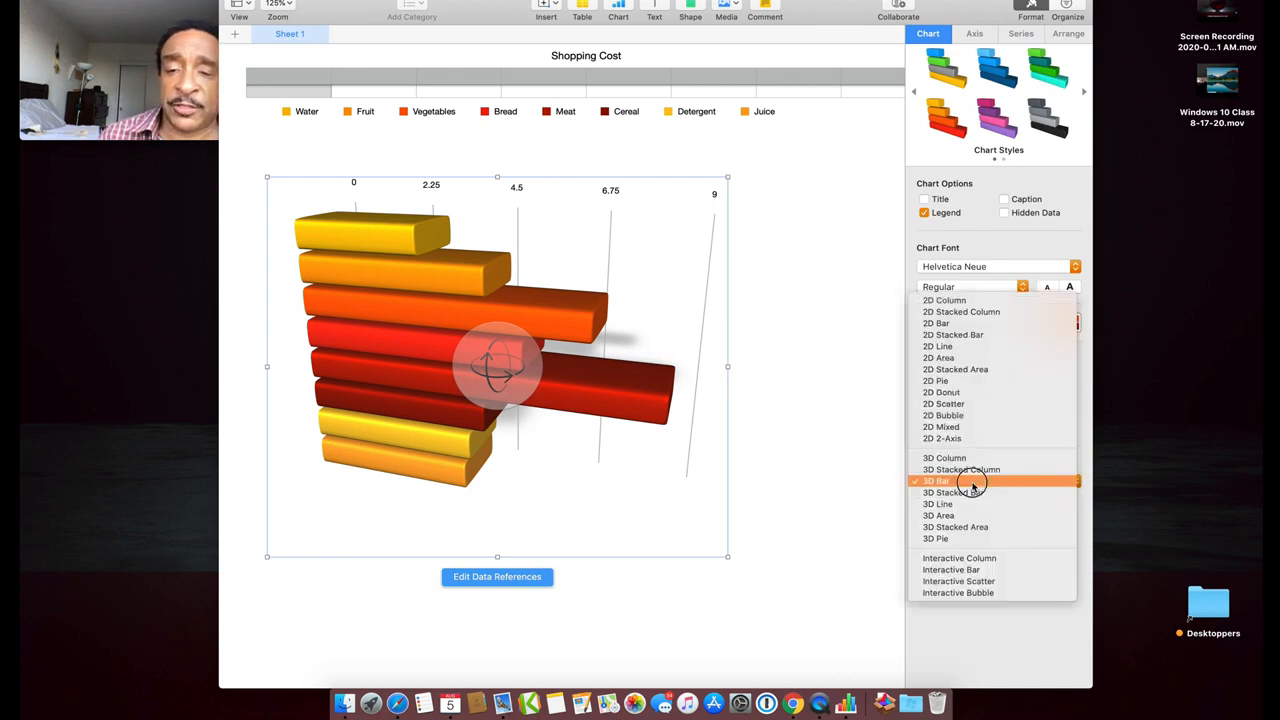
click(979, 325)
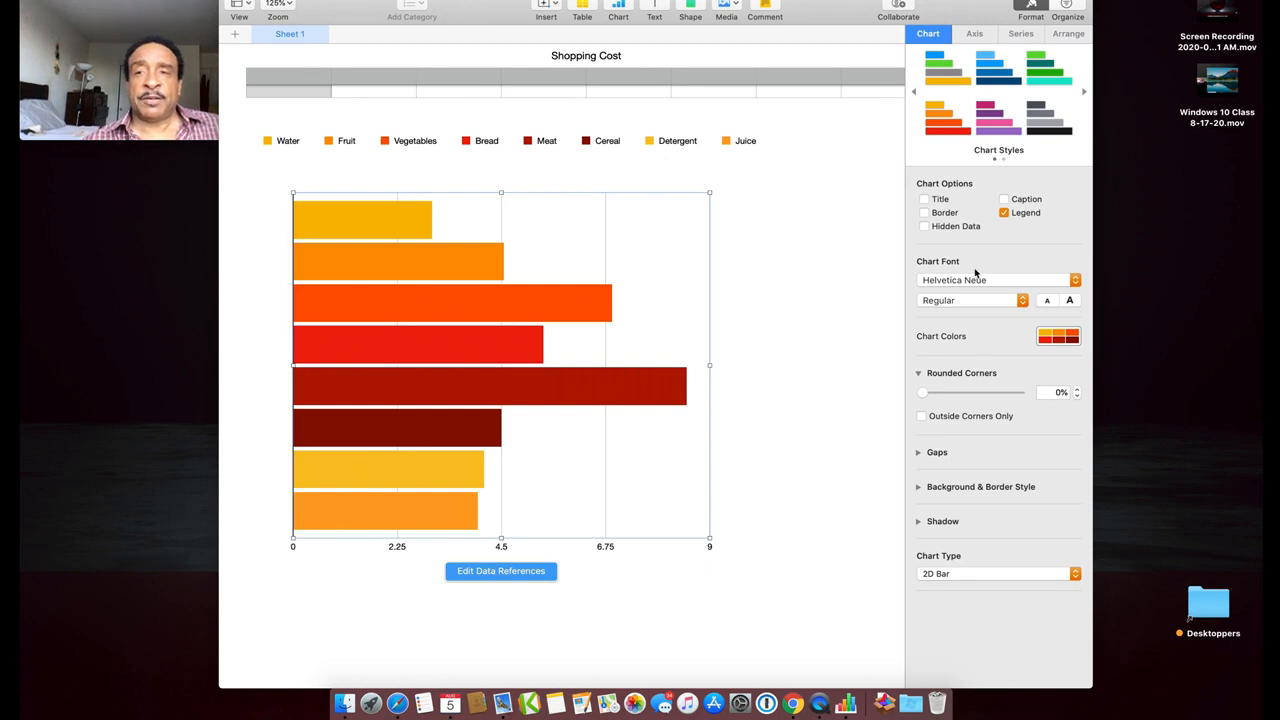
click(942, 84)
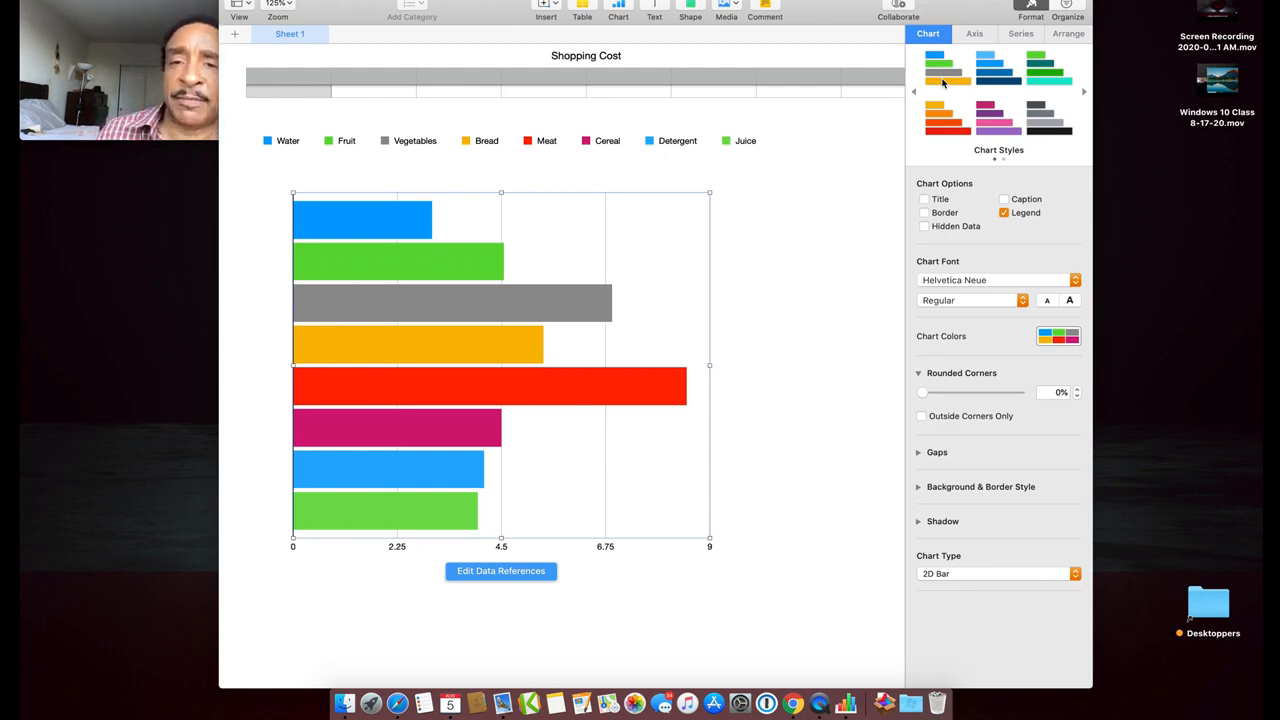
Review the chart's Axis, Arrange and Chart settings, then show its Series settings in the Format sidebar
click(977, 40)
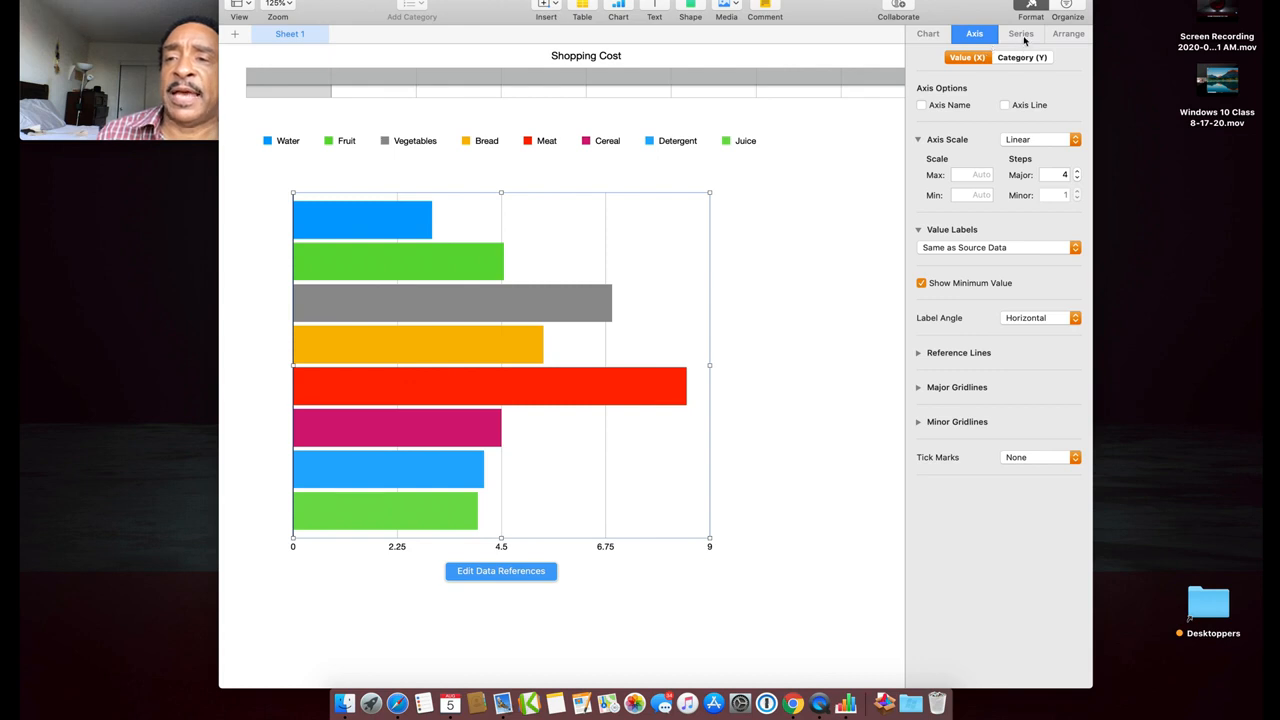
click(1060, 37)
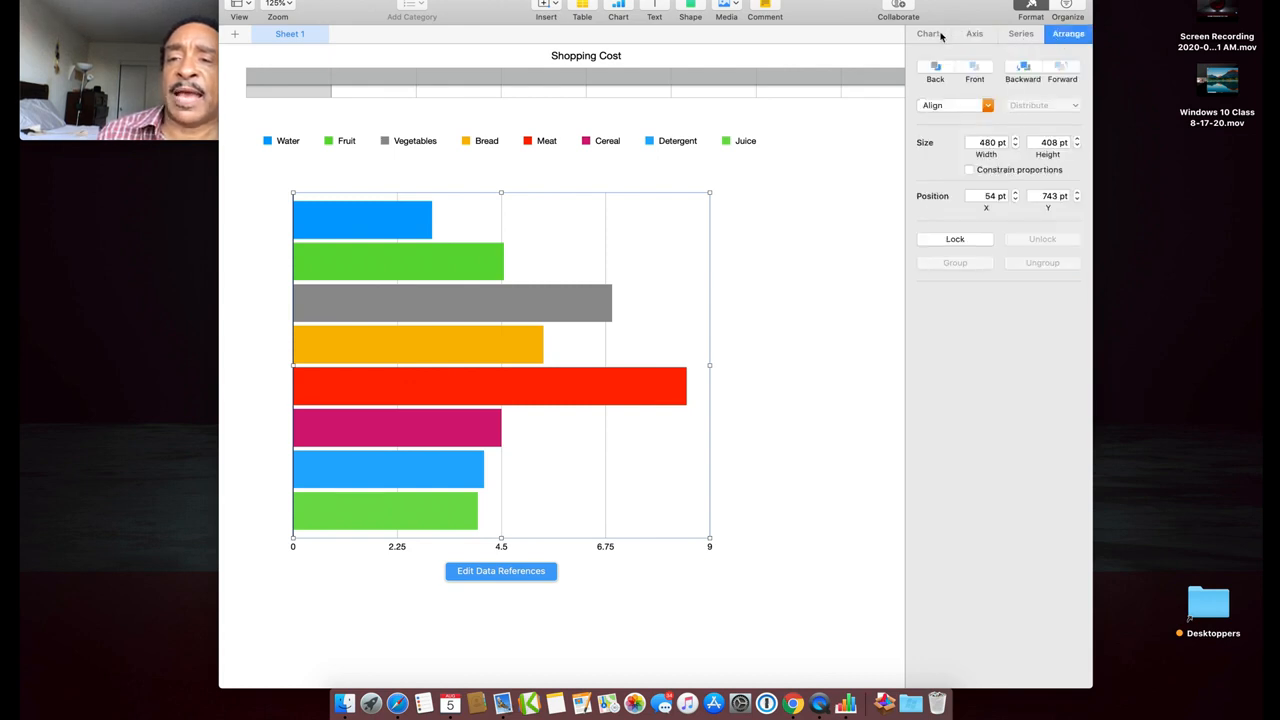
click(931, 37)
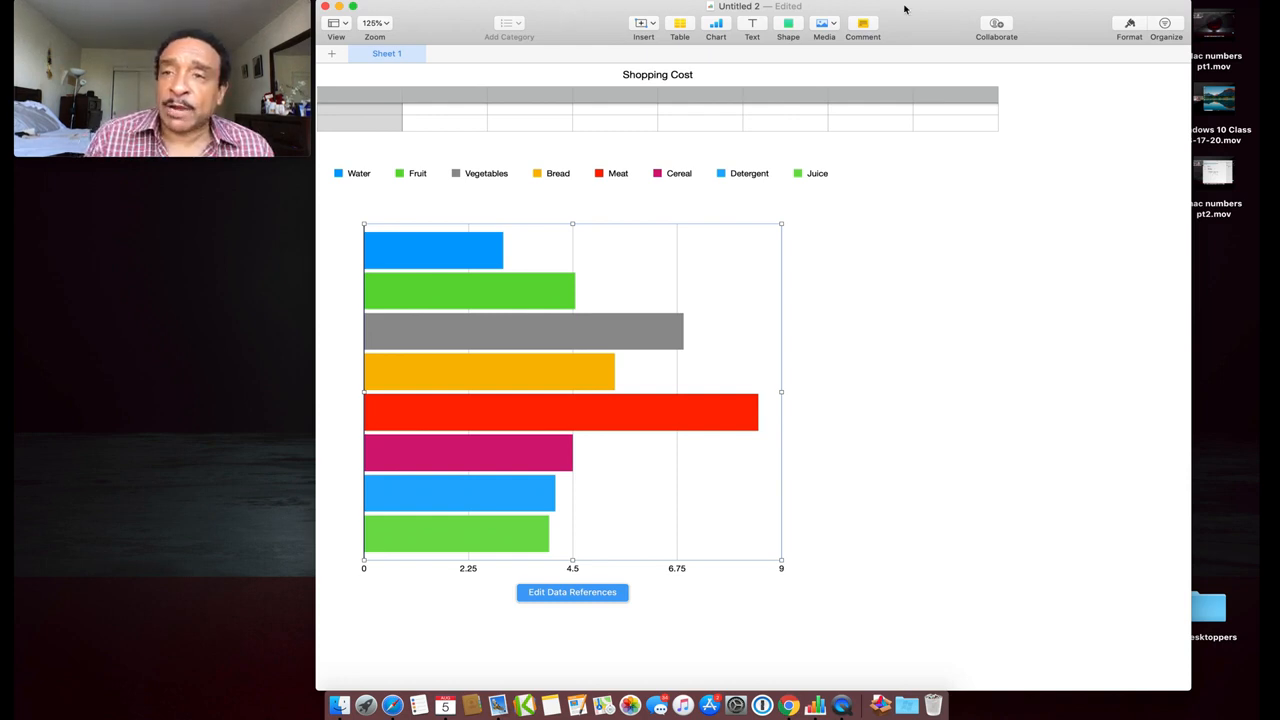
click(1130, 25)
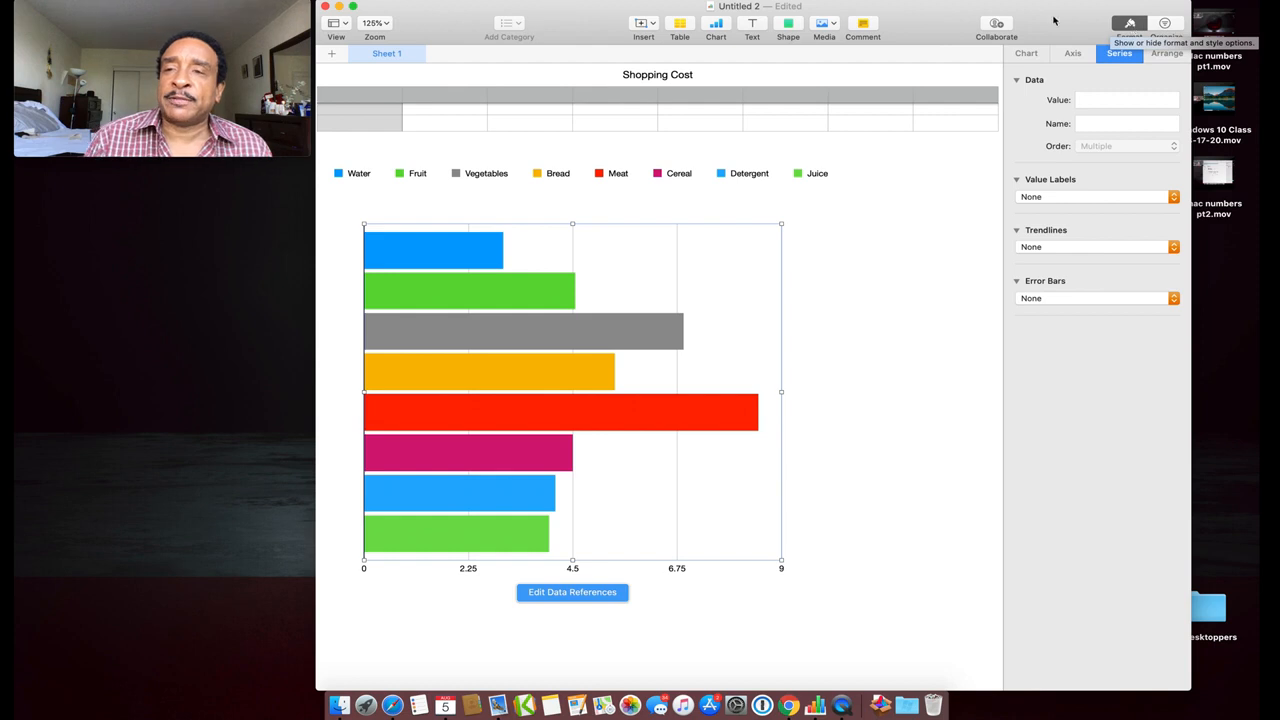
click(1038, 54)
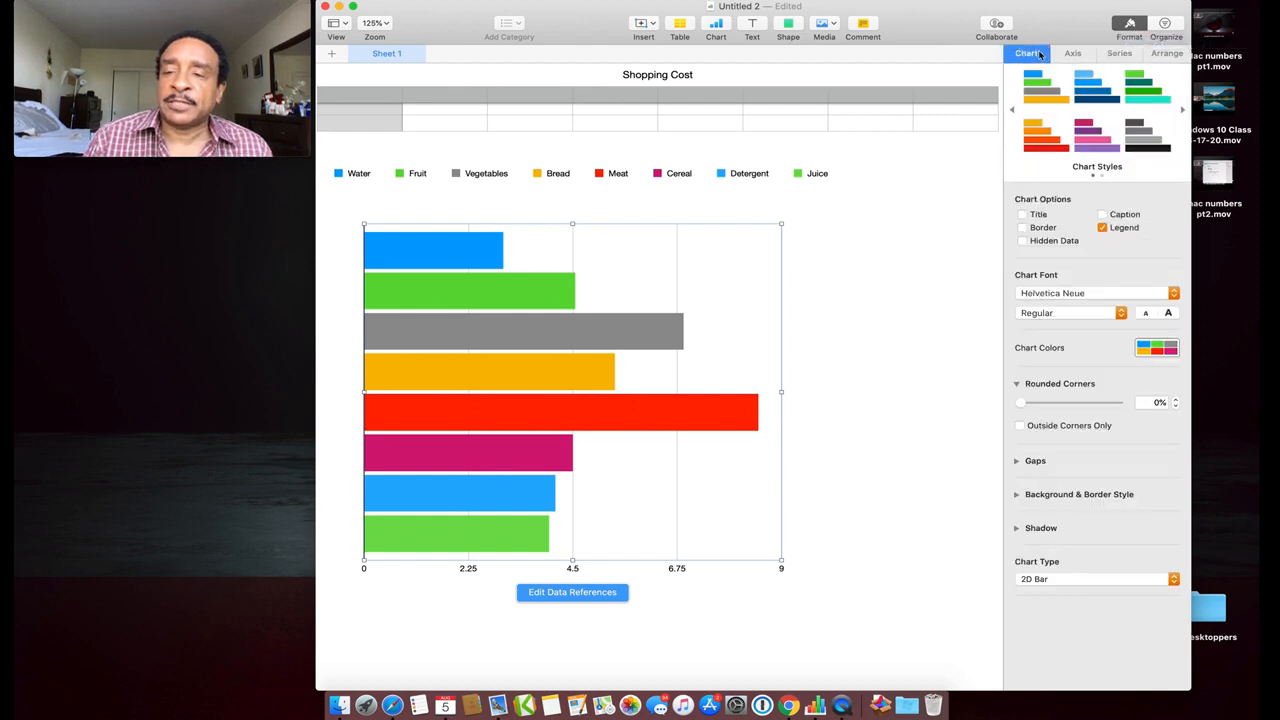
click(1072, 54)
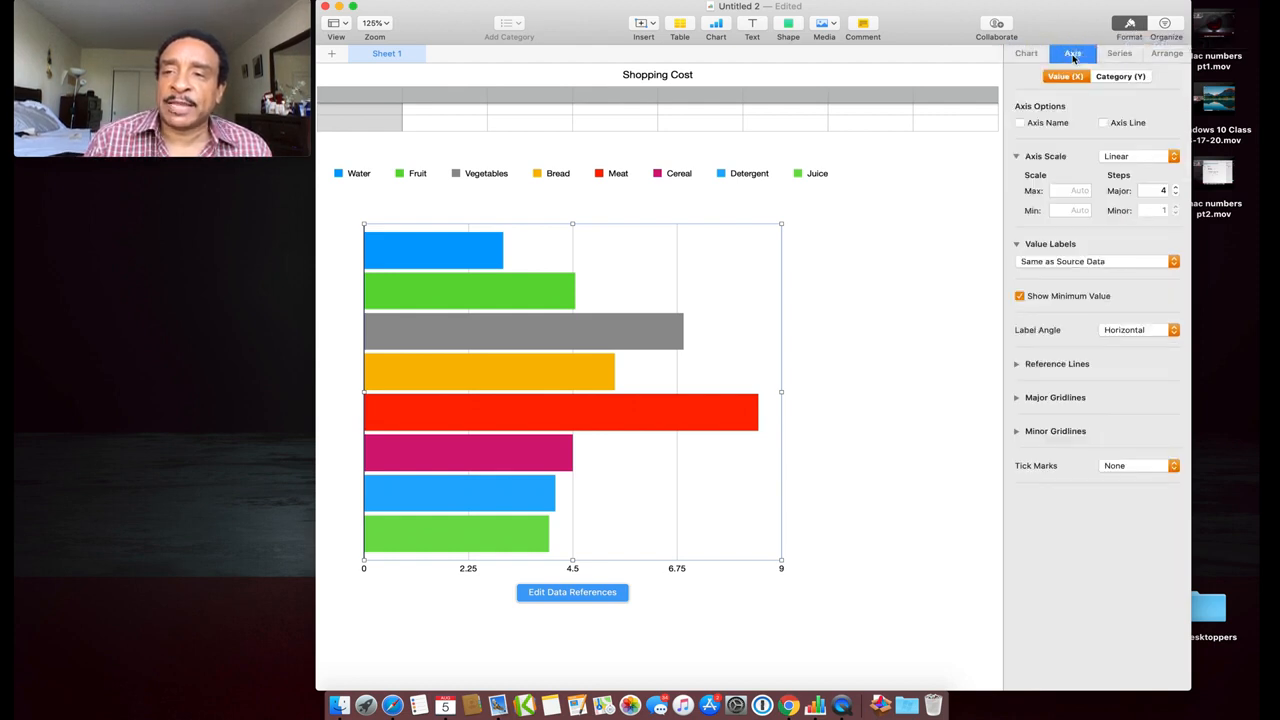
click(1165, 54)
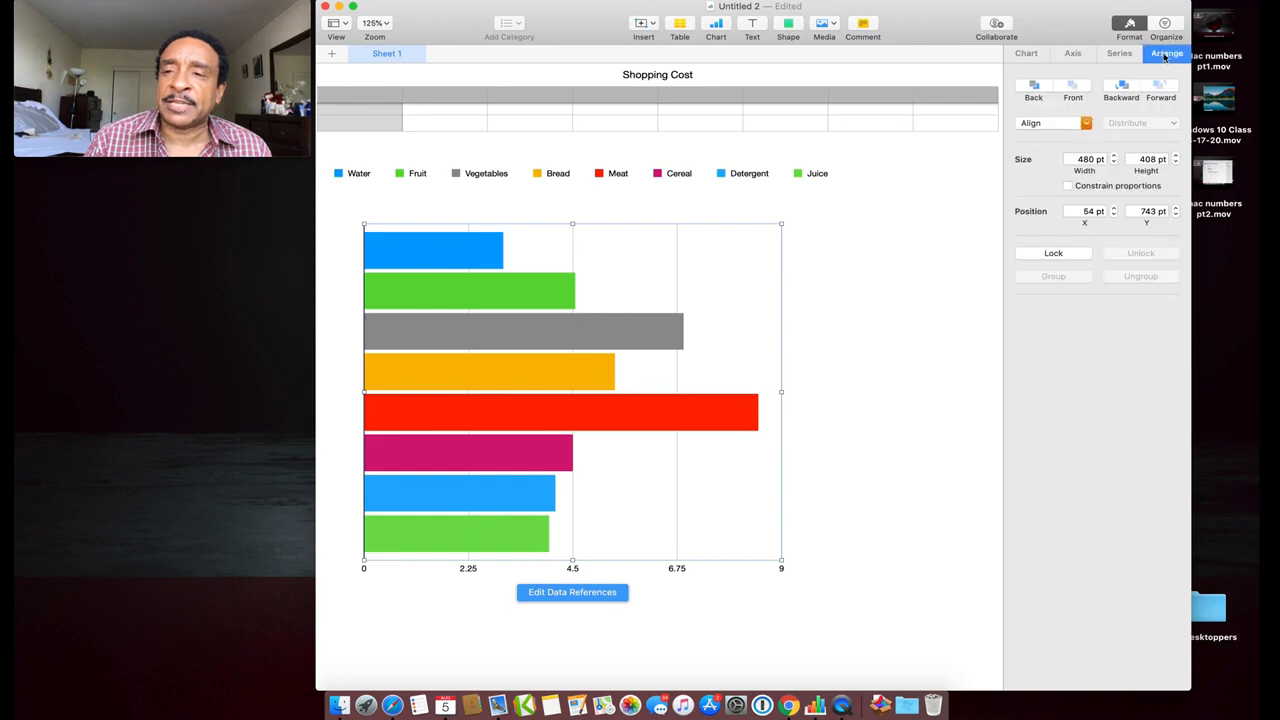
click(1120, 57)
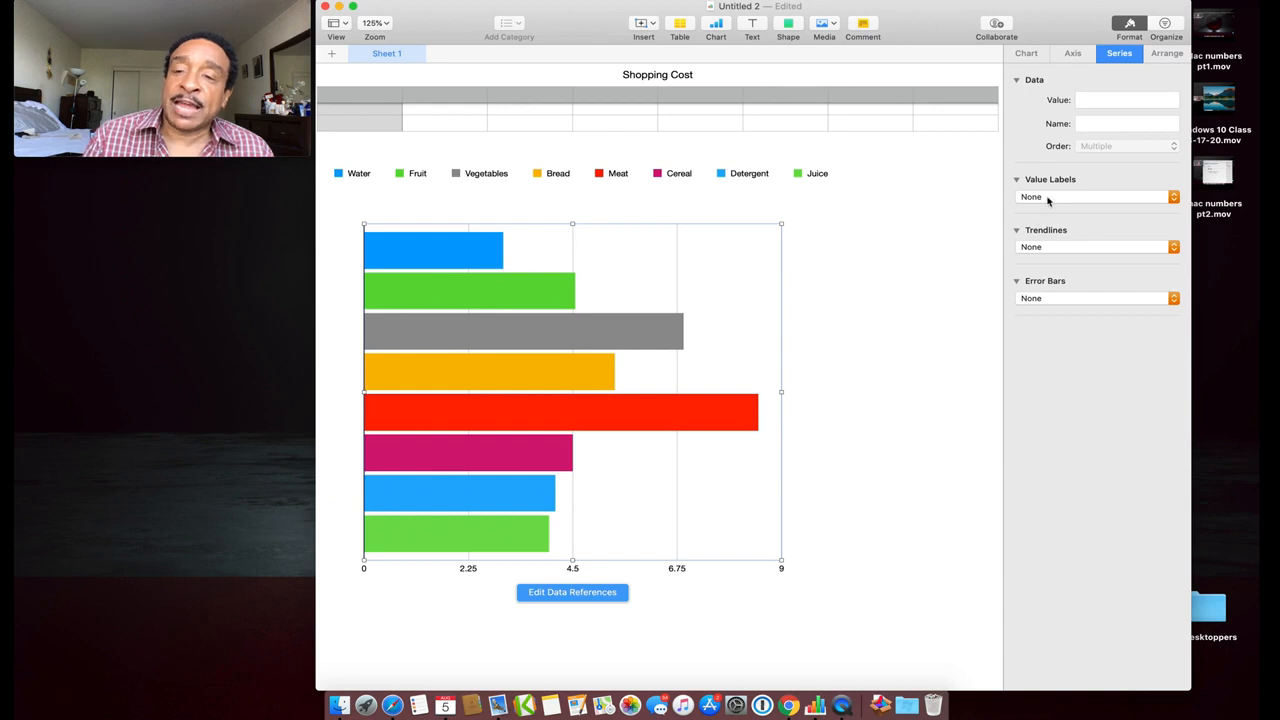
Set the bars' Value Labels to Currency, showing prices from $3.00 to $8.50
click(1173, 199)
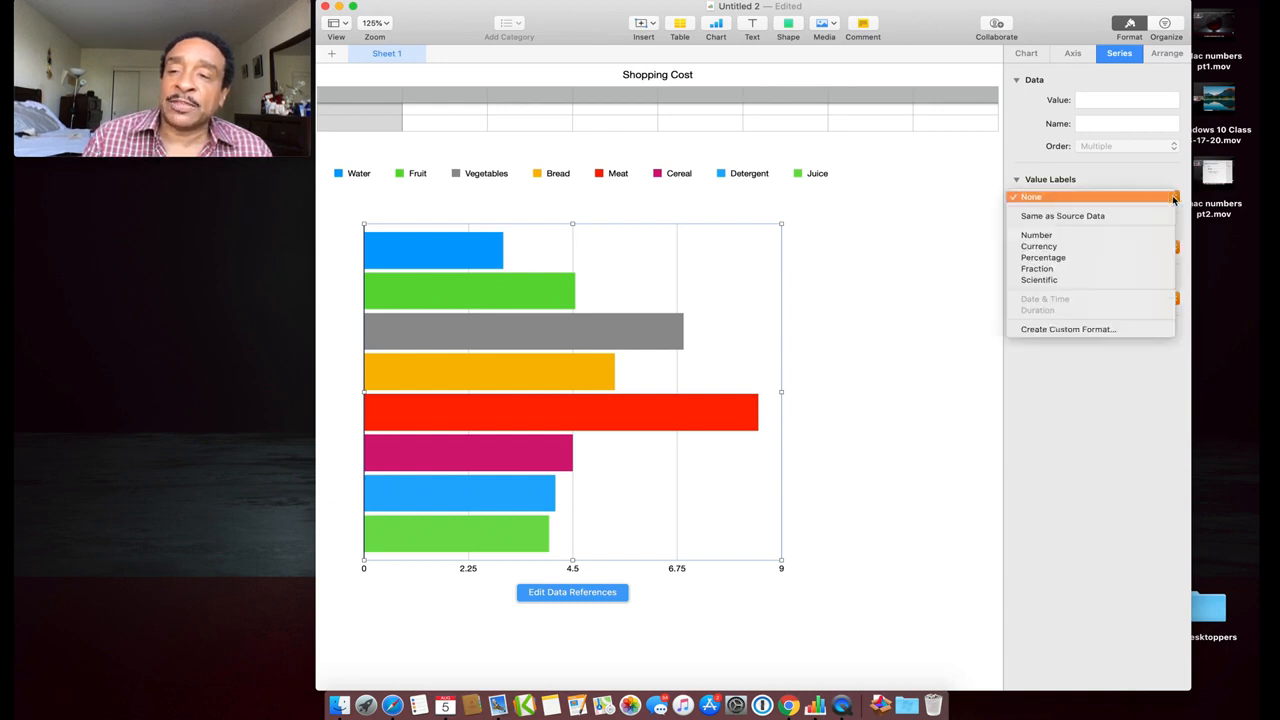
click(1068, 248)
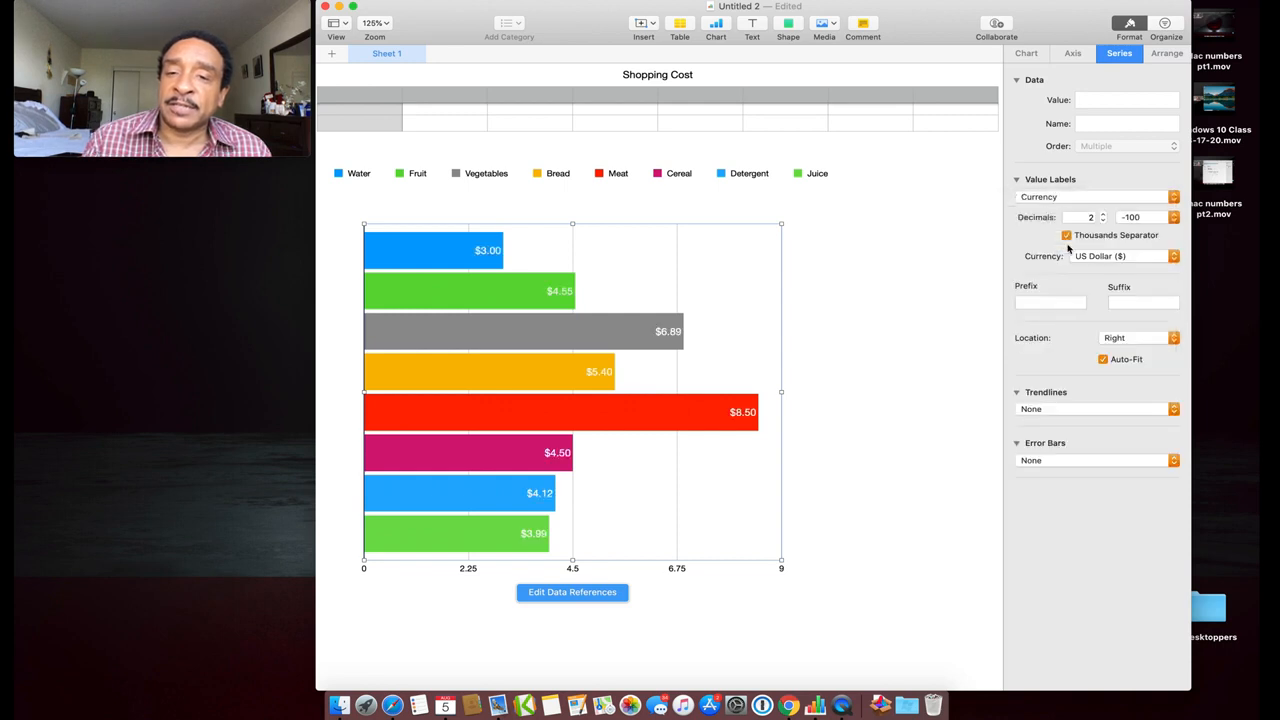
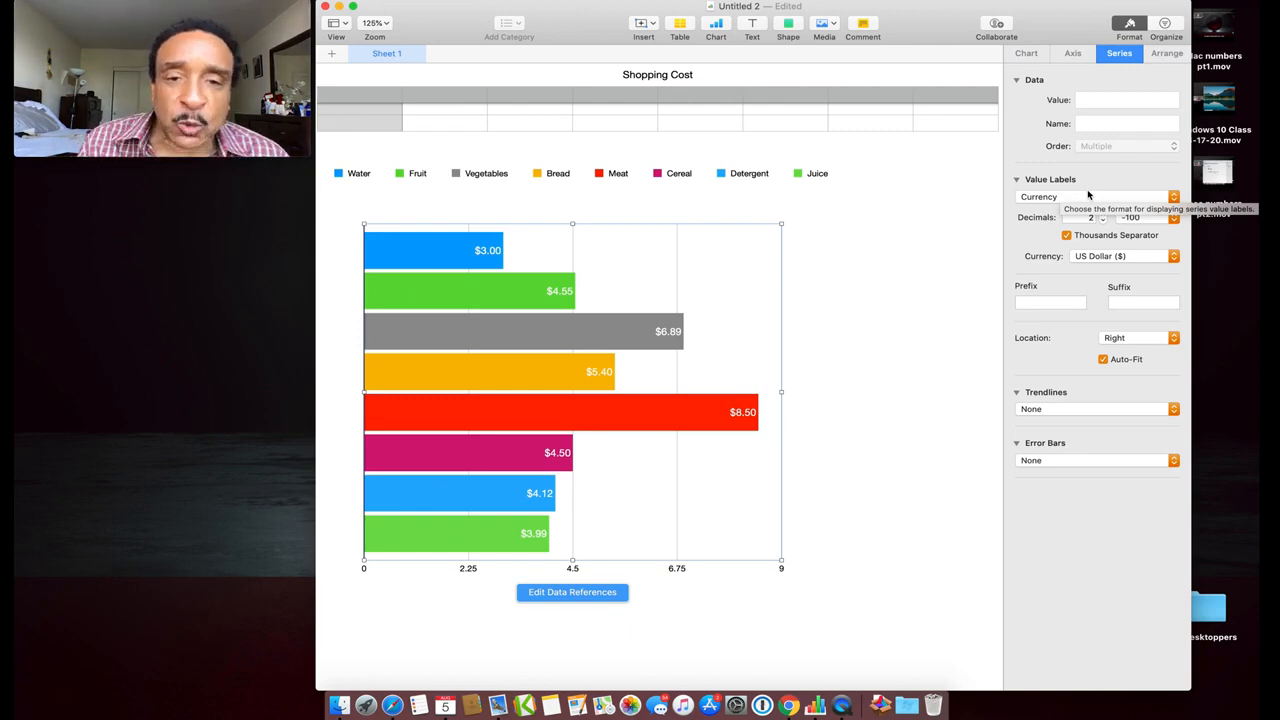
Scroll back up from the bar chart to the Shopping Cost table and click inside it
scroll(836, 276, up, 5)
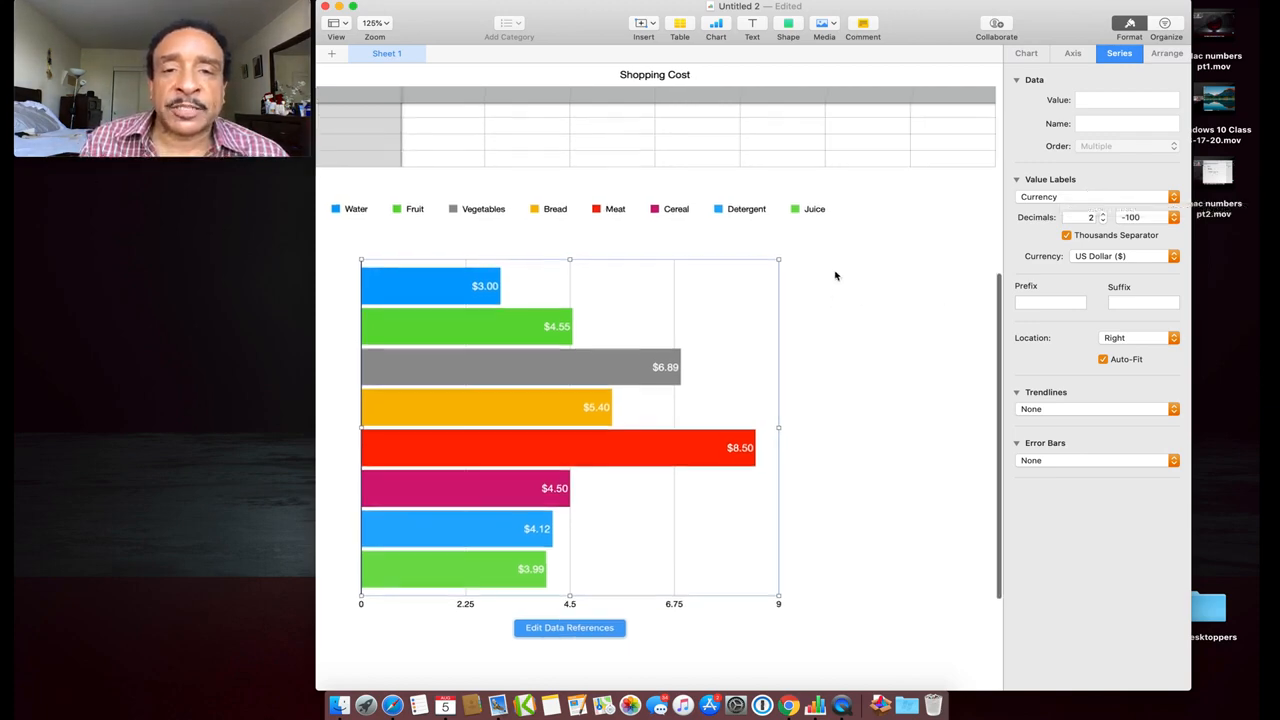
scroll(836, 276, up, 10)
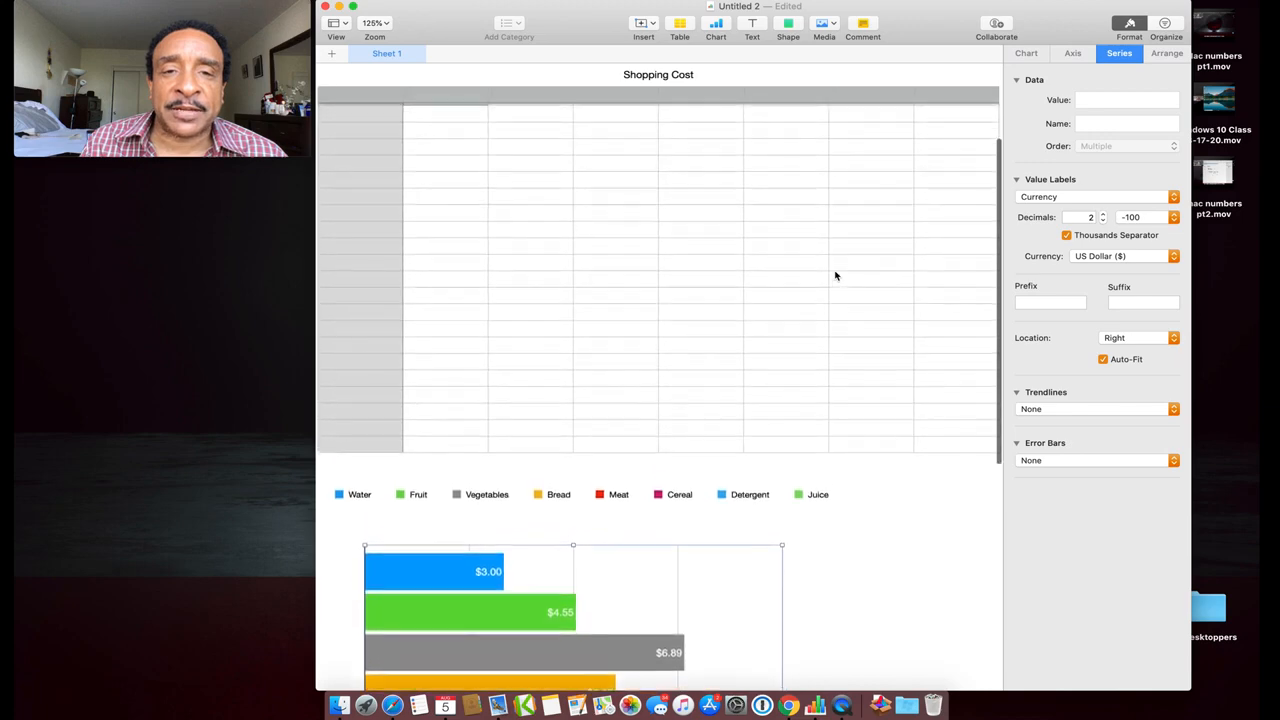
scroll(833, 285, up, 3)
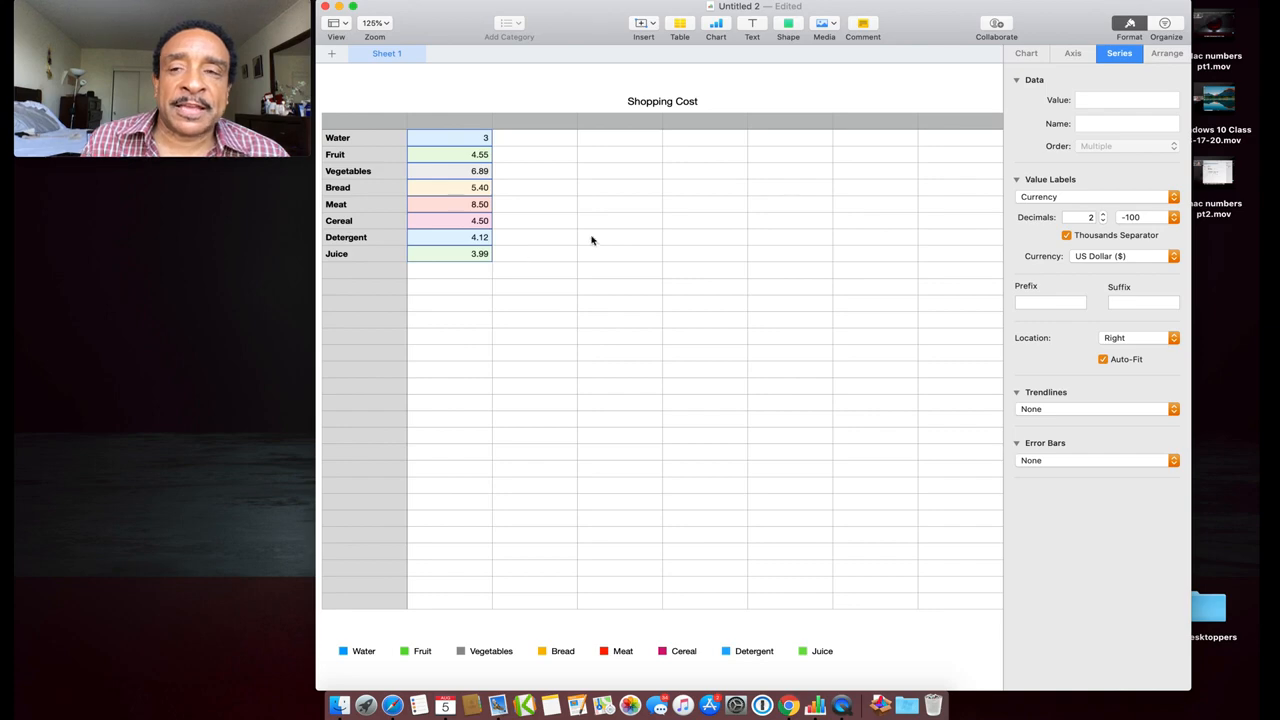
scroll(593, 240, up, 5)
scroll(593, 240, left, 4)
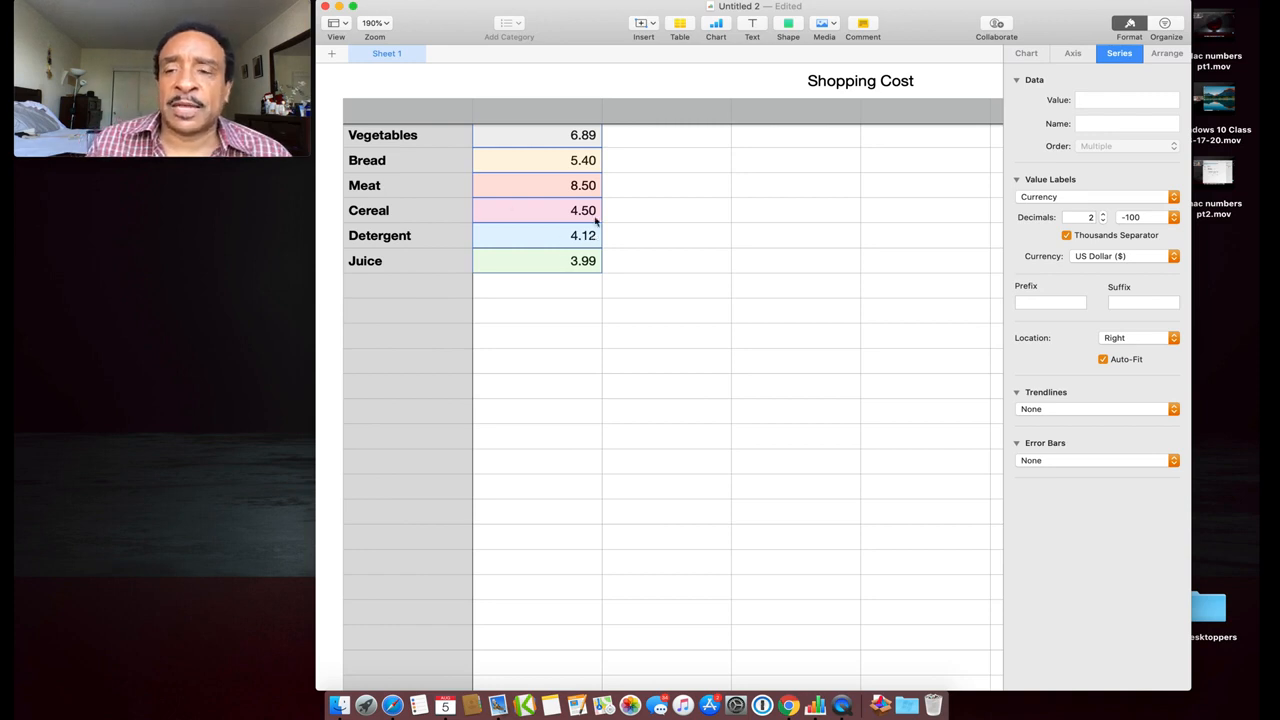
click(603, 221)
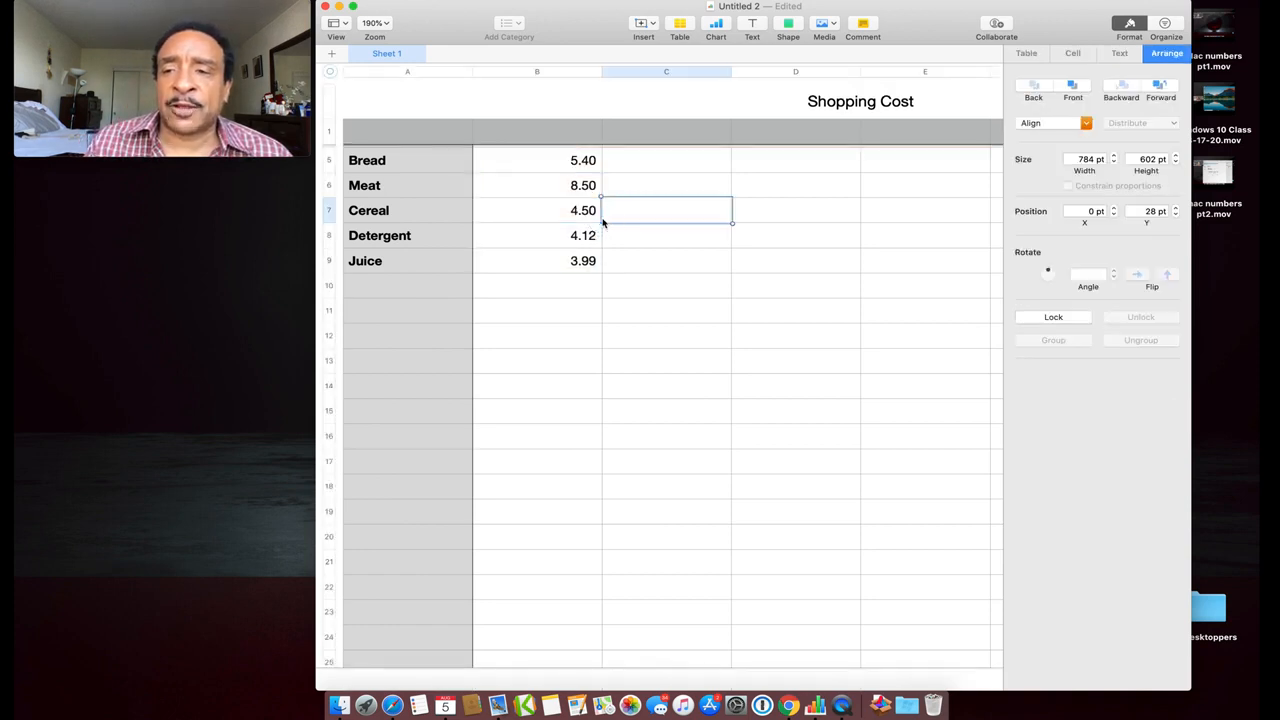
Select the eight item price cells B2:B9, from Water down to Juice
click(548, 164)
scroll(549, 165, up, 3)
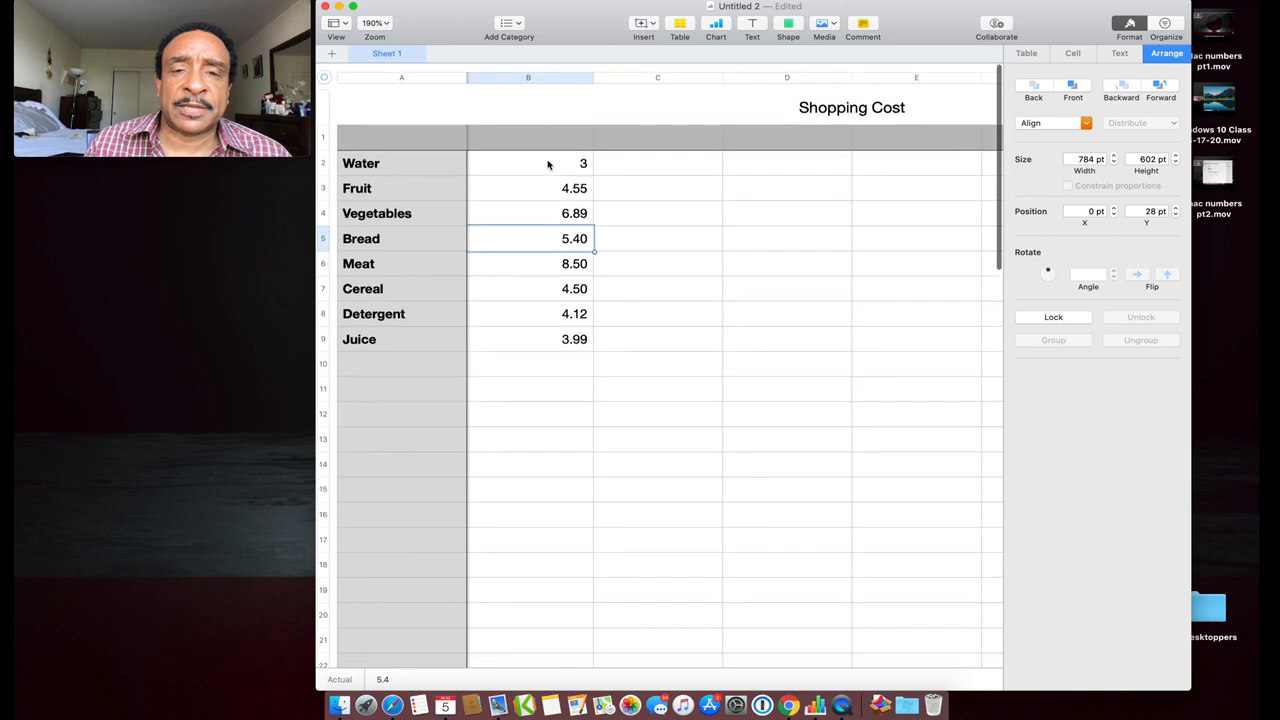
click(549, 163)
shift+click(548, 240)
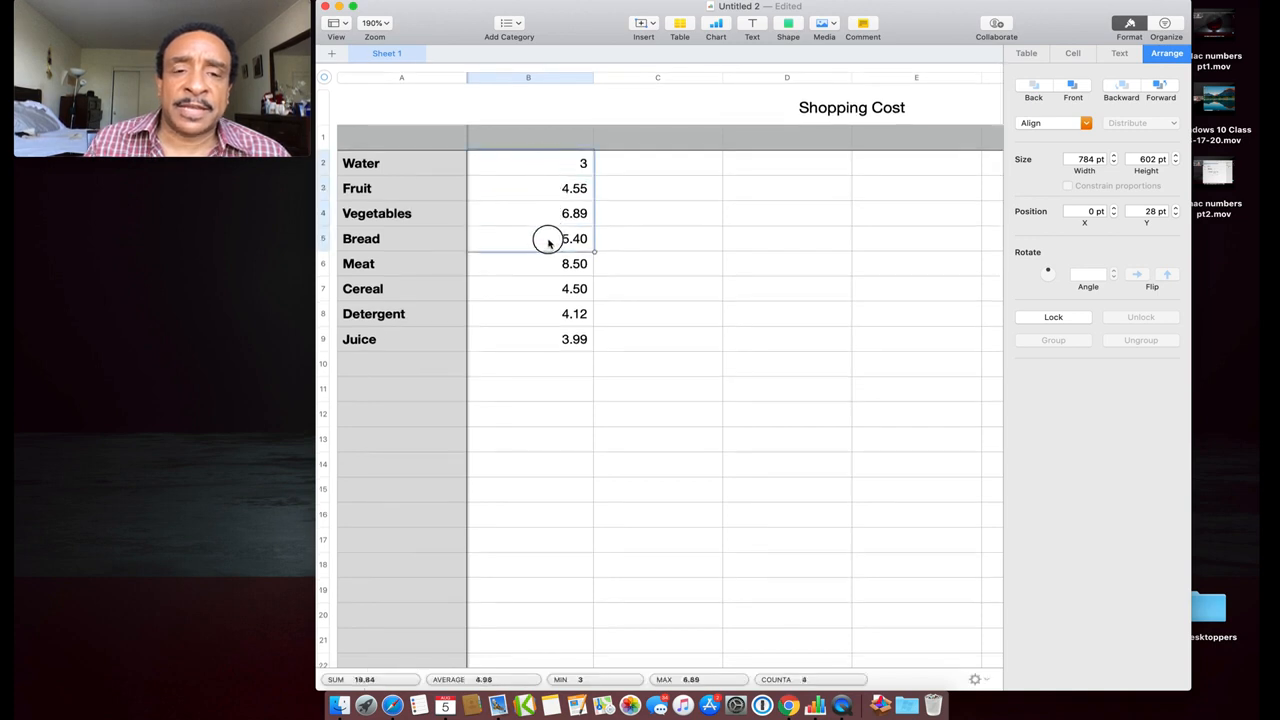
drag(548, 240, 571, 337)
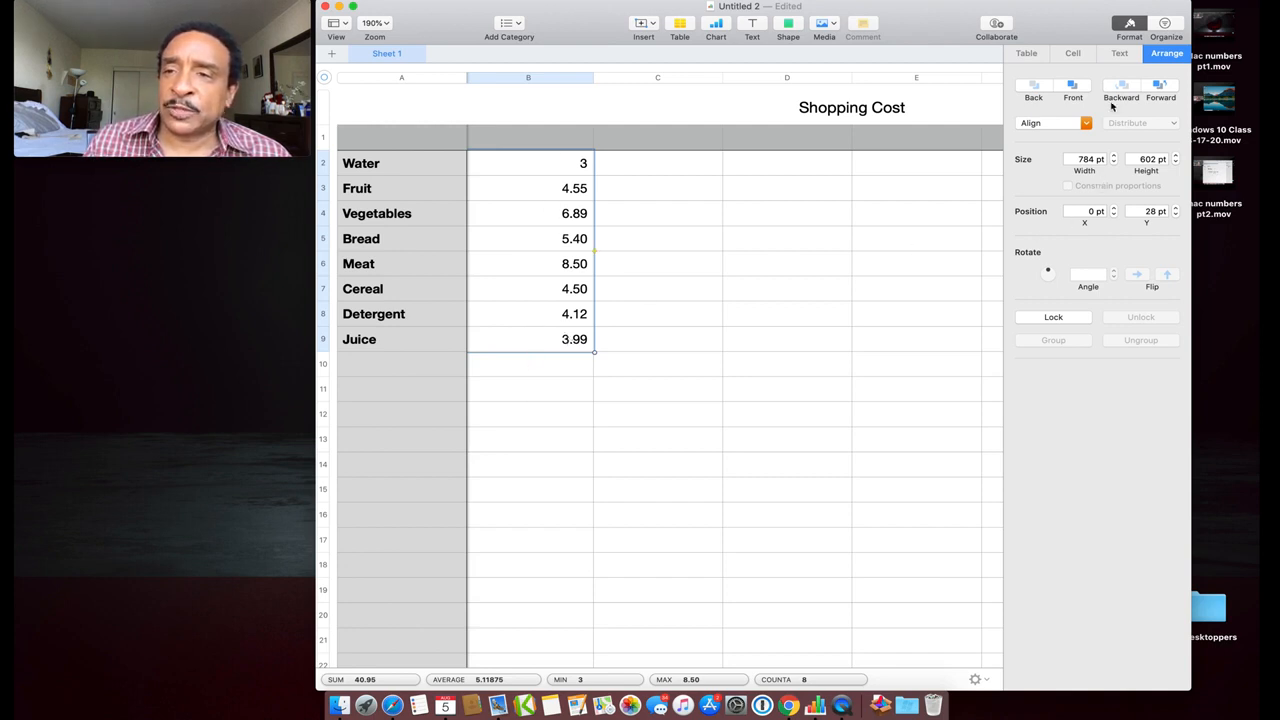
Set the selected prices' Data Format to Currency in the Cell inspector
click(1075, 54)
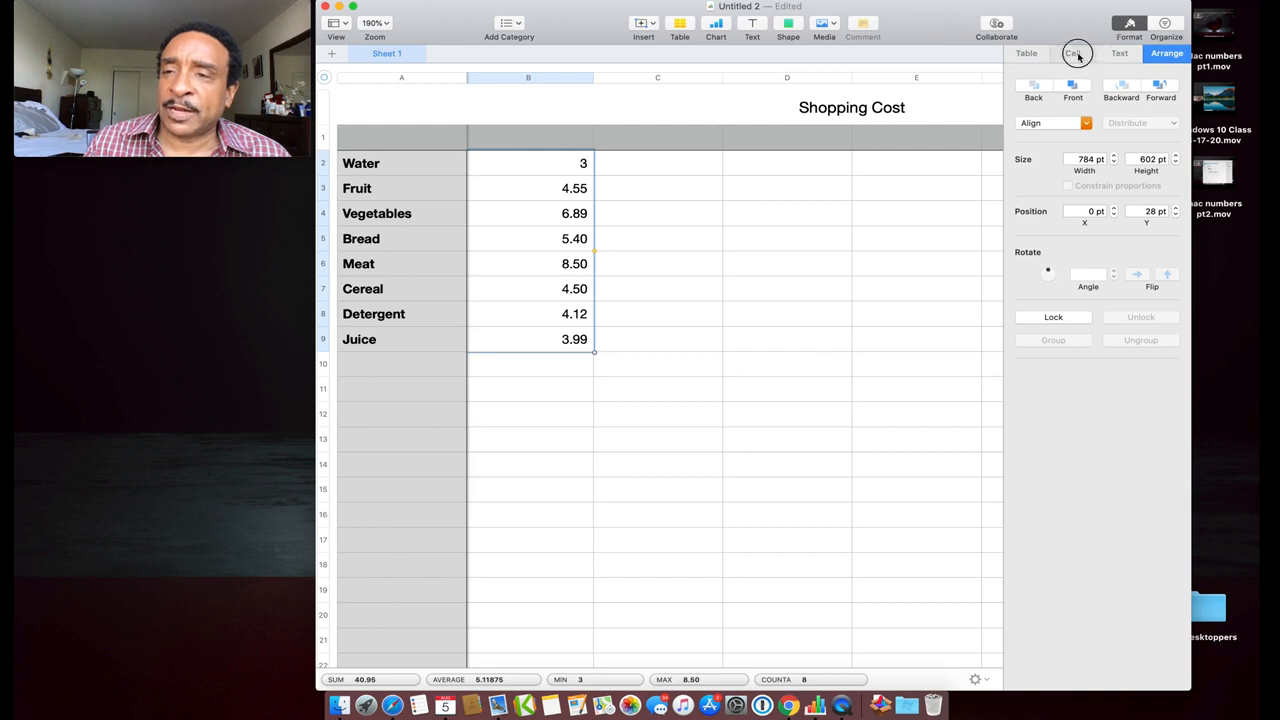
click(1121, 57)
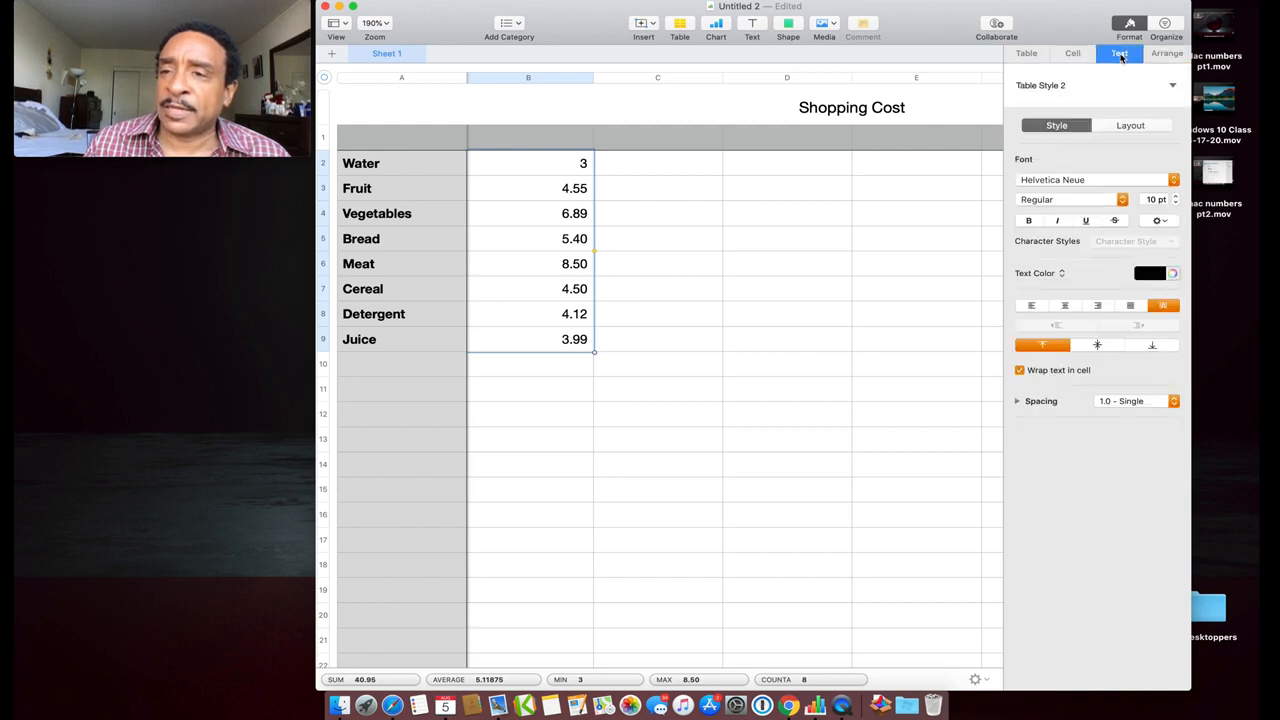
click(1040, 58)
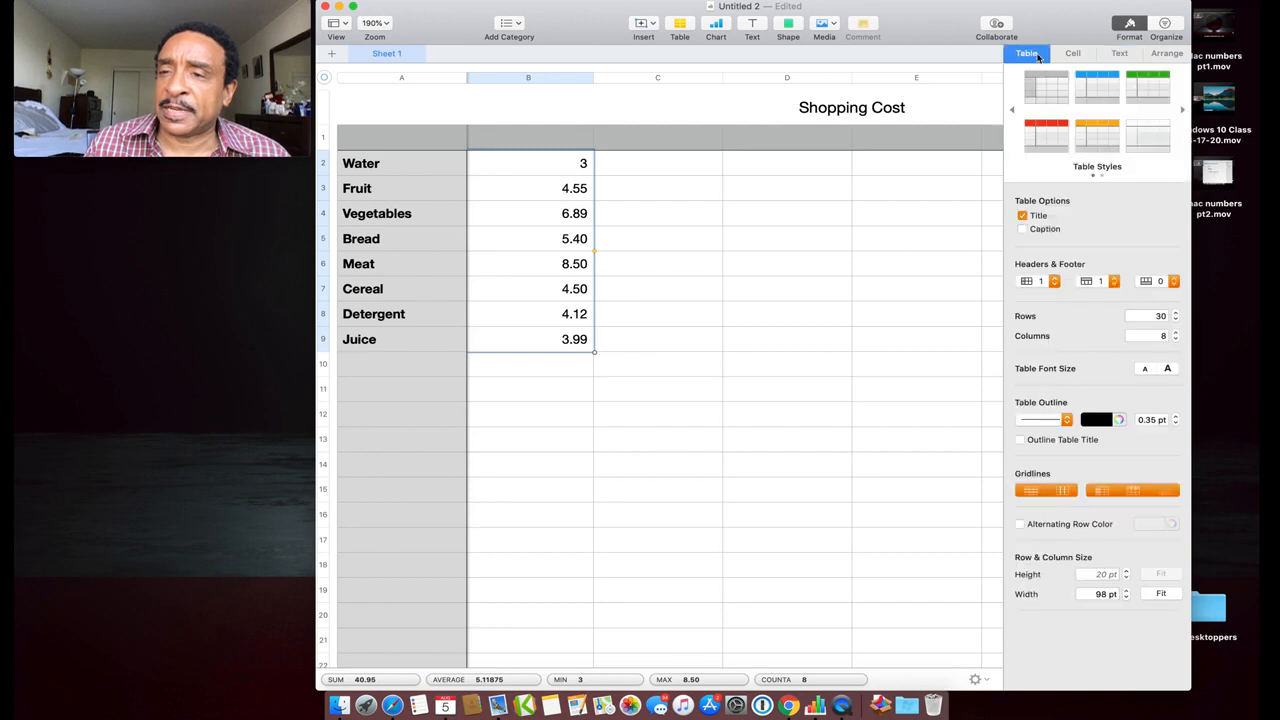
click(1073, 57)
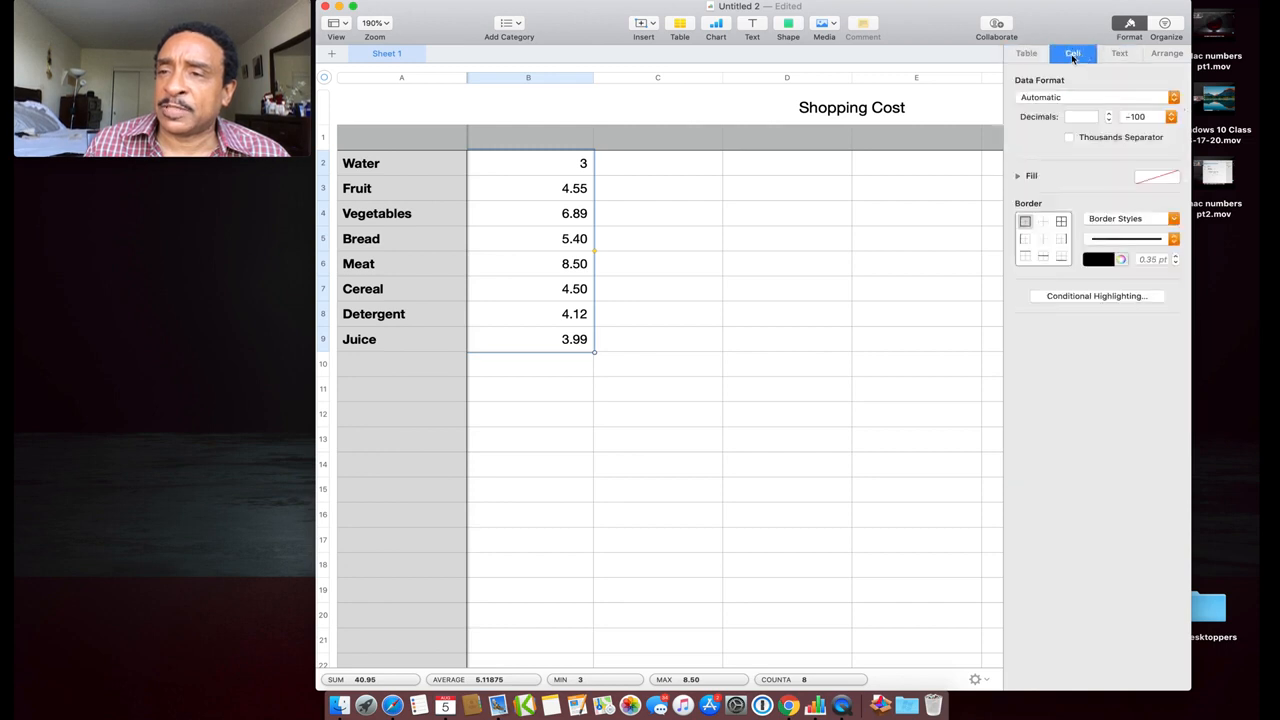
click(1124, 56)
click(1166, 56)
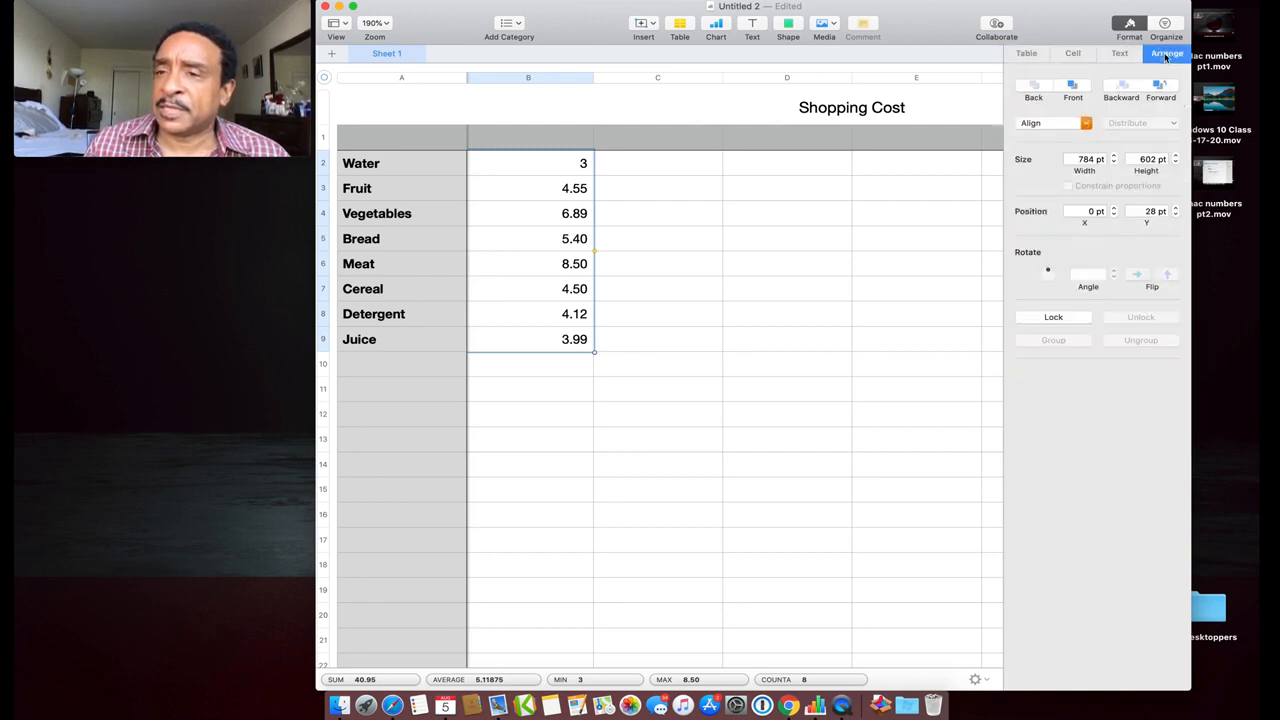
click(1121, 56)
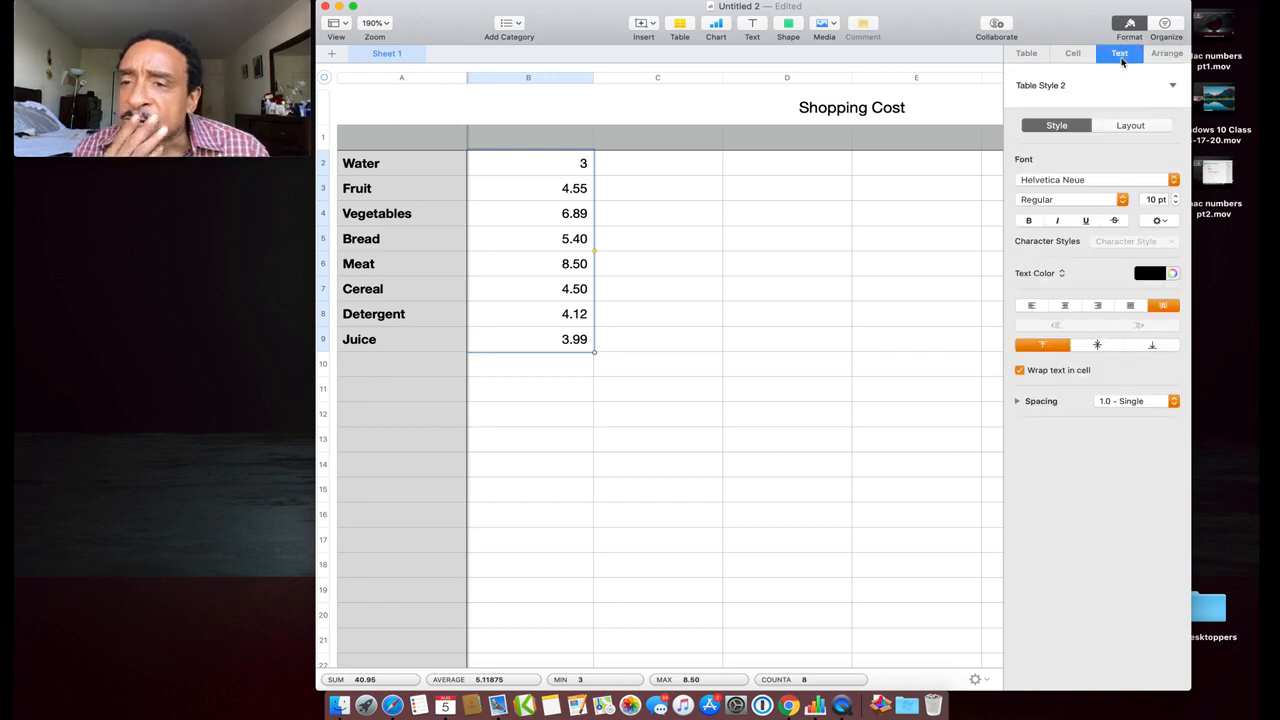
click(1074, 57)
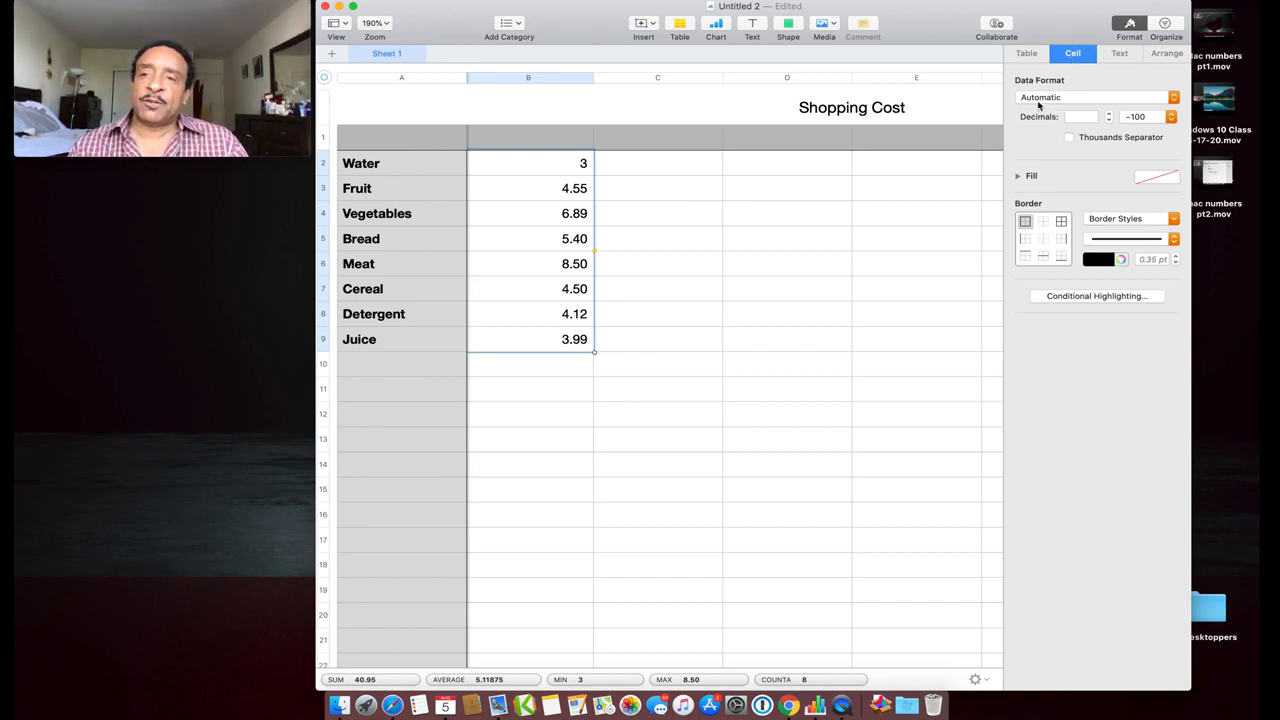
click(1078, 99)
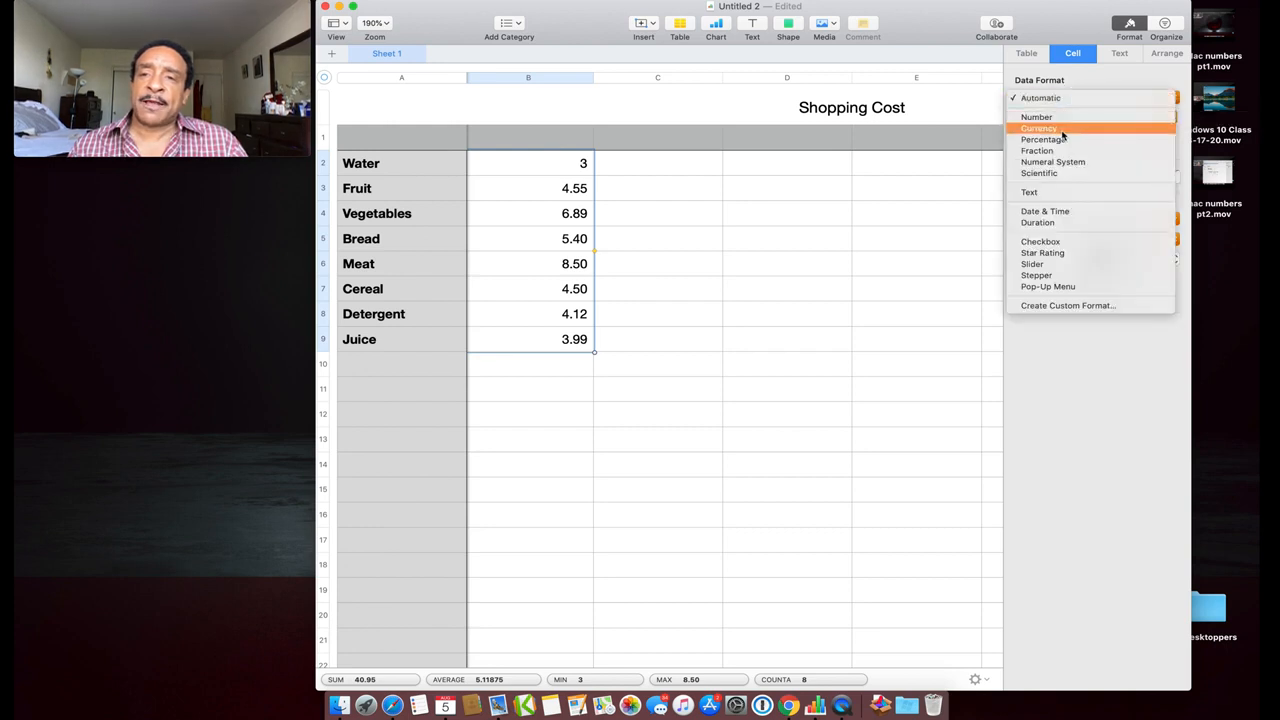
click(1062, 130)
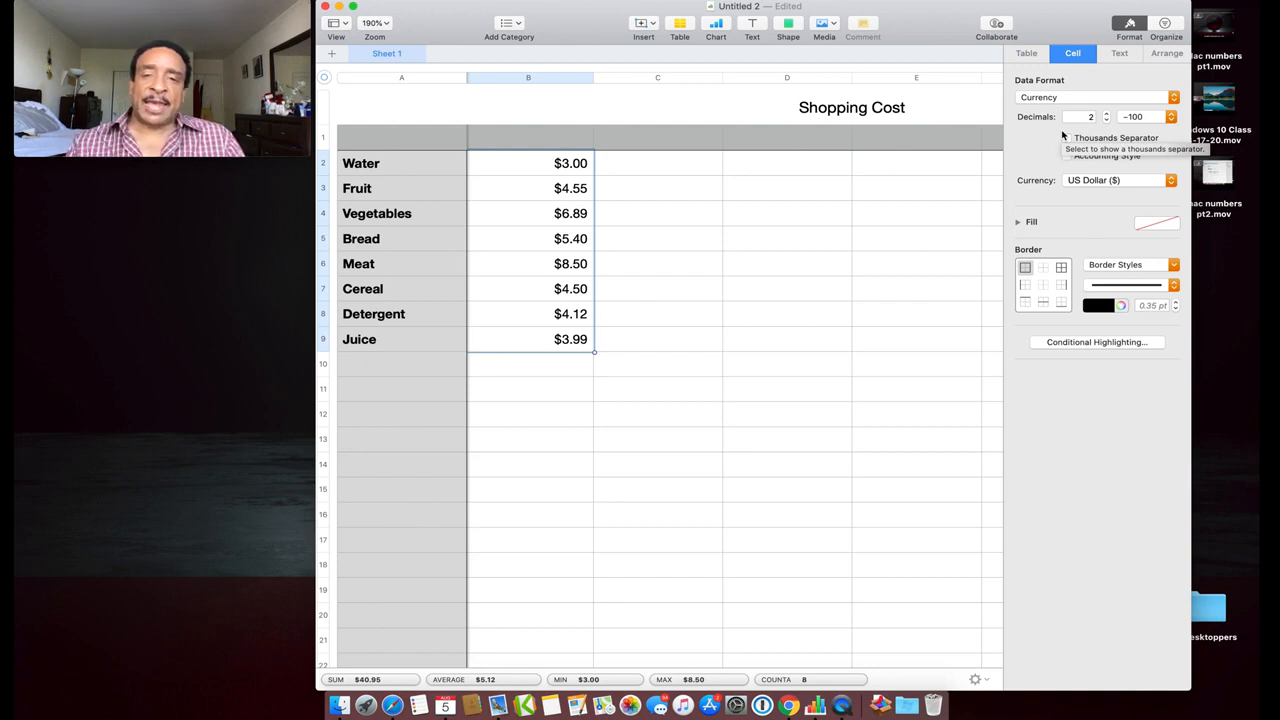
click(388, 370)
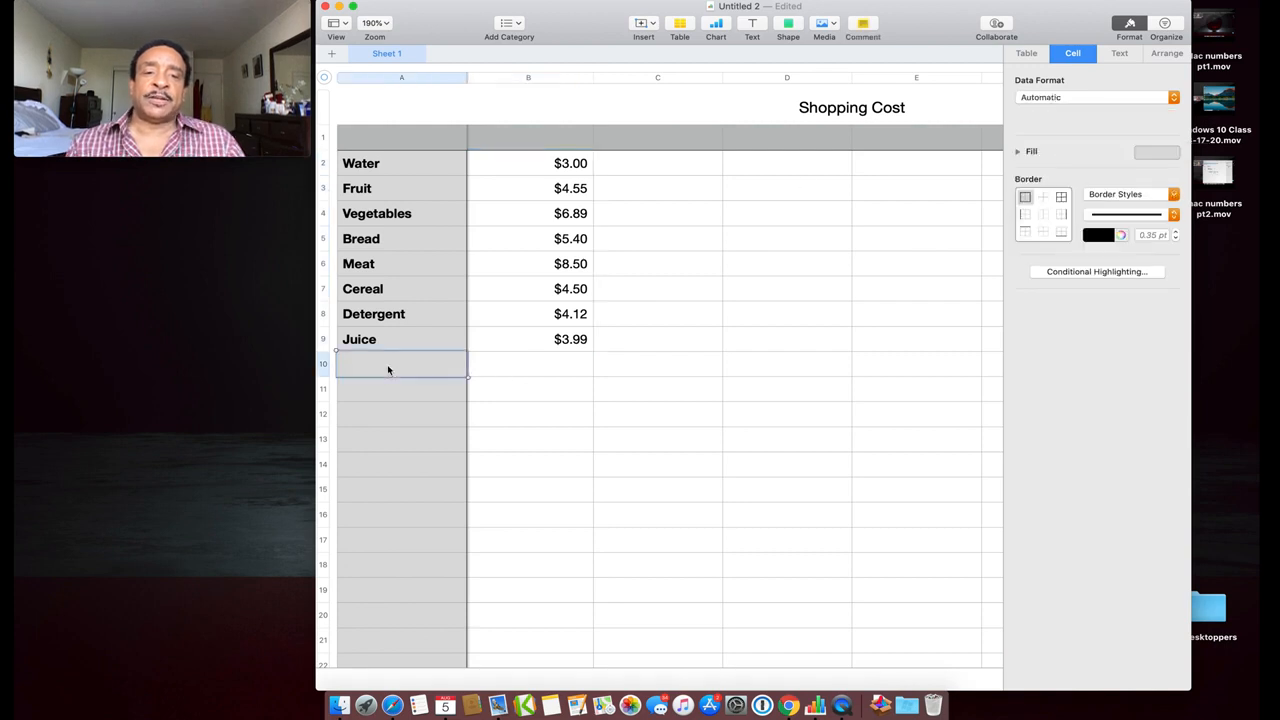
Type 'Total' in A10 and give its price cell B10 the Currency format
text(Total)
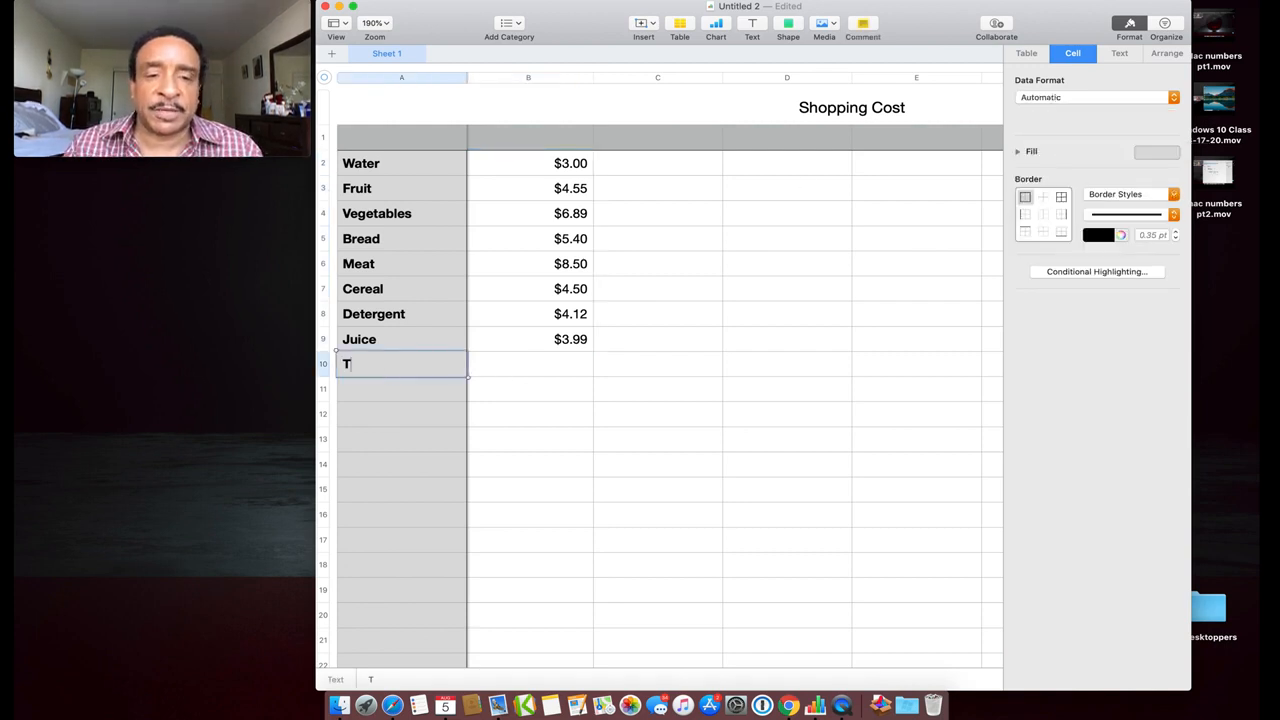
click(548, 371)
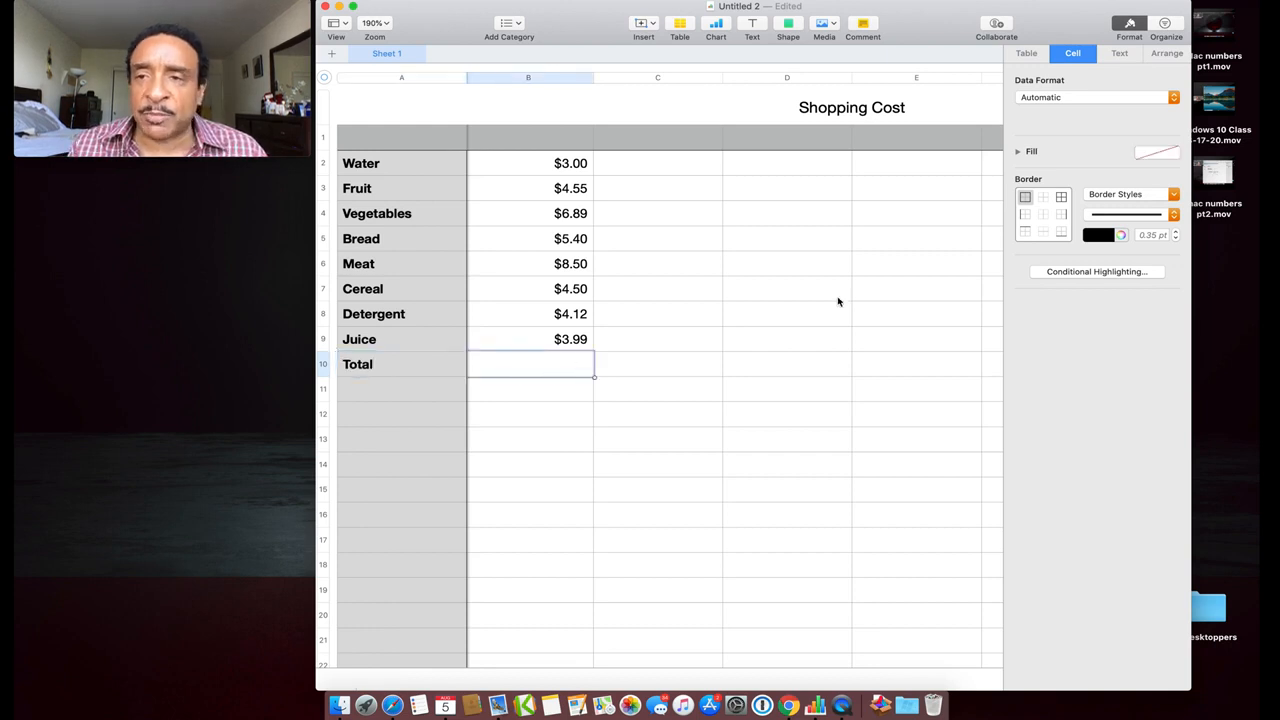
click(1068, 100)
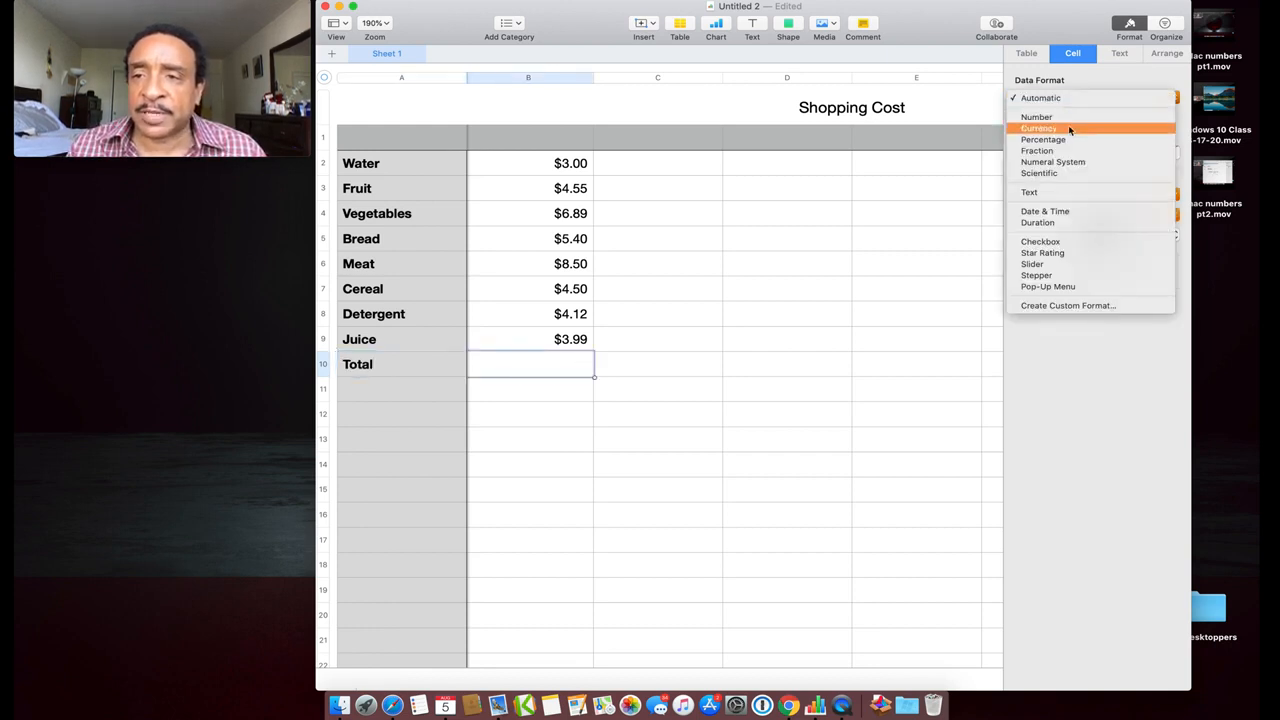
click(1068, 128)
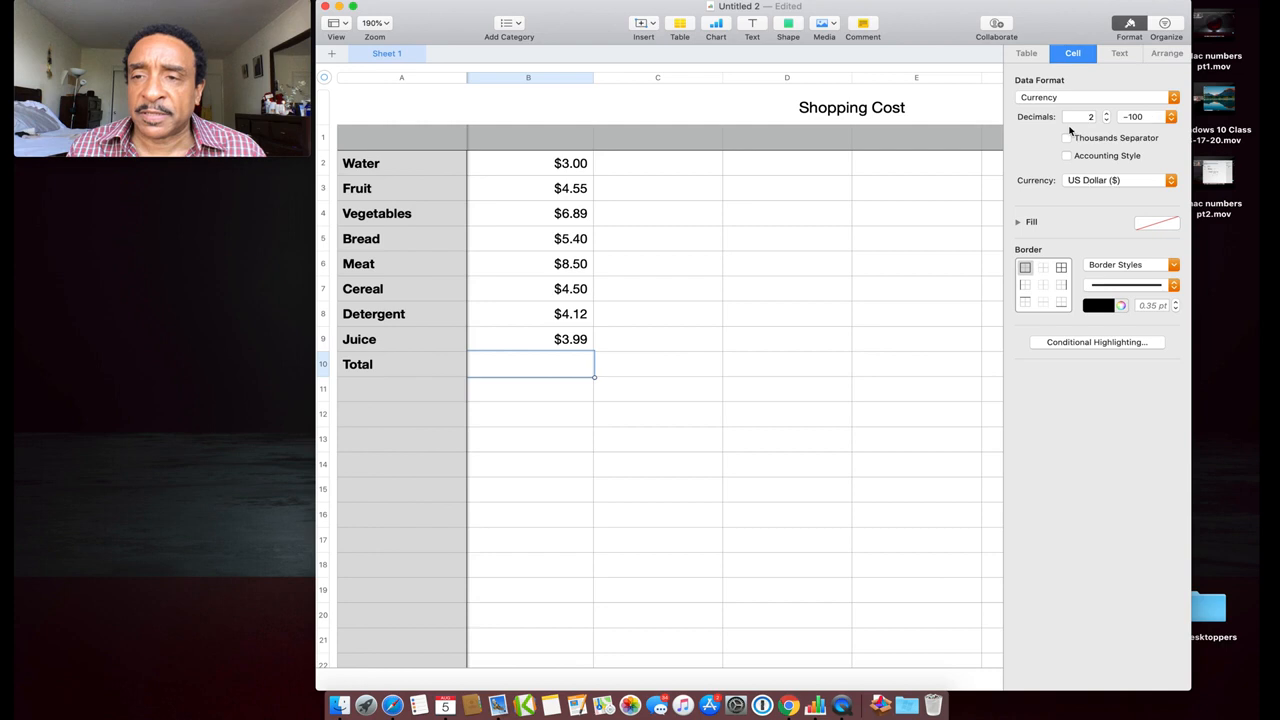
double_click(563, 365)
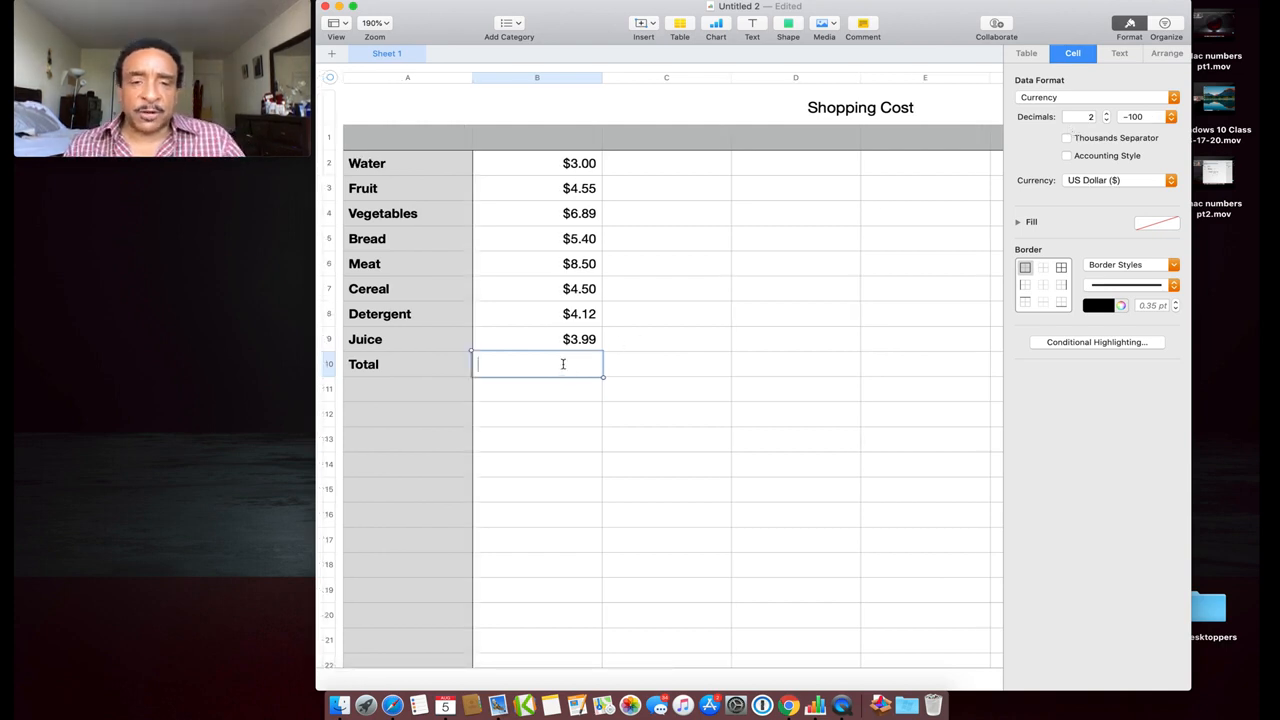
click(563, 364)
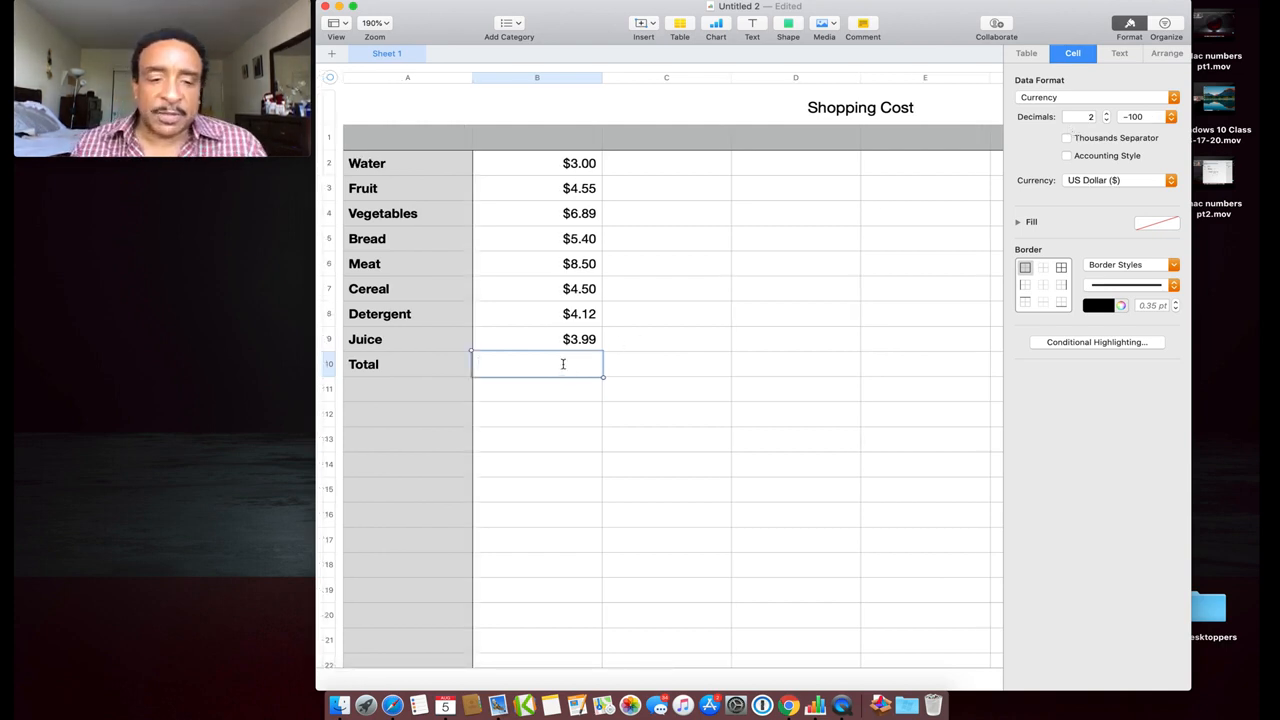
Select prices B2:B9 to read their sum in the status bar, then reselect B10
click(534, 169)
drag(534, 173, 557, 339)
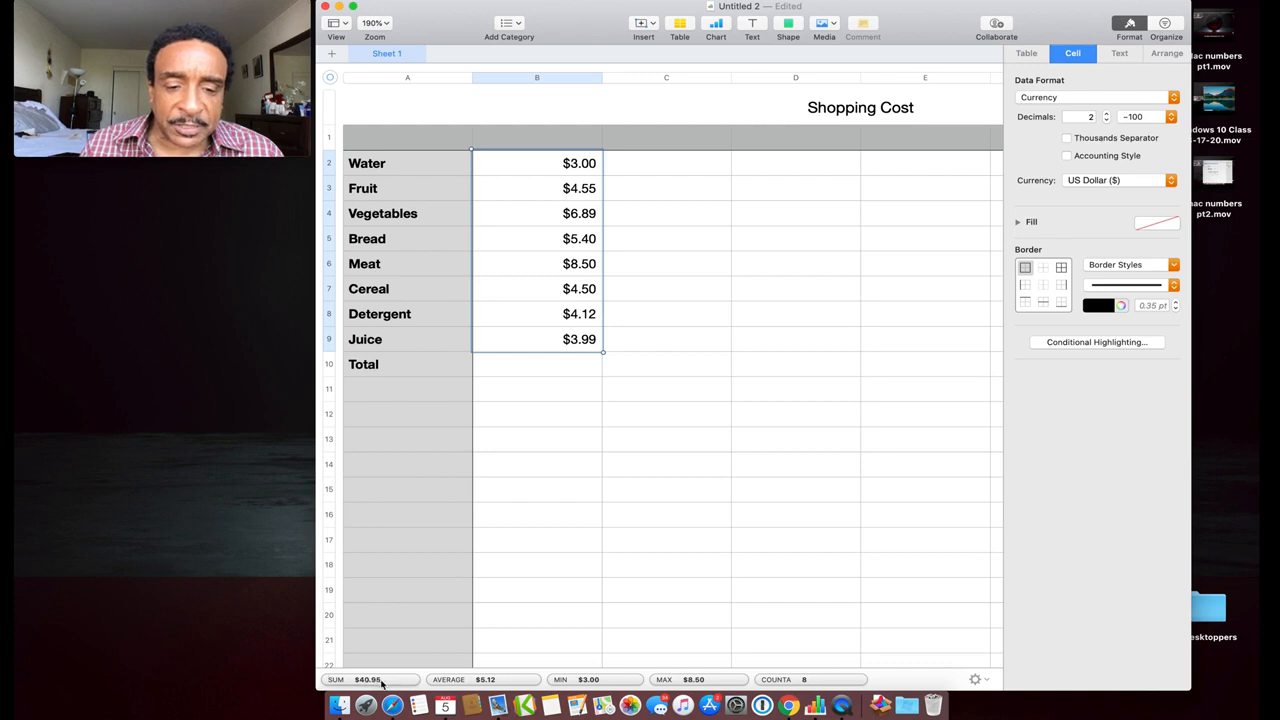
mouse_move(379, 683)
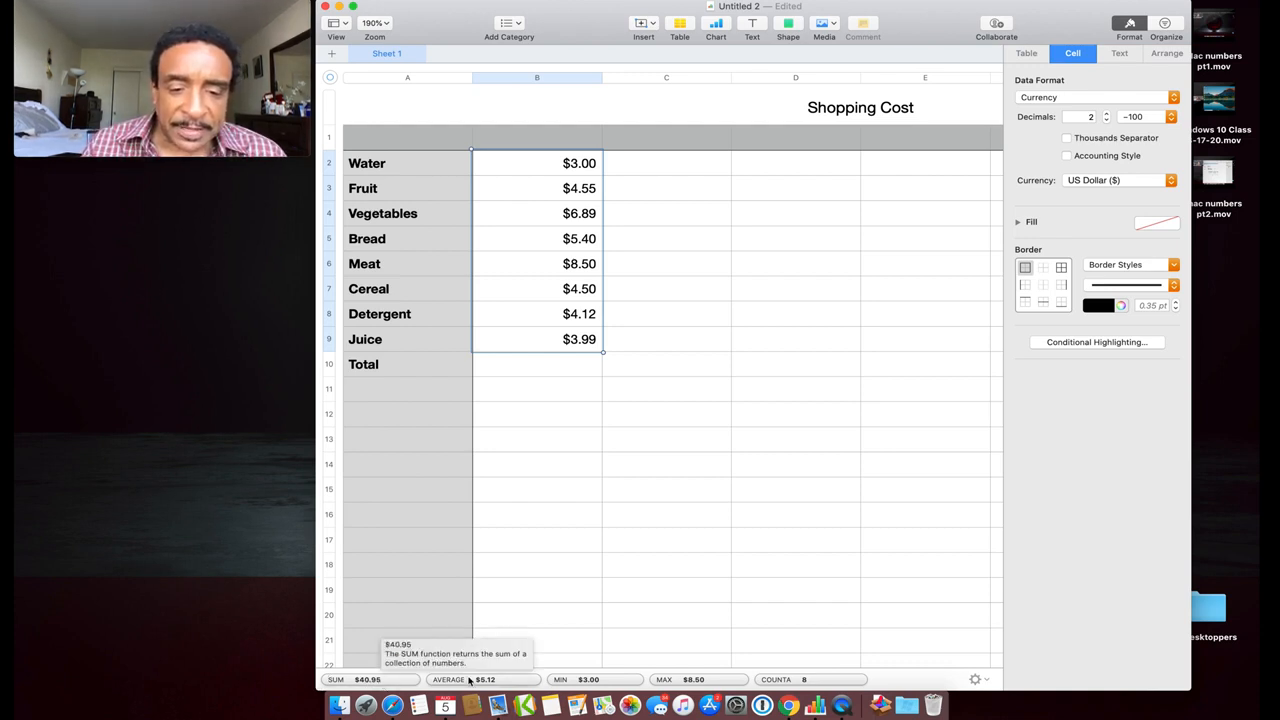
mouse_move(477, 680)
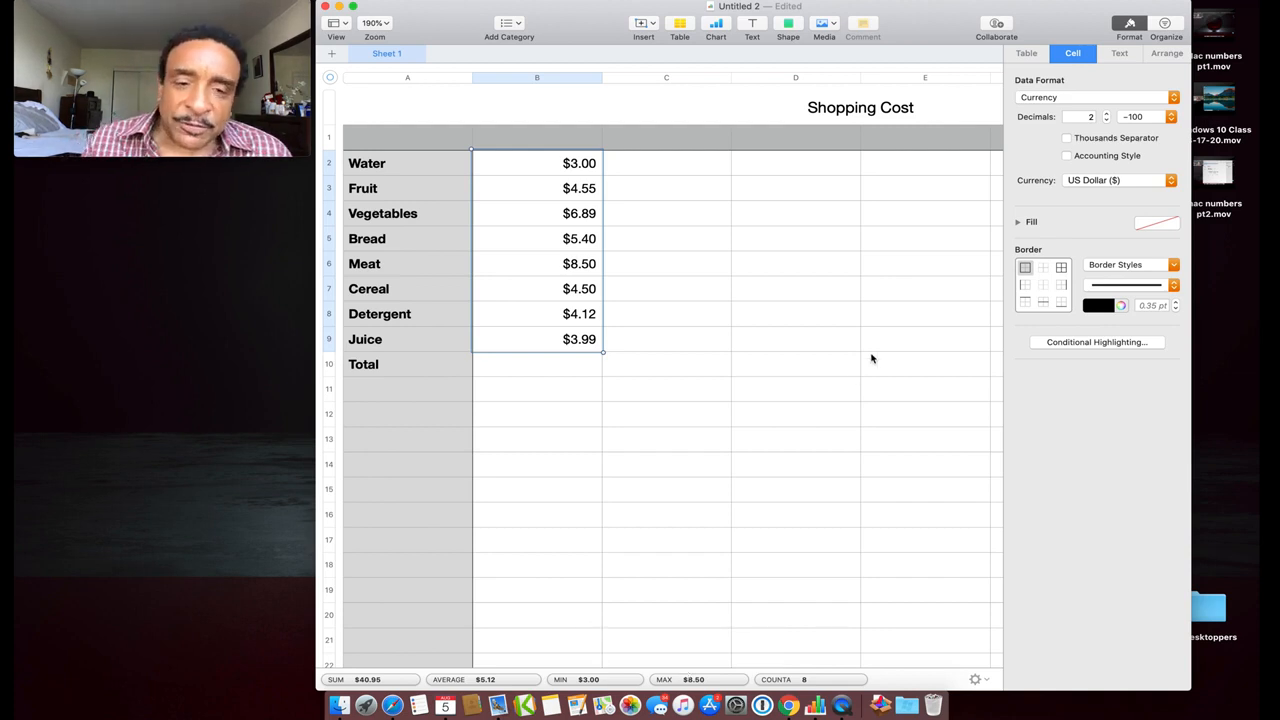
click(541, 365)
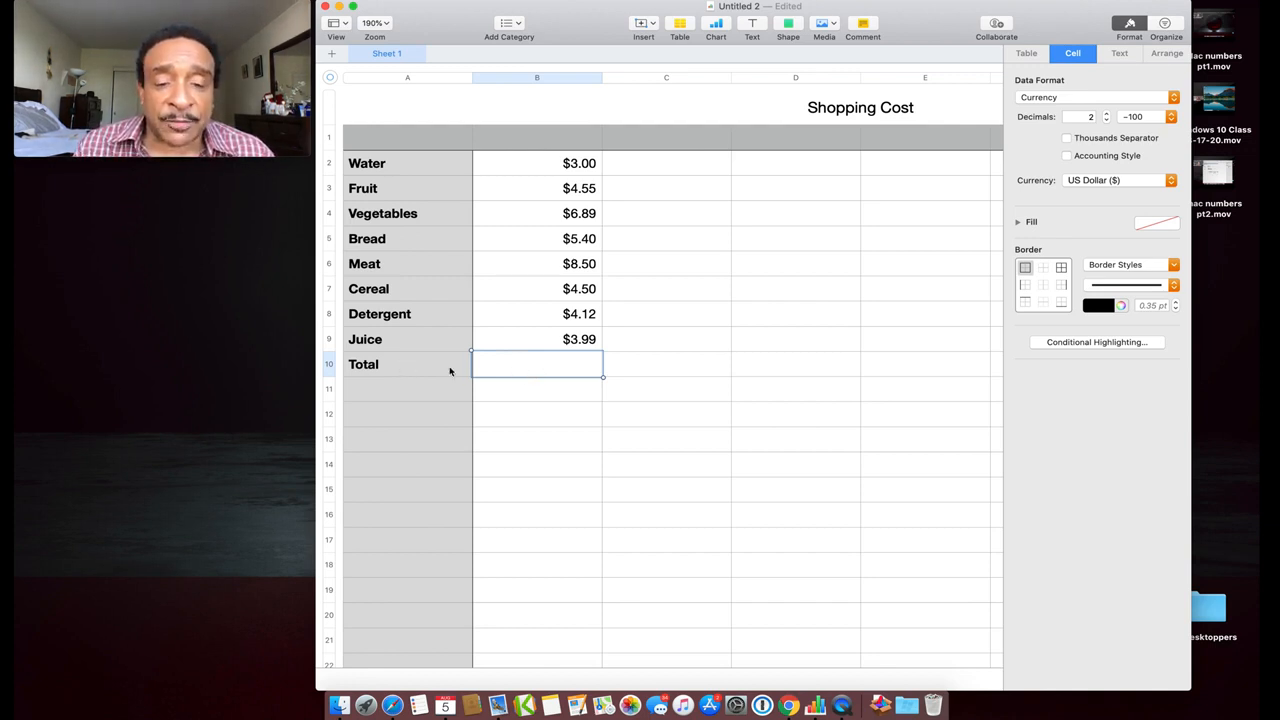
Enter the formula =SUM(B2:B9) in B10 so Total shows $40.95
click(519, 369)
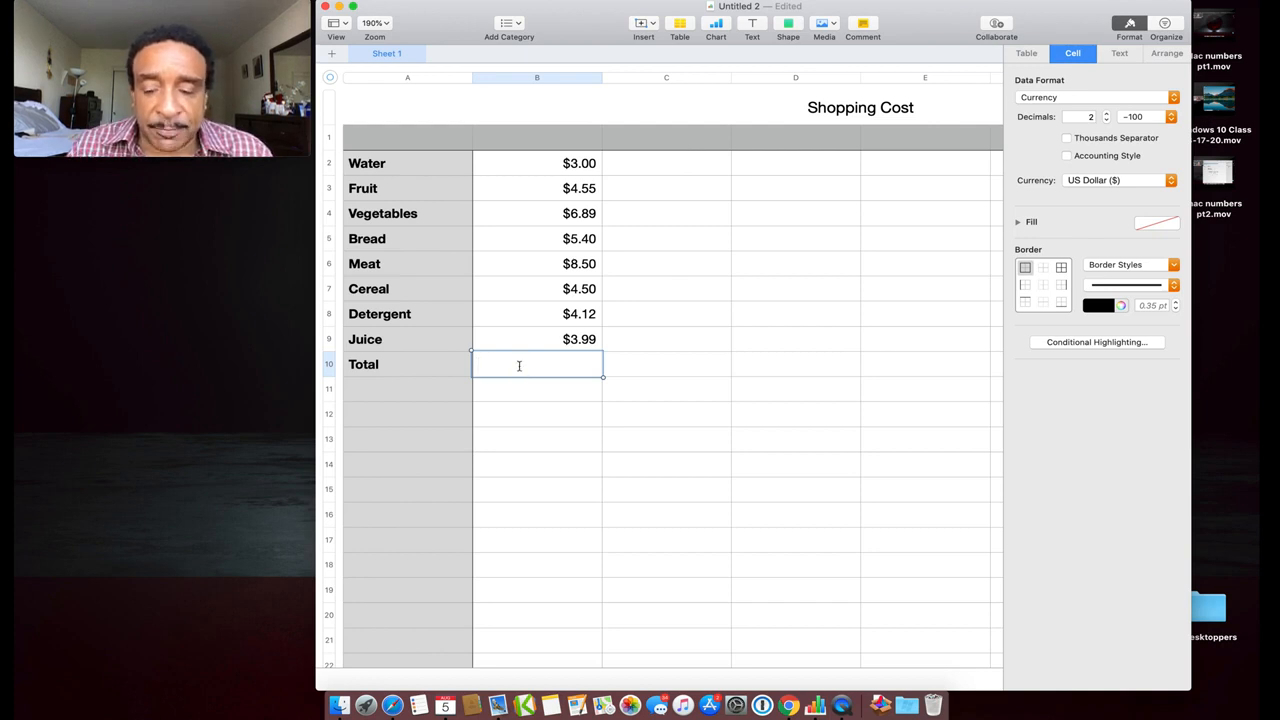
text(=)
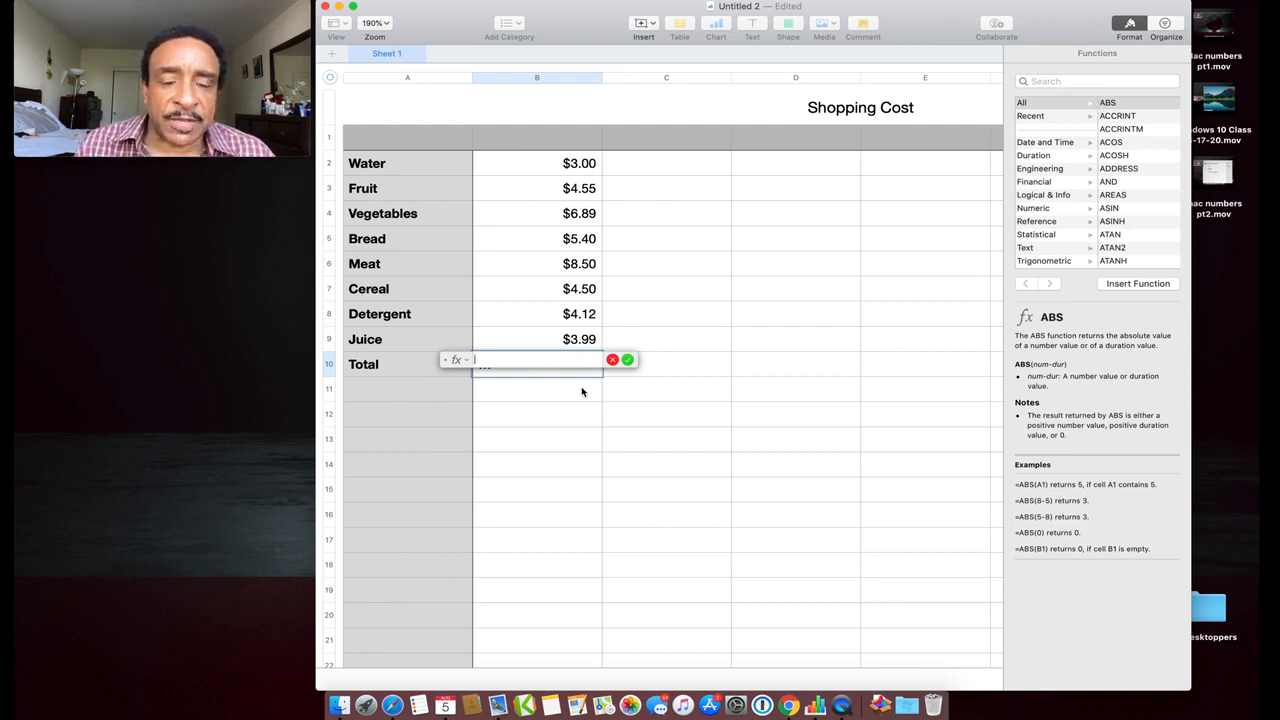
drag(538, 162, 566, 339)
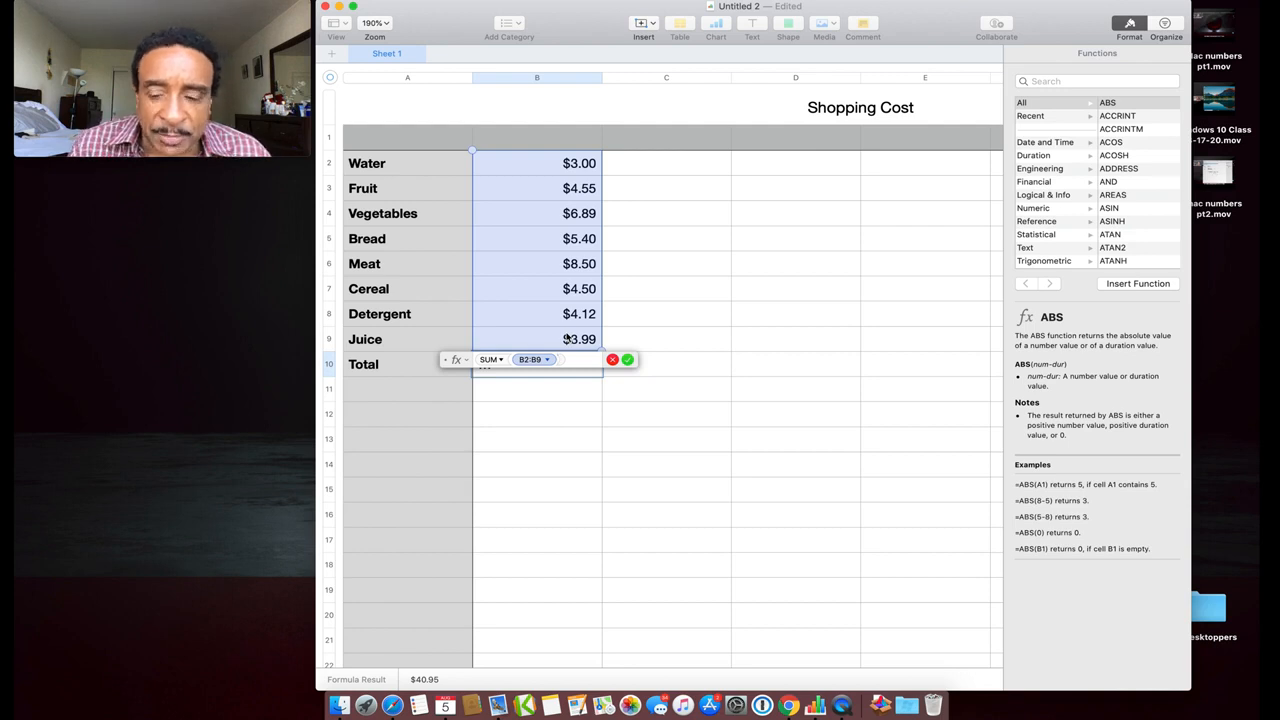
key(Return)
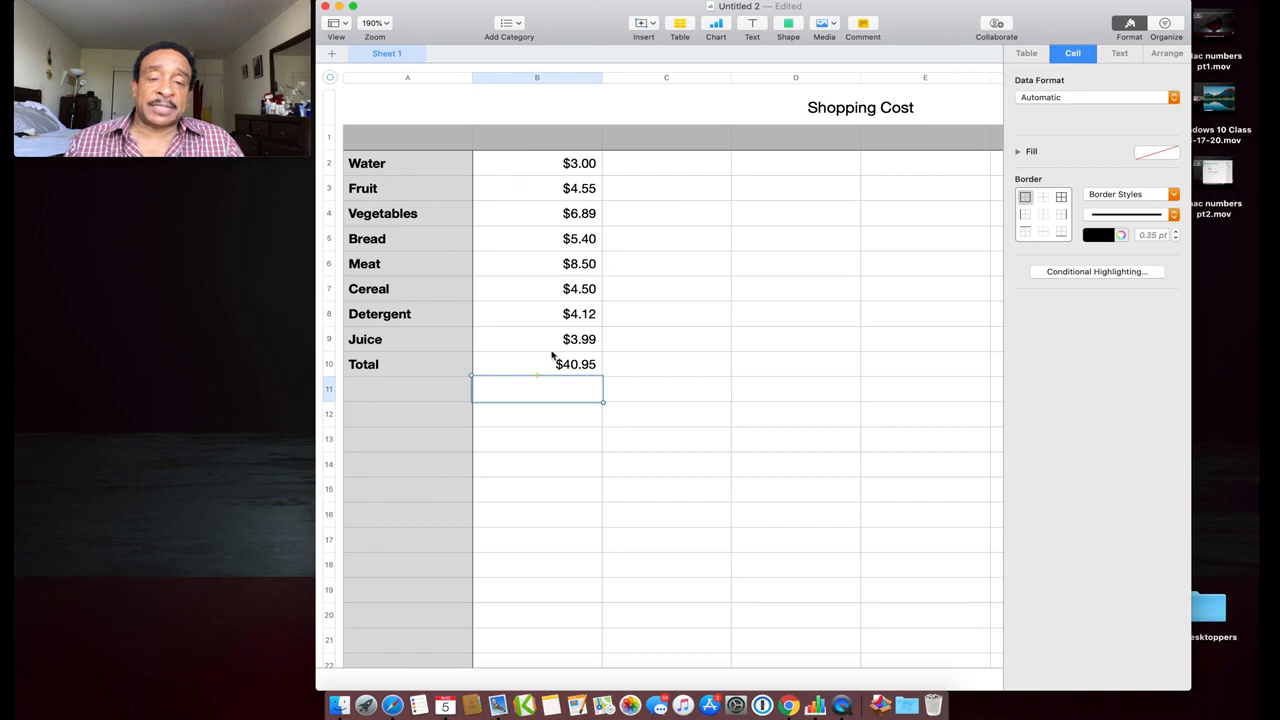
Scroll down to the dollar-labelled bar chart below the table and select it
scroll(557, 366, down, 5)
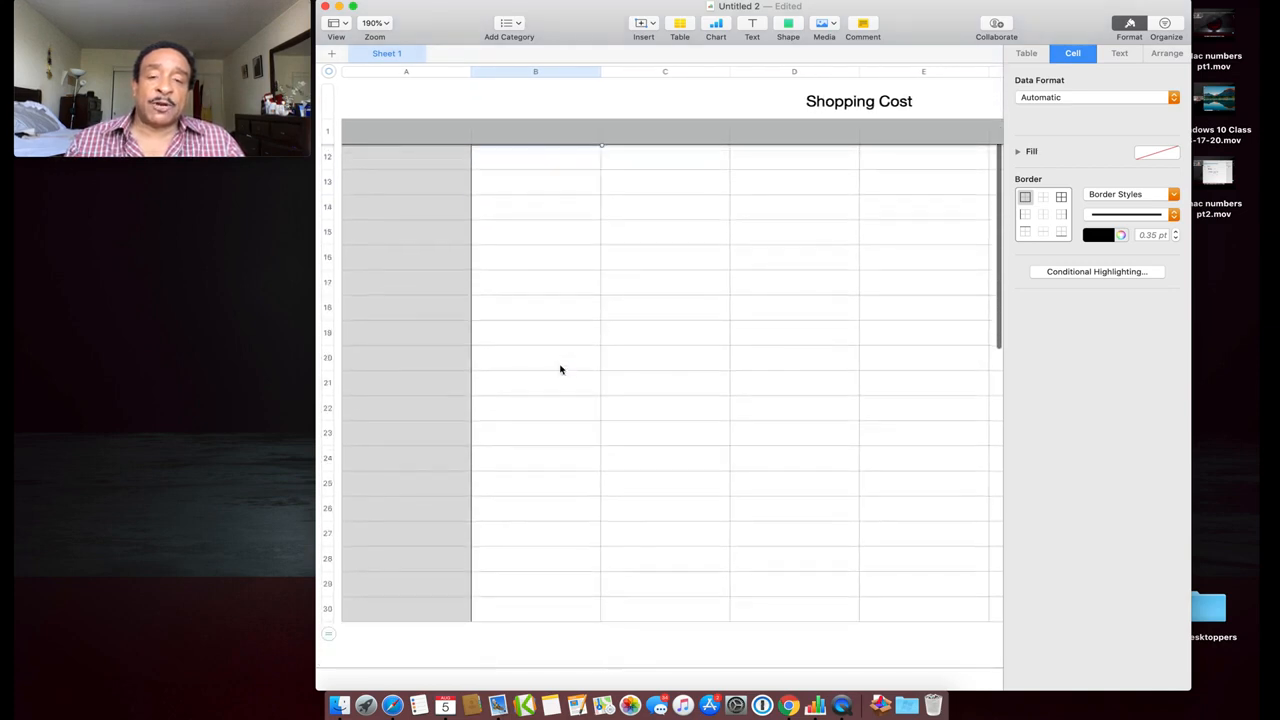
scroll(560, 370, down, 10)
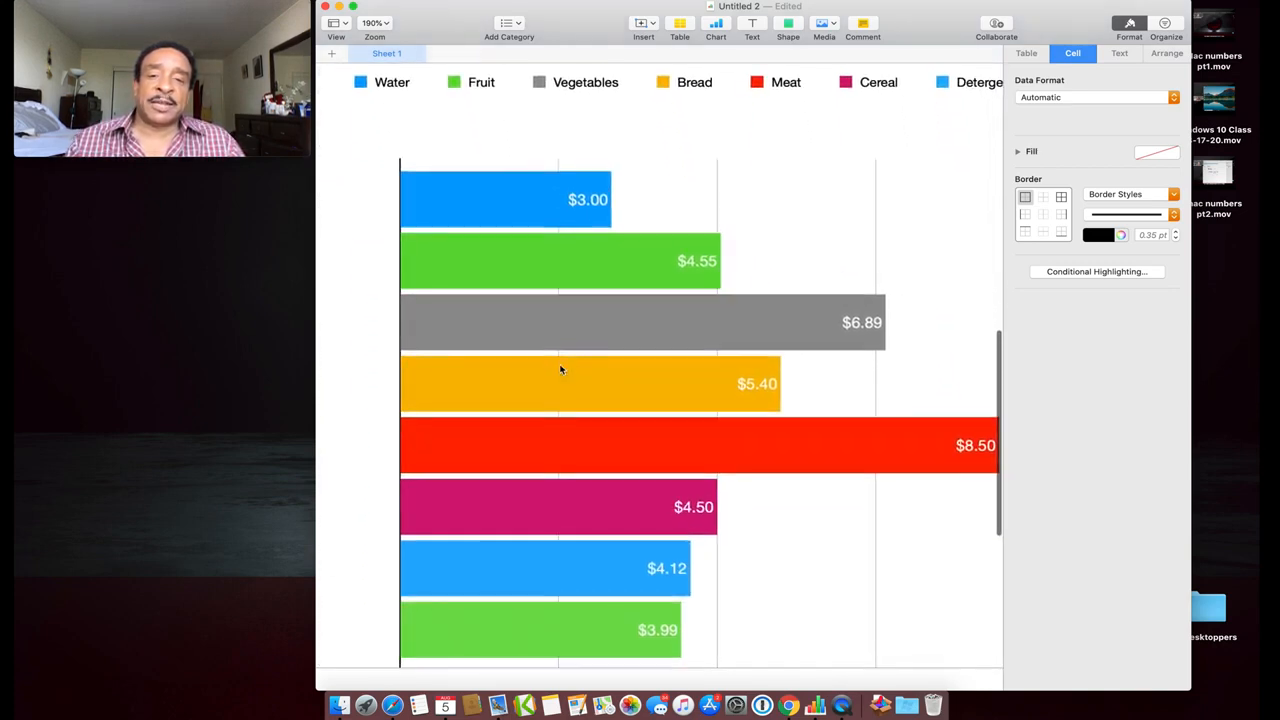
scroll(560, 370, down, 3)
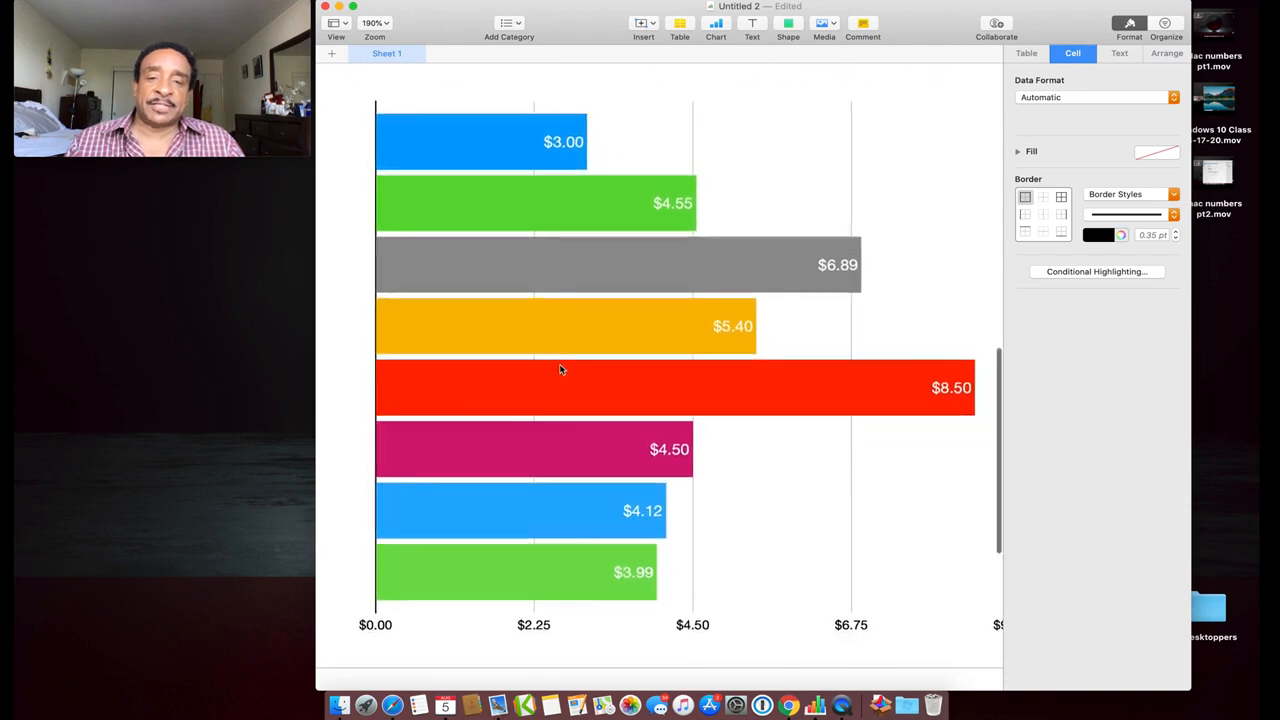
scroll(560, 370, up, 2)
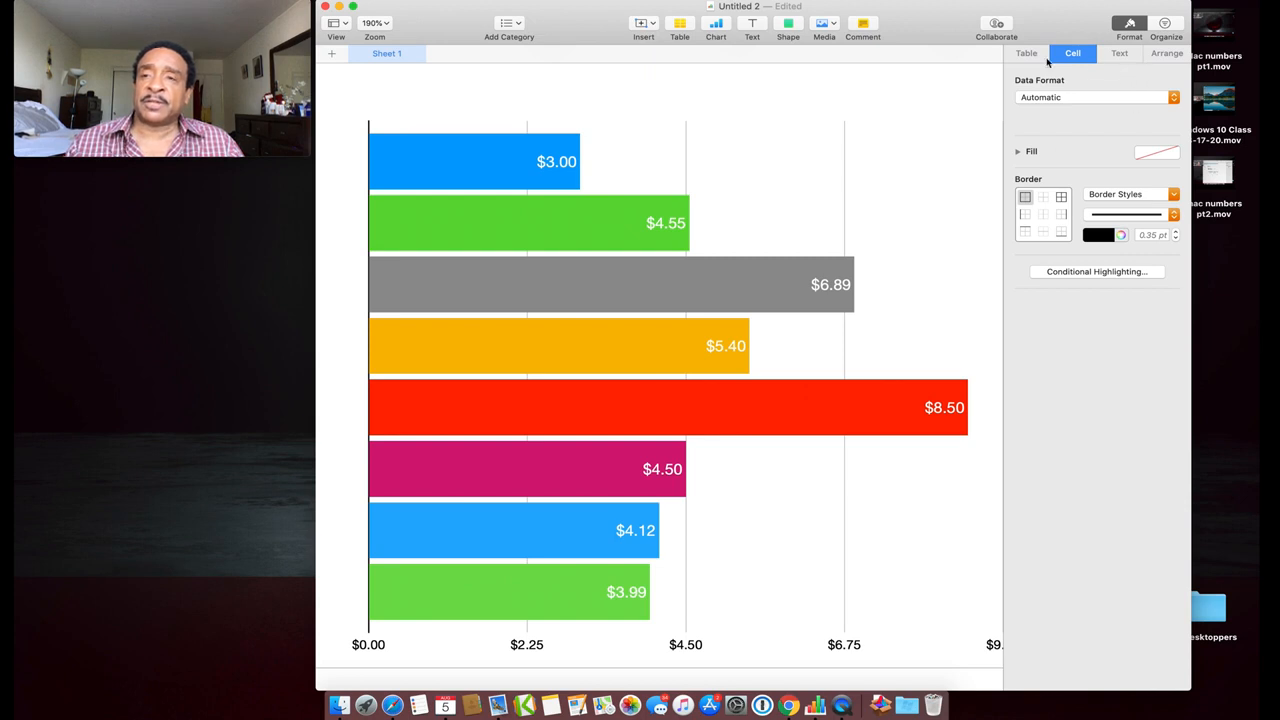
click(1168, 55)
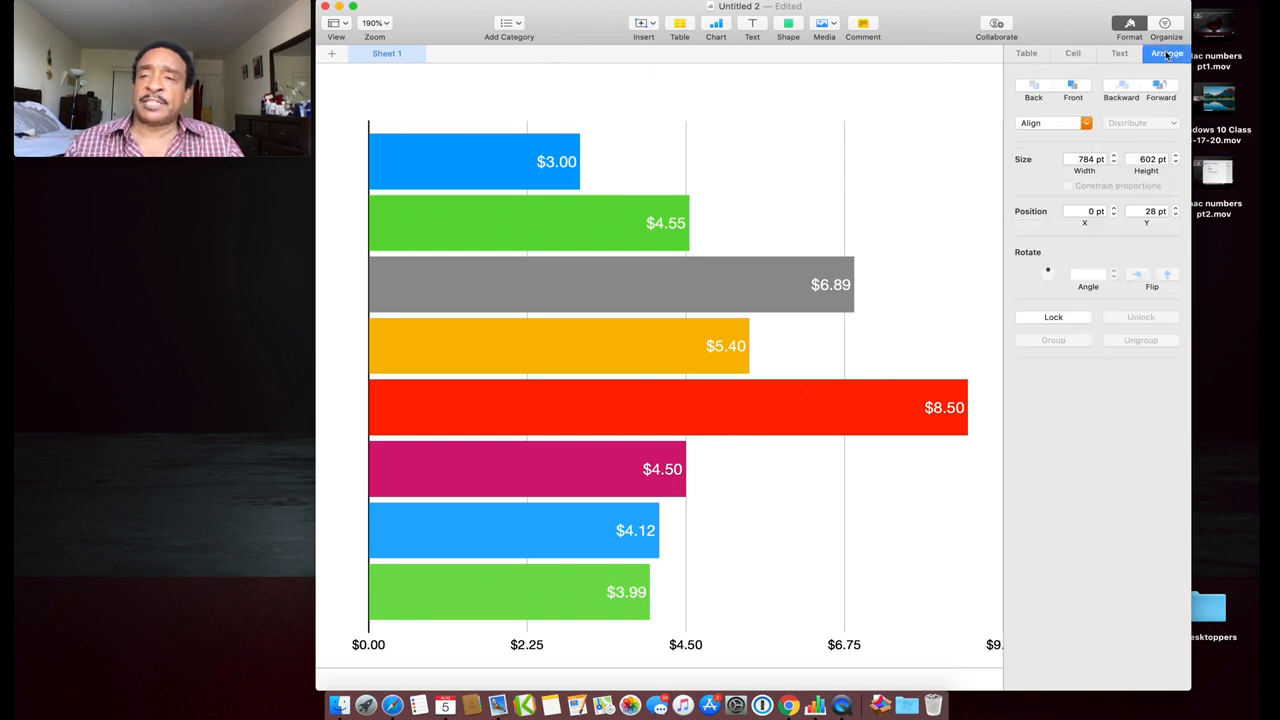
click(1073, 55)
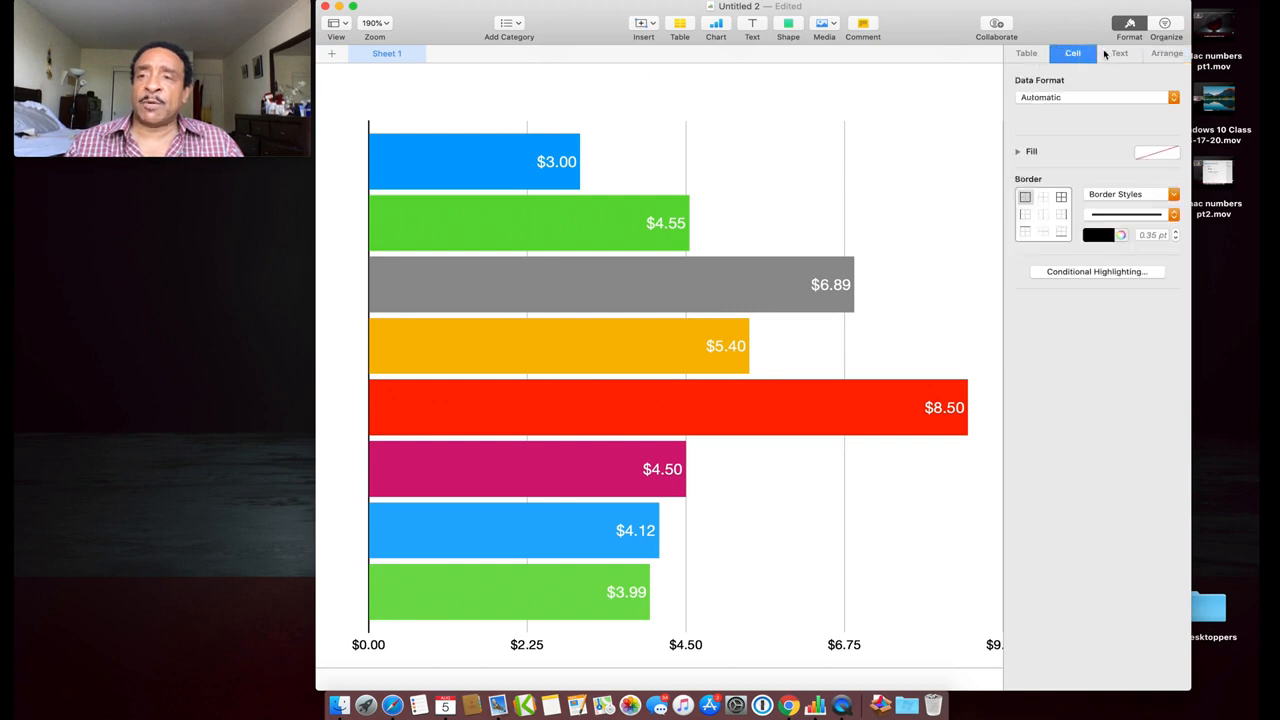
click(732, 191)
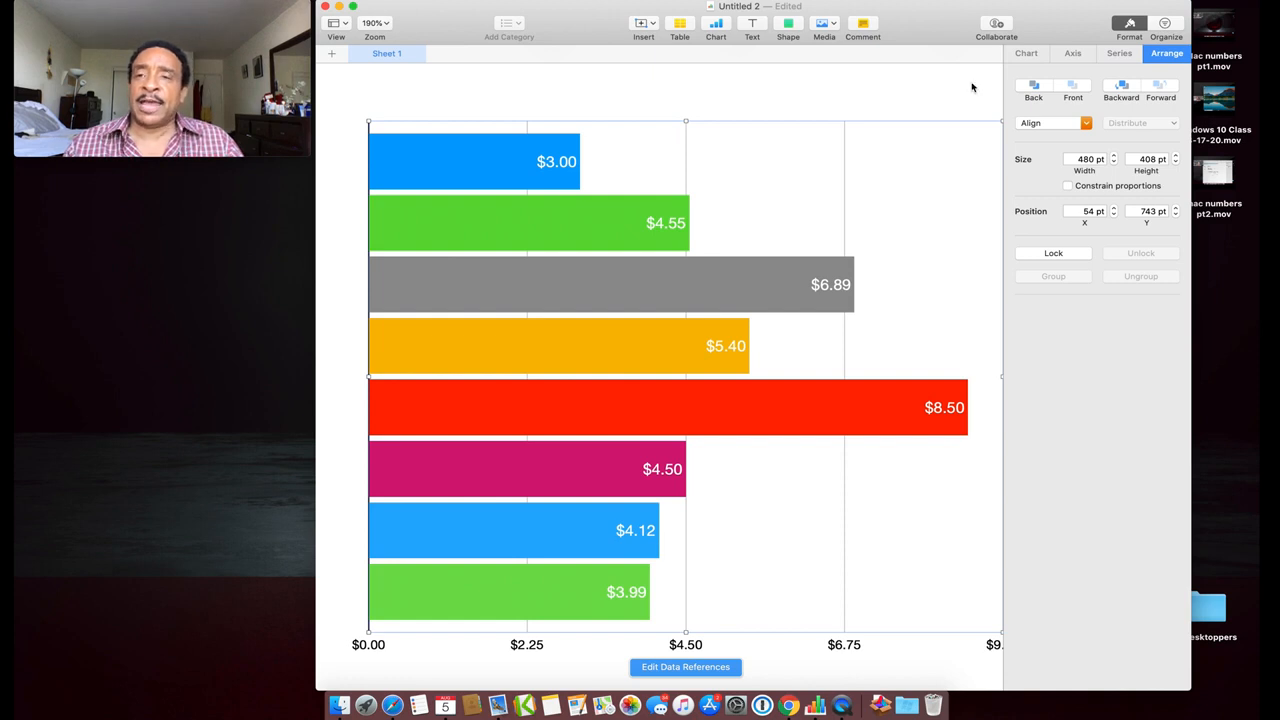
Browse the Chart tab's style pages, returning to the coloured chart styles
click(1024, 52)
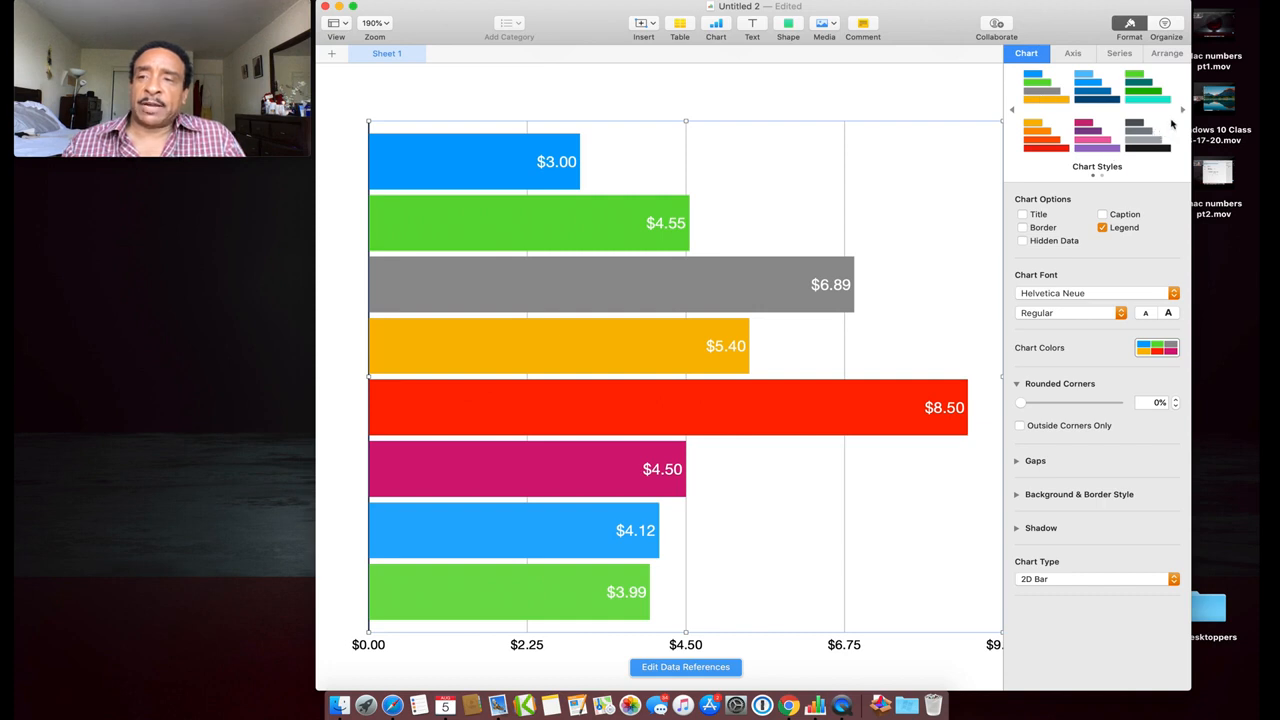
click(1182, 111)
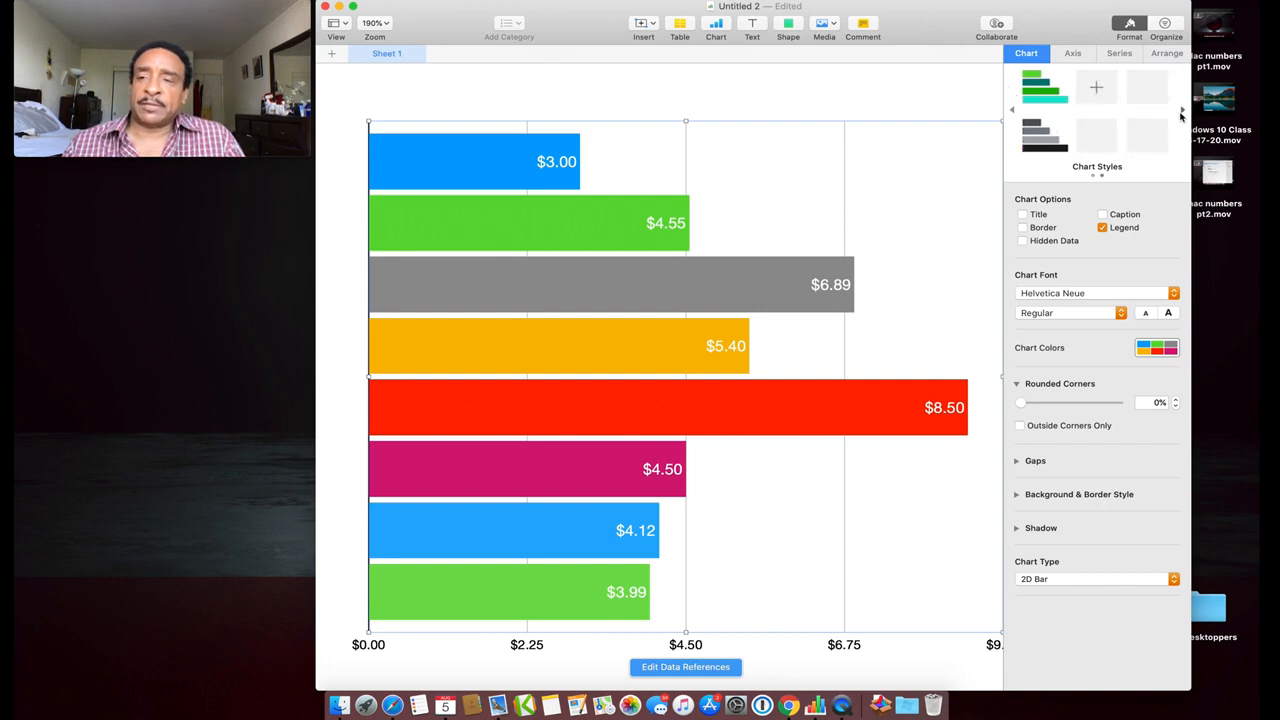
click(1012, 110)
click(1013, 111)
click(1013, 112)
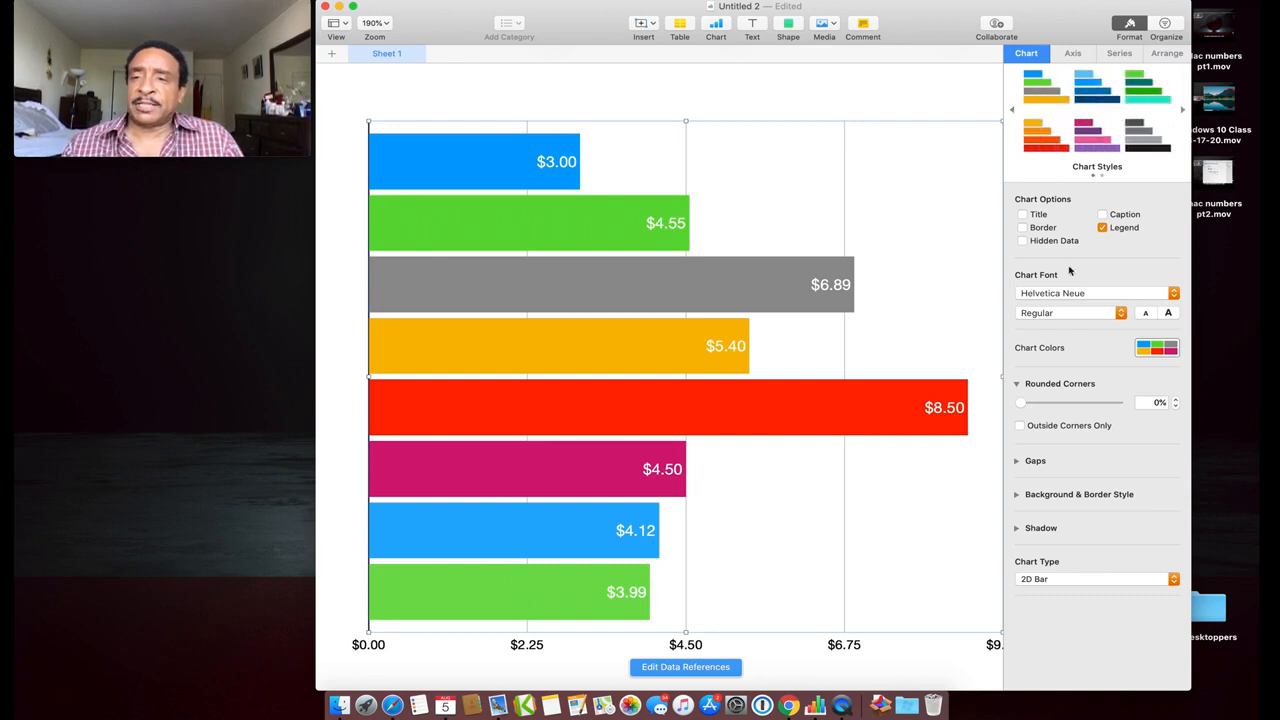
Try the 2D Area and 2D Bubble chart types, then settle on 2D Pie
click(1068, 580)
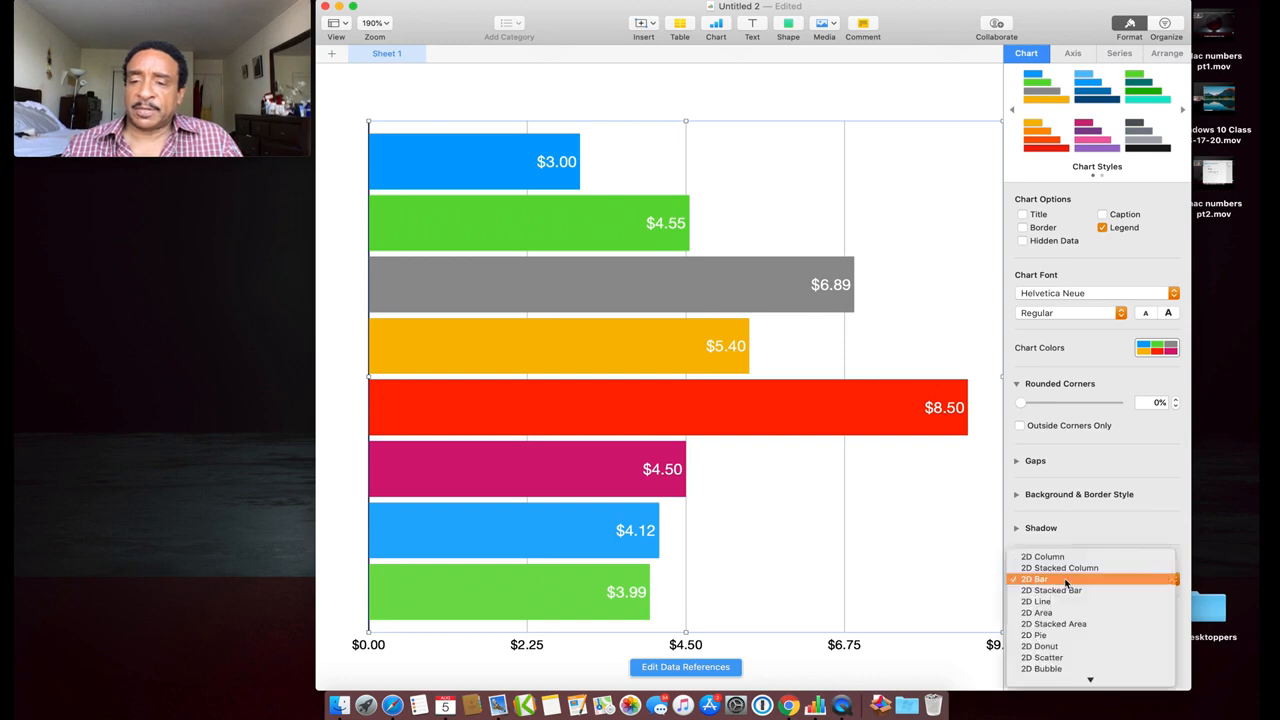
scroll(1066, 597, down, 5)
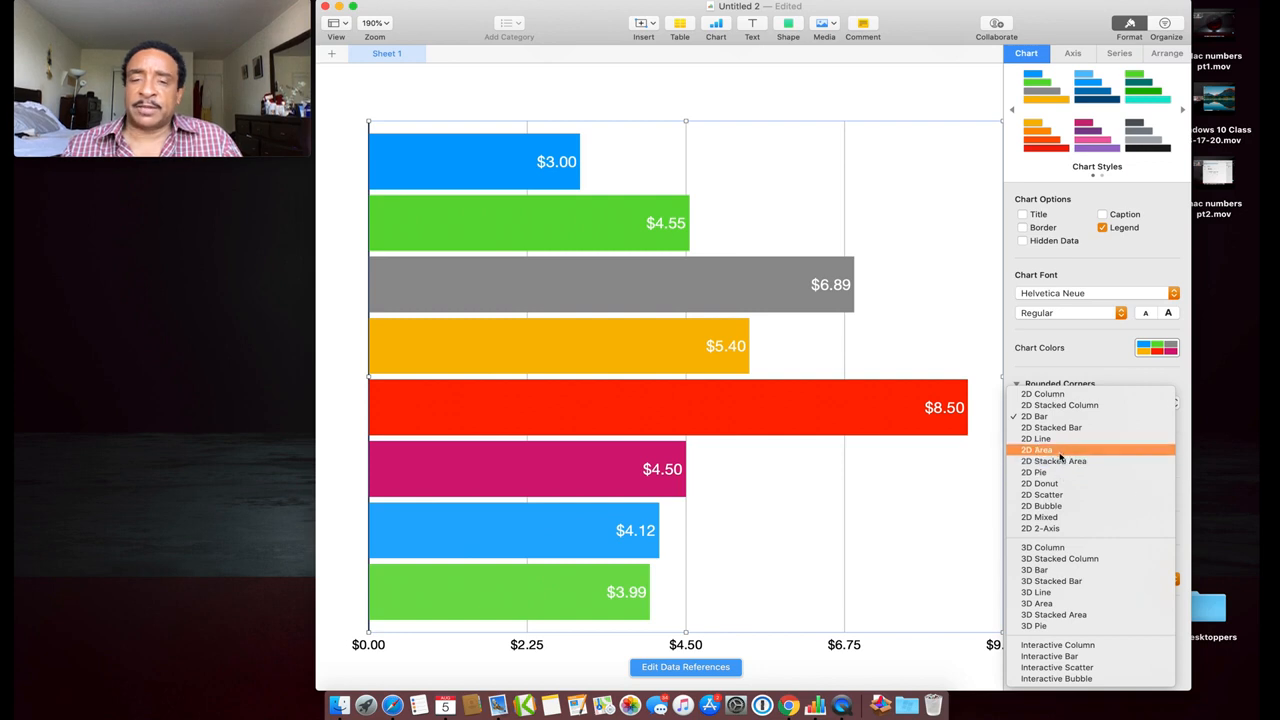
click(1061, 452)
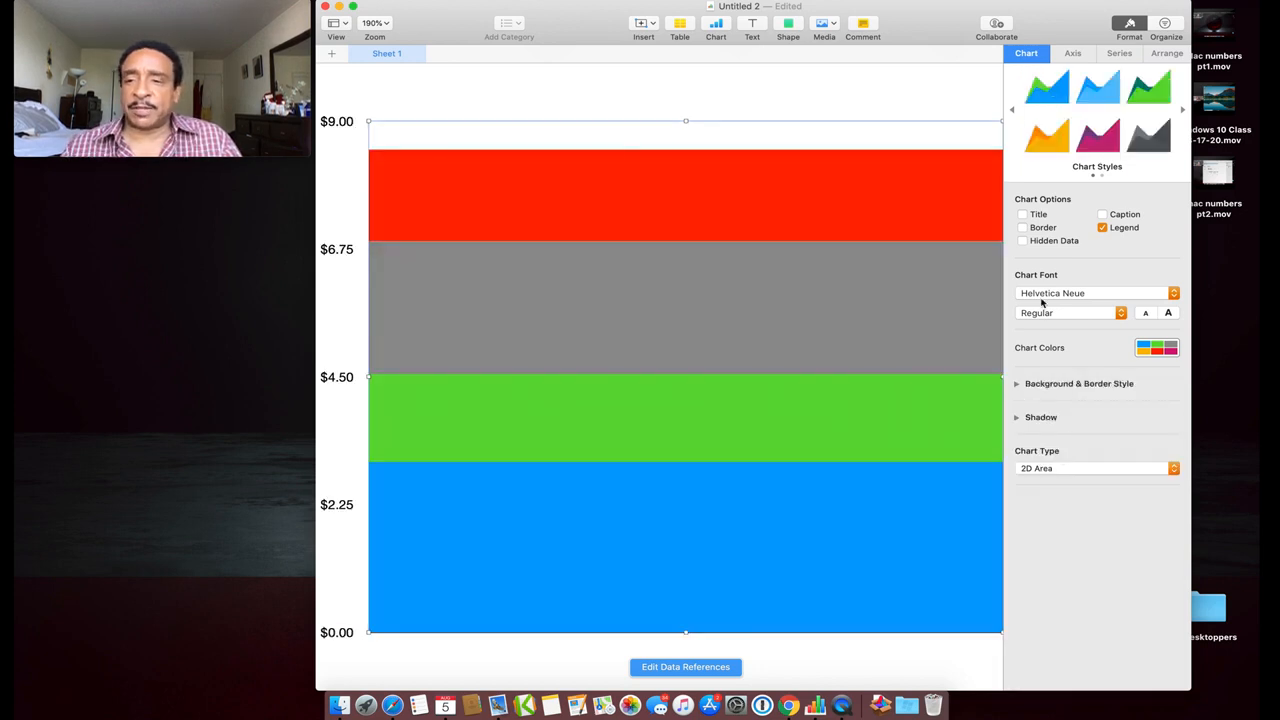
click(1064, 470)
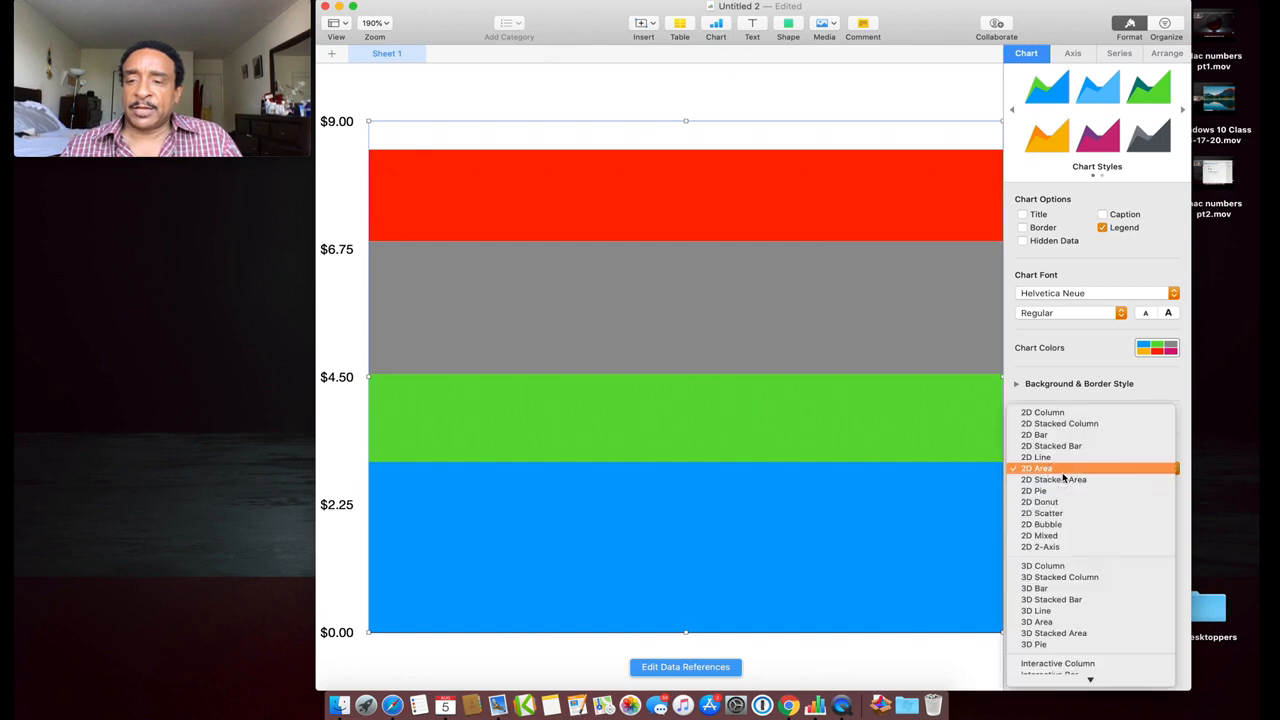
click(1063, 524)
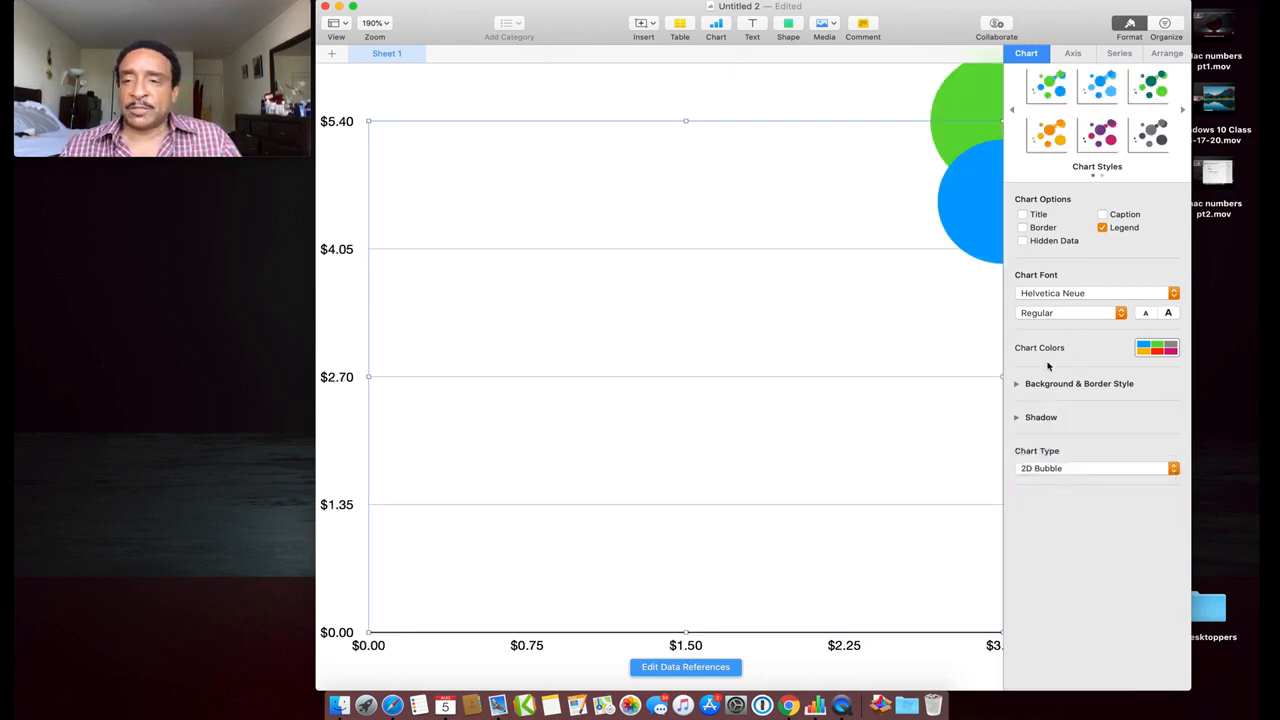
click(1065, 470)
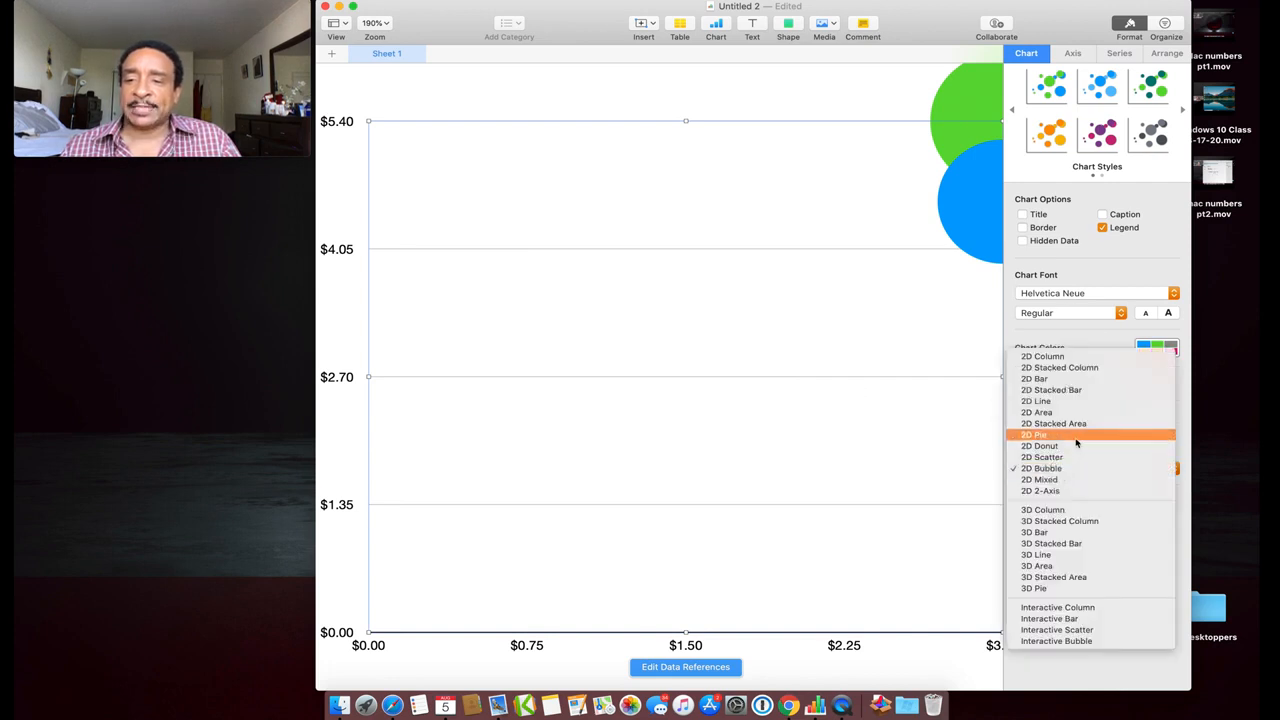
click(1075, 435)
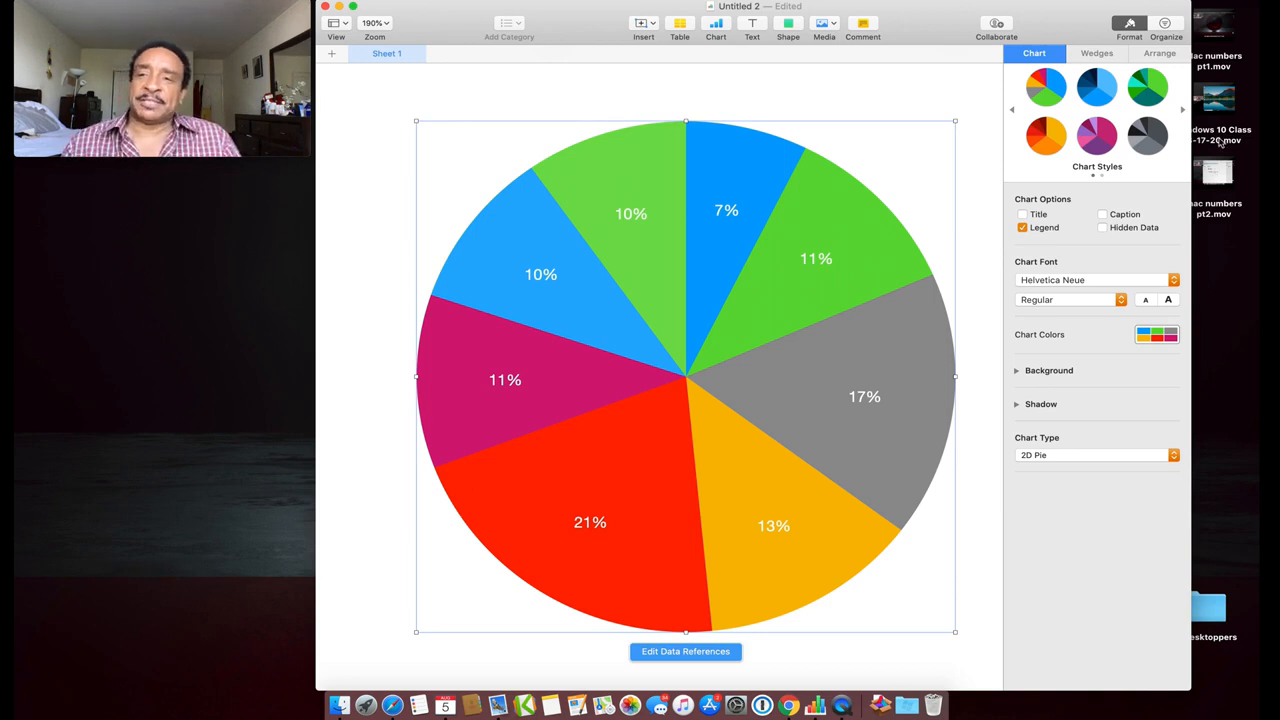
Try the pink-and-purple chart style, revert the pie to multicolour, and open the File menu
click(1097, 135)
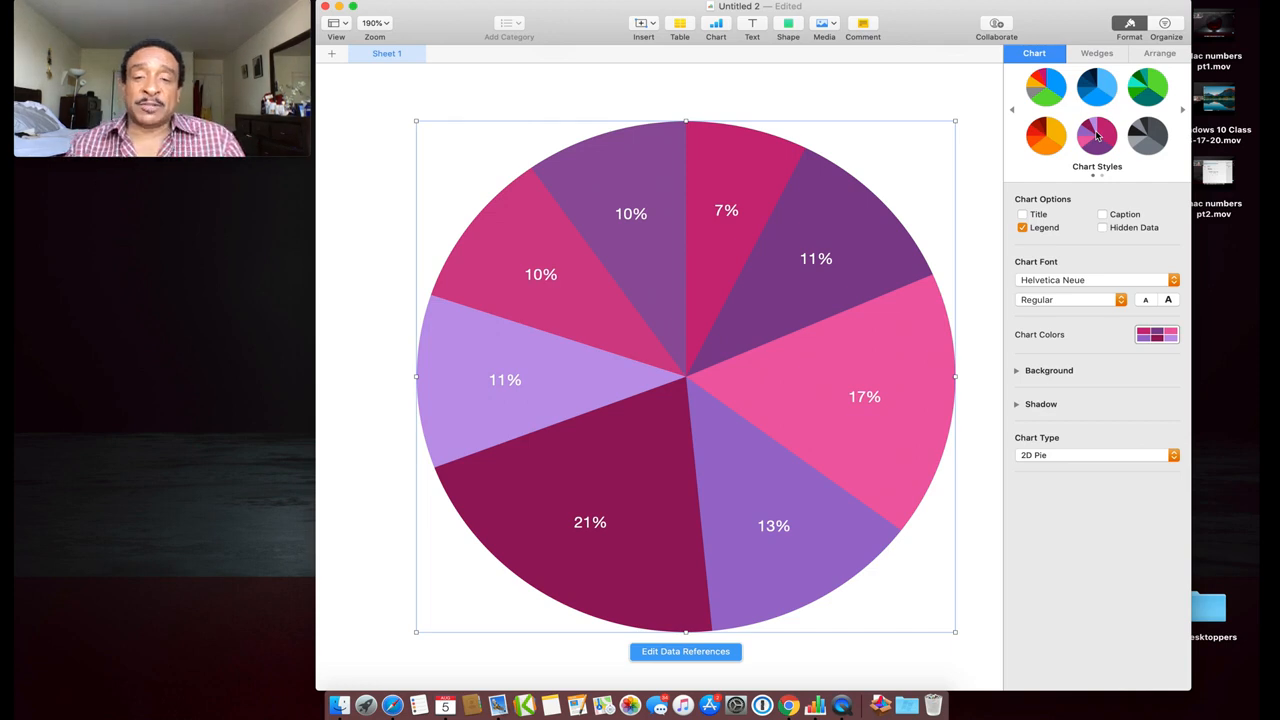
click(1056, 84)
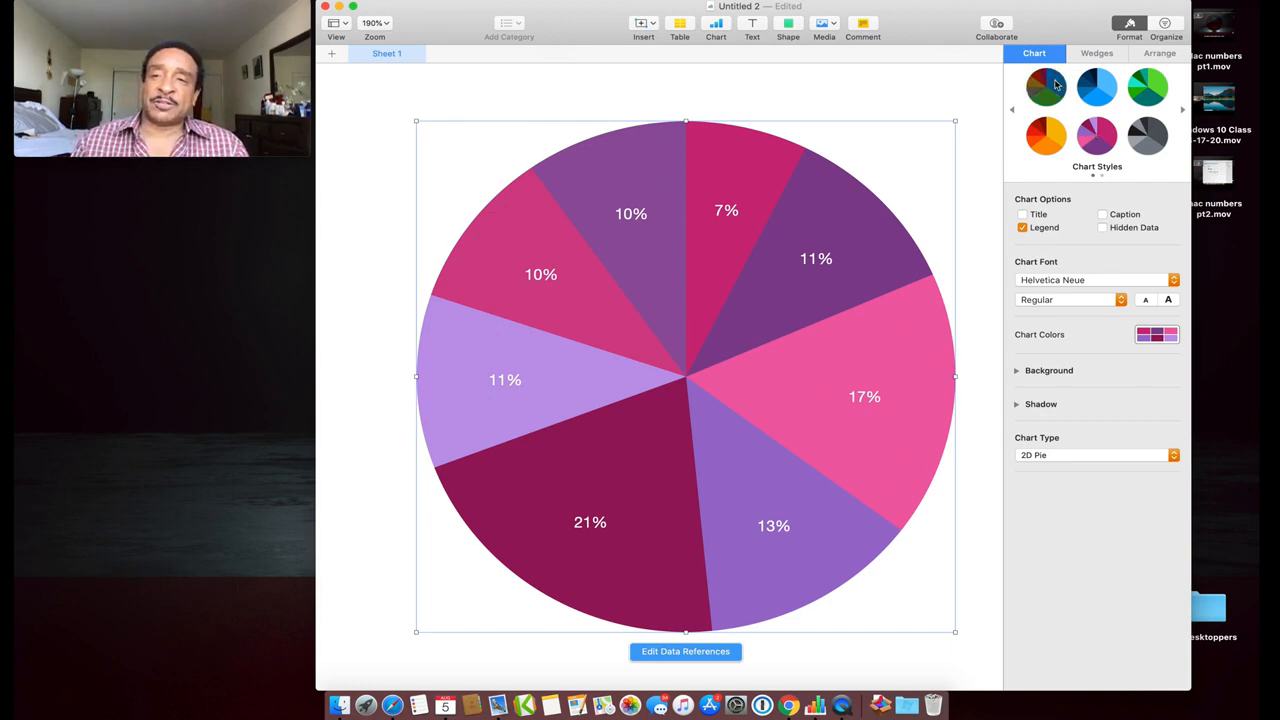
scroll(924, 145, up, 5)
scroll(924, 145, down, 3)
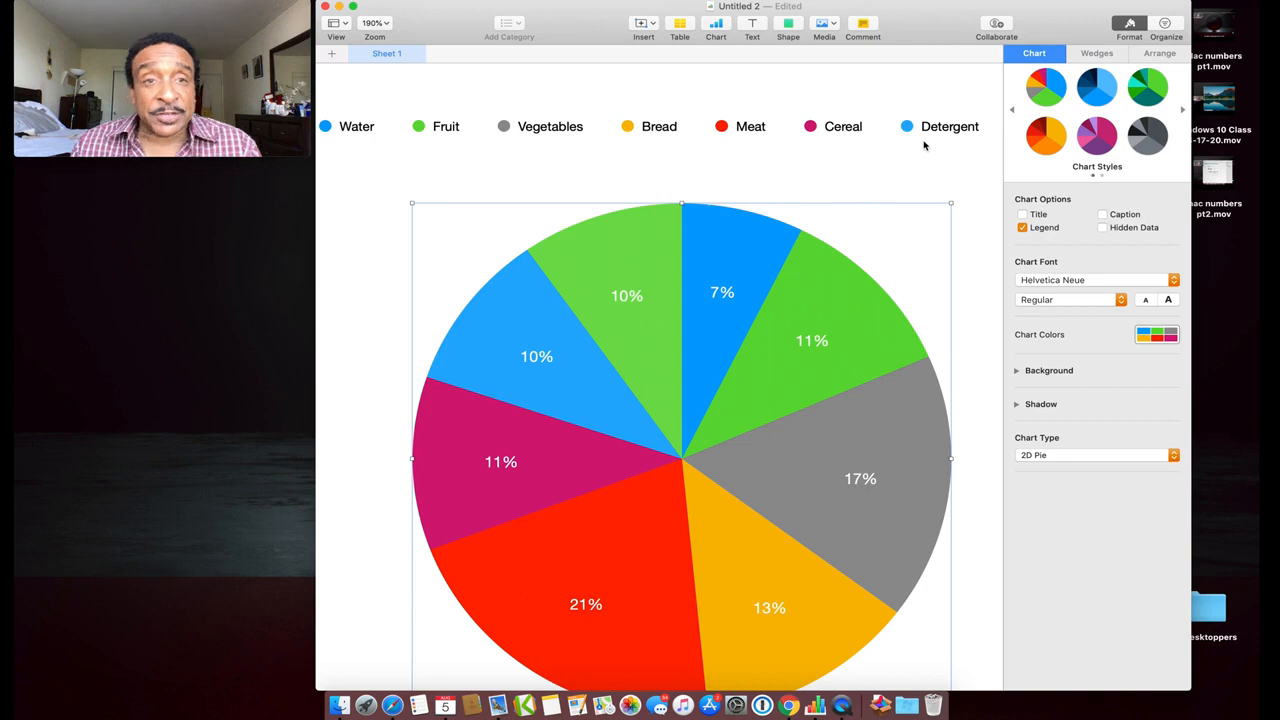
click(106, 1)
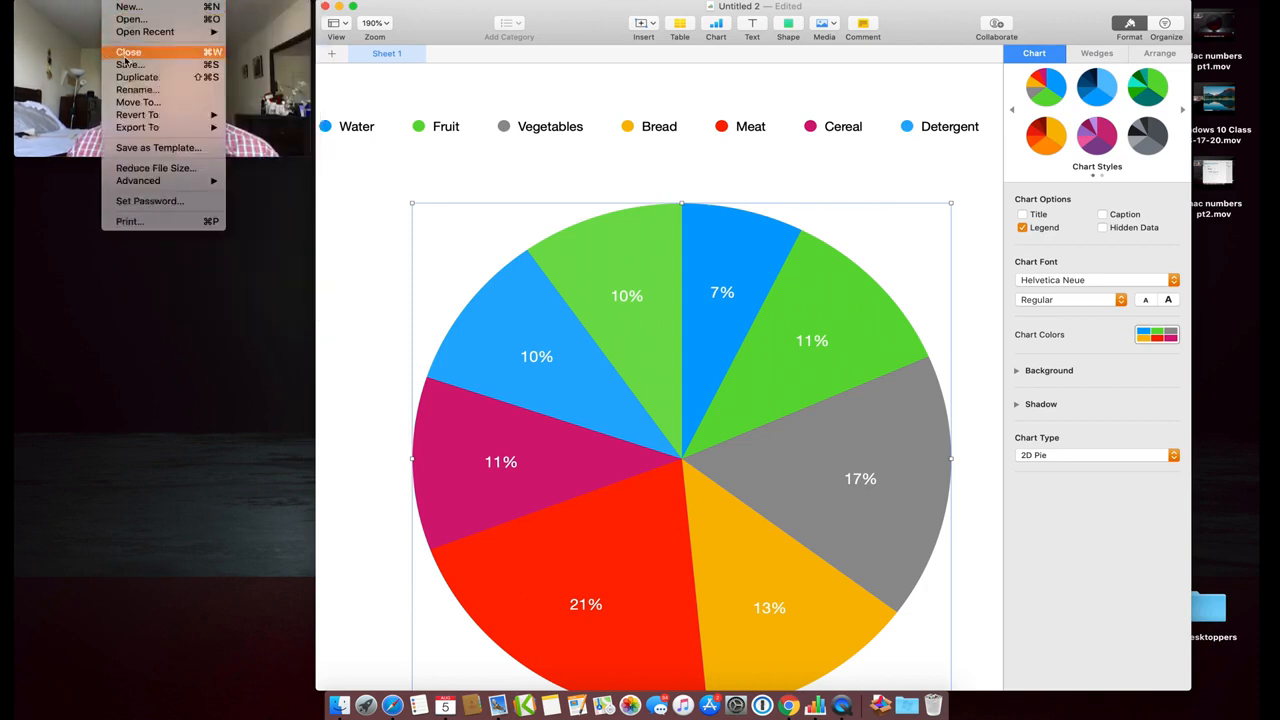
Create a new spreadsheet from the Personal Finance section's Personal Budget template
click(131, 9)
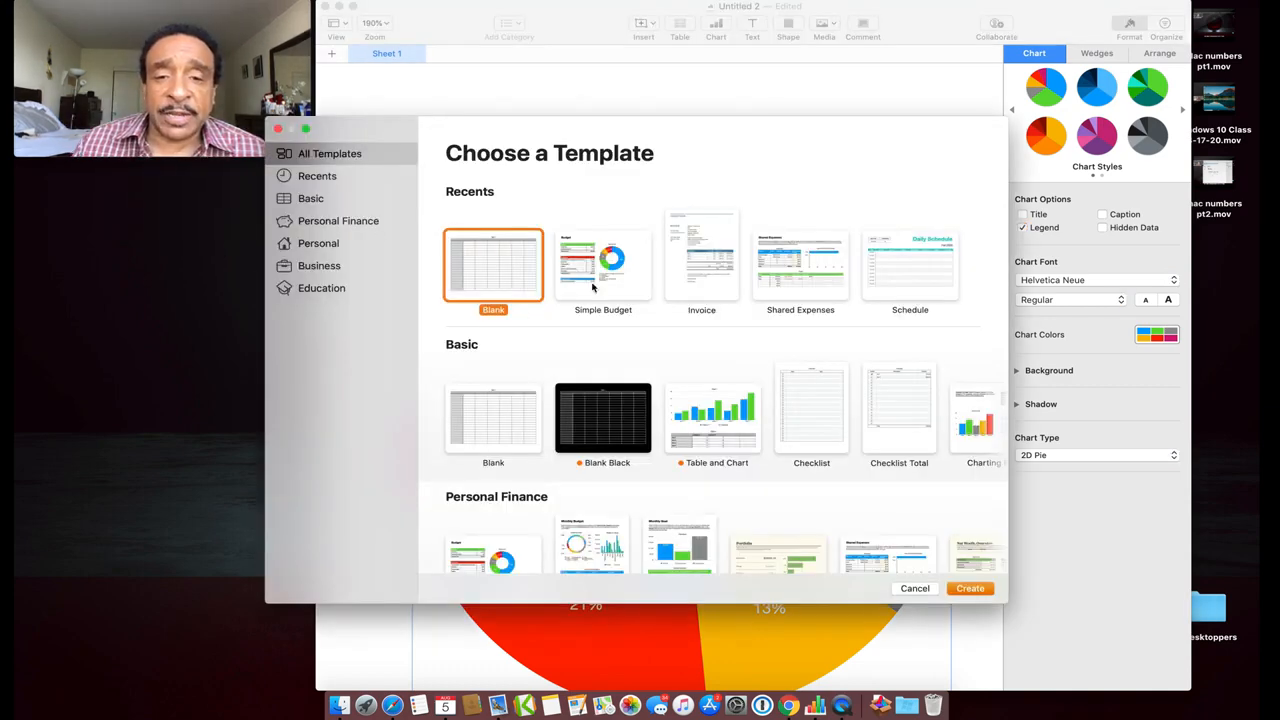
scroll(592, 287, down, 3)
scroll(592, 287, up, 3)
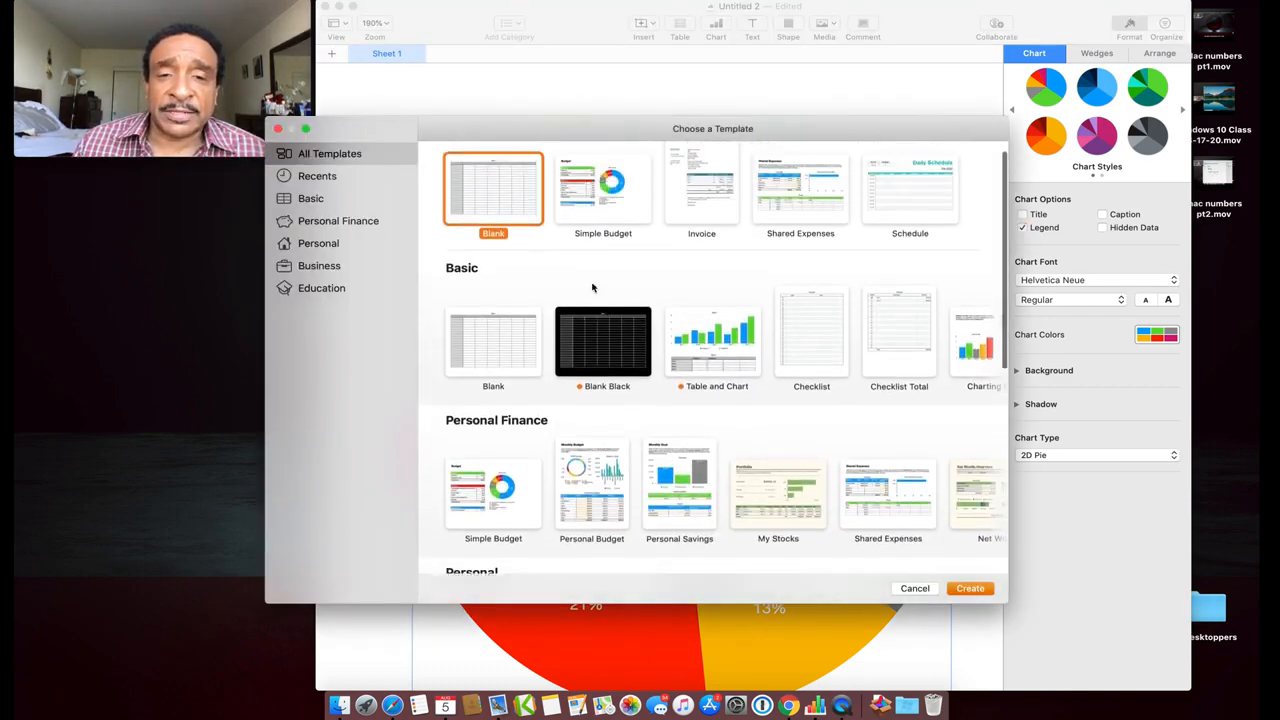
scroll(592, 287, down, 3)
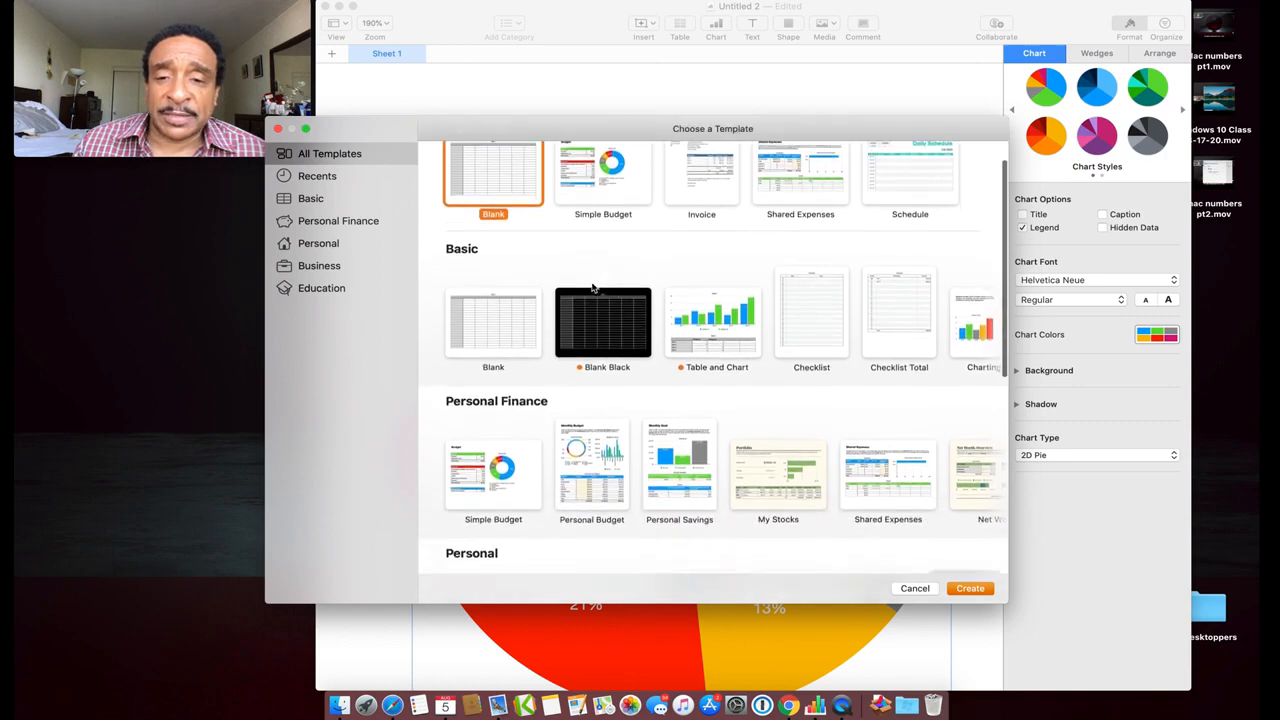
scroll(592, 287, right, 2)
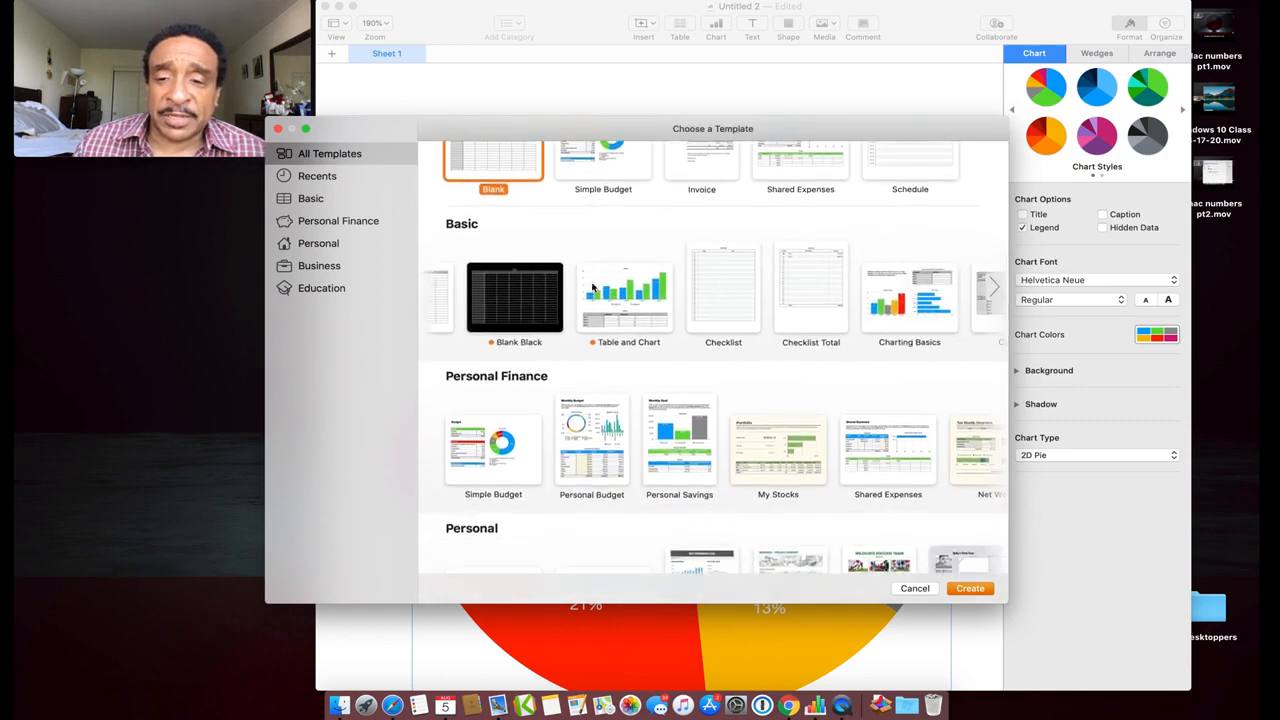
scroll(592, 287, up, 2)
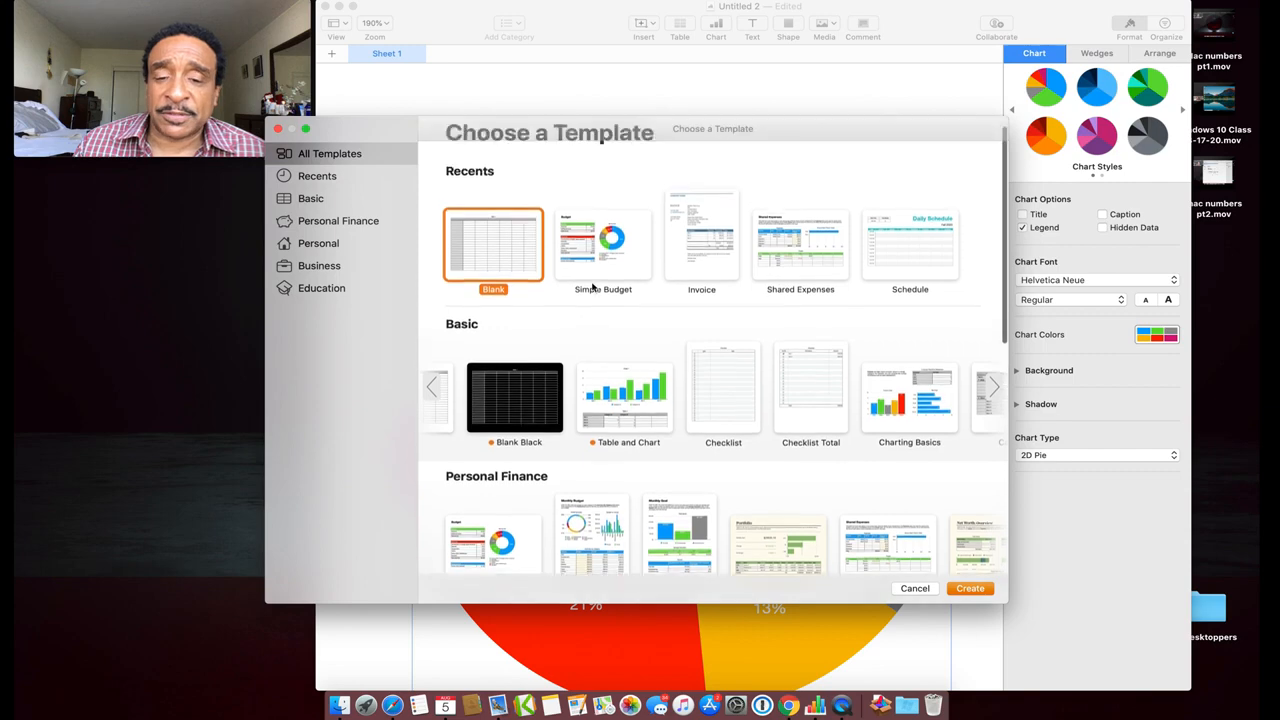
scroll(592, 287, down, 4)
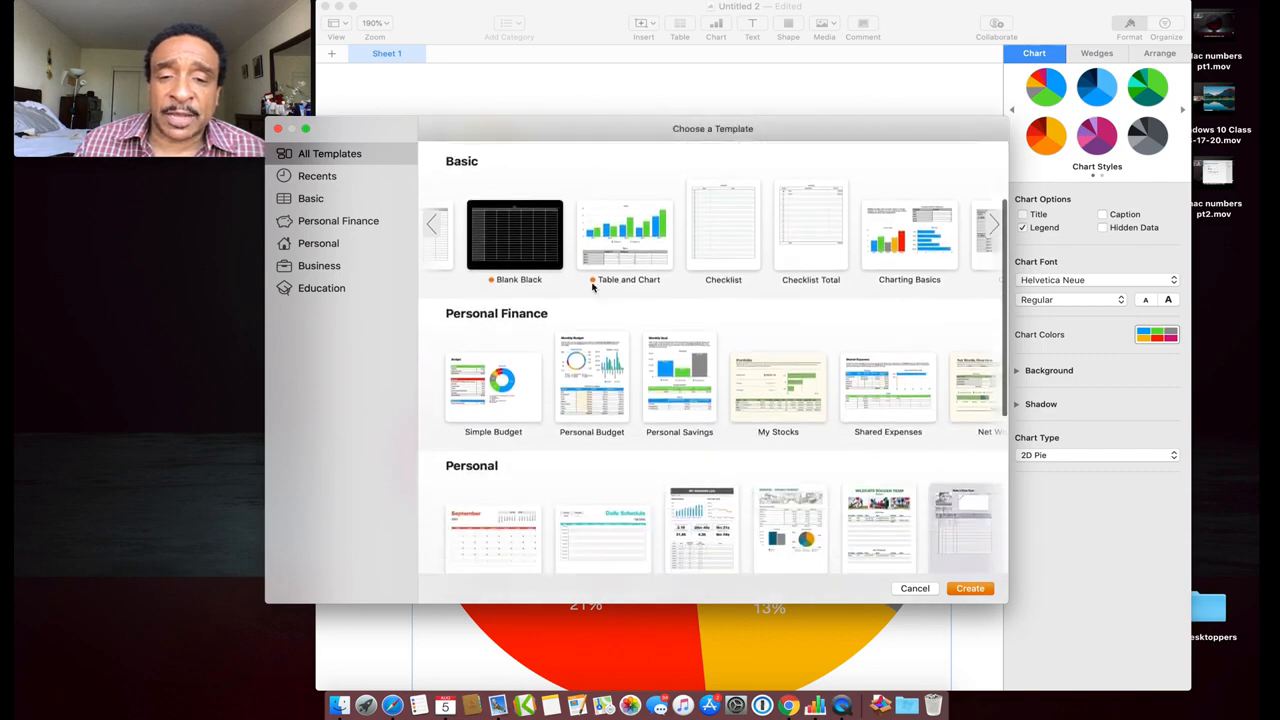
click(600, 385)
double_click(600, 385)
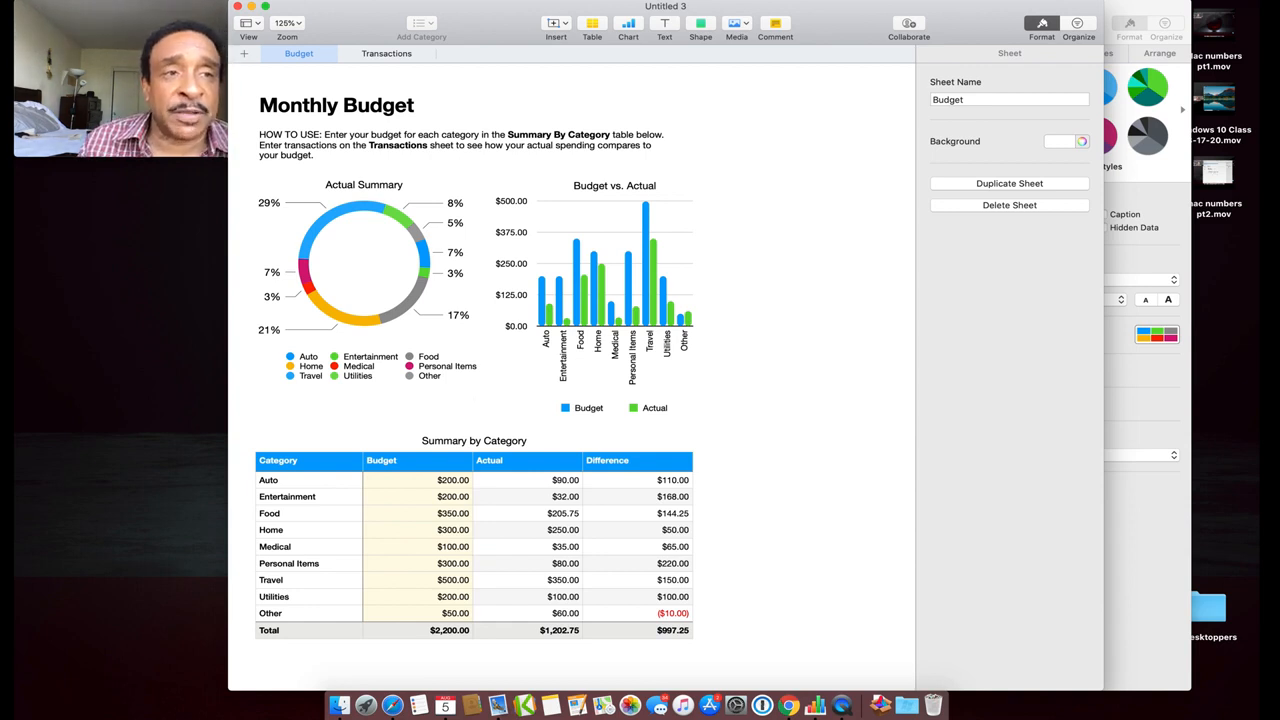
Create another new spreadsheet, this time from the Simple Budget template
click(112, 1)
mouse_move(150, 32)
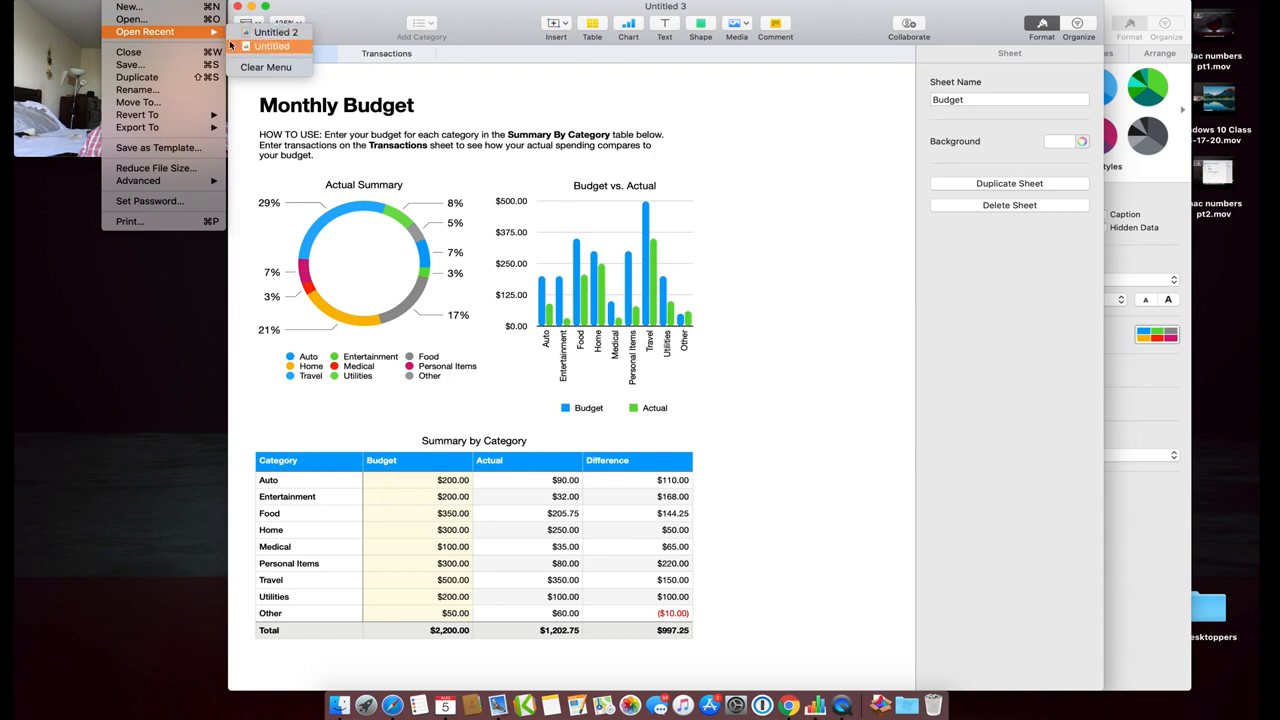
click(150, 8)
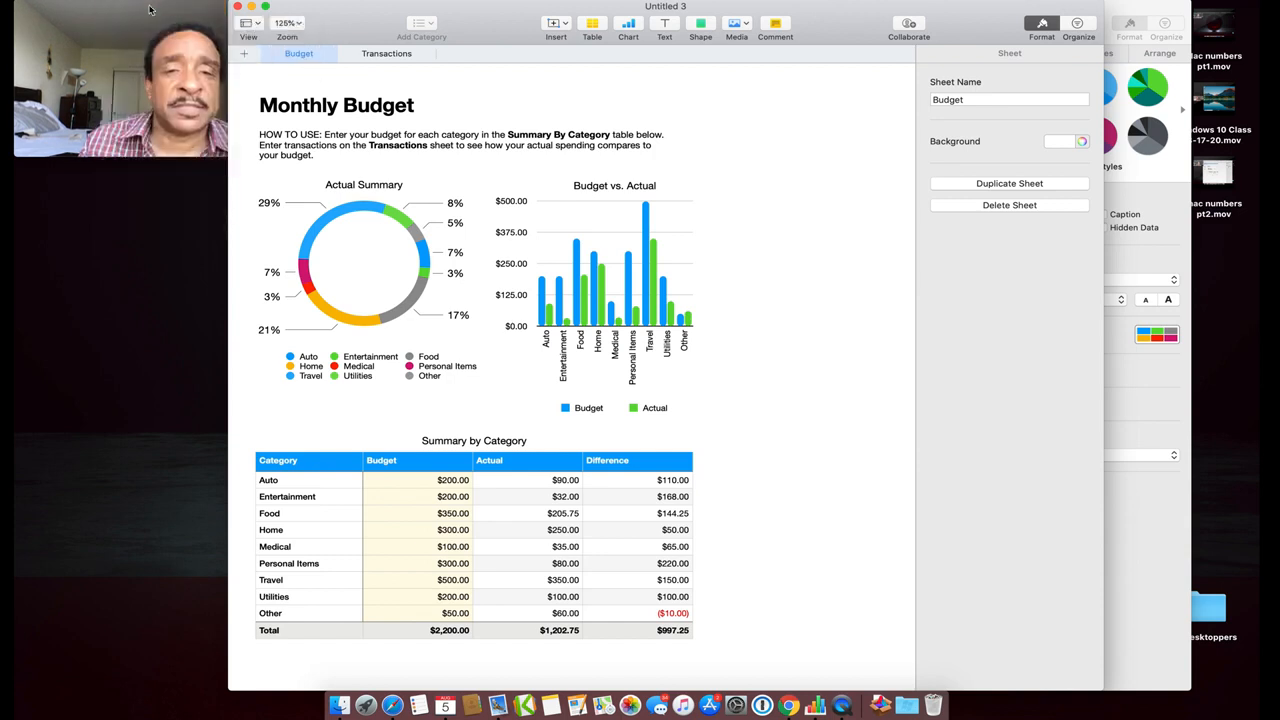
double_click(688, 258)
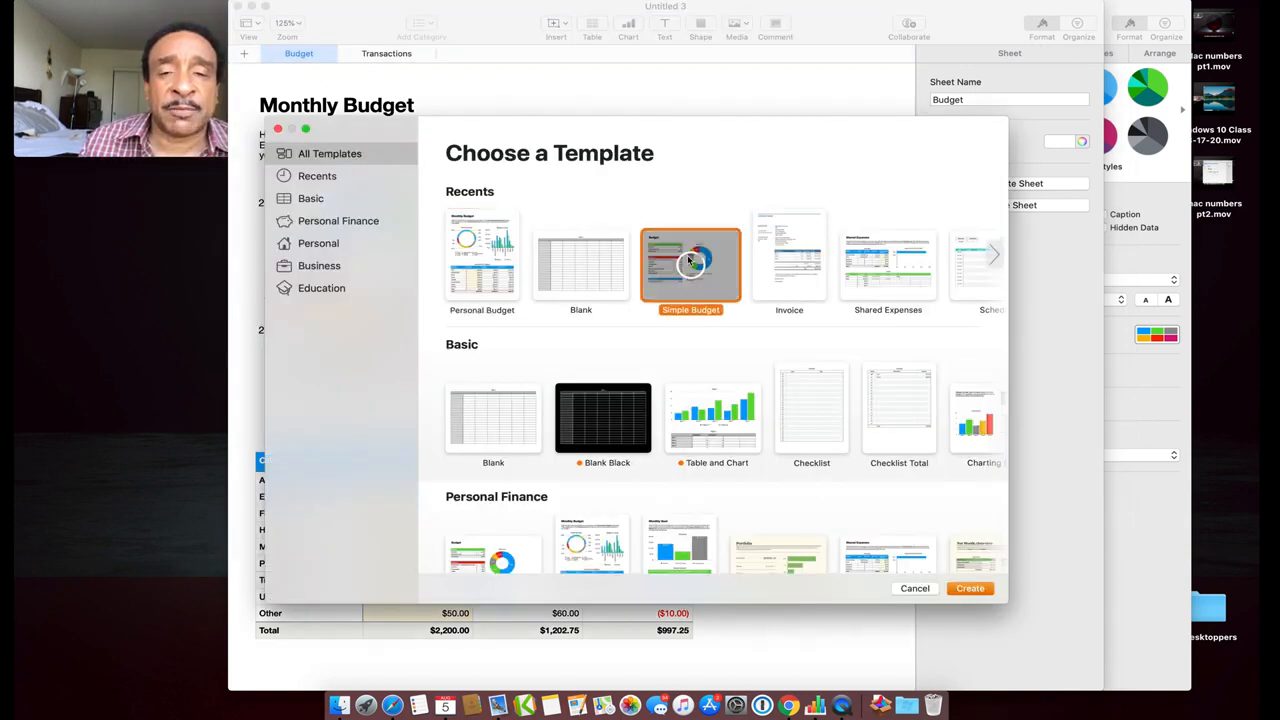